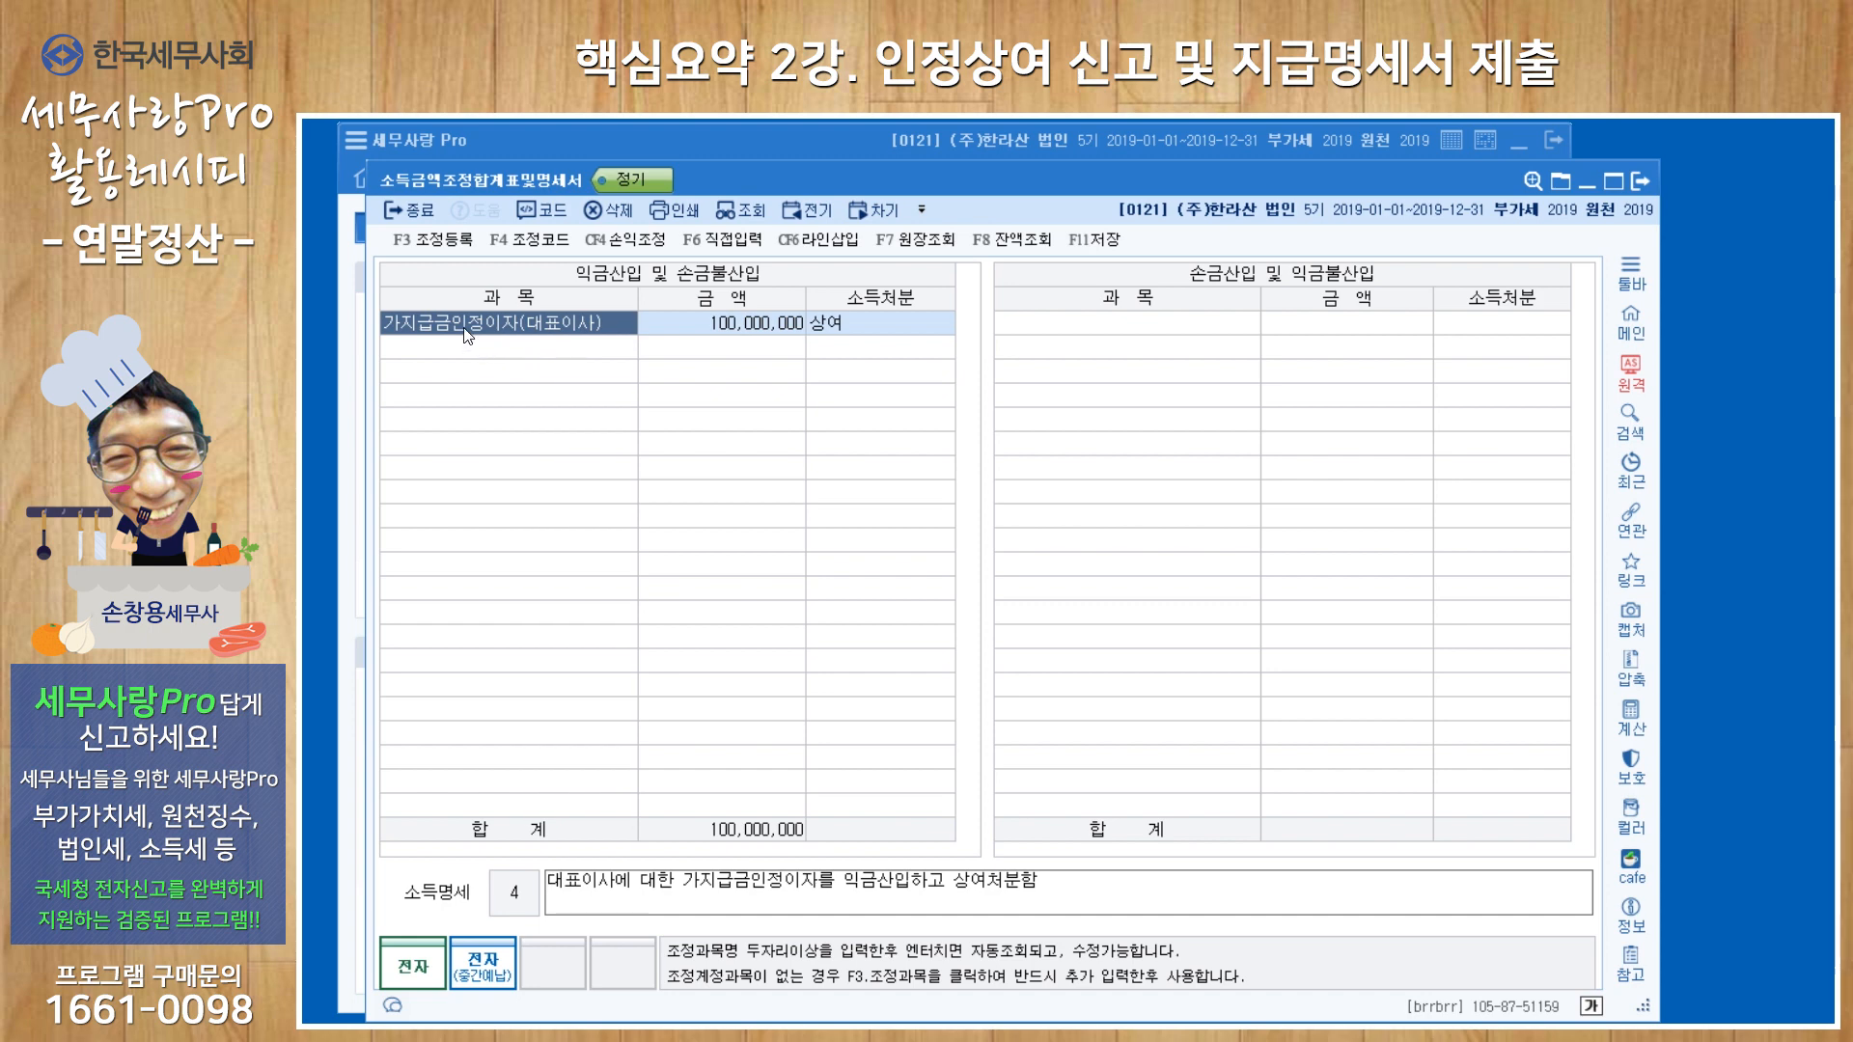
# Examine the amount and income disposition of the 가지급금인정이자(대표이사) adjustment in 소득금액조정합계표및명세서.
pyautogui.click(760, 340)
pyautogui.click(856, 340)
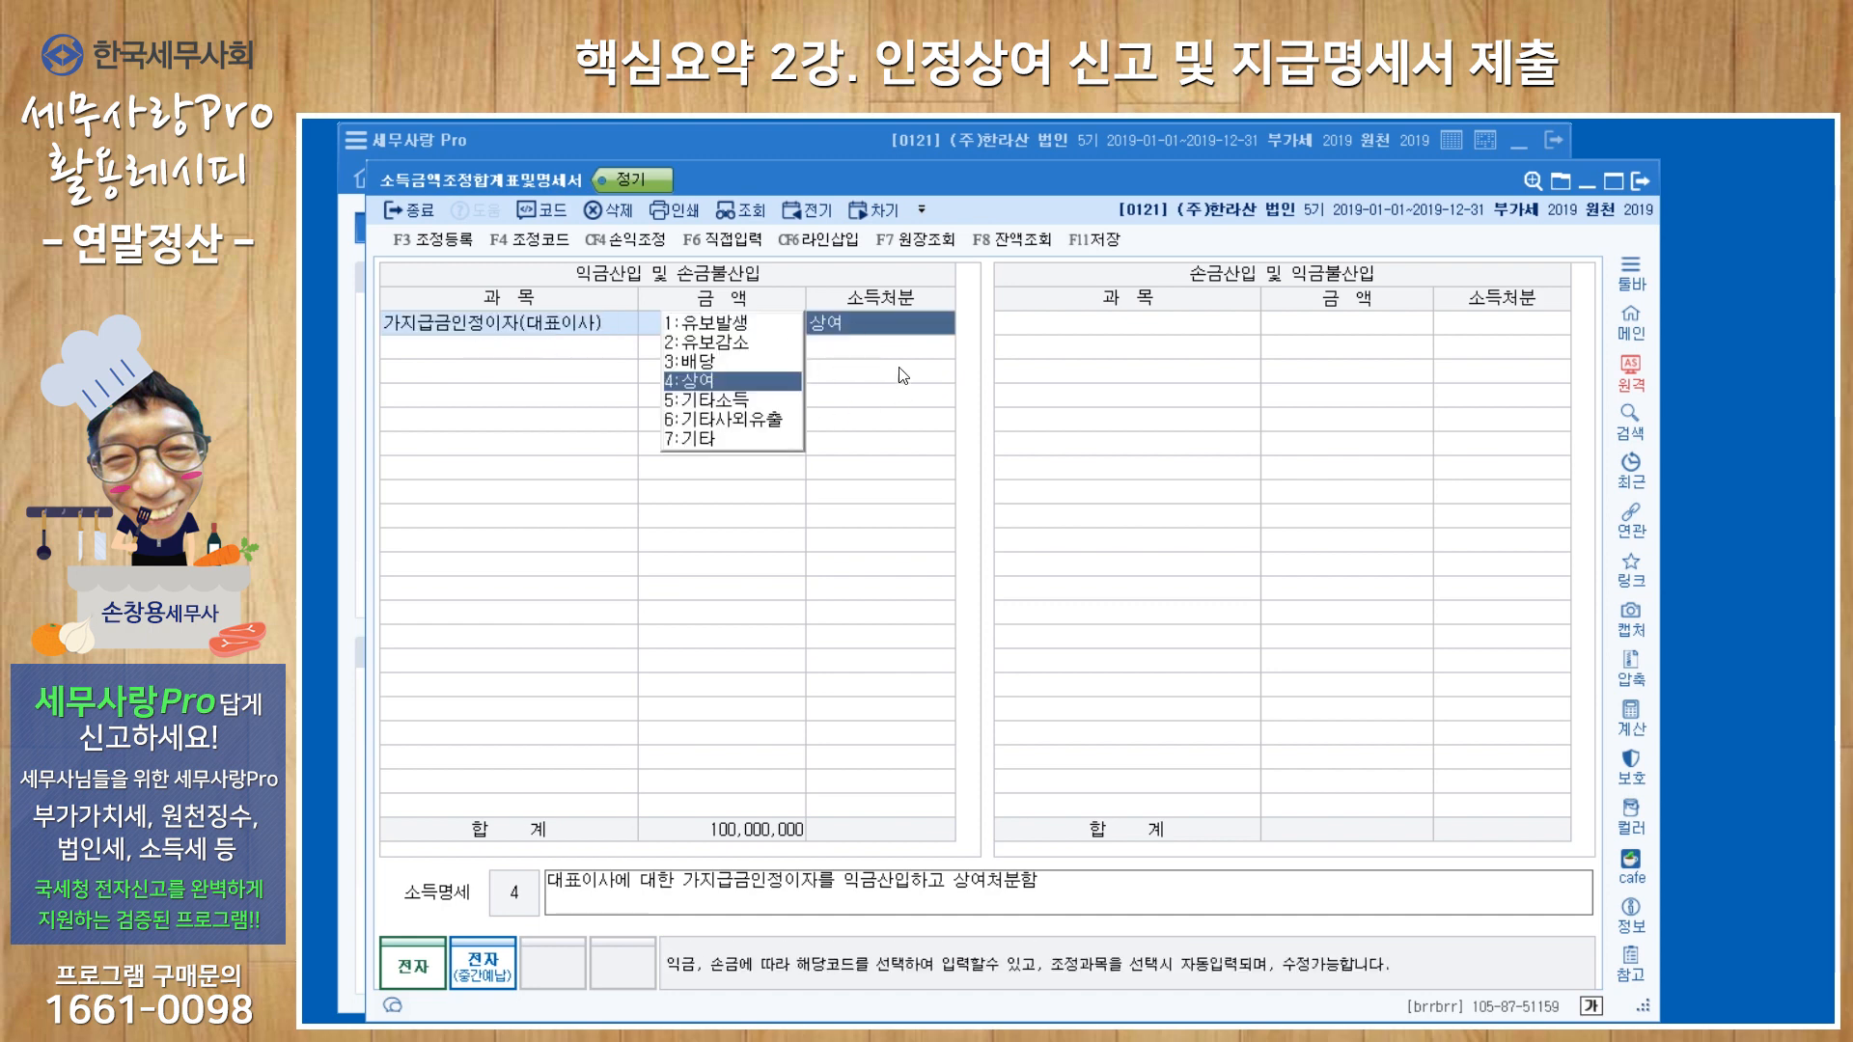
pyautogui.press('Return')
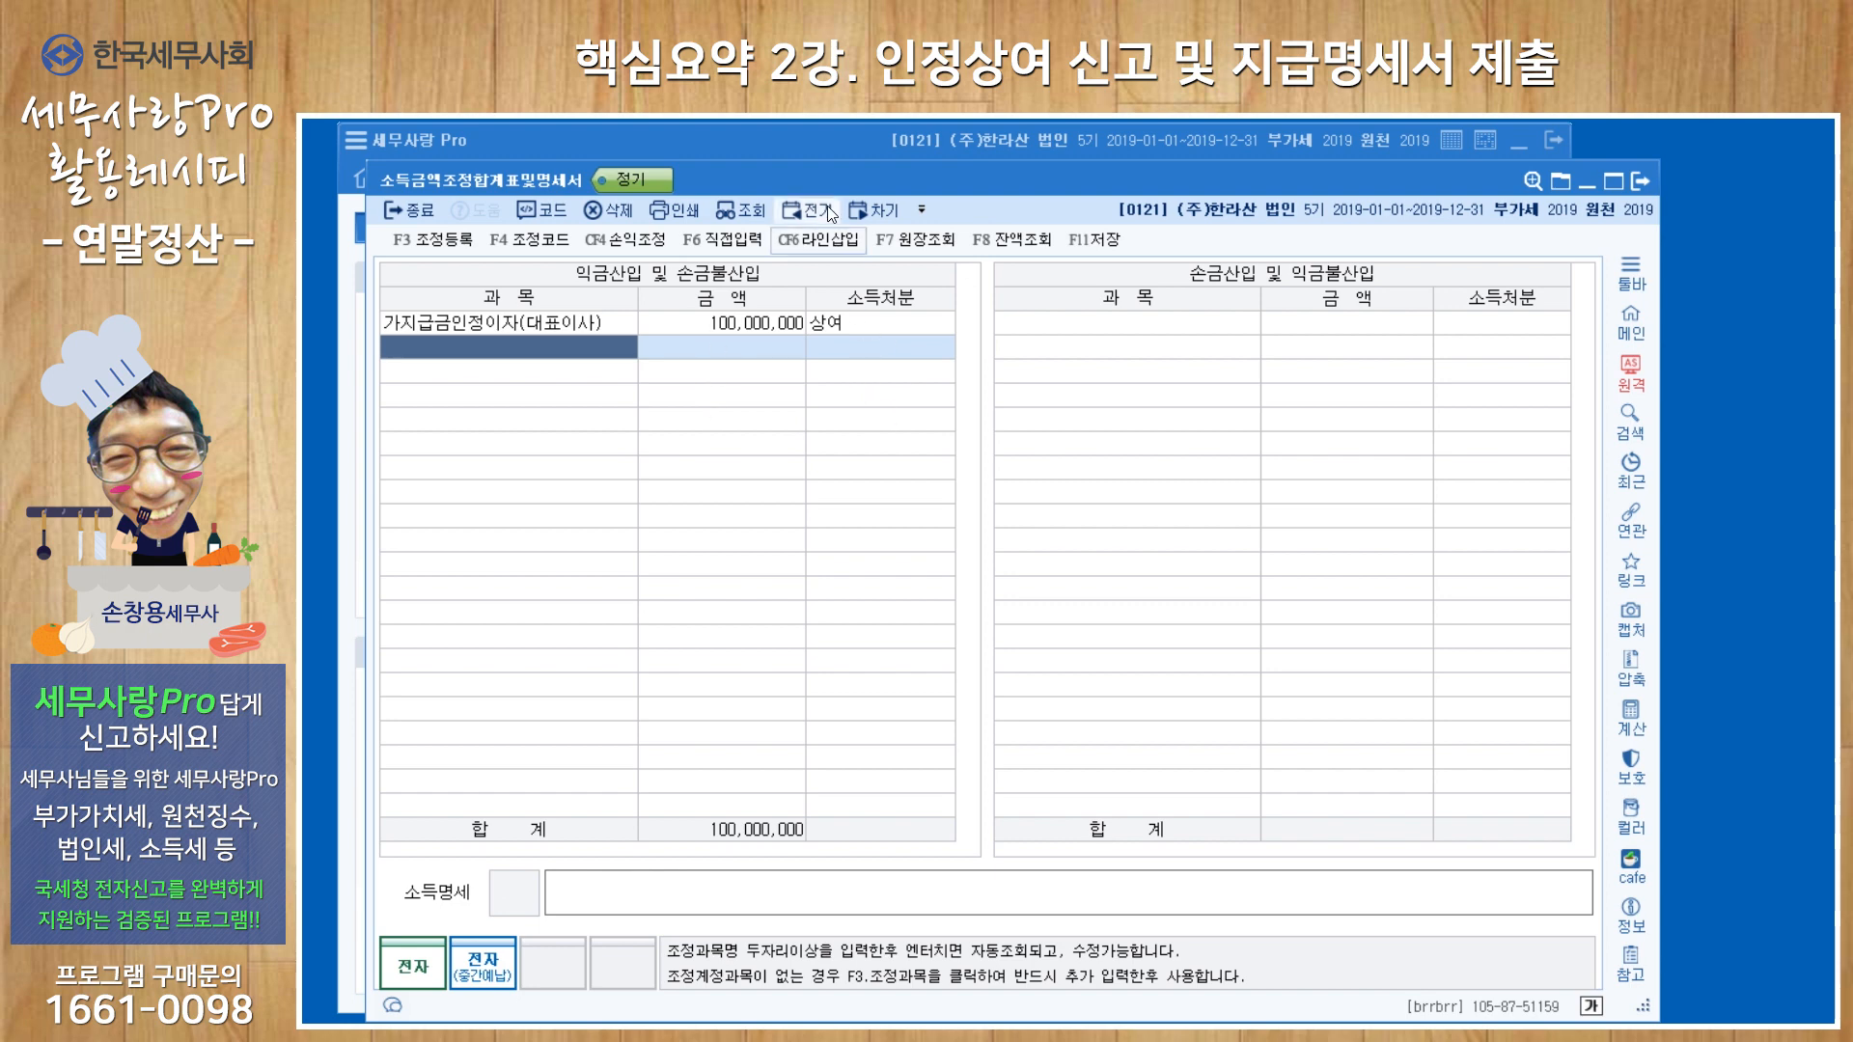
# Open 소득자료명세서 and examine the 인정상여 row's attribution year, amount, year-end settlement option, withholding tax, earner details and remark.
pyautogui.click(820, 143)
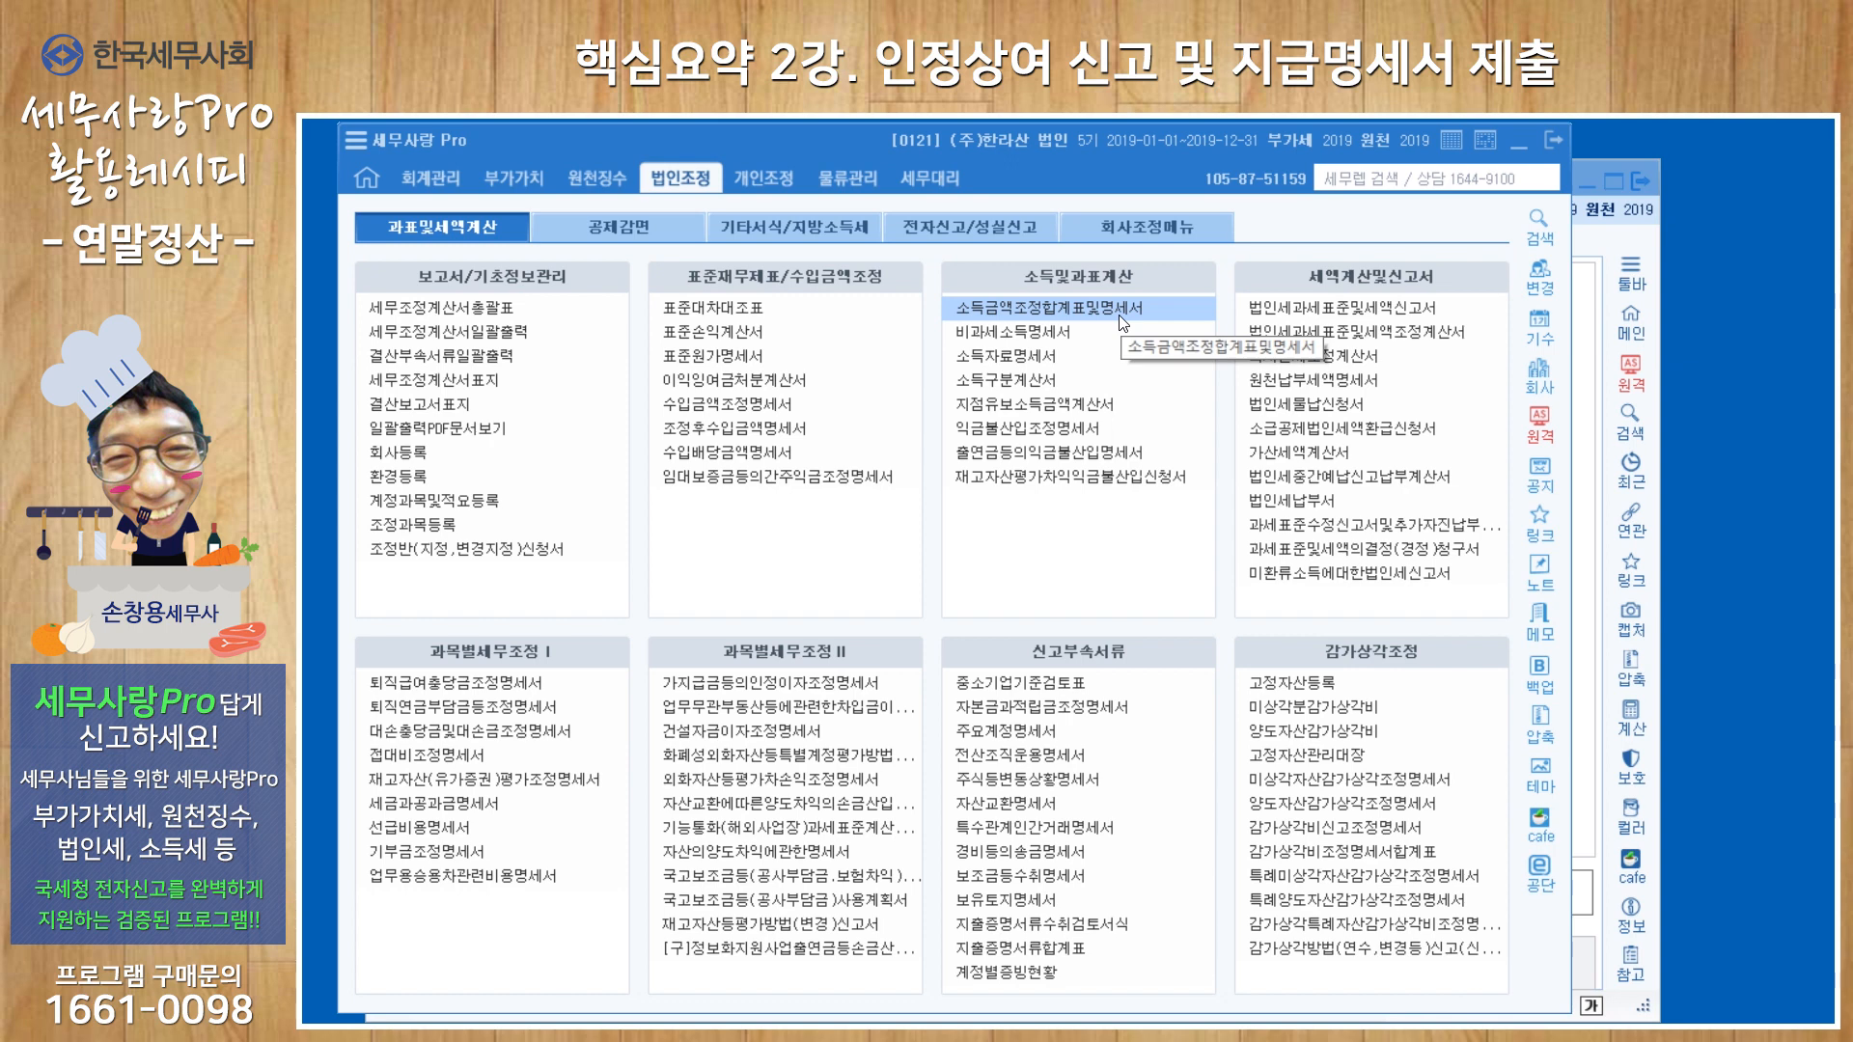
pyautogui.click(1028, 357)
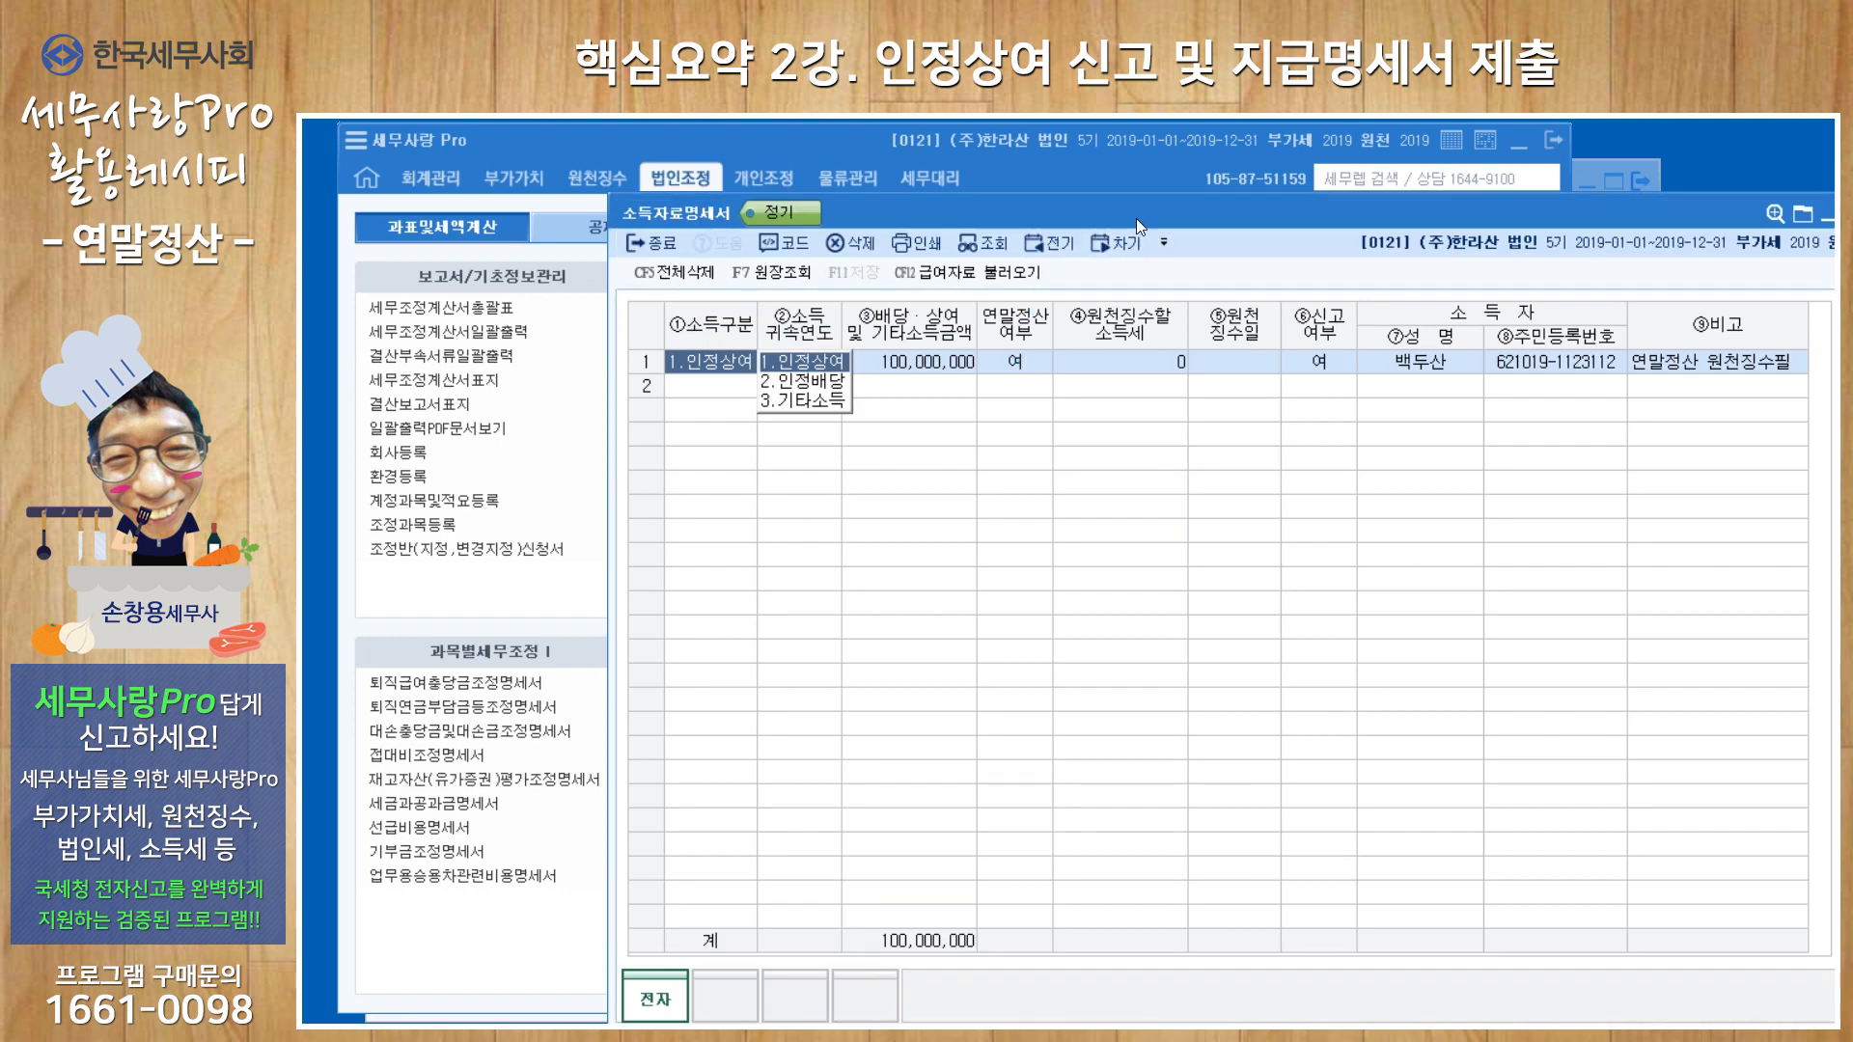
pyautogui.moveTo(1137, 218); pyautogui.dragTo(991, 199)
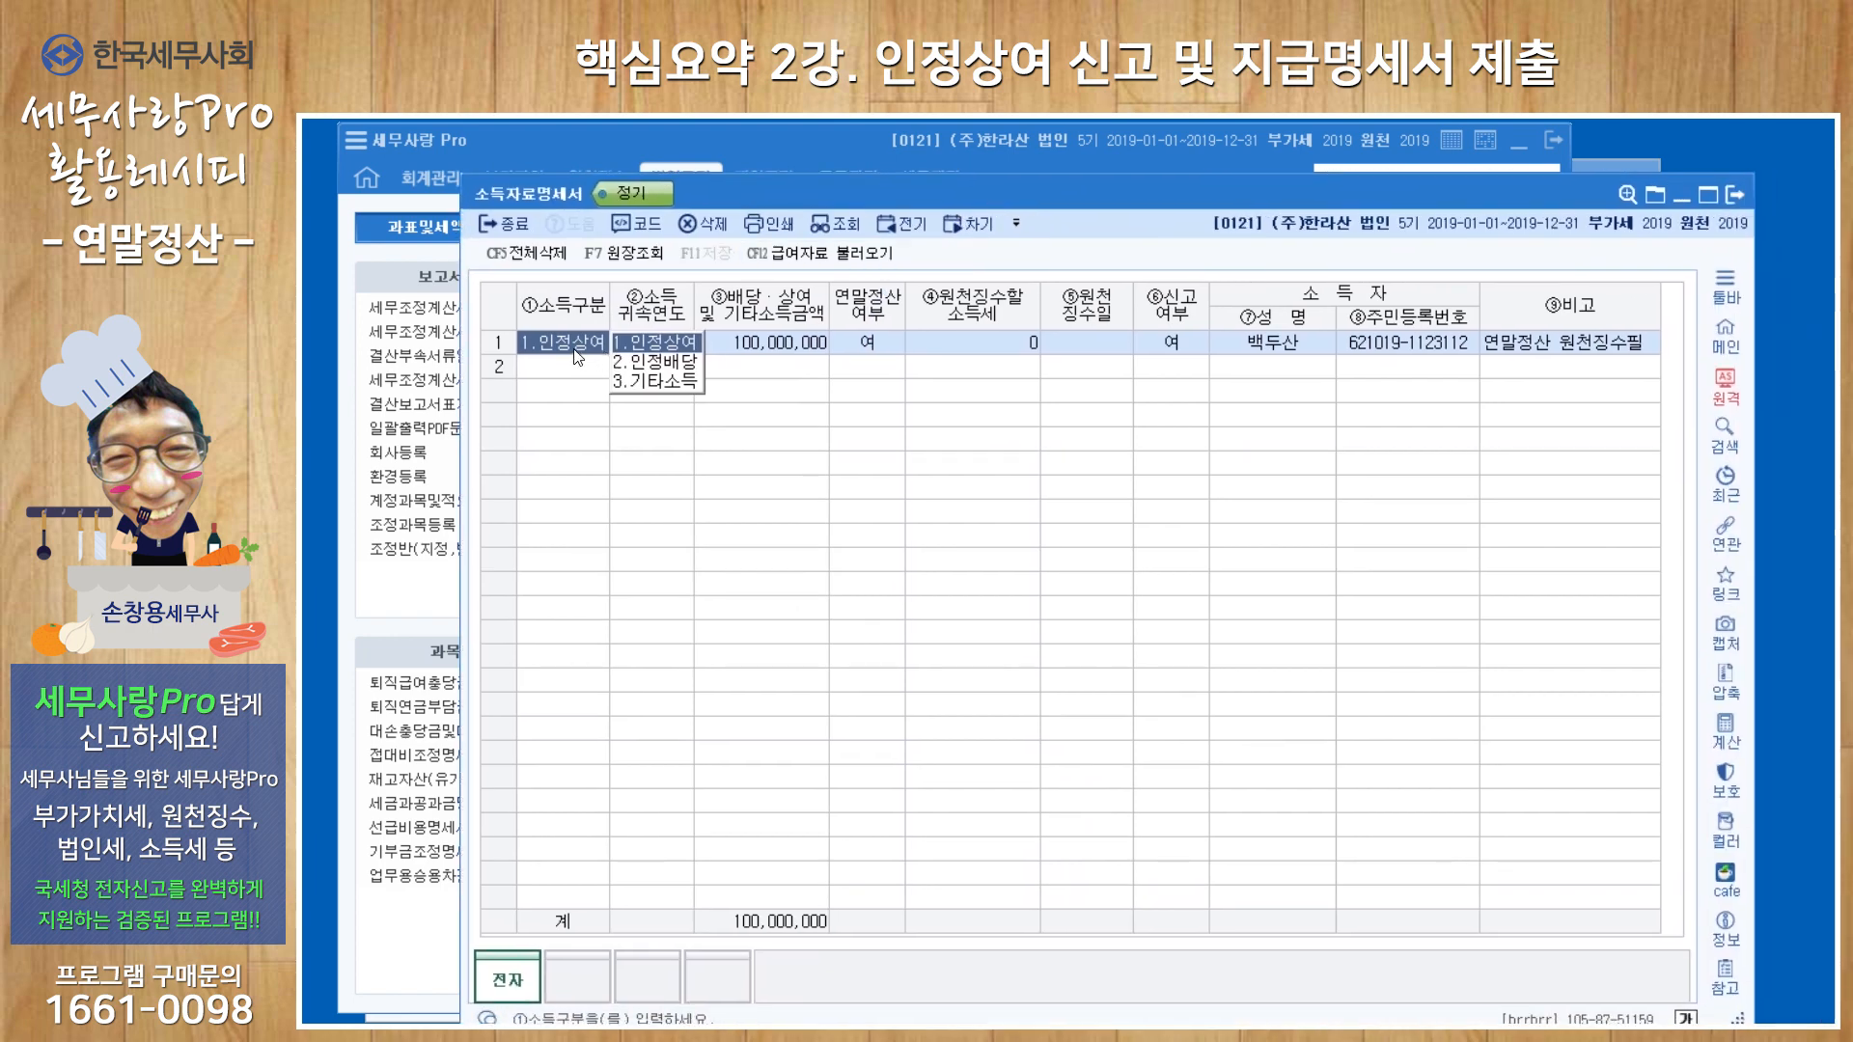
pyautogui.press('Return')
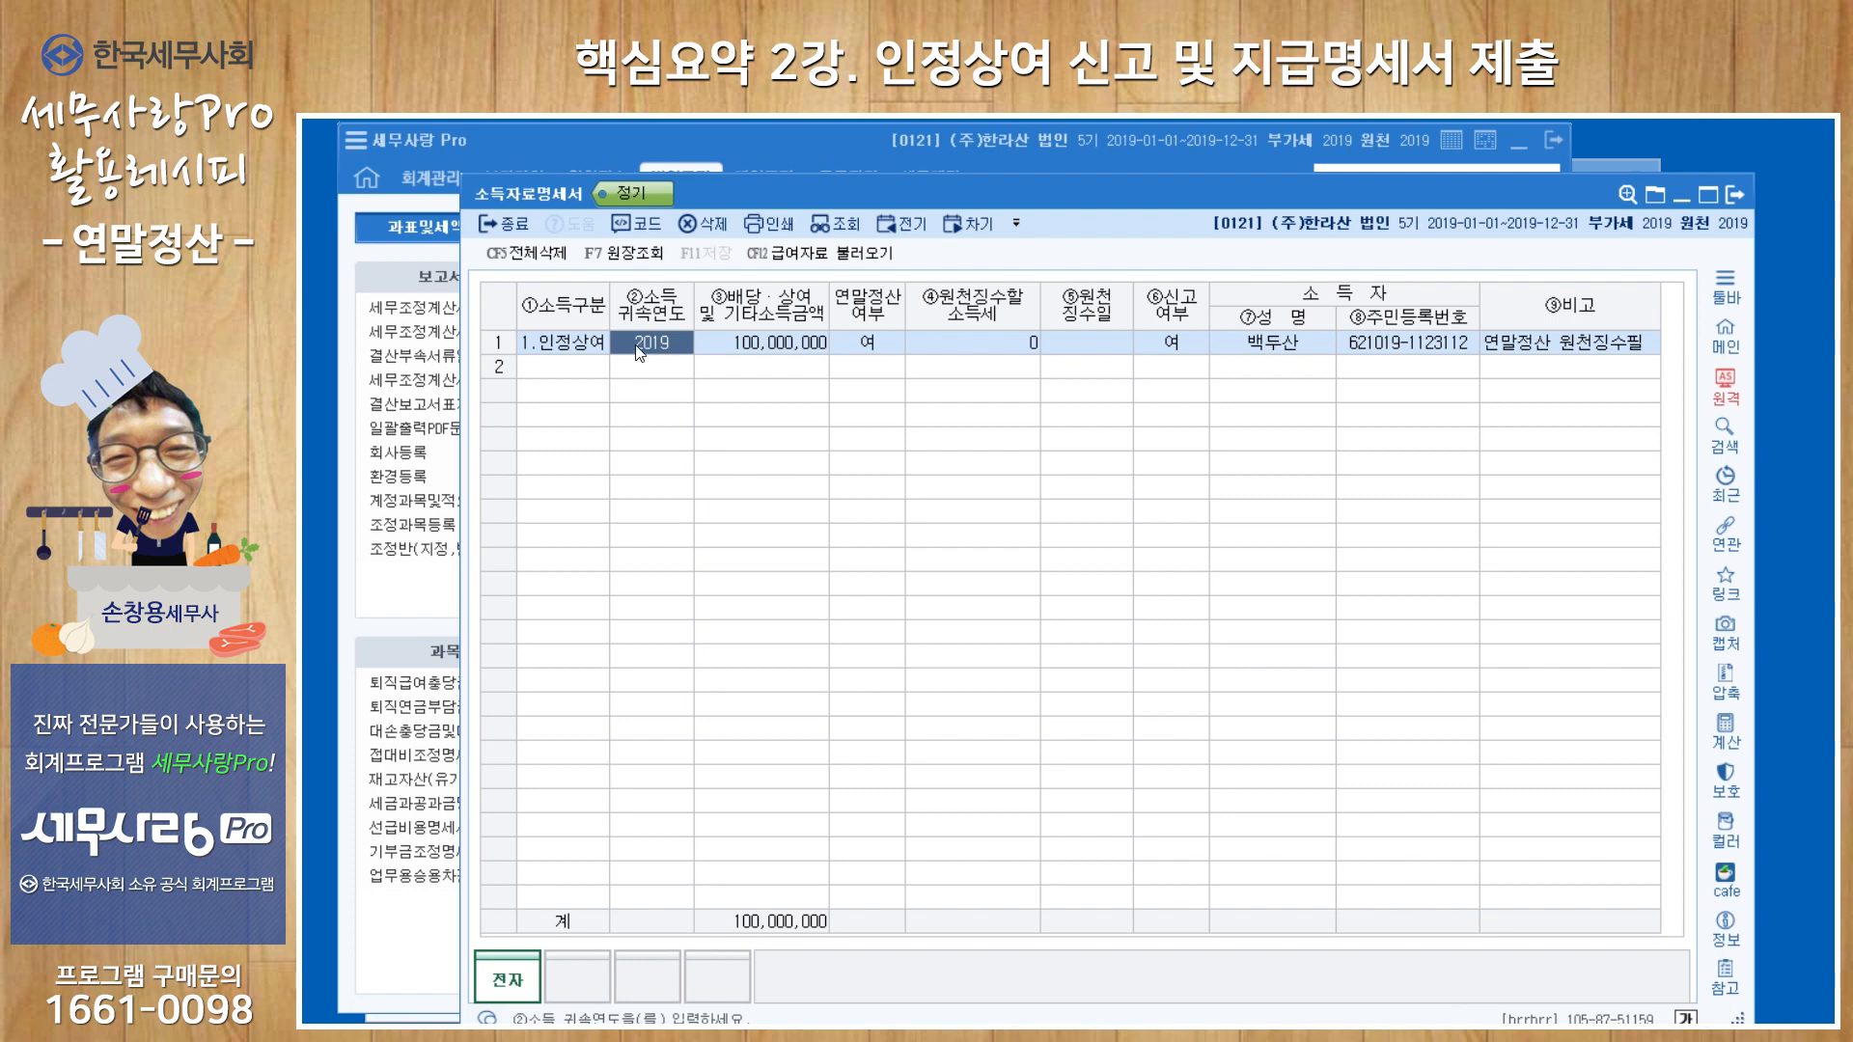
pyautogui.click(744, 348)
pyautogui.click(879, 352)
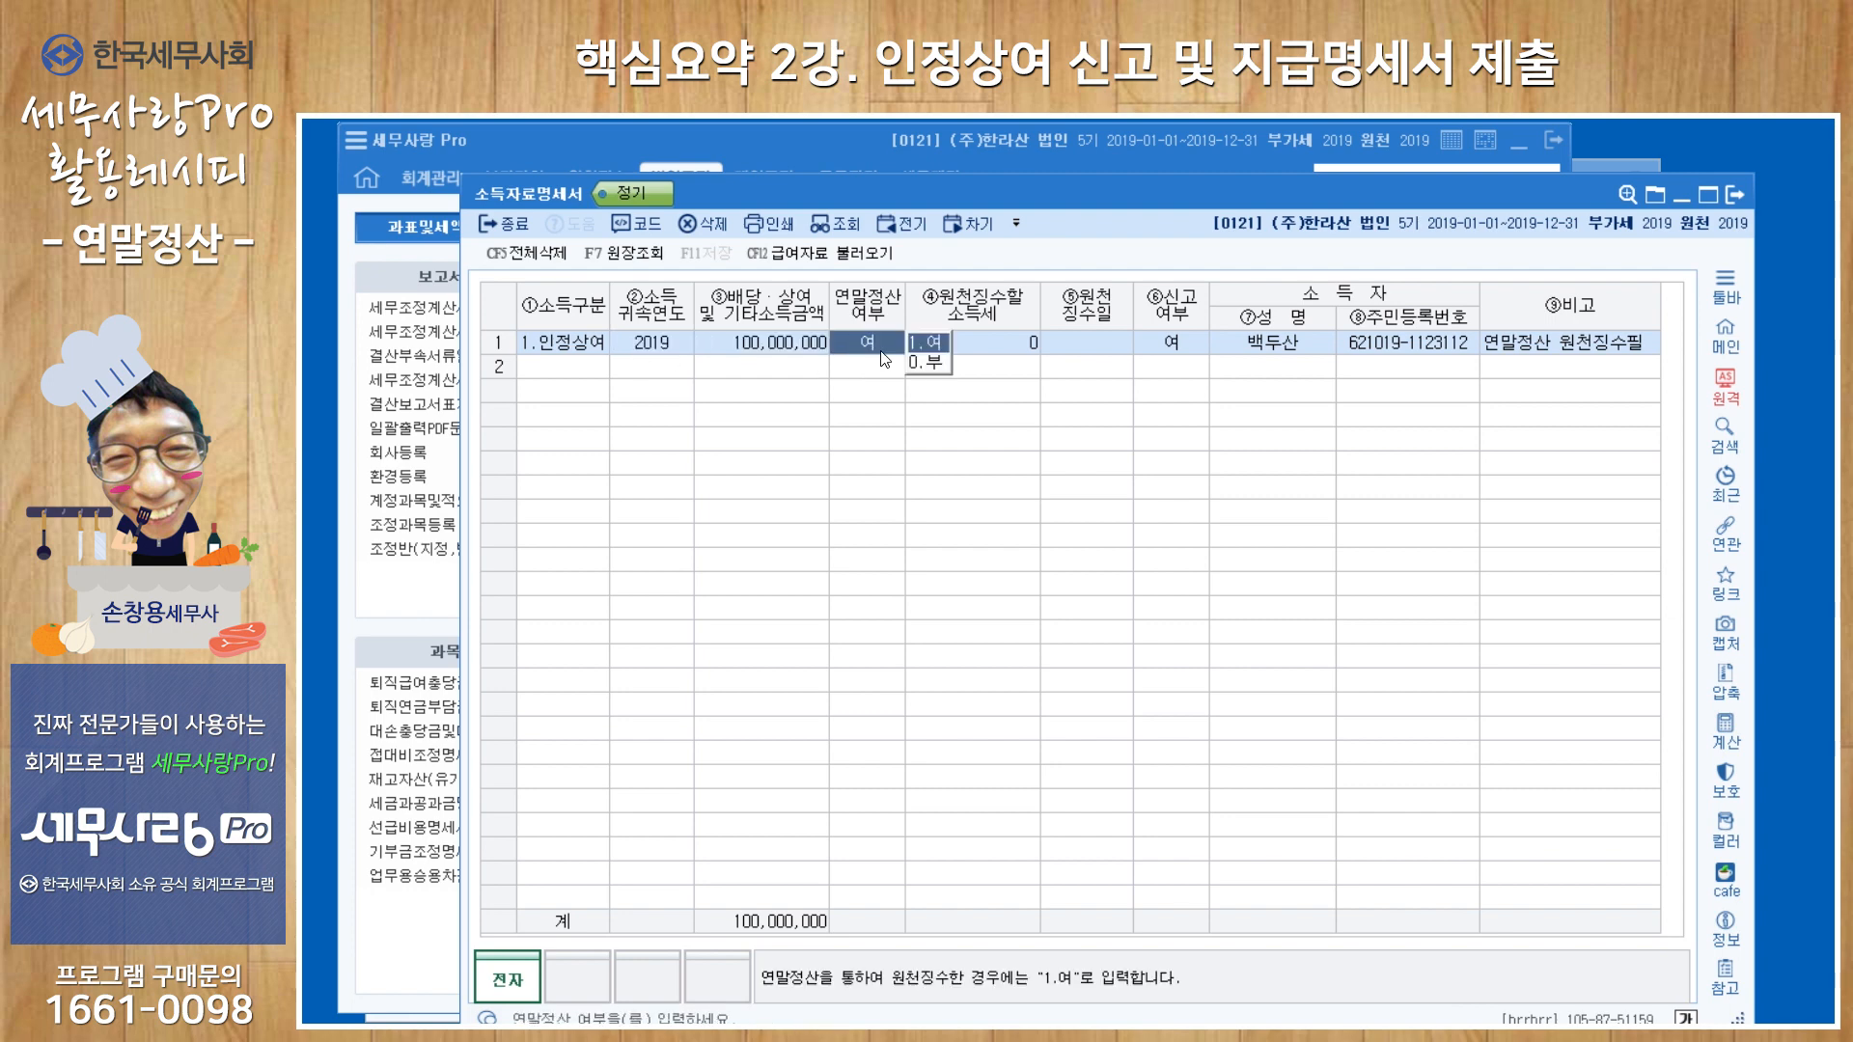
pyautogui.click(992, 341)
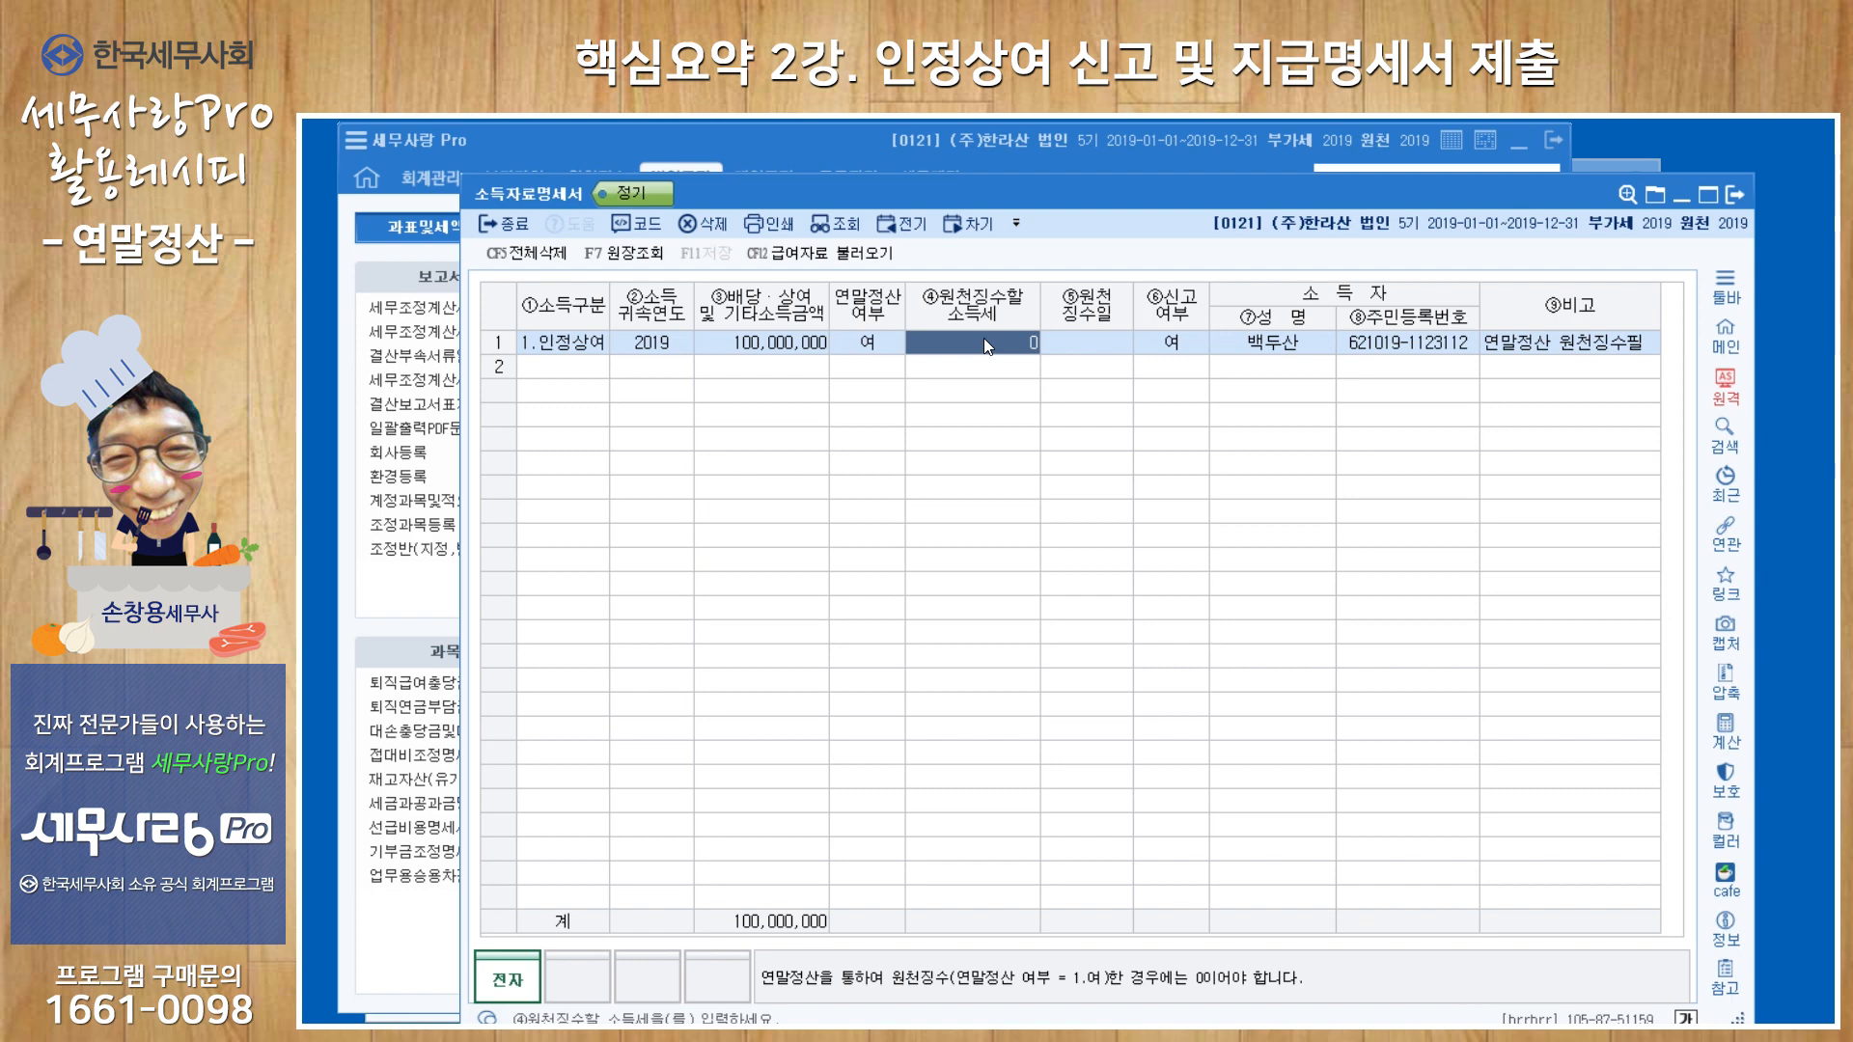
pyautogui.click(1287, 351)
pyautogui.click(1376, 353)
pyautogui.click(1542, 355)
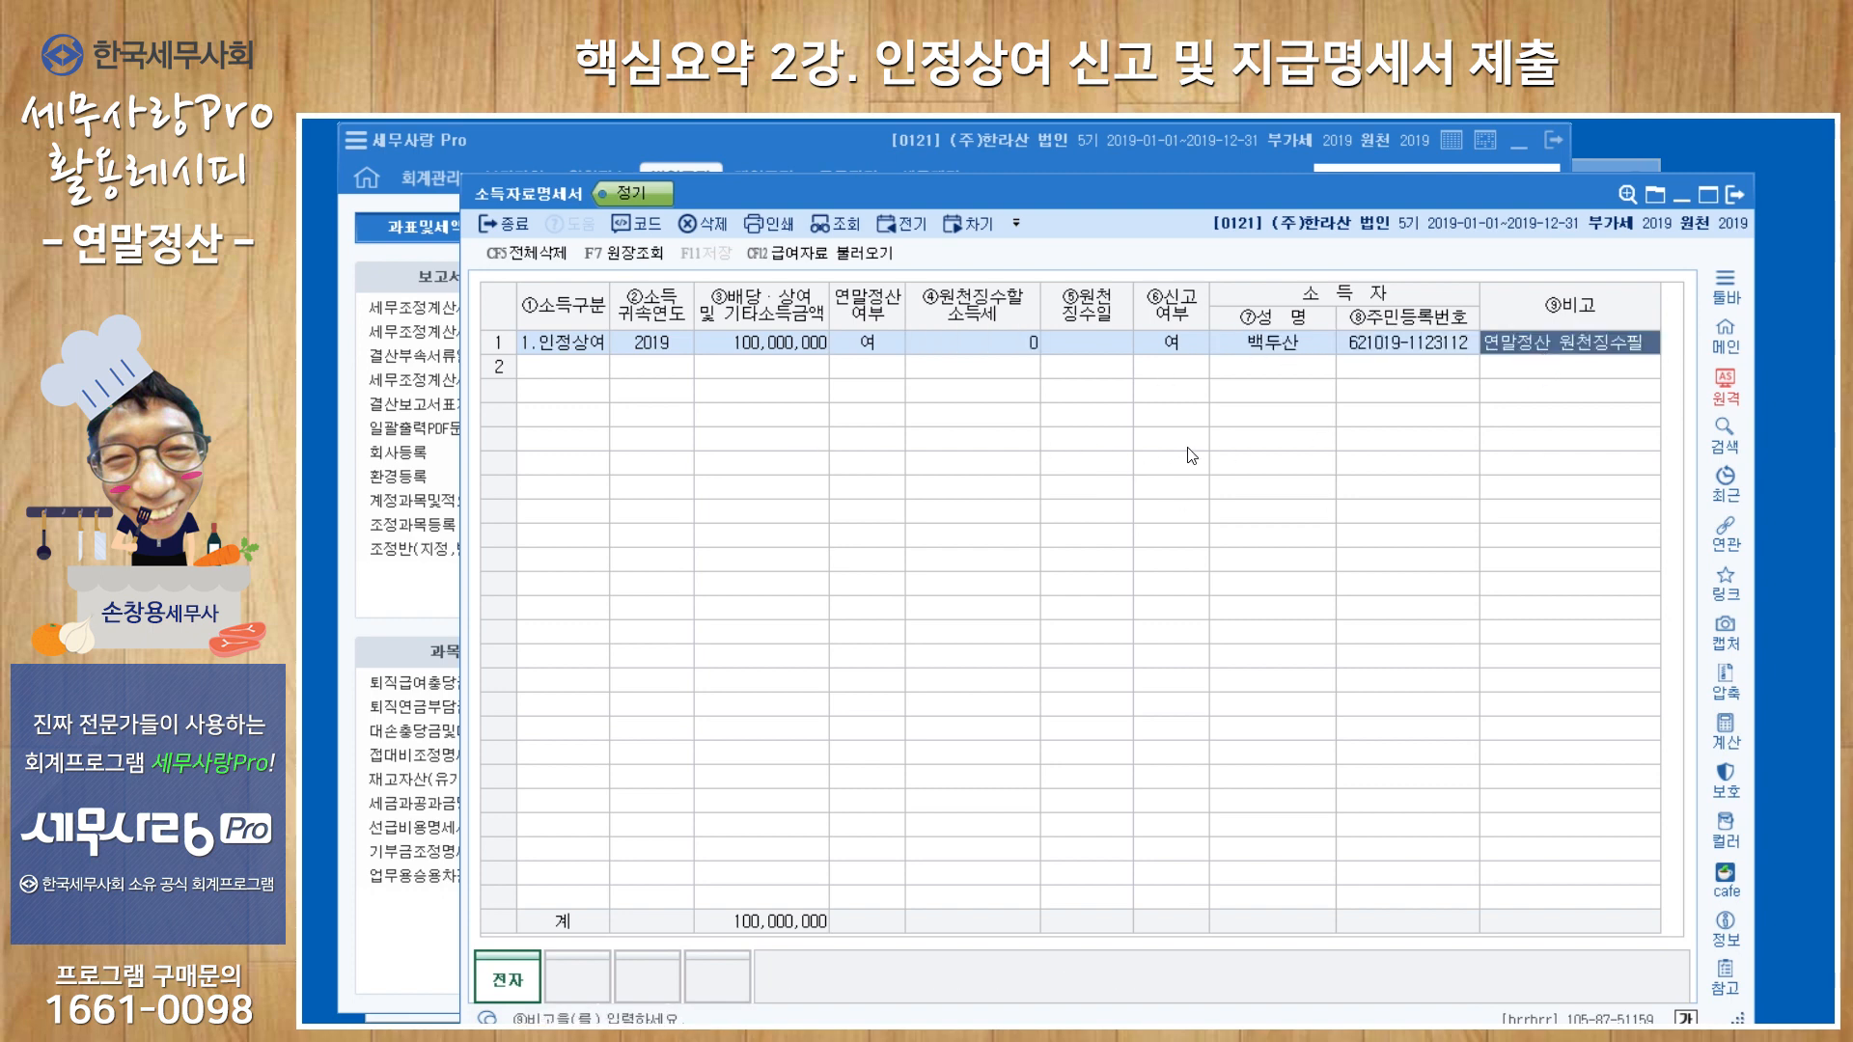
pyautogui.click(1735, 196)
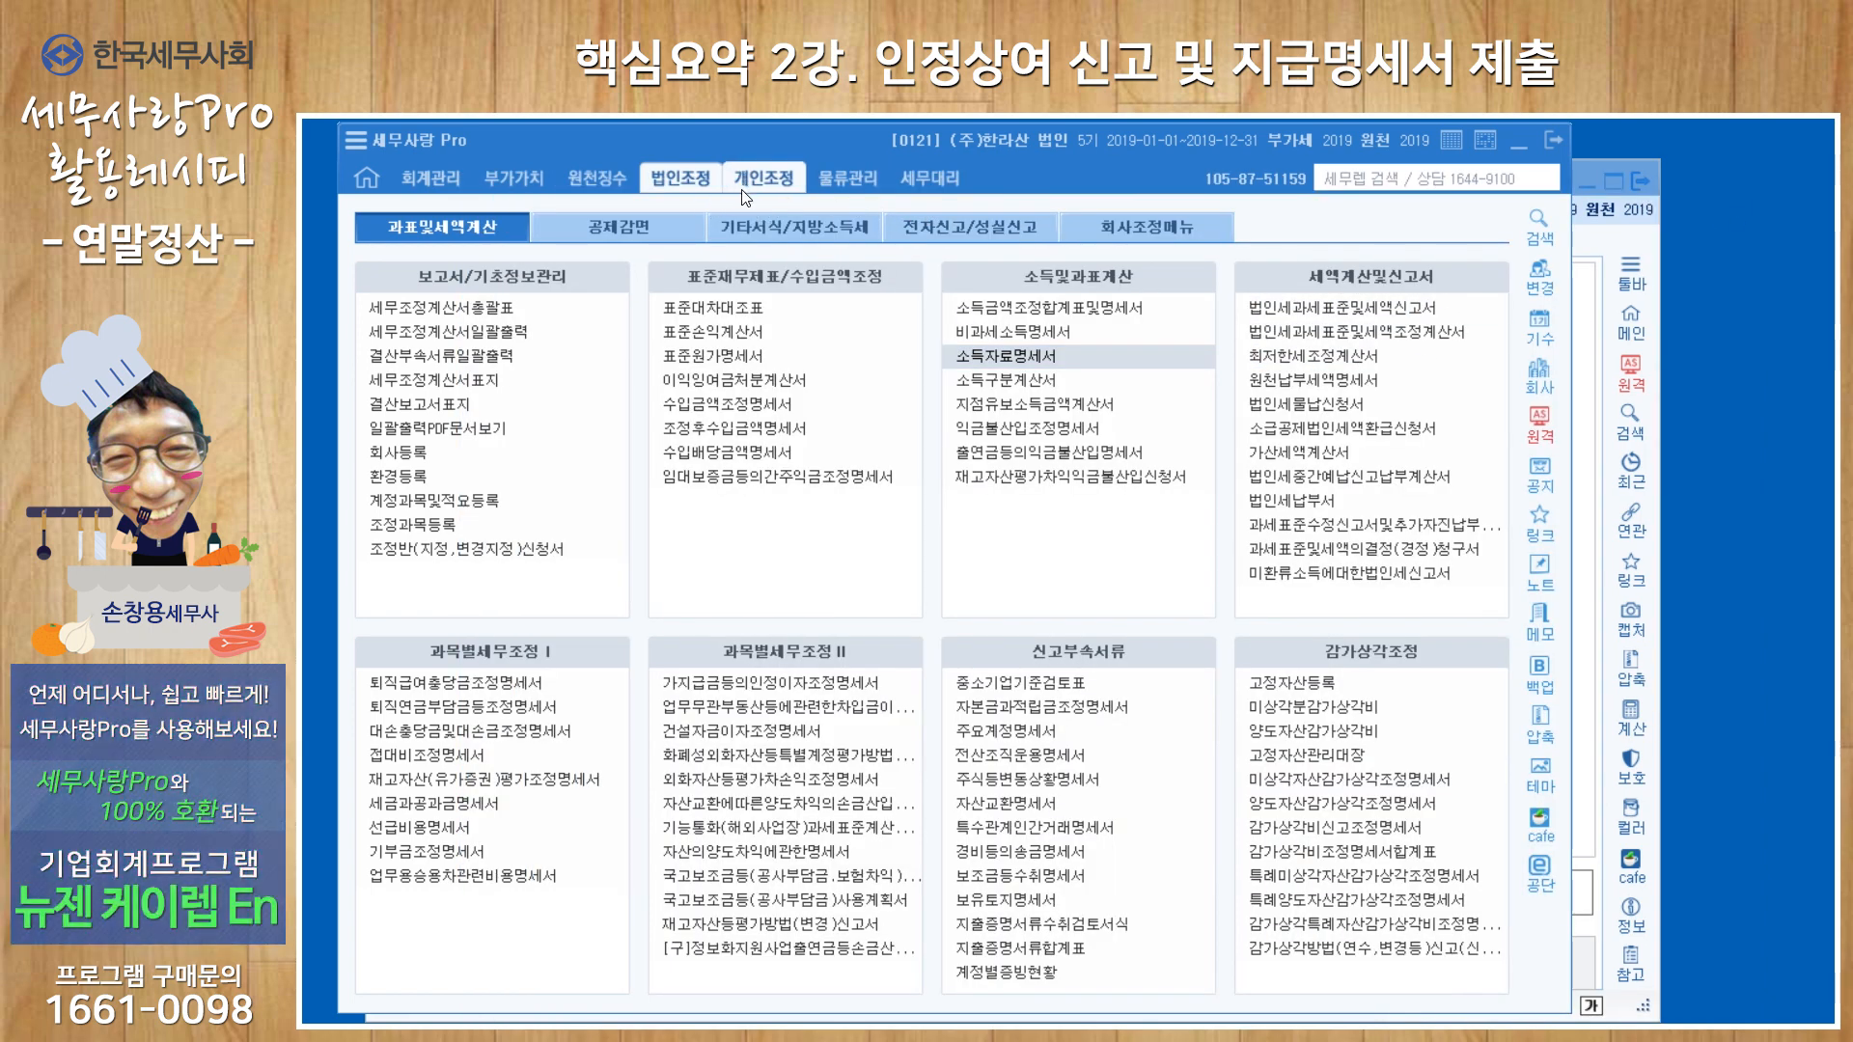
# Open 연말정산추가자료입력 and cancel the completed status (완료취소) of the first employee's year-end settlement.
pyautogui.click(611, 183)
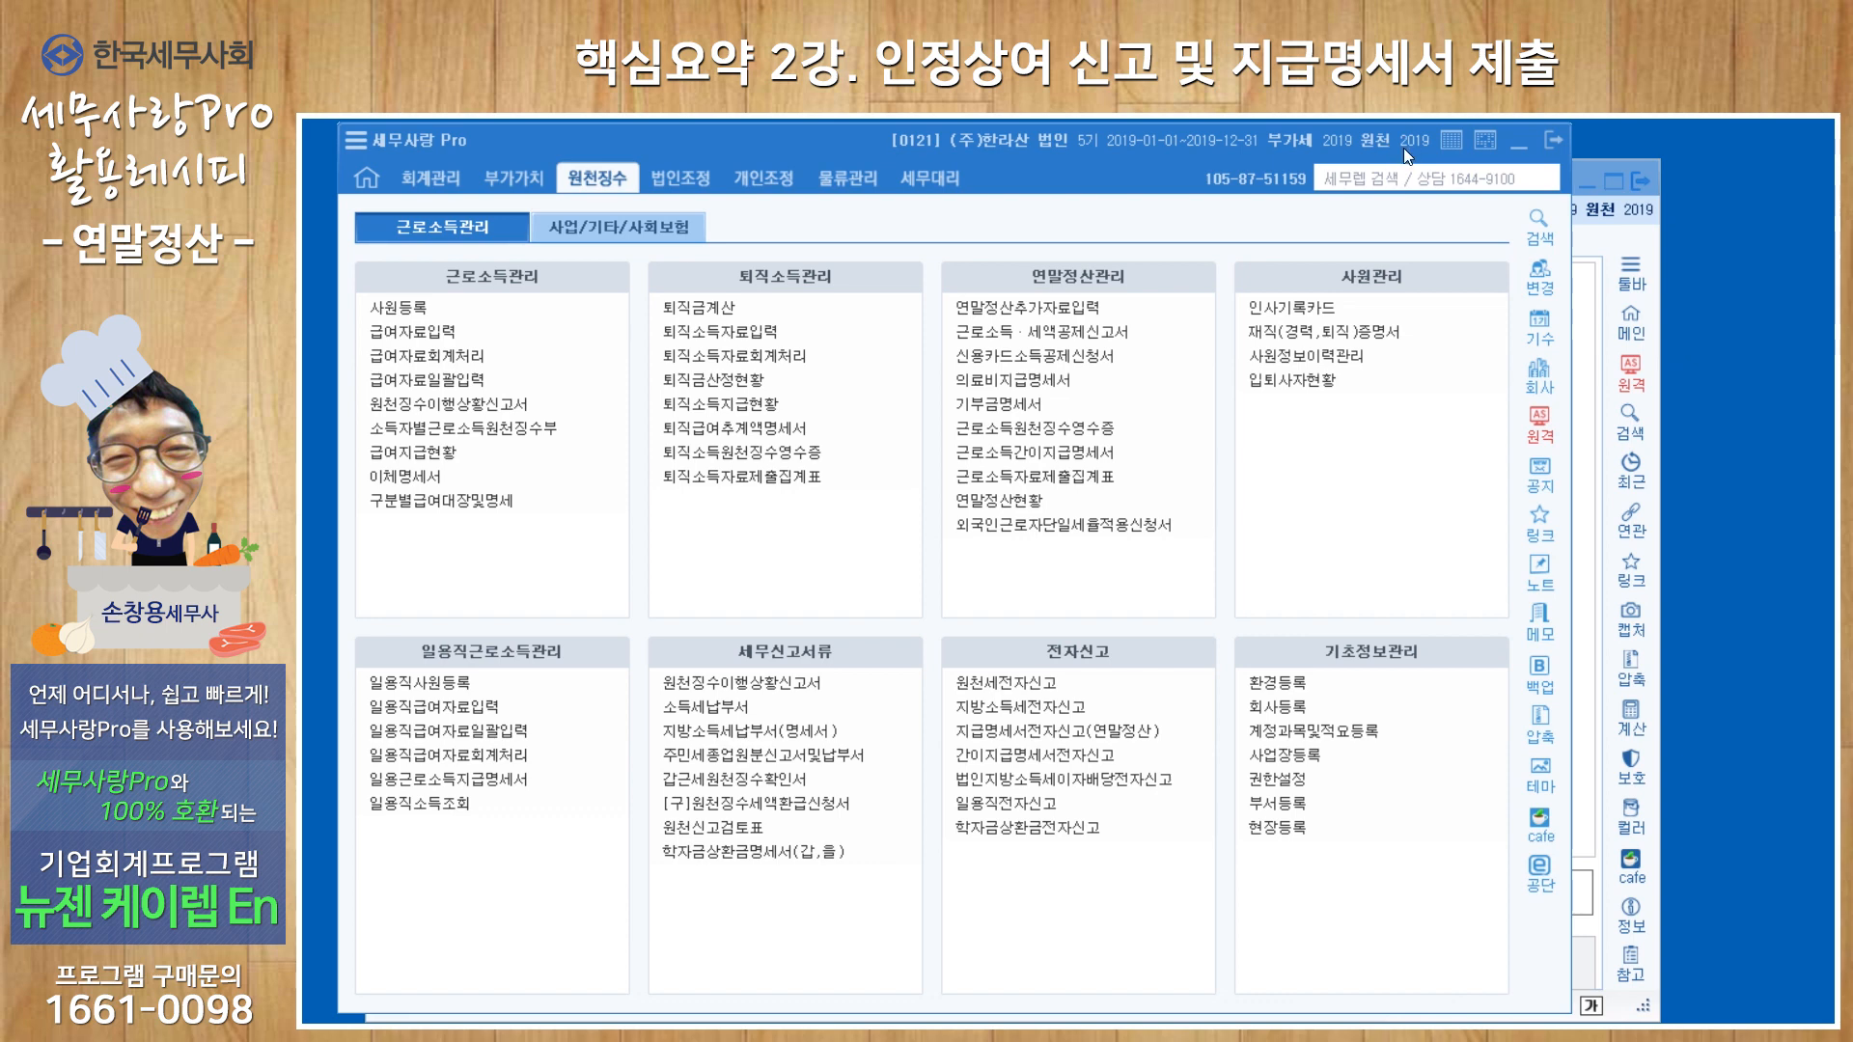
pyautogui.click(1067, 315)
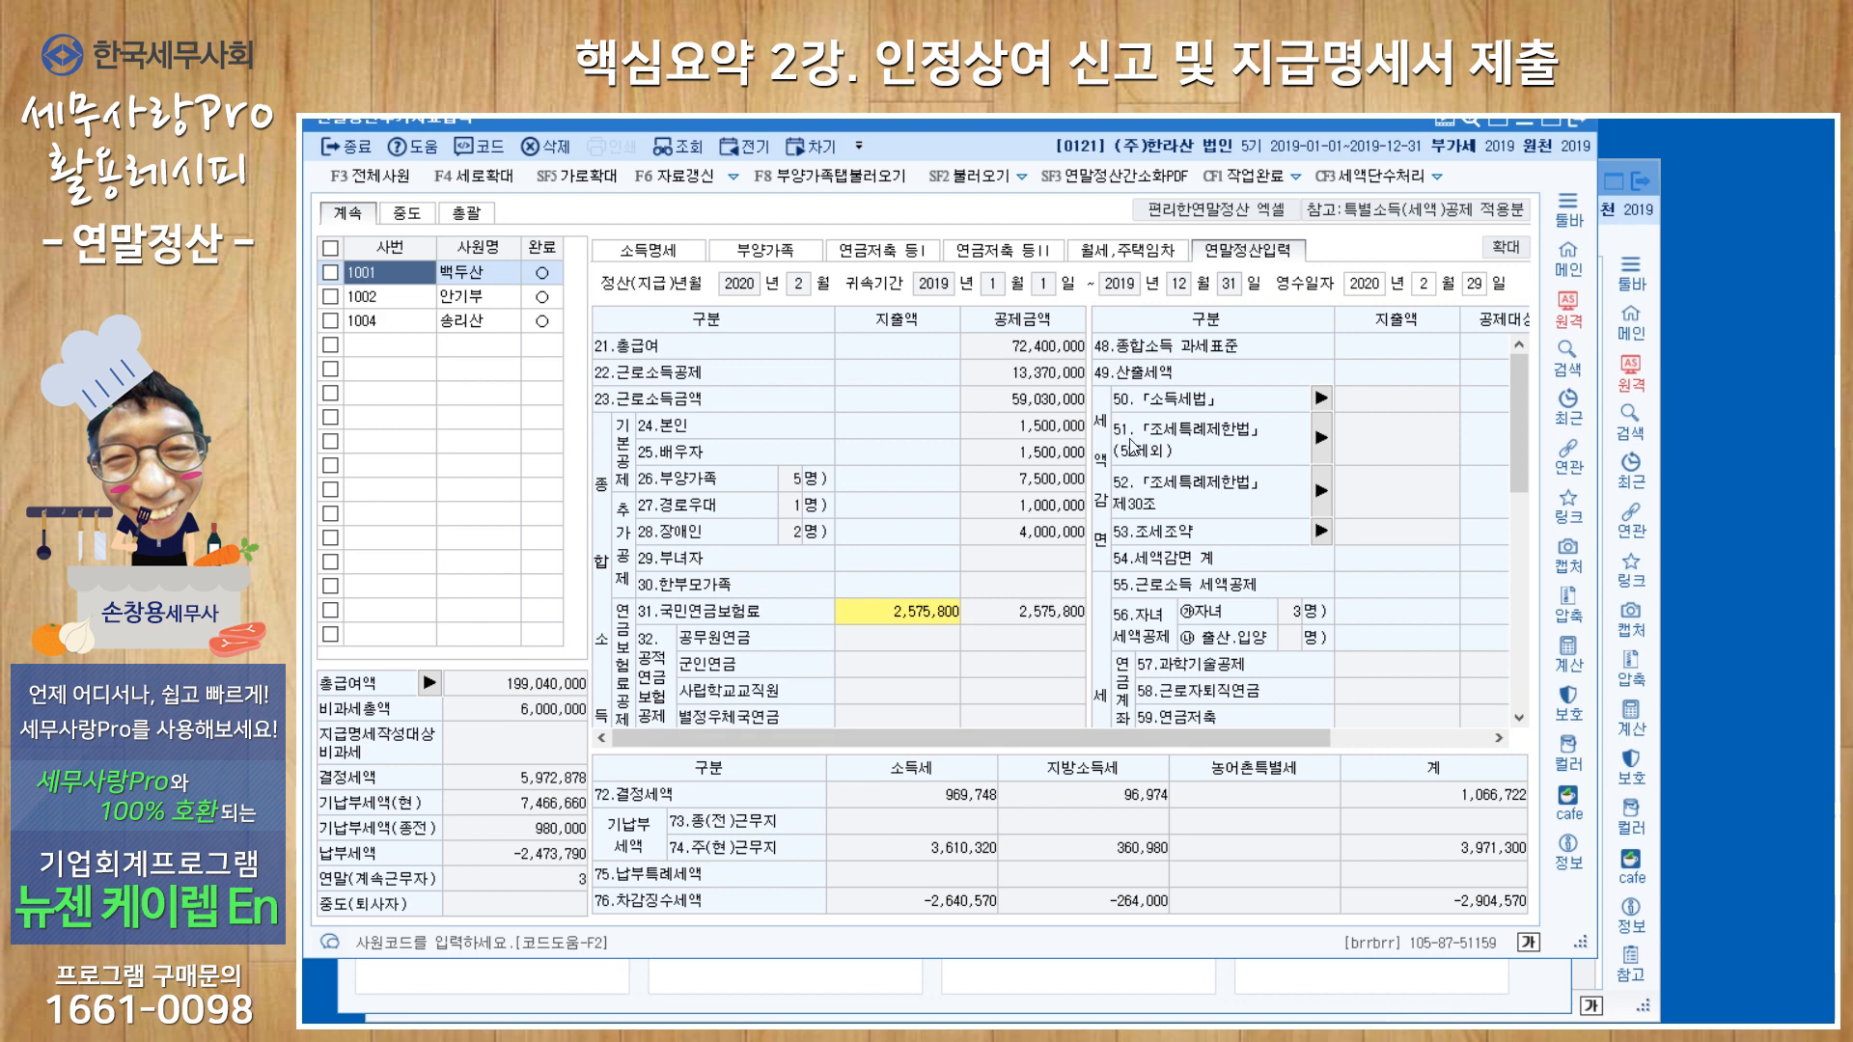
pyautogui.click(330, 272)
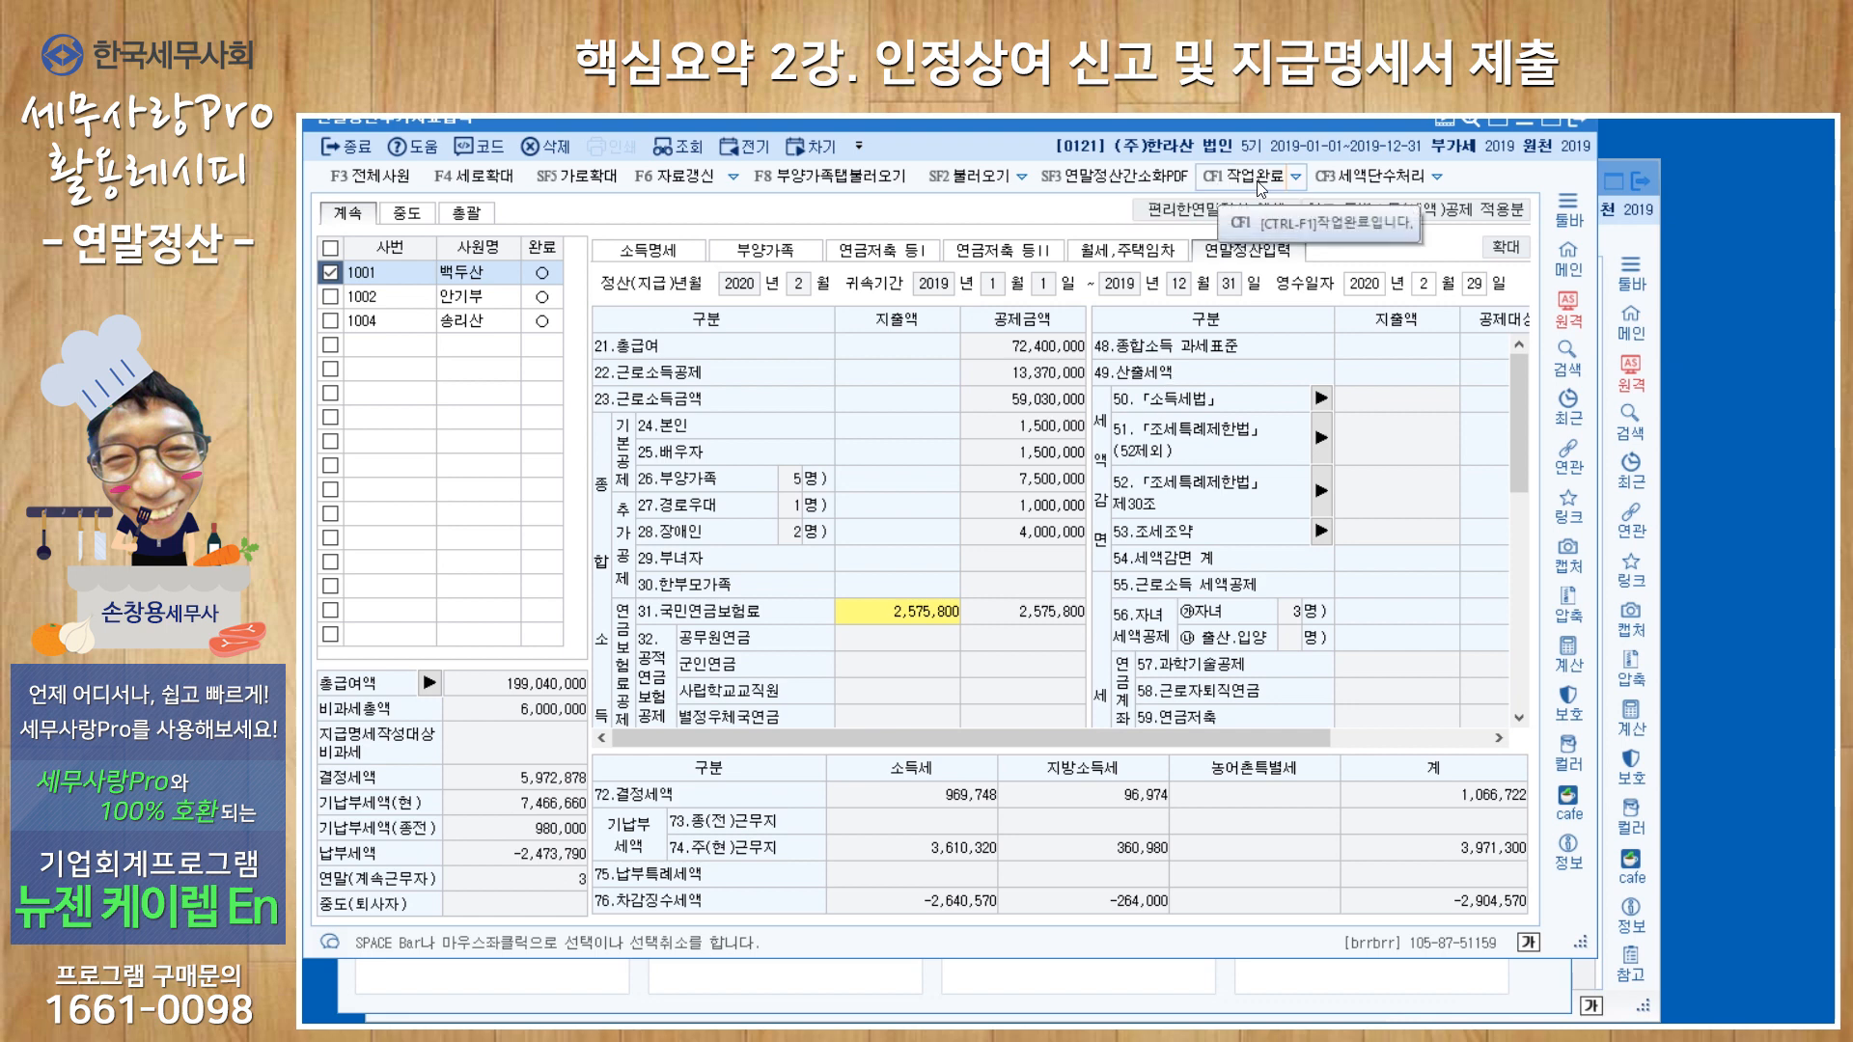
pyautogui.click(1297, 179)
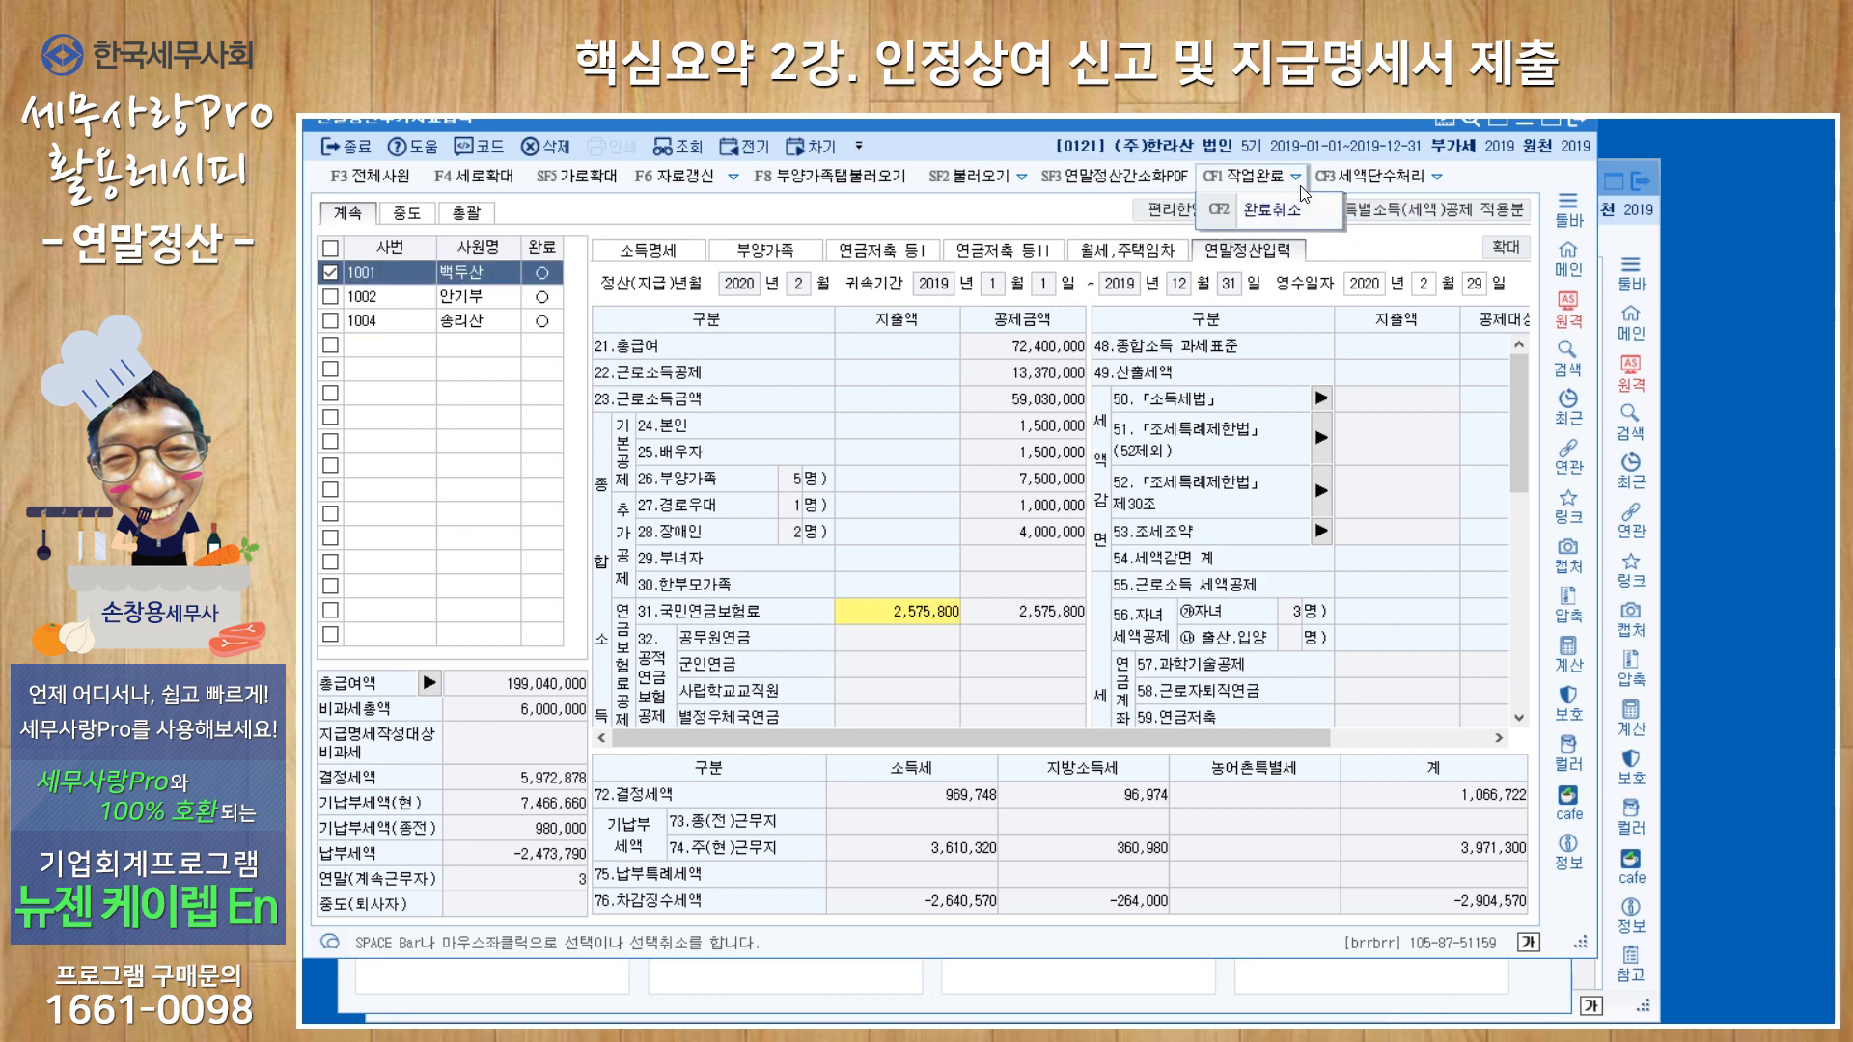
pyautogui.click(1287, 216)
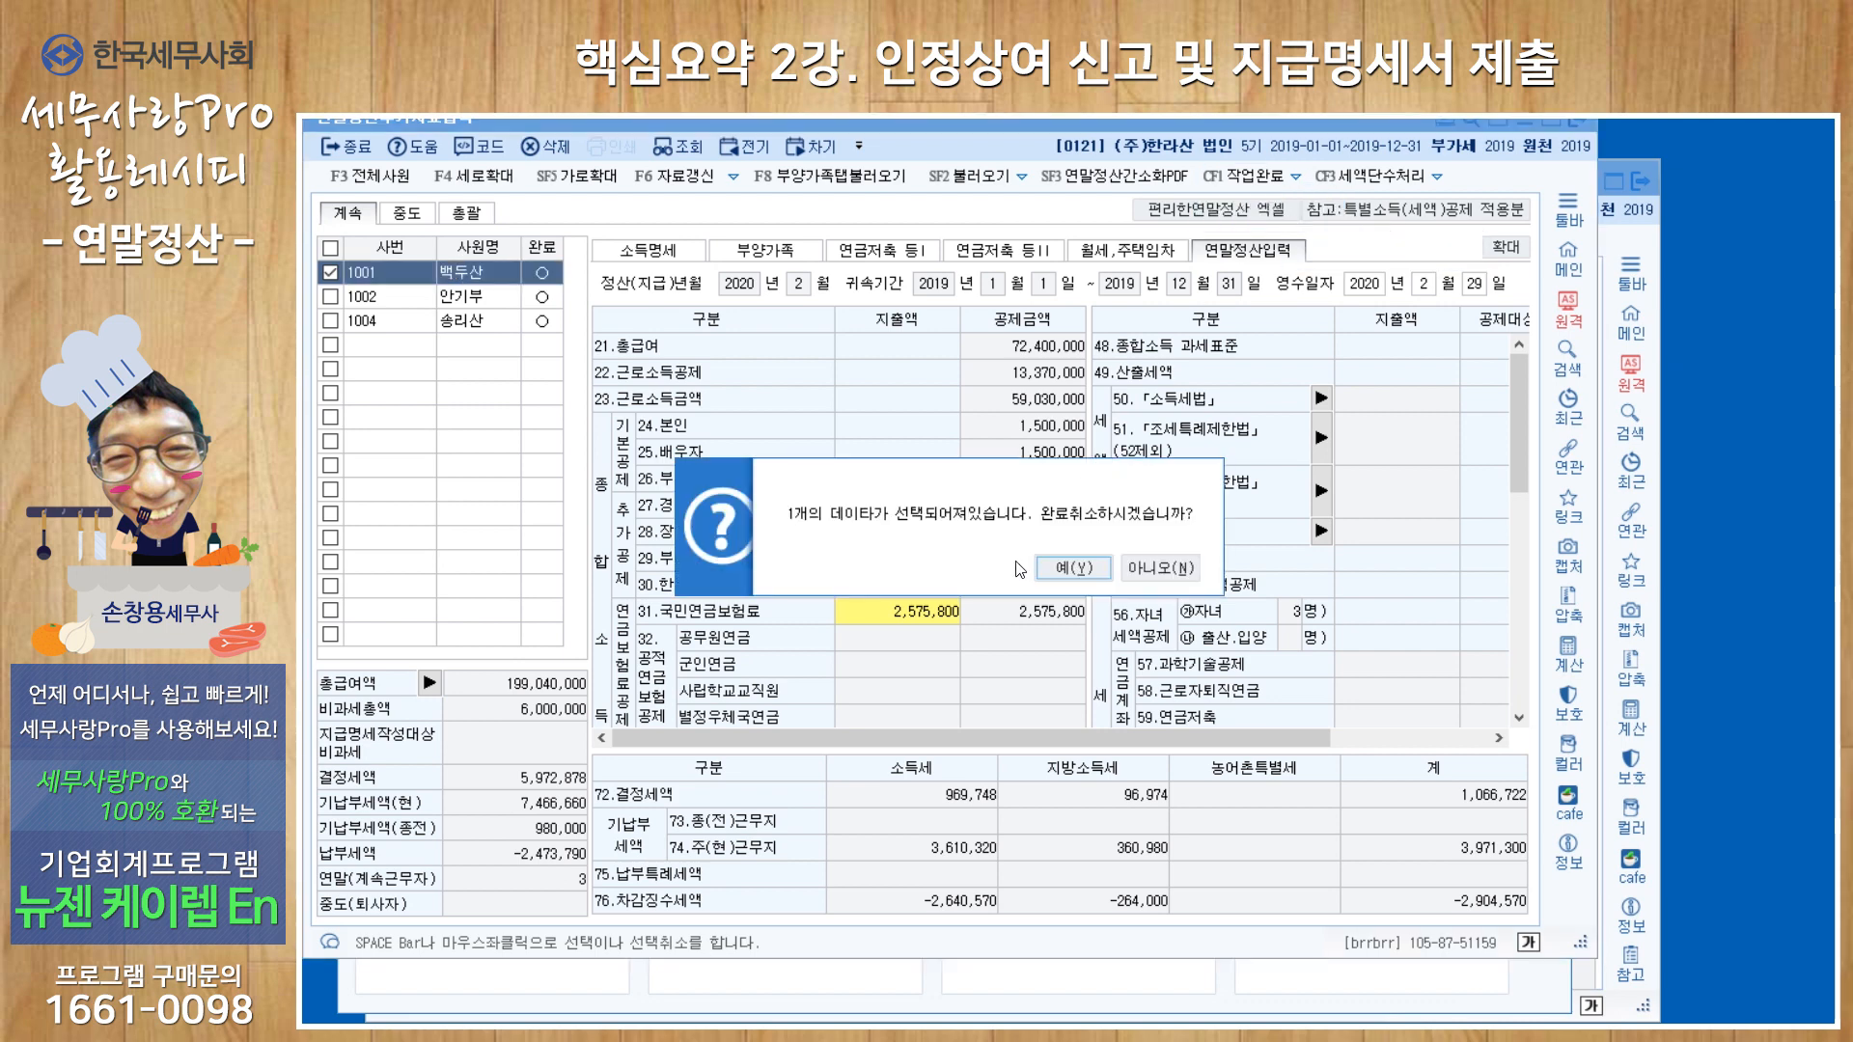
pyautogui.click(1062, 571)
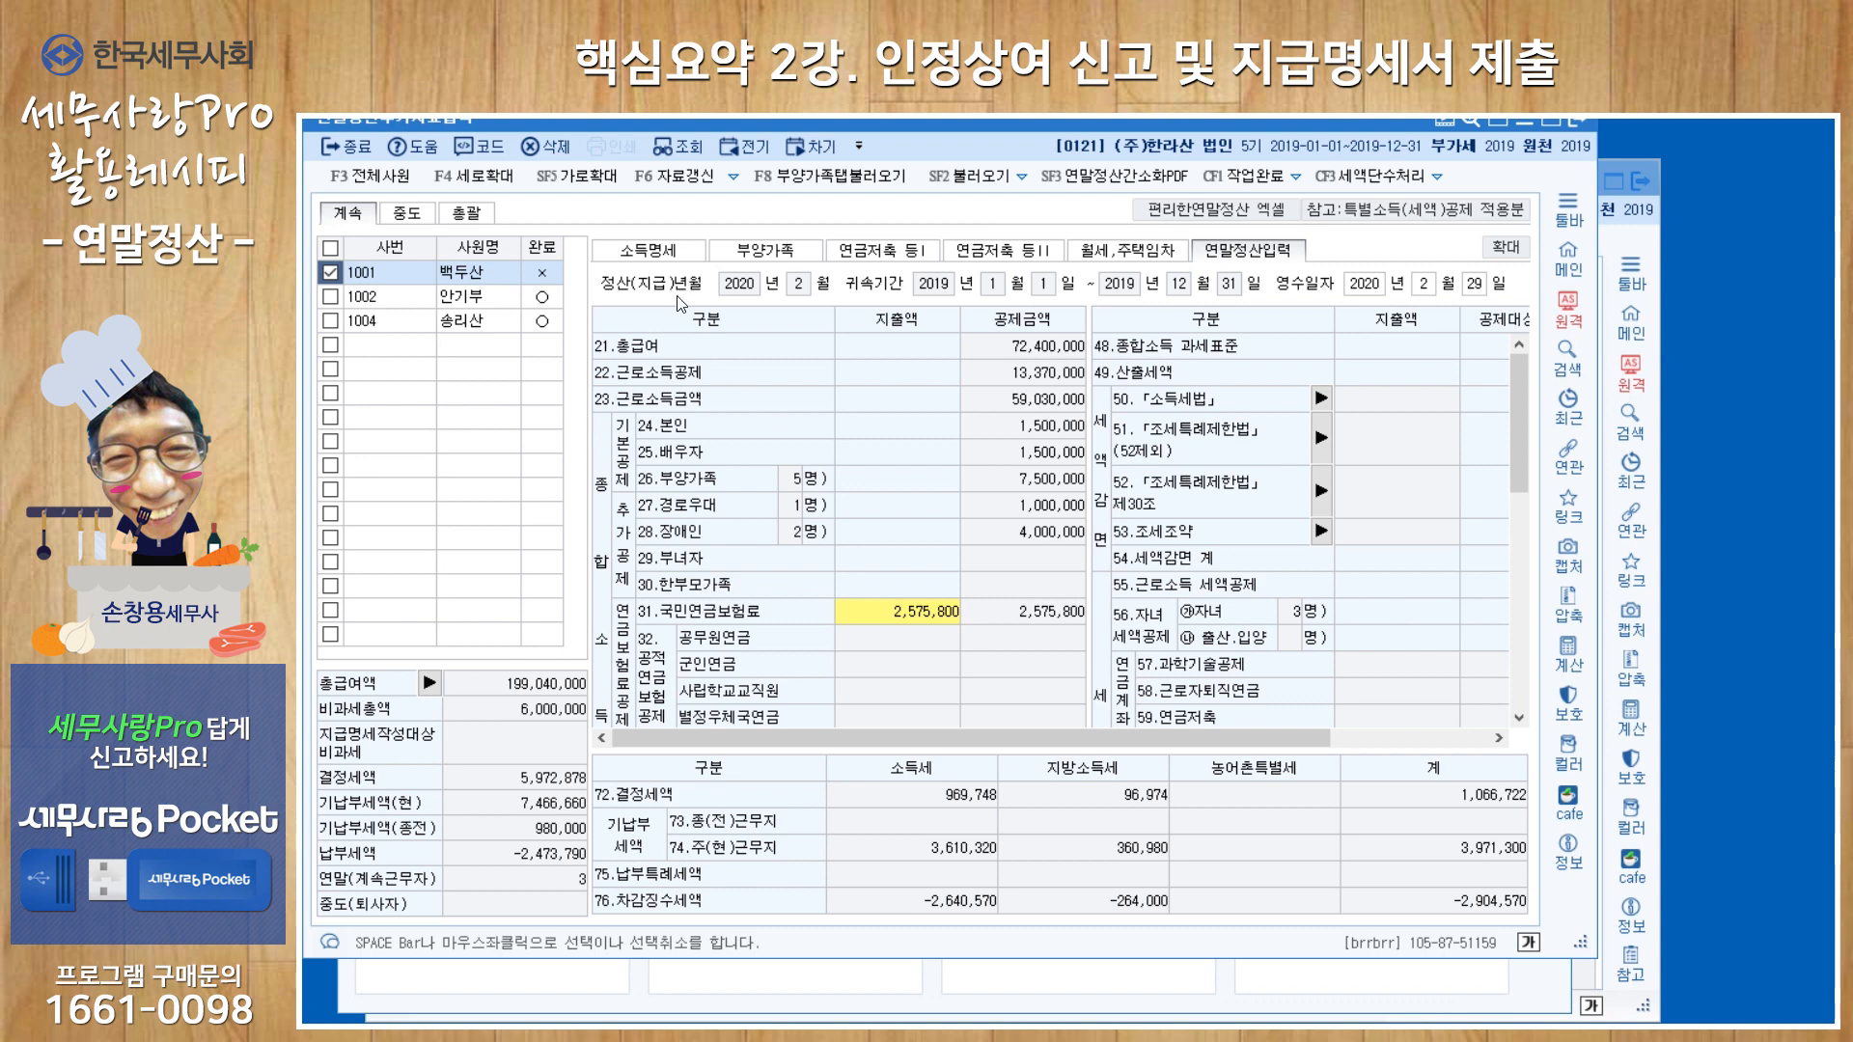
# Enter 100,000,000 as 인정상여추가분 in item 13-3 과세대상추가 of the first employee's 소득명세 for the current workplace.
pyautogui.click(664, 253)
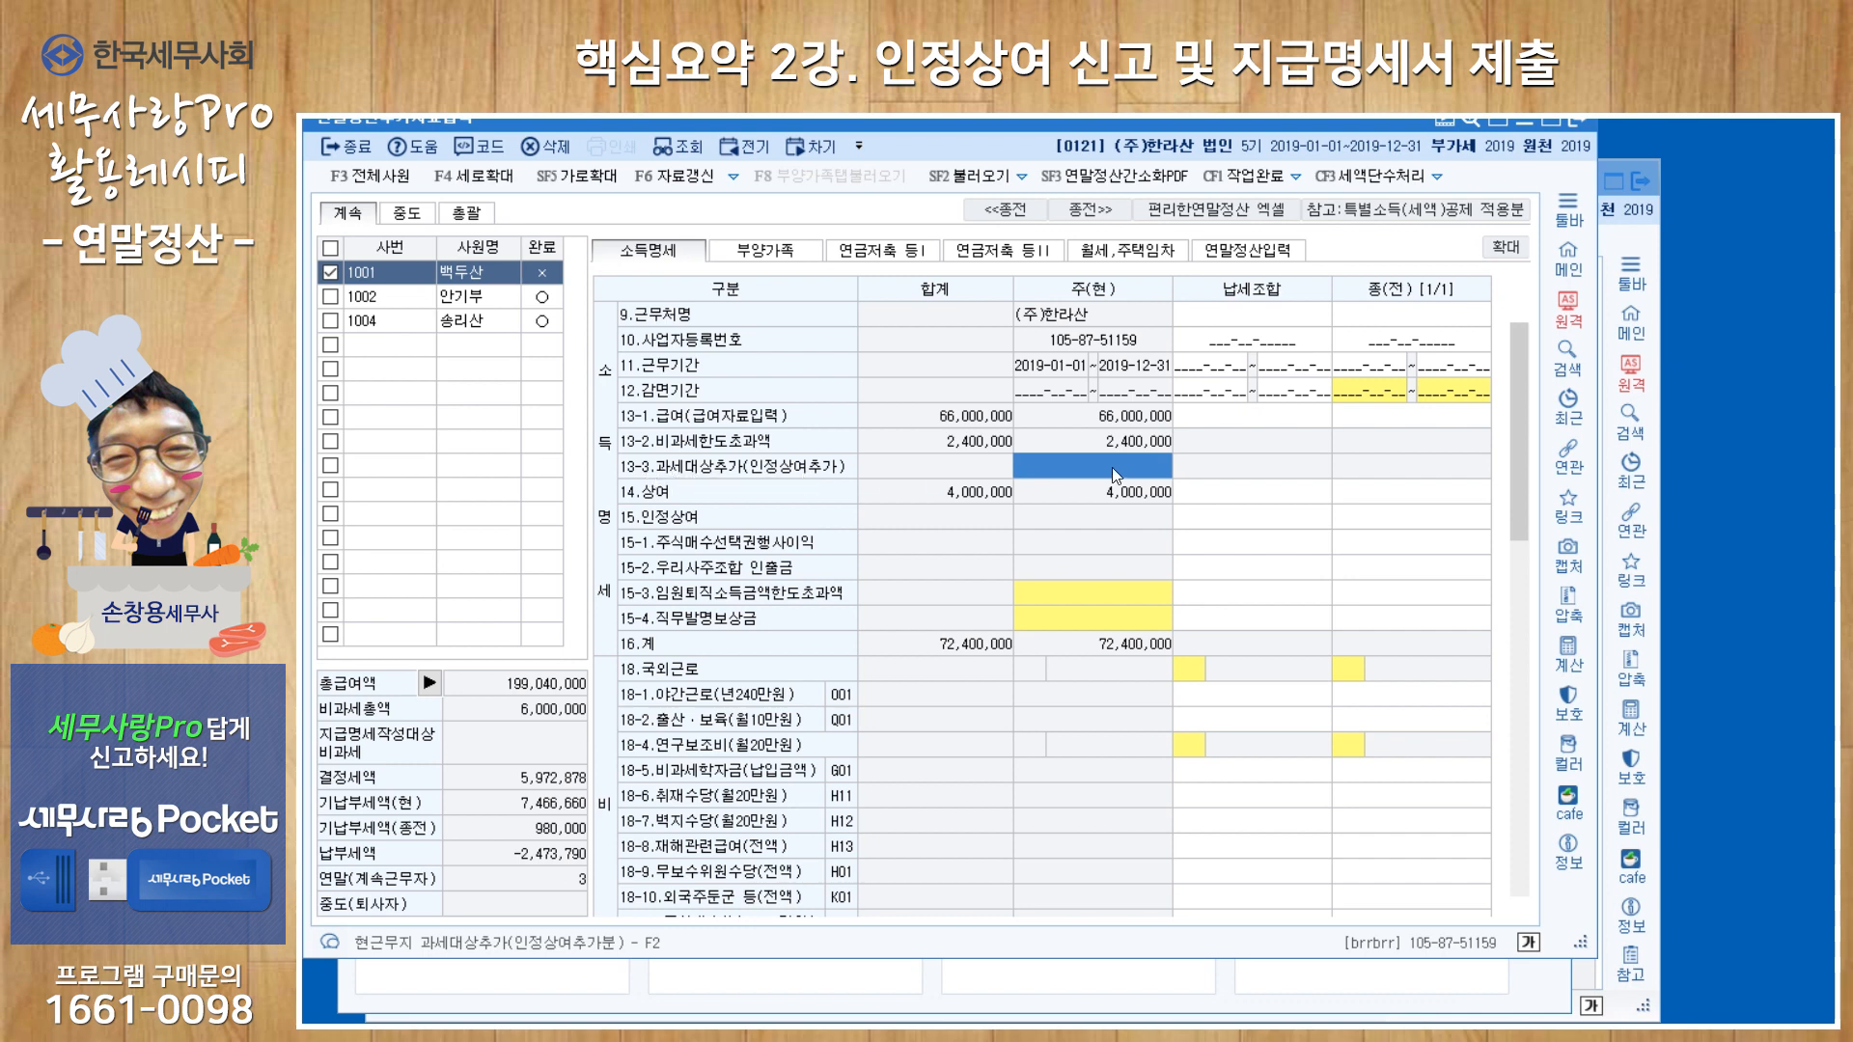
pyautogui.press('Return')
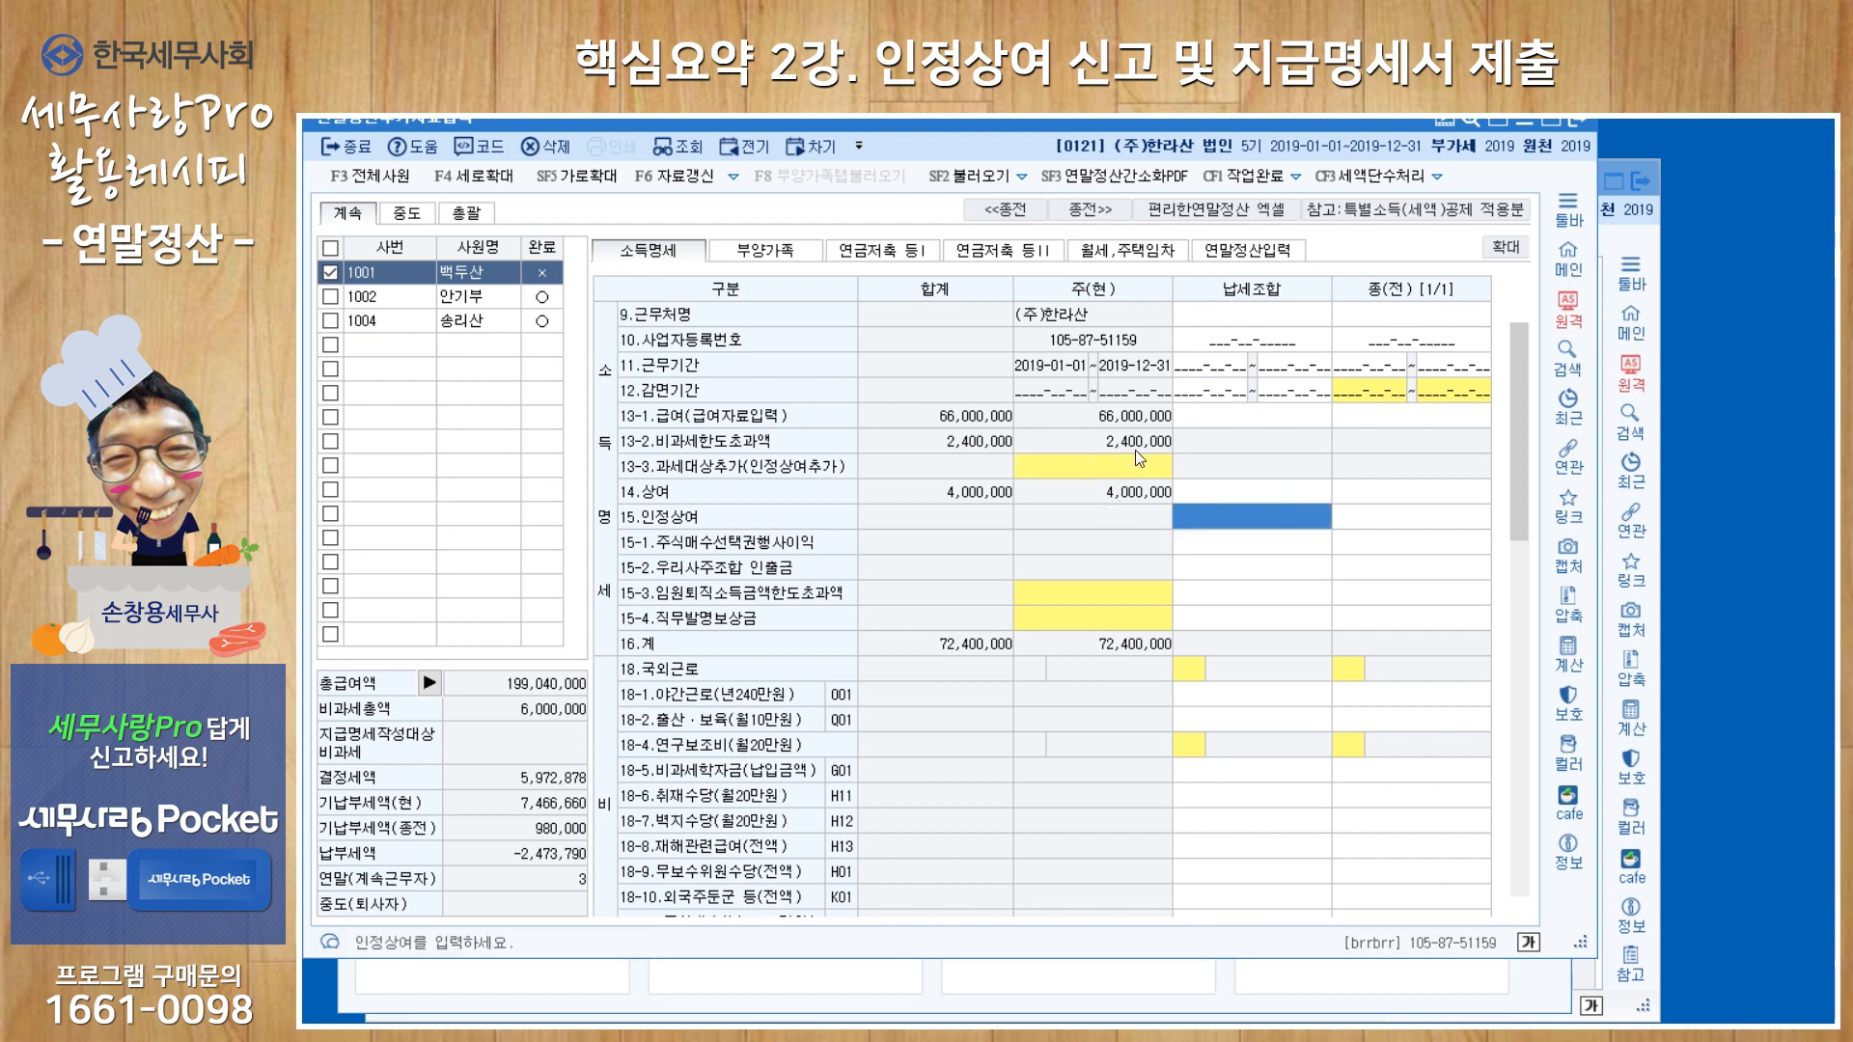
pyautogui.click(1128, 468)
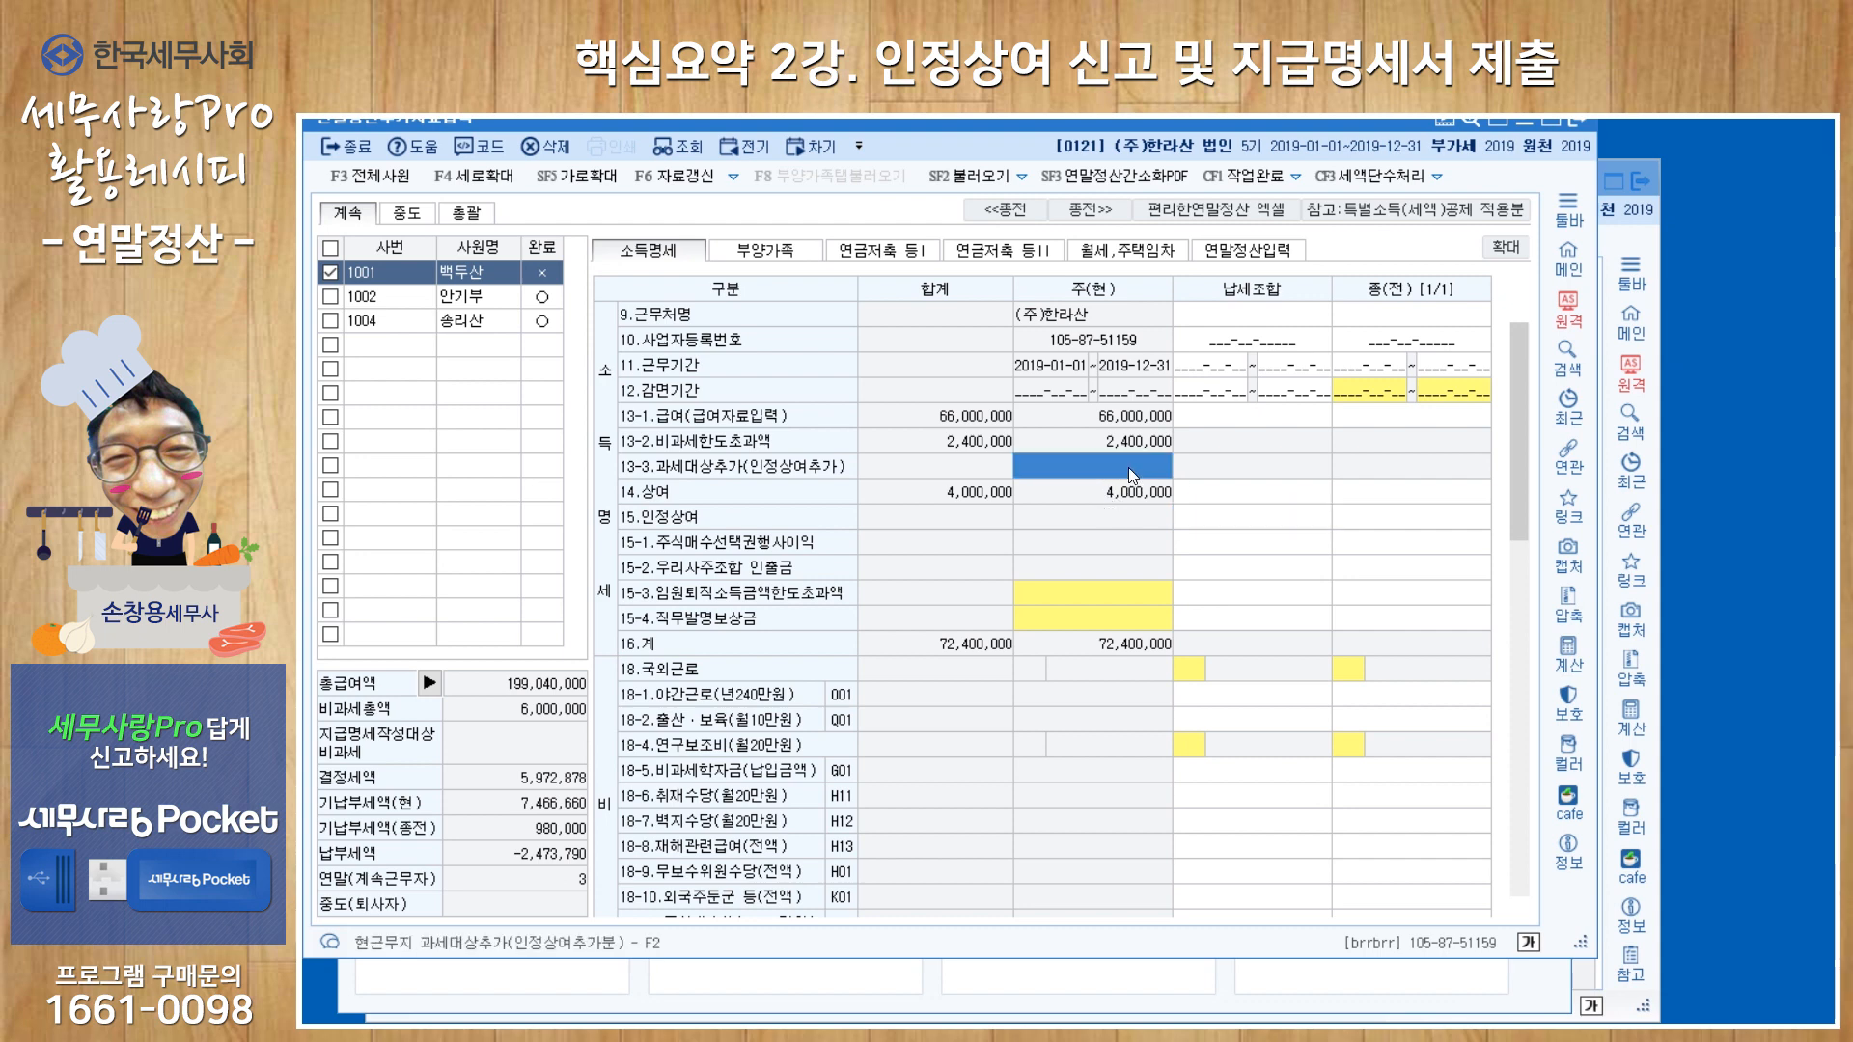
pyautogui.press('F2')
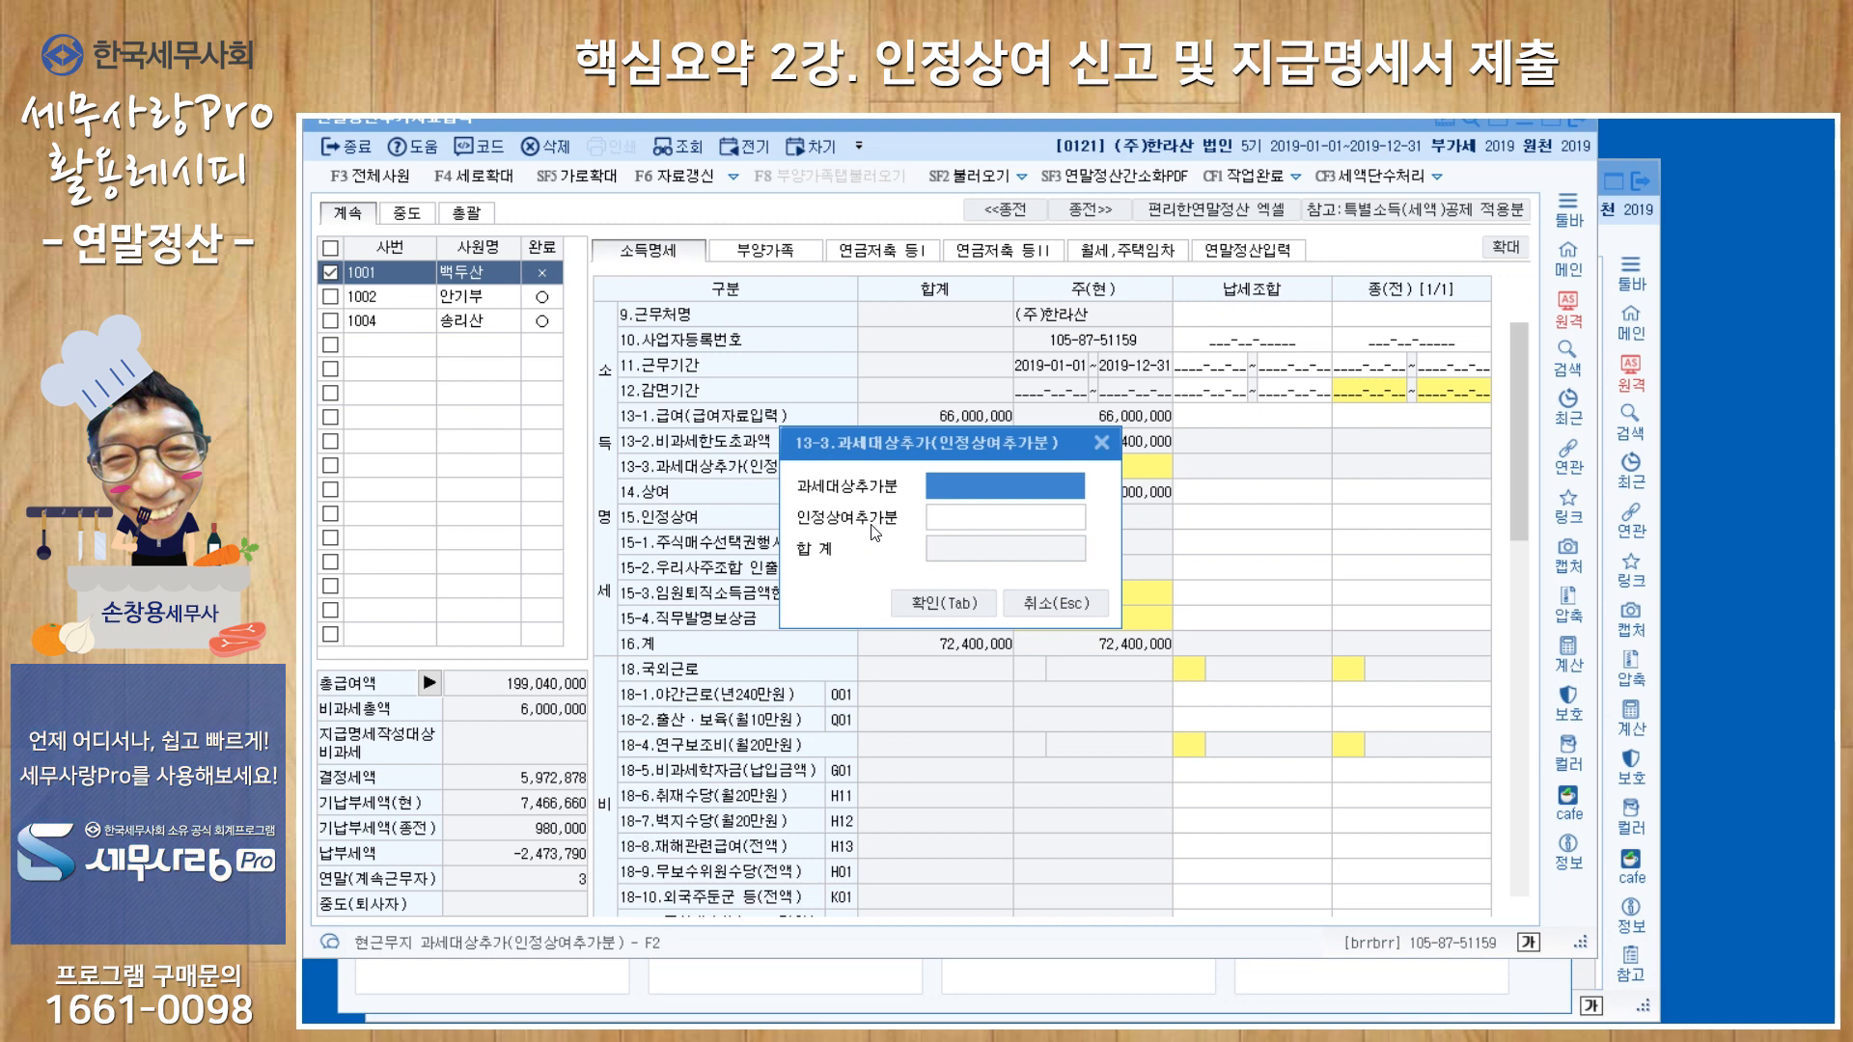
pyautogui.click(957, 530)
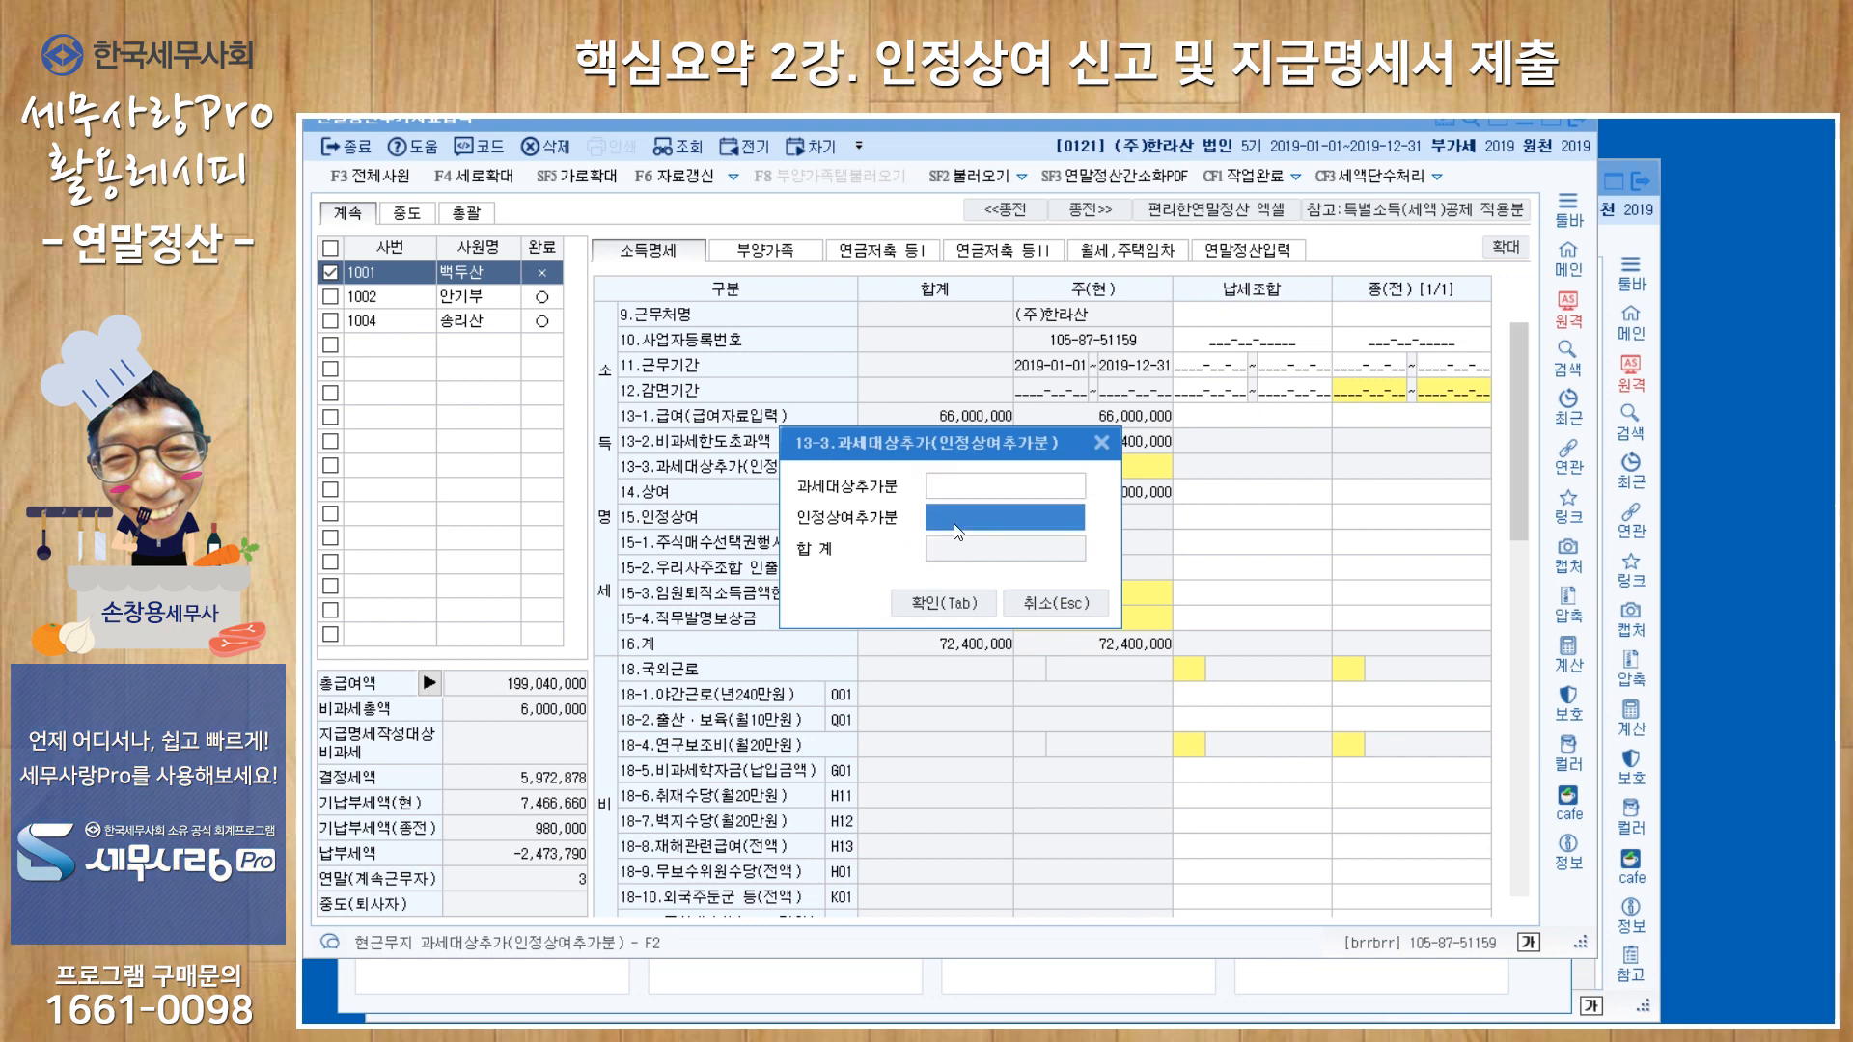
pyautogui.write('100,')
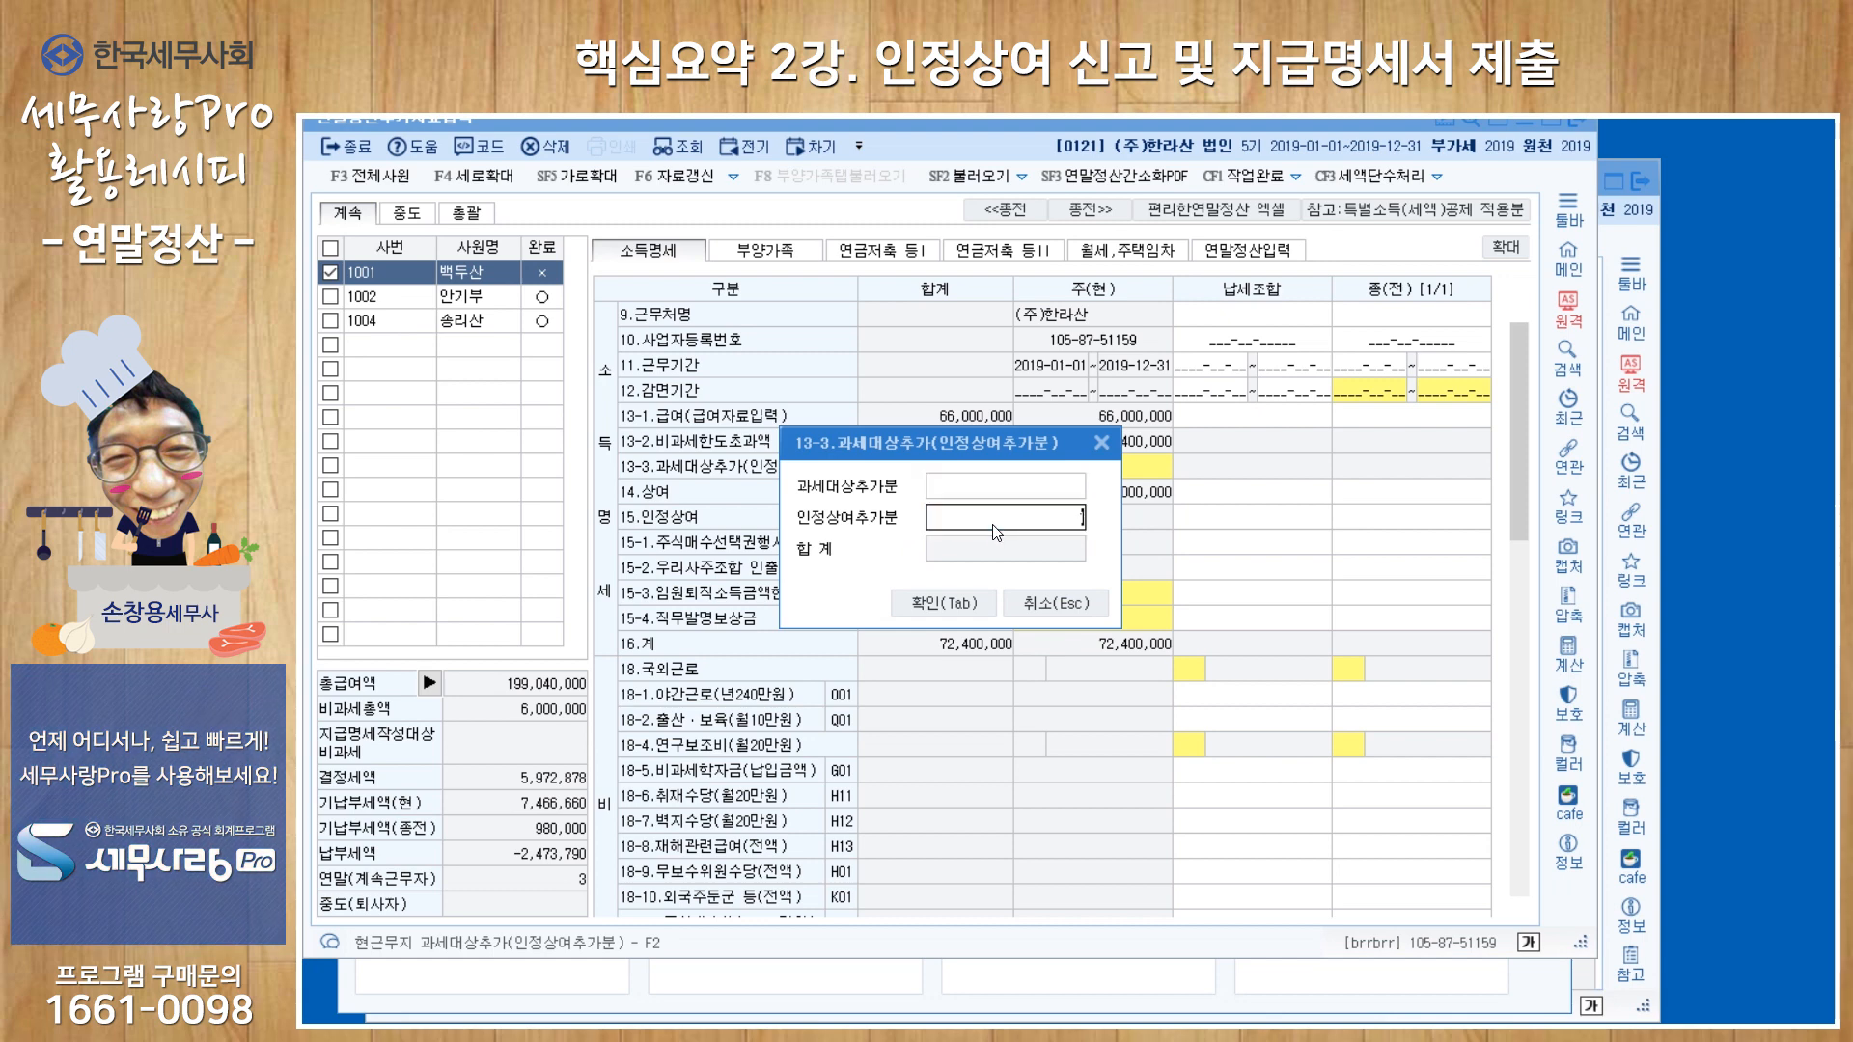
pyautogui.write('000')
pyautogui.press('Return')
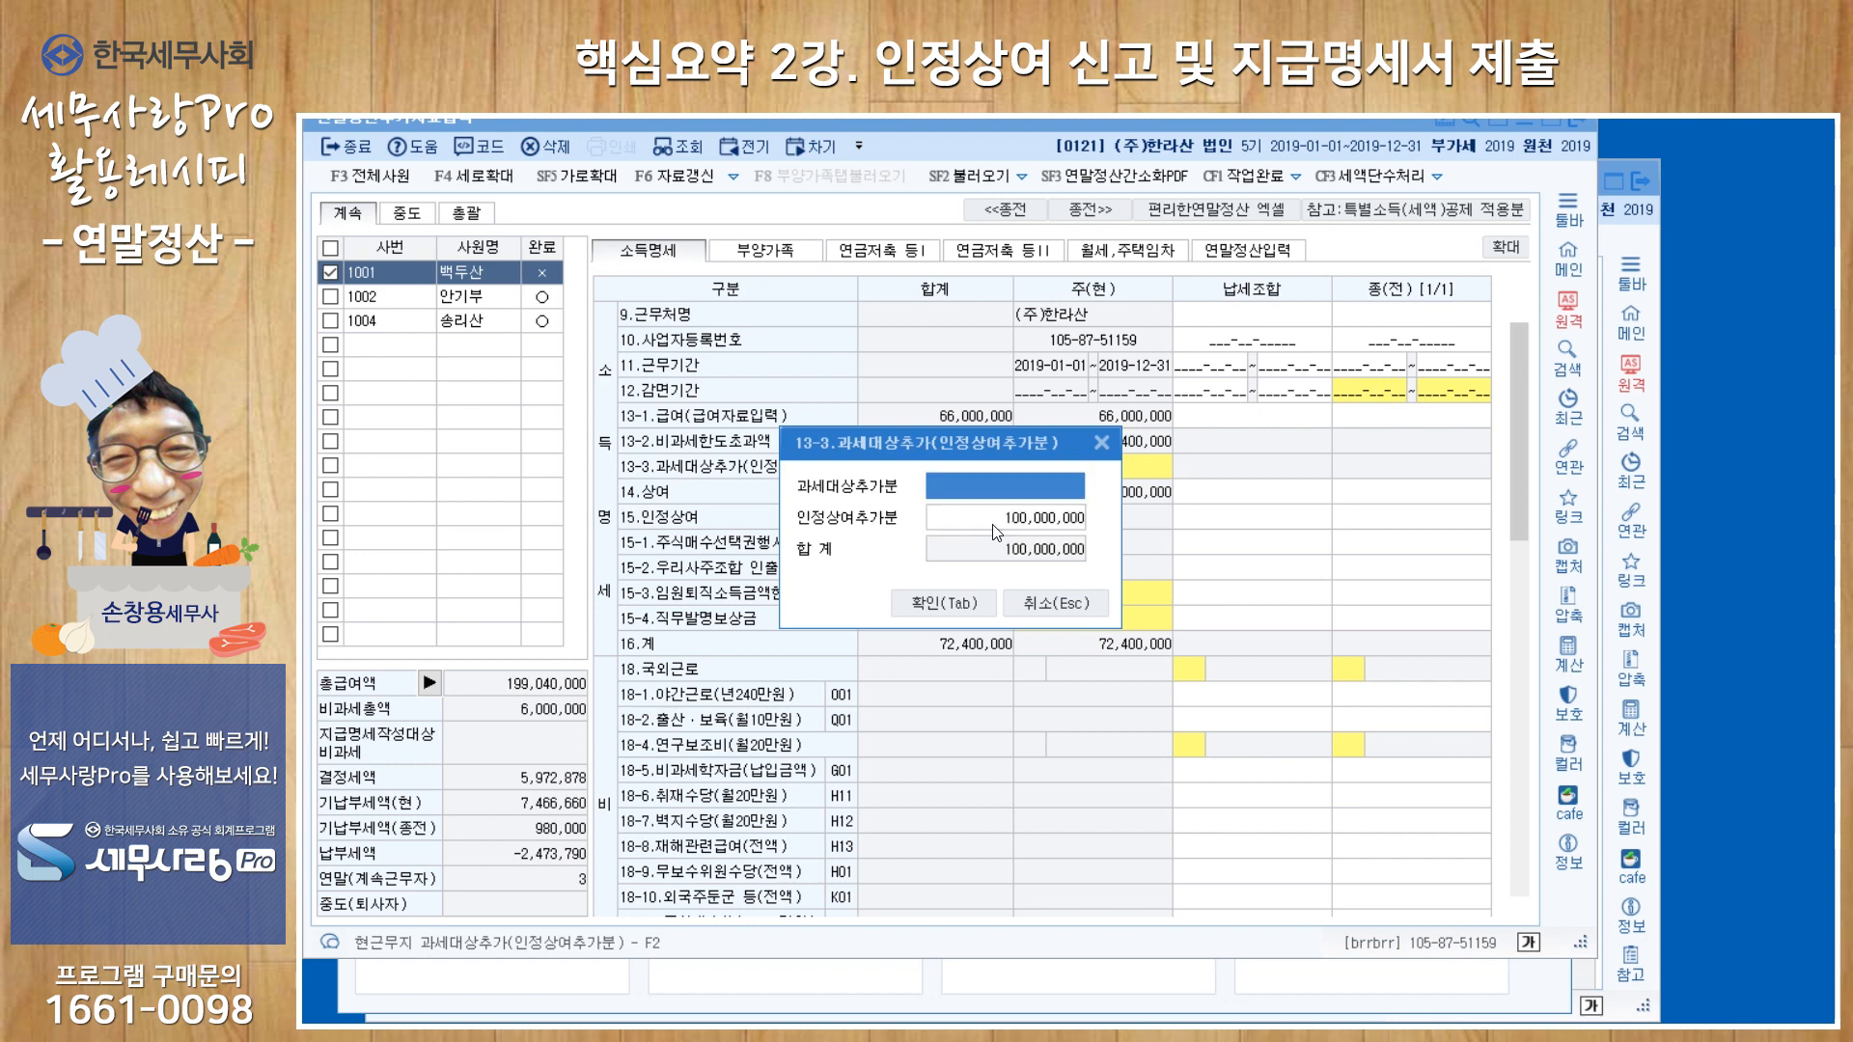
pyautogui.click(975, 610)
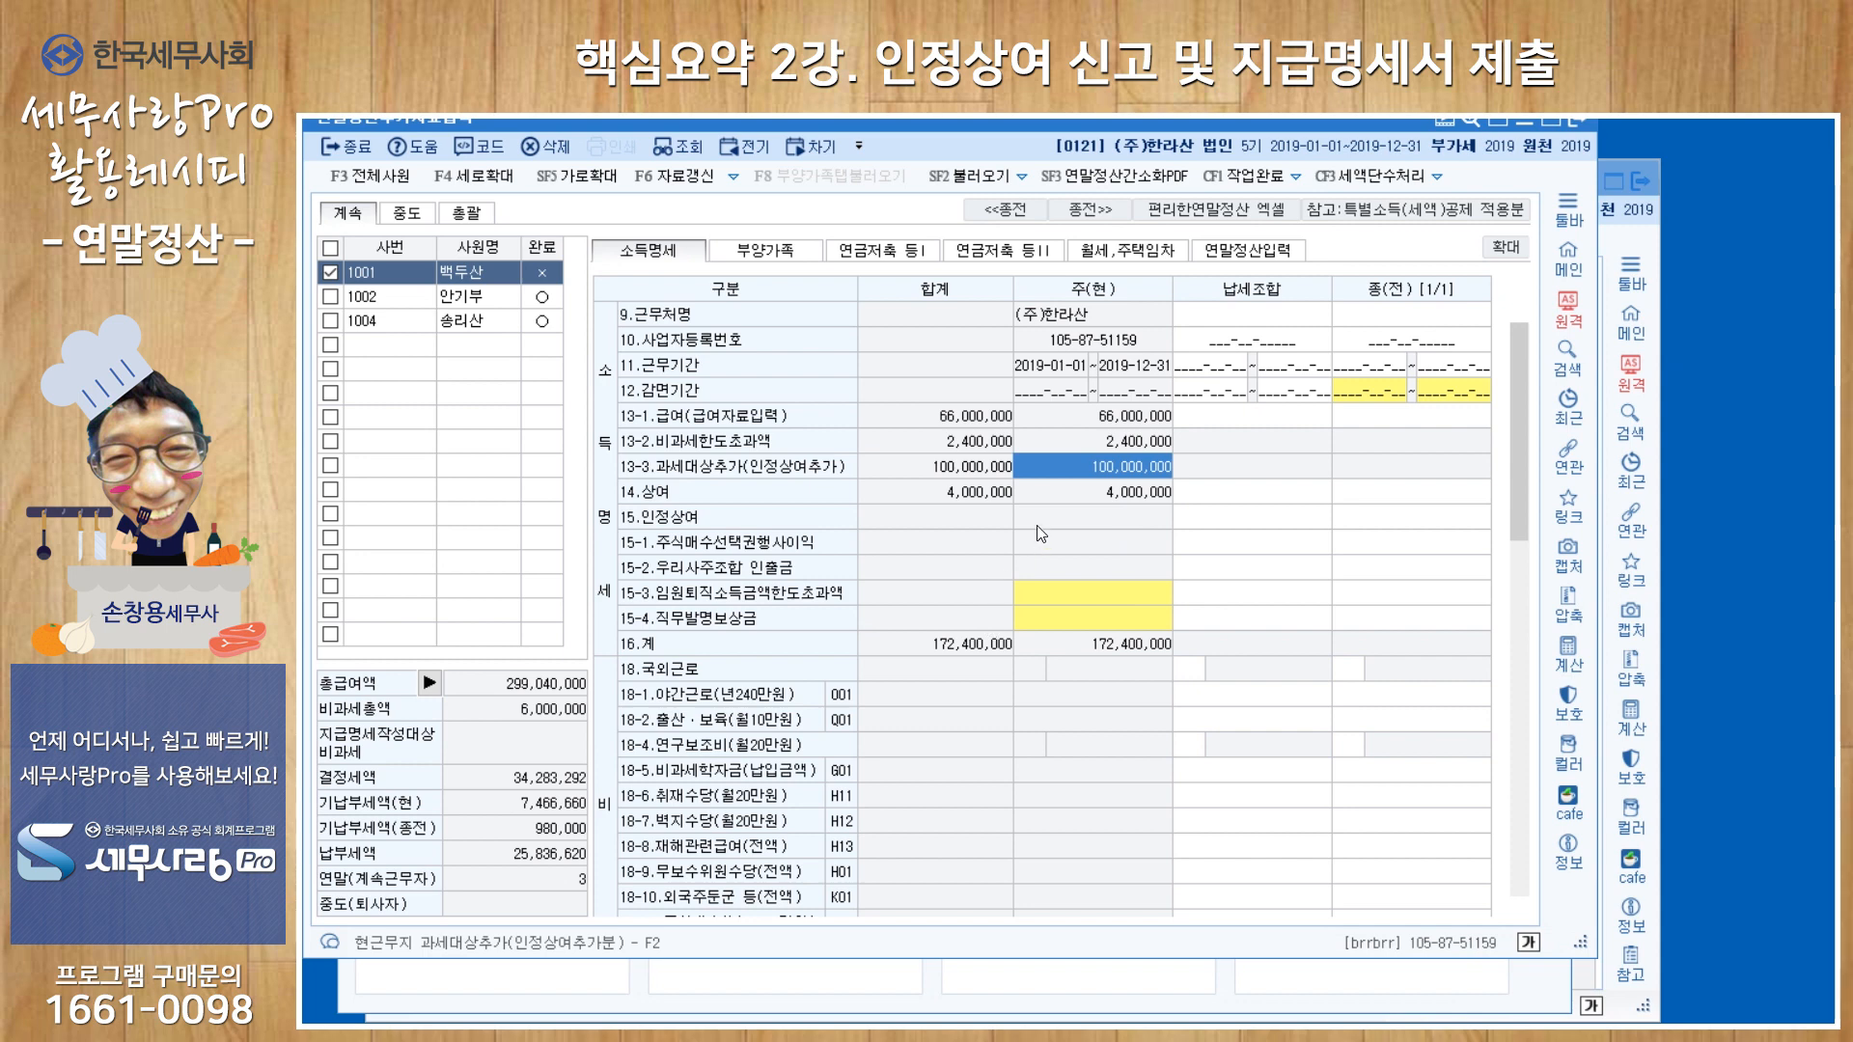
# Check the first employee's recalculated 연말정산입력 figures and mark the settlement as completed (작업완료), closing the form.
pyautogui.click(1249, 259)
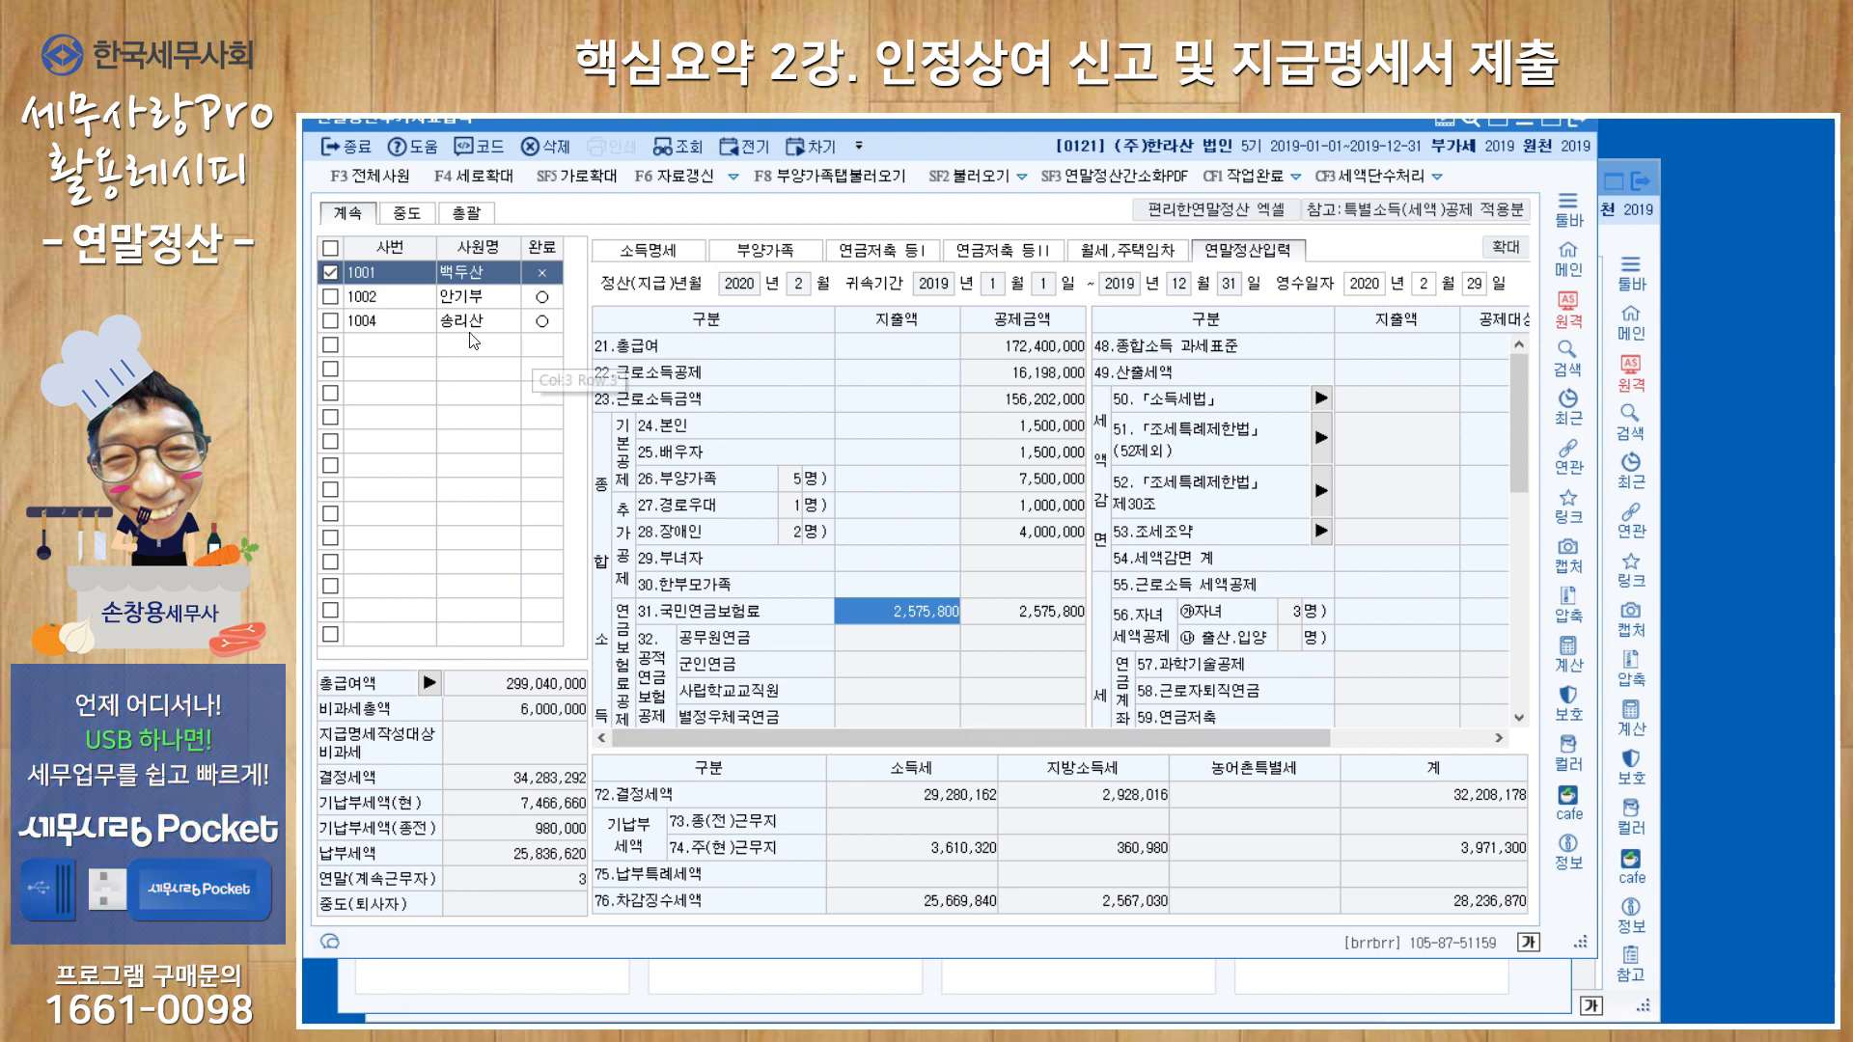
pyautogui.click(1264, 183)
pyautogui.click(1071, 577)
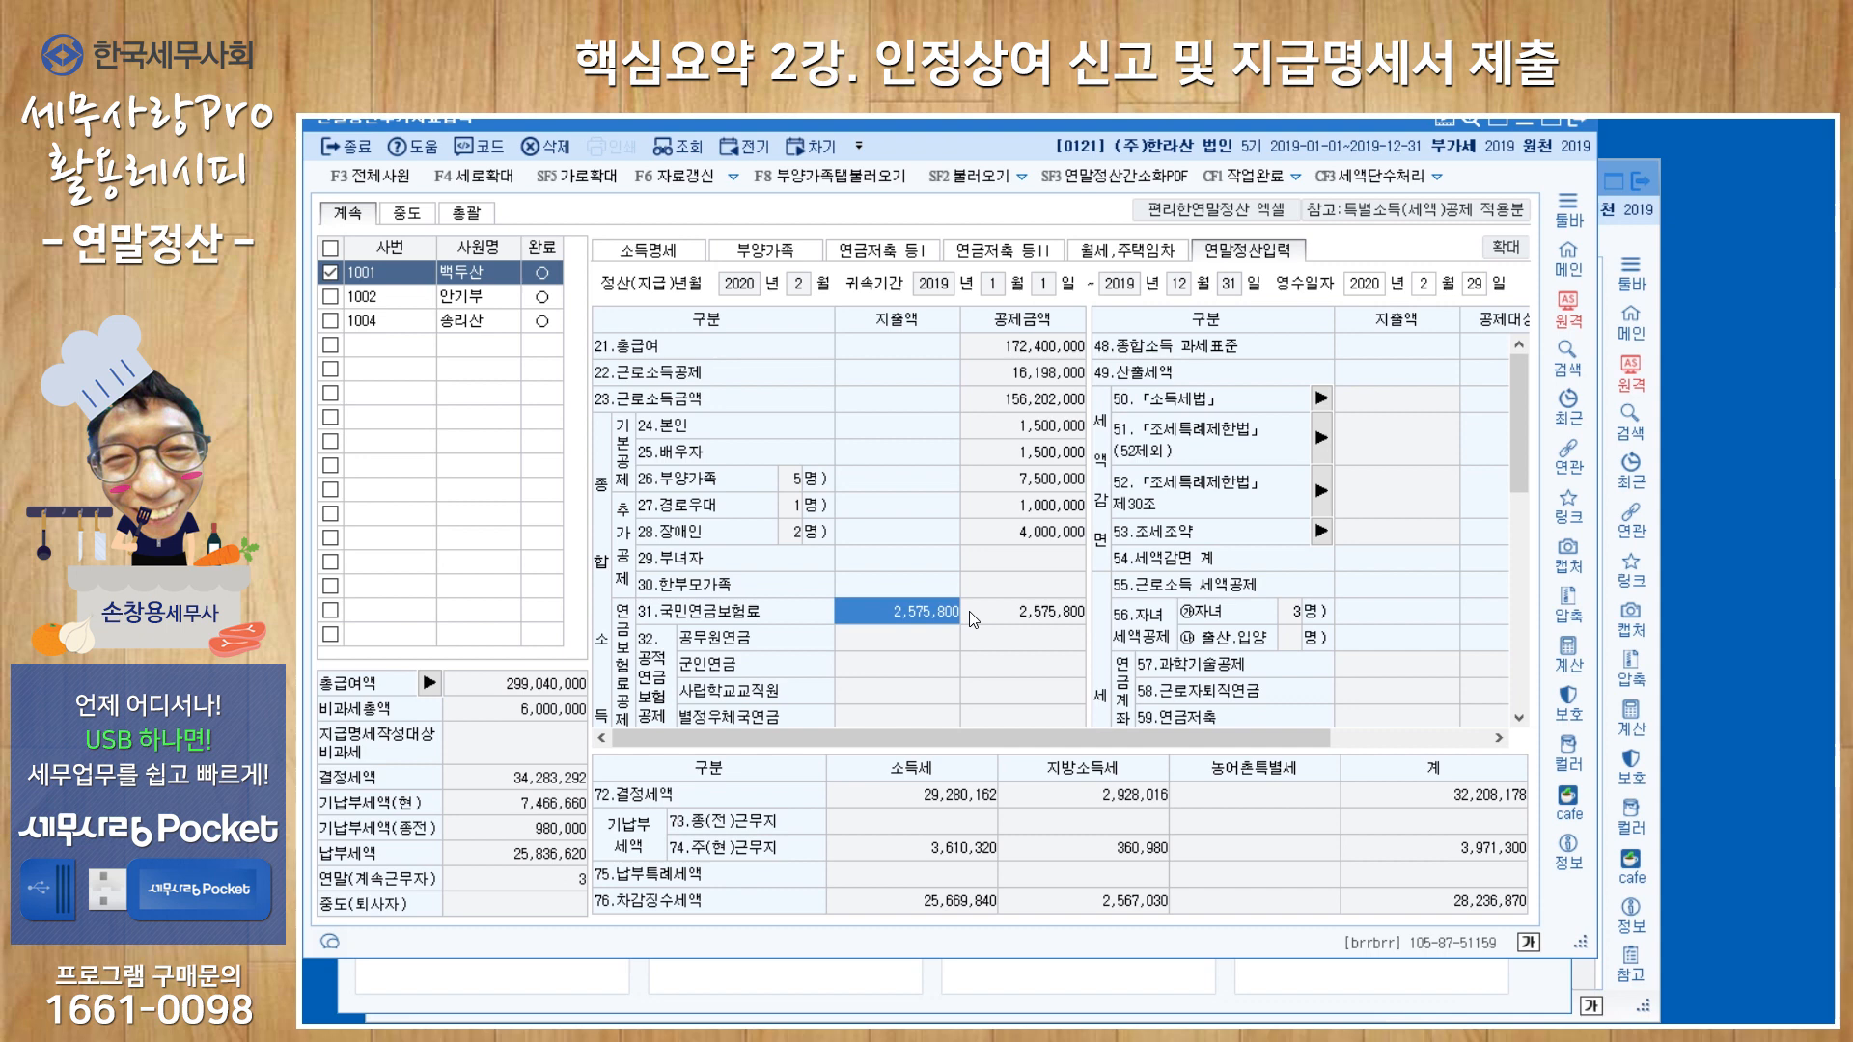
pyautogui.click(1585, 124)
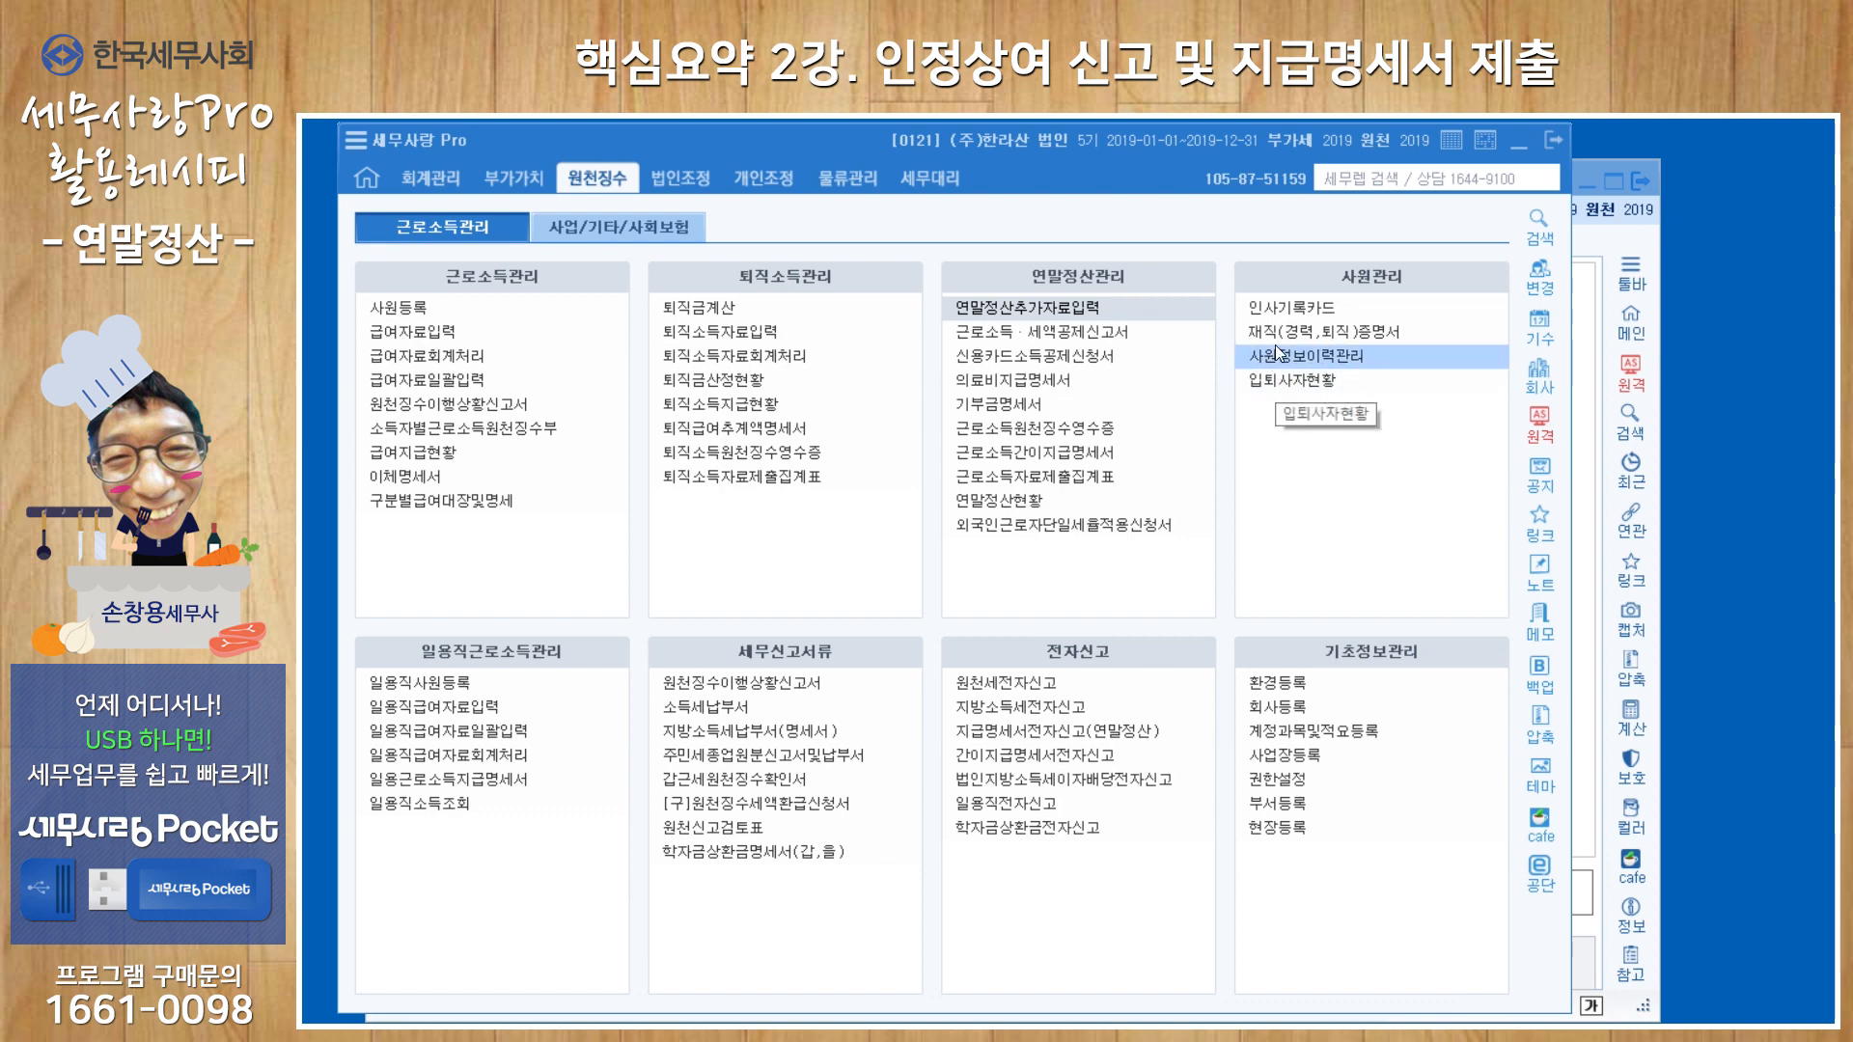
# Set the withholding tax work year (원천 작업년도) to 2020 and open 원천징수이행상황신고서.
pyautogui.click(1403, 141)
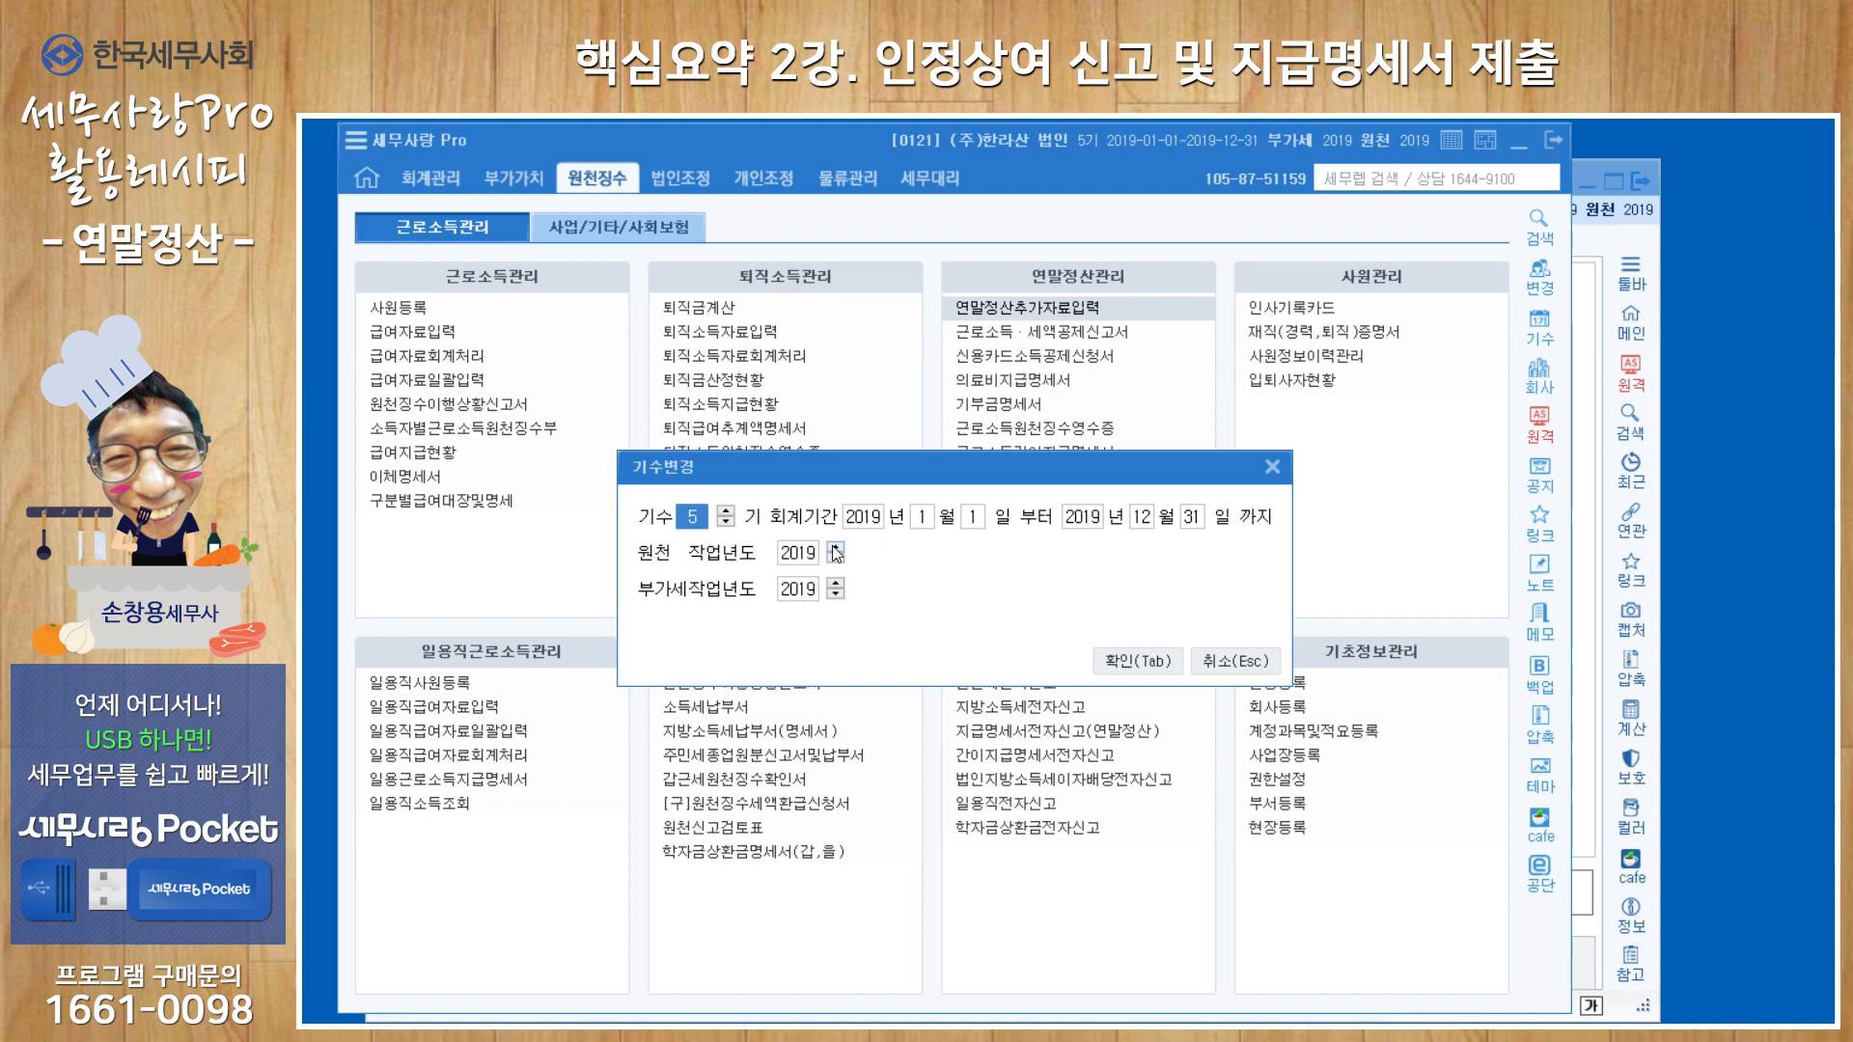
pyautogui.click(1136, 664)
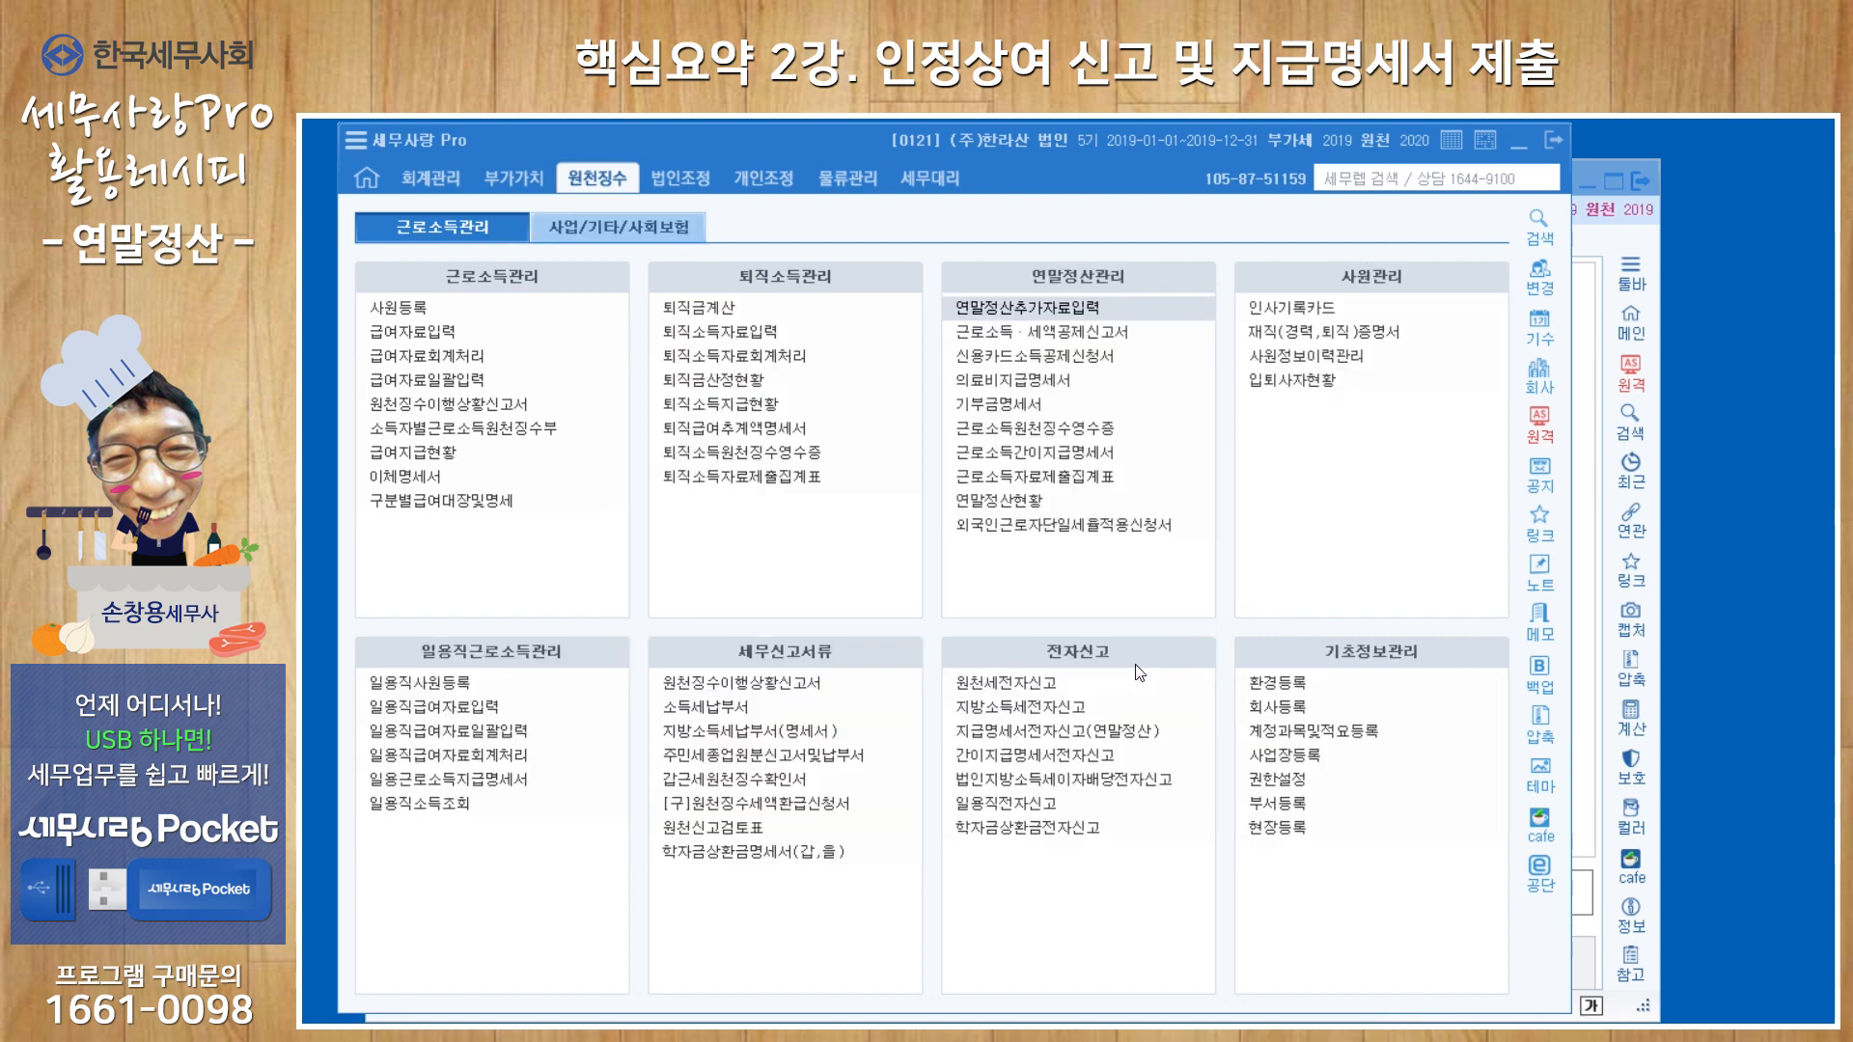
pyautogui.click(520, 406)
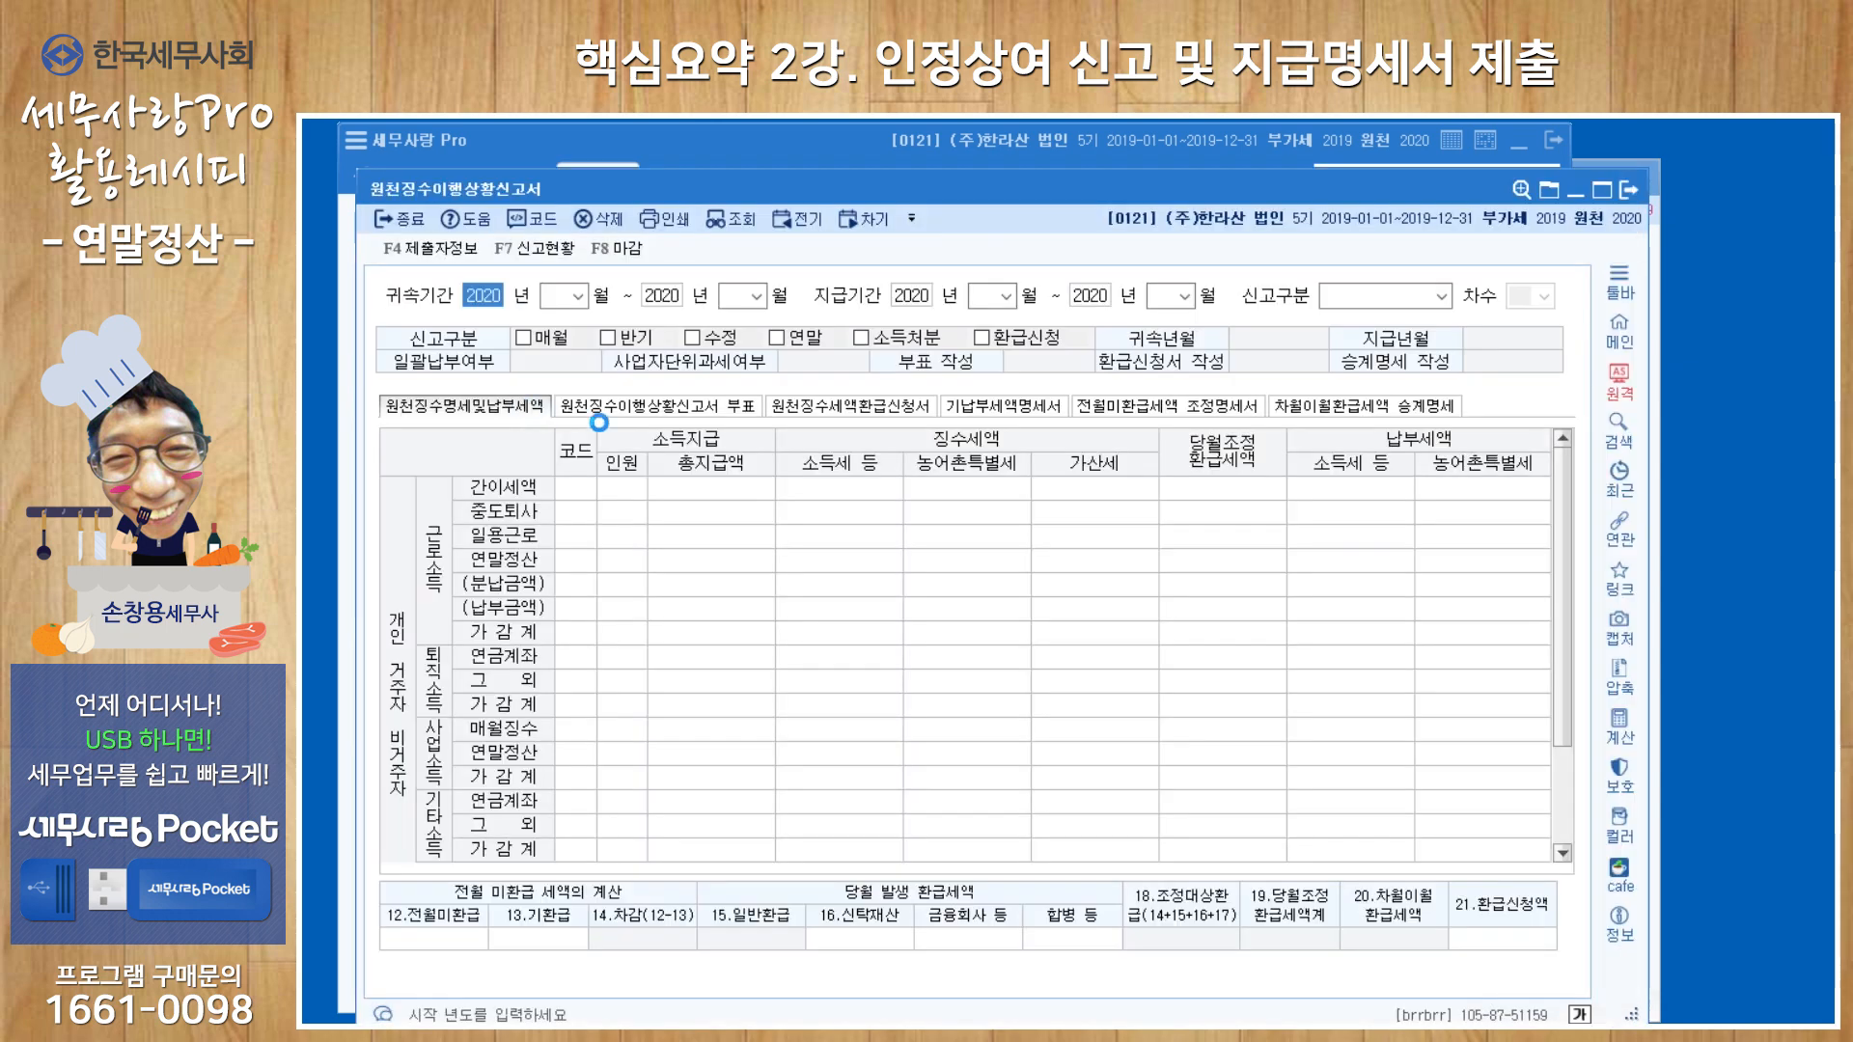
# Look up the 정기신고 withholding report with attribution period 2020-03 to 2020-03 and payment period 2020-03 to 2020-03.
pyautogui.press('Return')
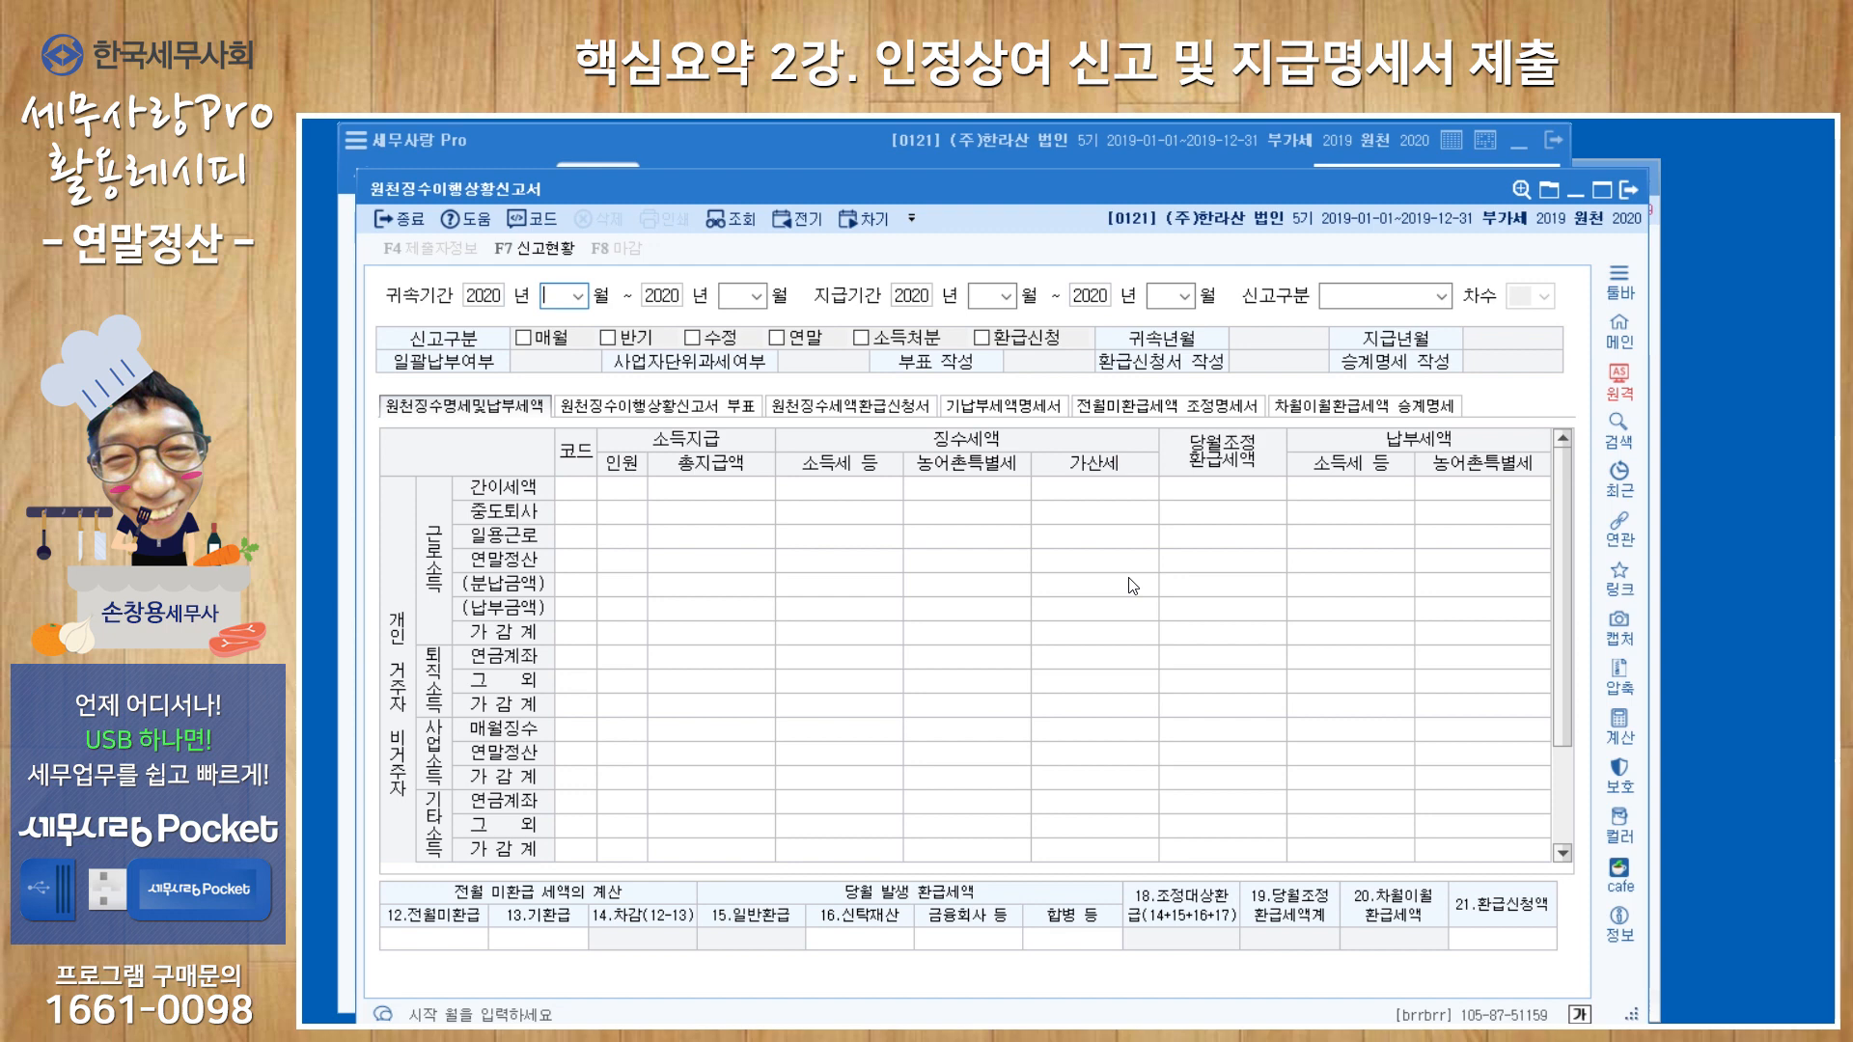
pyautogui.write('03')
pyautogui.press('Return')
pyautogui.press('Return')
pyautogui.write('3')
pyautogui.press('Return')
pyautogui.press('Return')
pyautogui.write('3')
pyautogui.press('Return')
pyautogui.press('Return')
pyautogui.write('3')
pyautogui.press('Return')
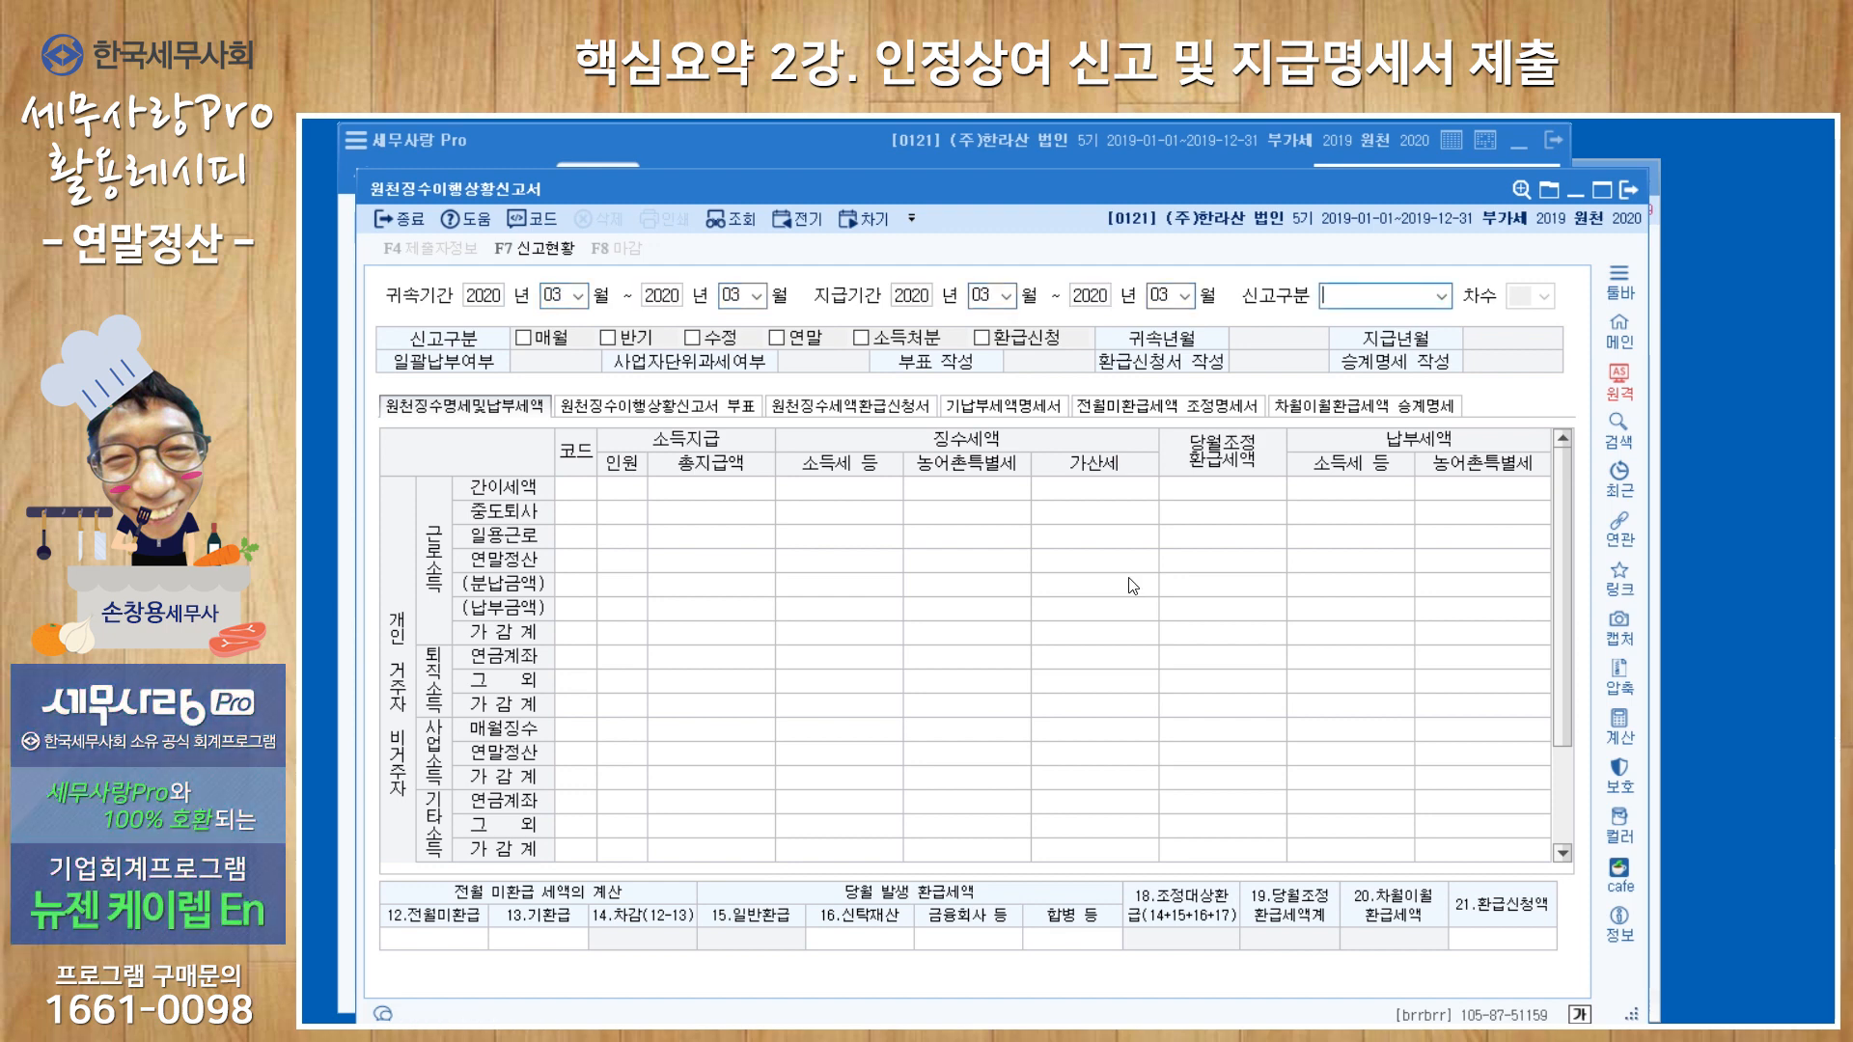
pyautogui.press('Return')
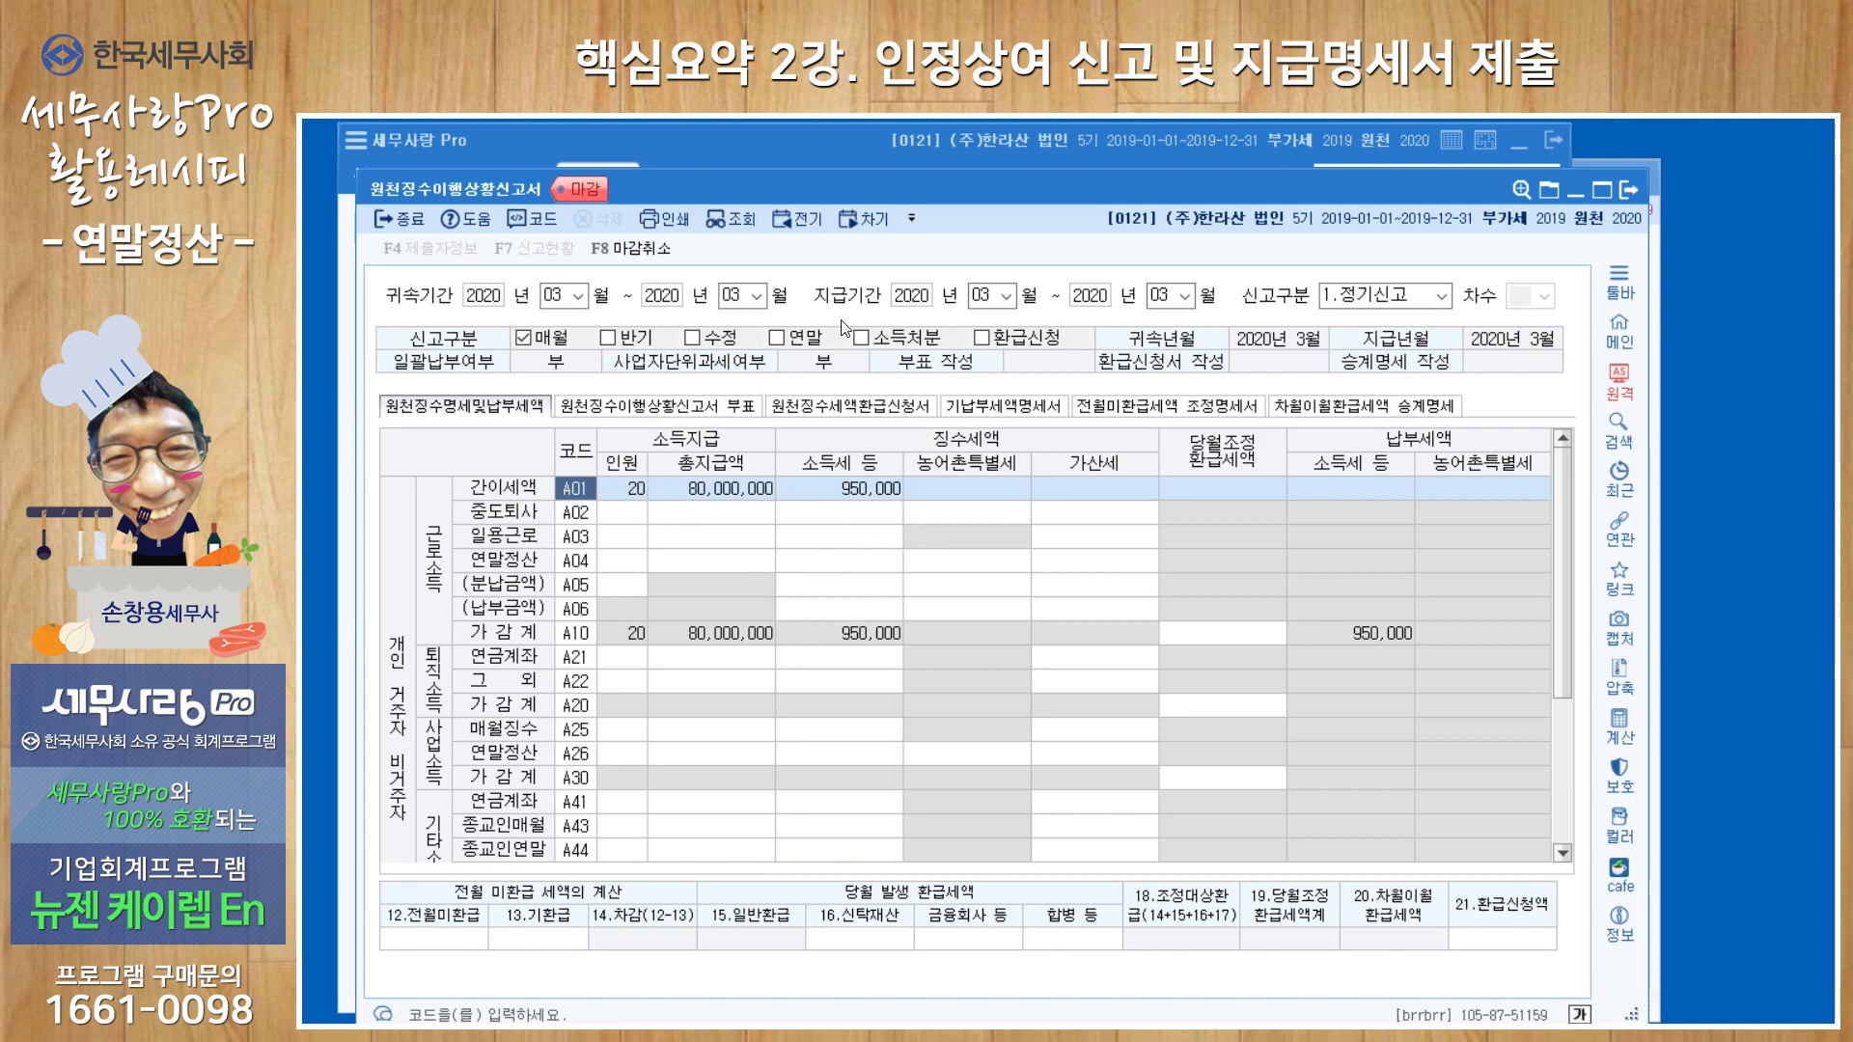
# Look up the 정기신고 withholding report with attribution period 2020-02 to 2020-02 and payment period 2020-03 to 2020-03.
pyautogui.click(1629, 191)
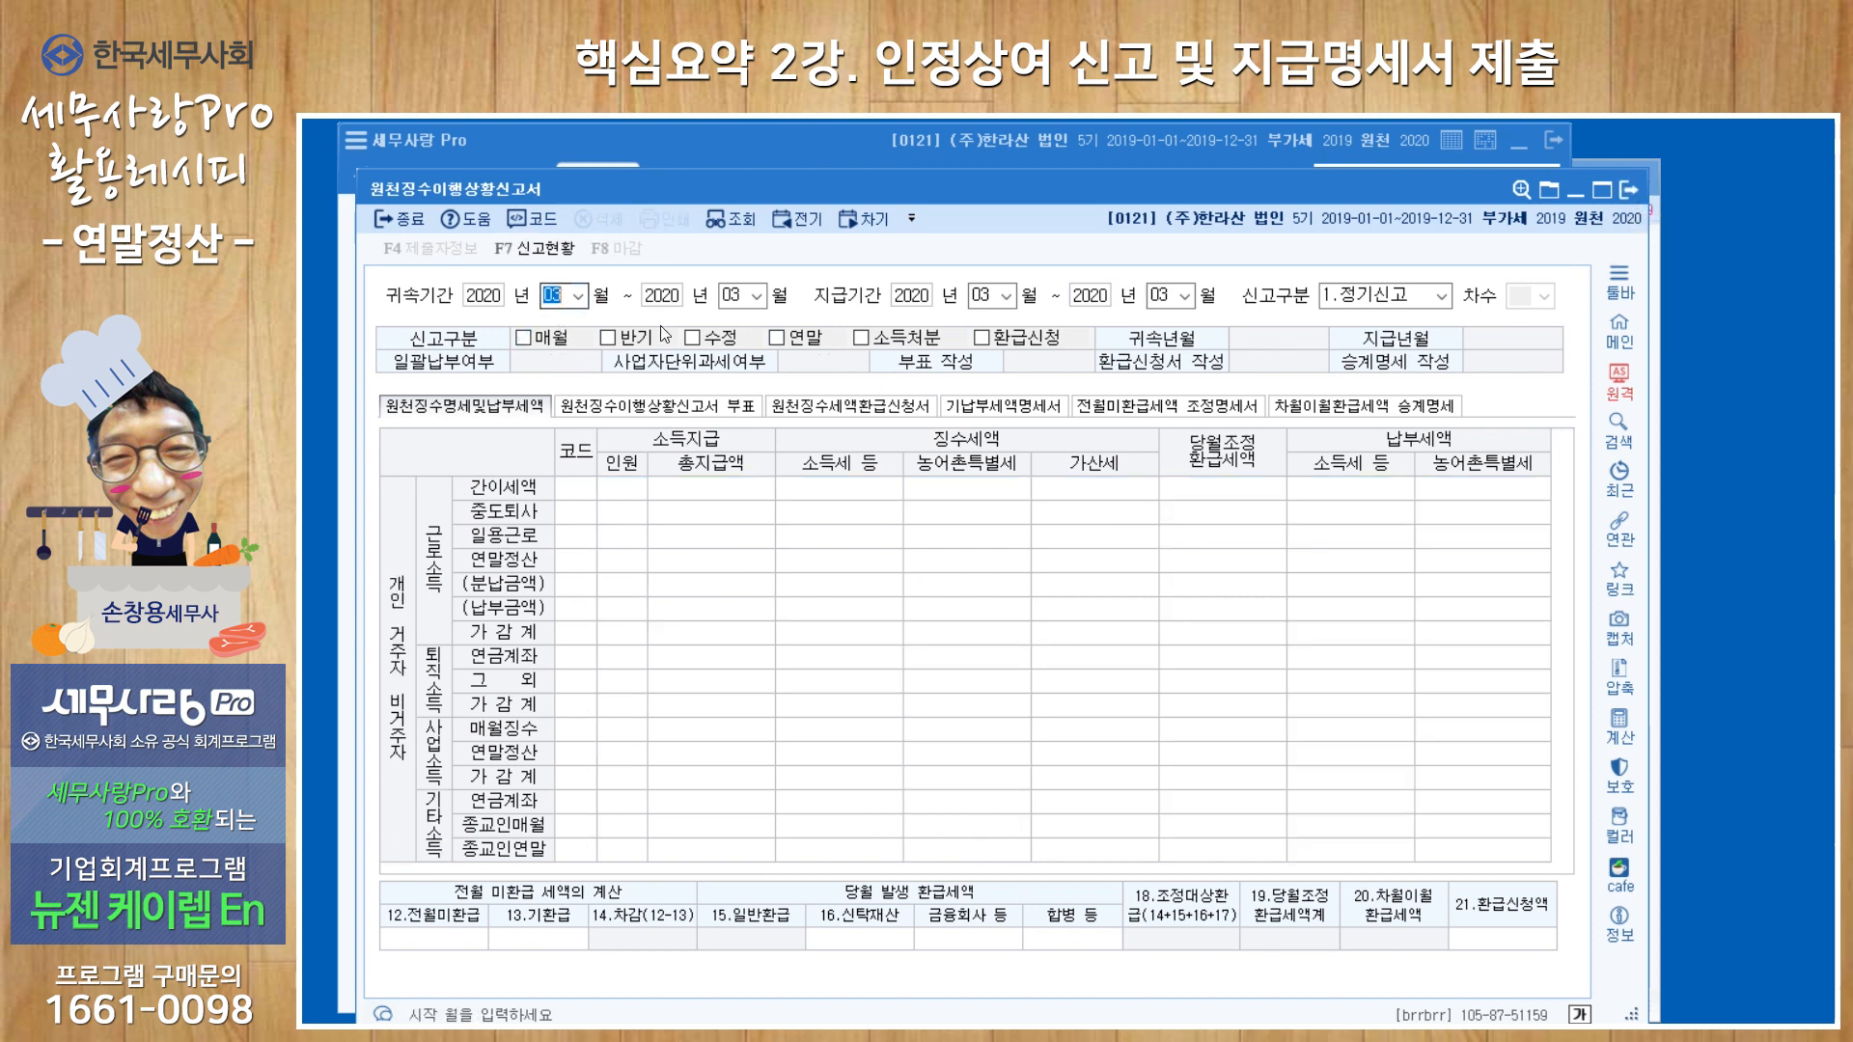
pyautogui.press('BackSpace')
pyautogui.write('02')
pyautogui.press('Return')
pyautogui.write('02')
pyautogui.press('Return')
pyautogui.press('Return')
pyautogui.press('Return')
pyautogui.press('Return')
pyautogui.press('Return')
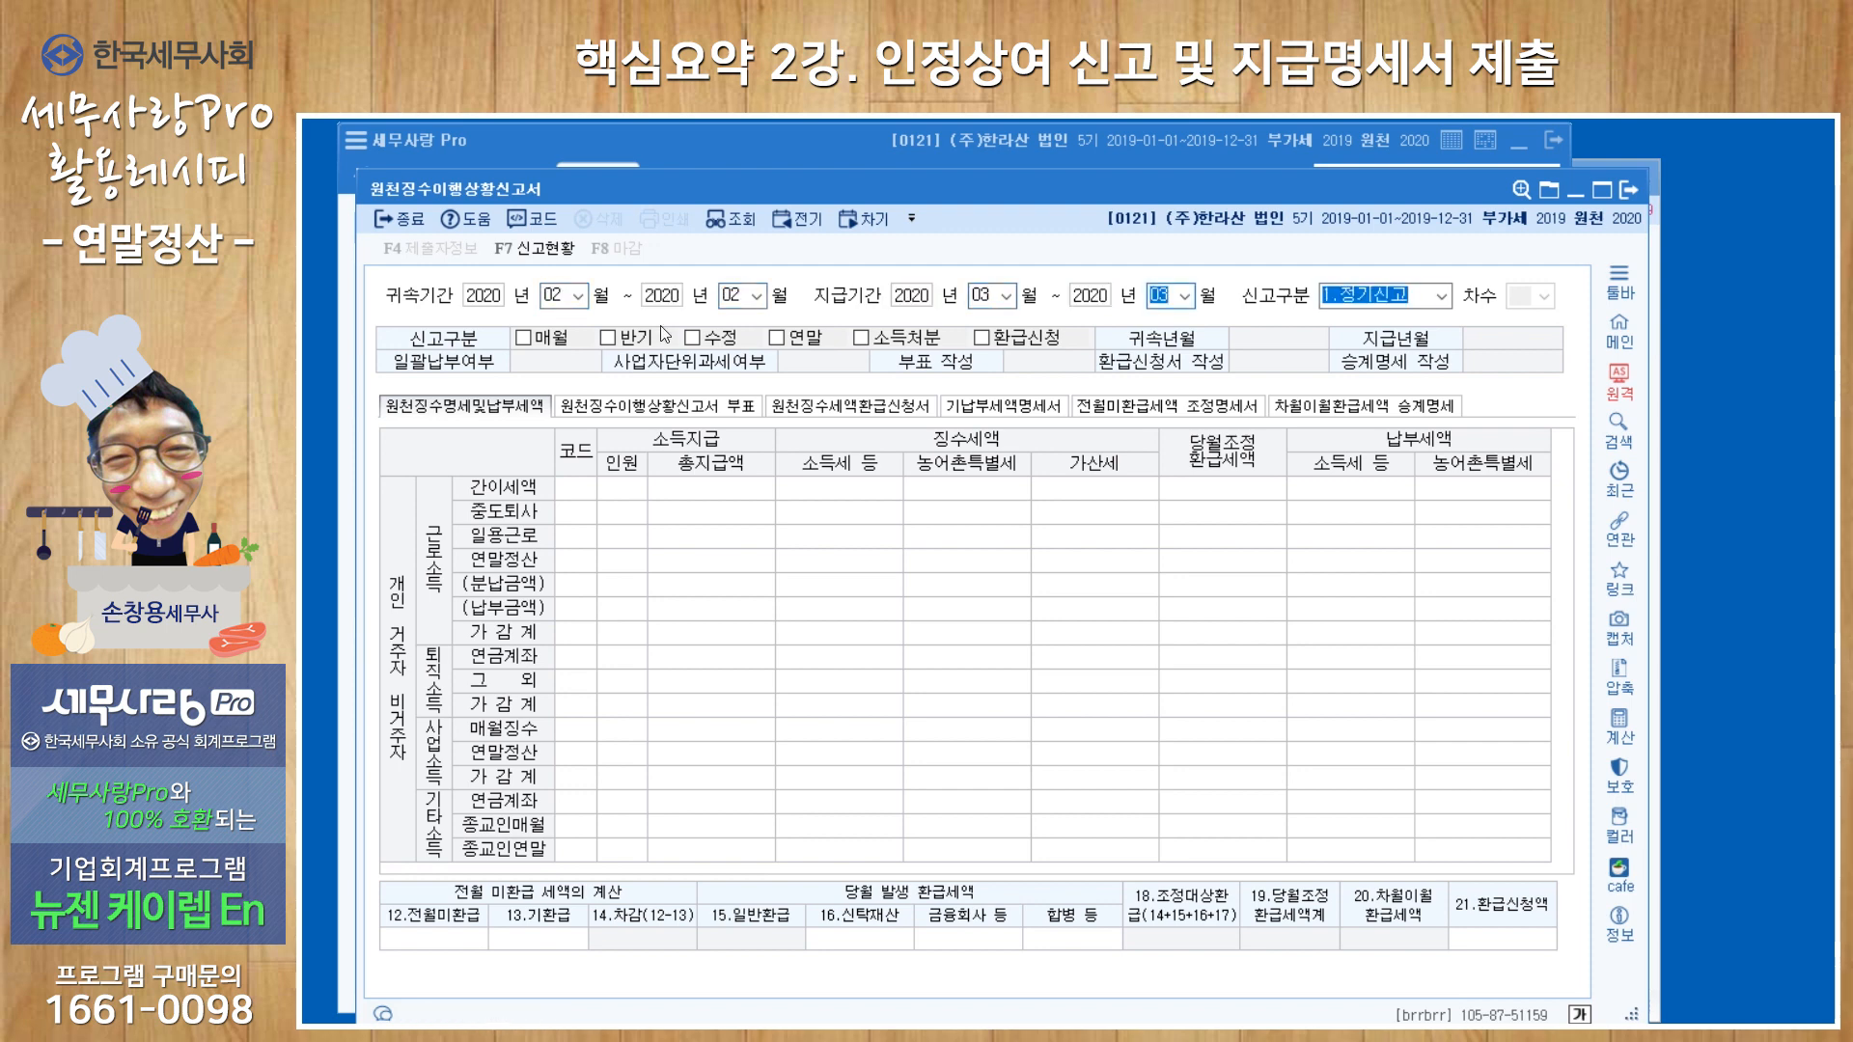
pyautogui.press('Return')
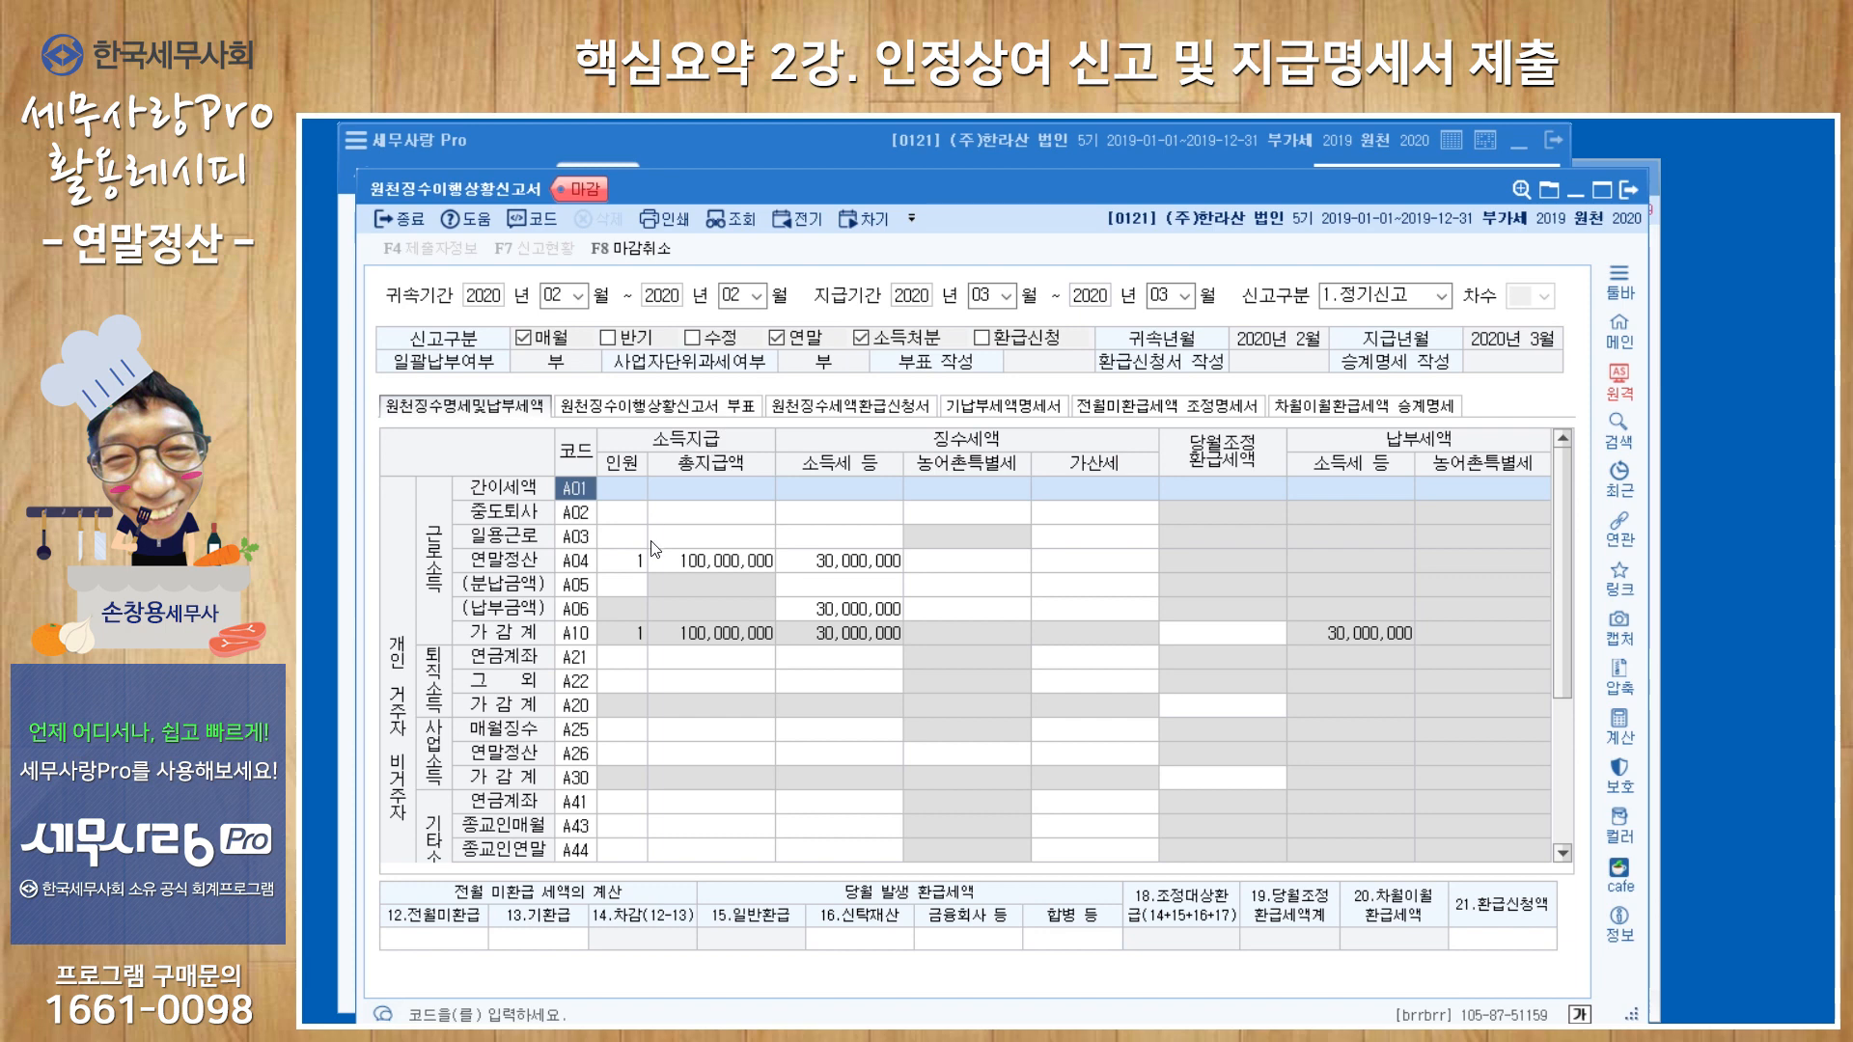
# Check the 연말정산 (A04) and 납부금액 (A06) rows of the withholding report and close the form.
pyautogui.click(639, 569)
pyautogui.click(832, 571)
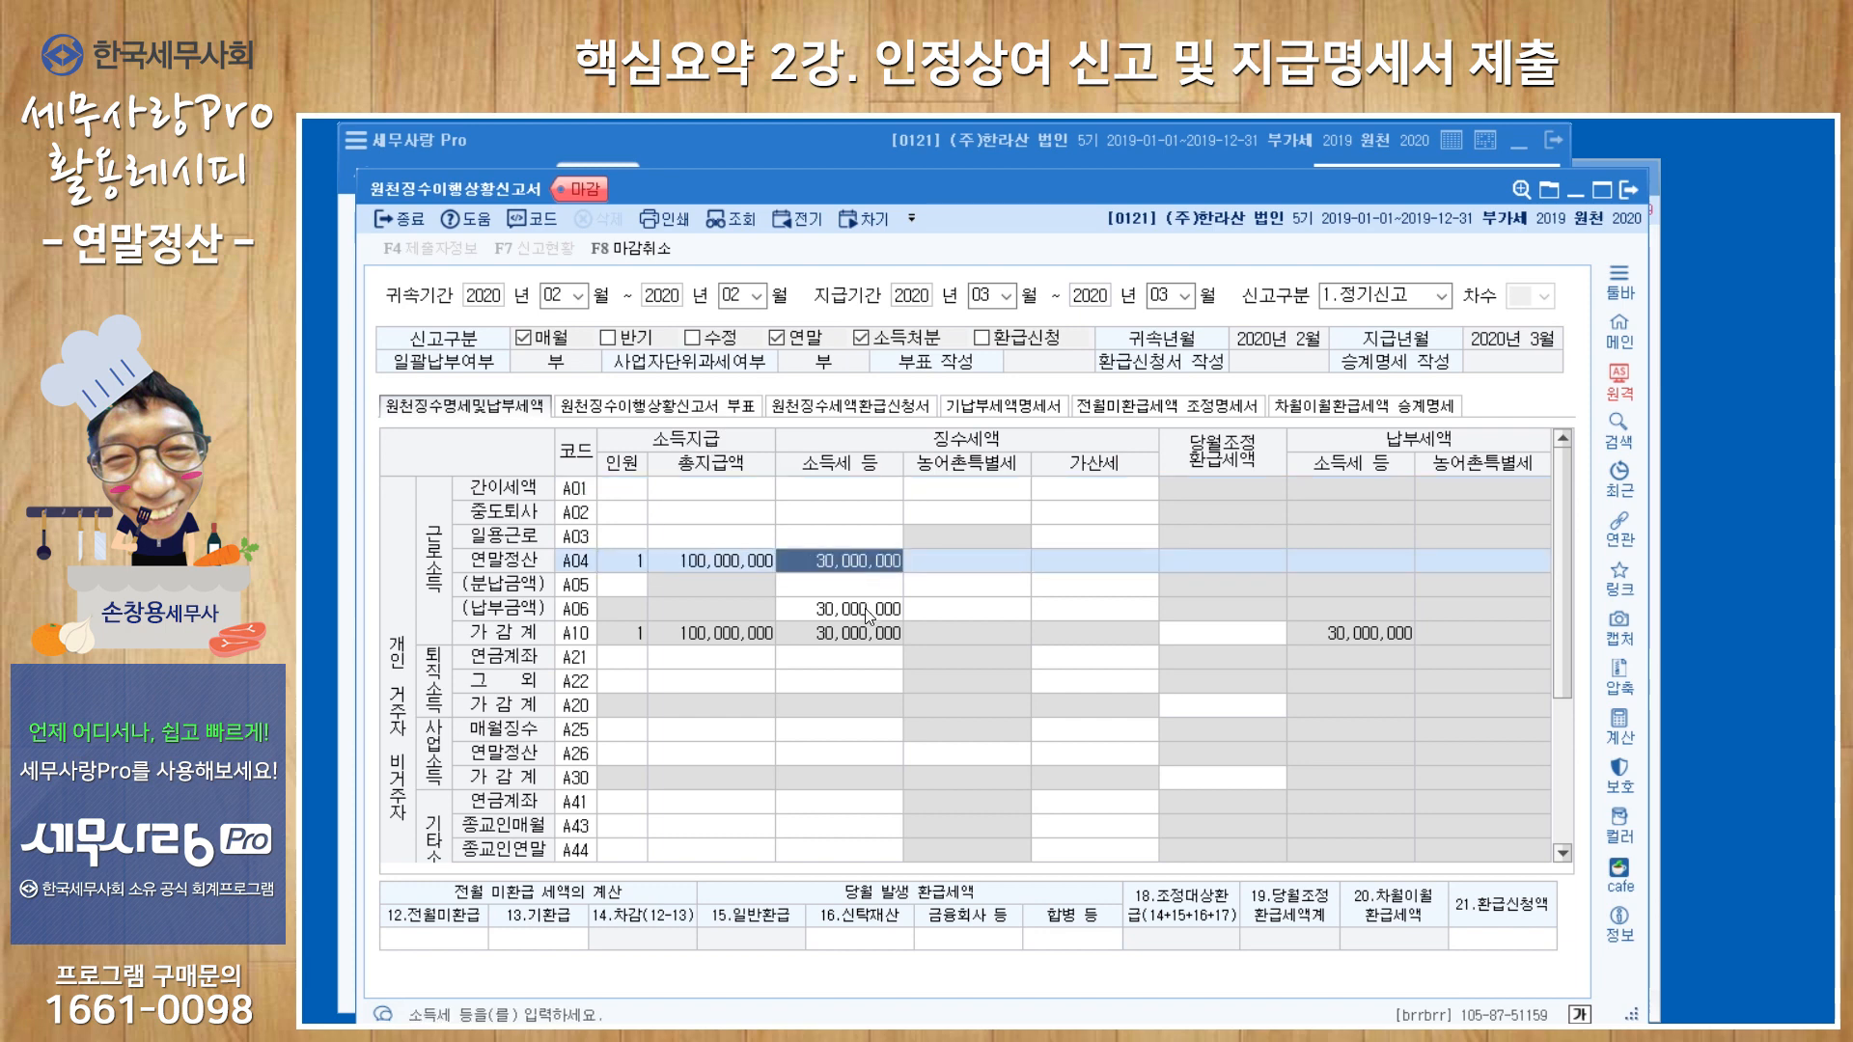
pyautogui.click(868, 610)
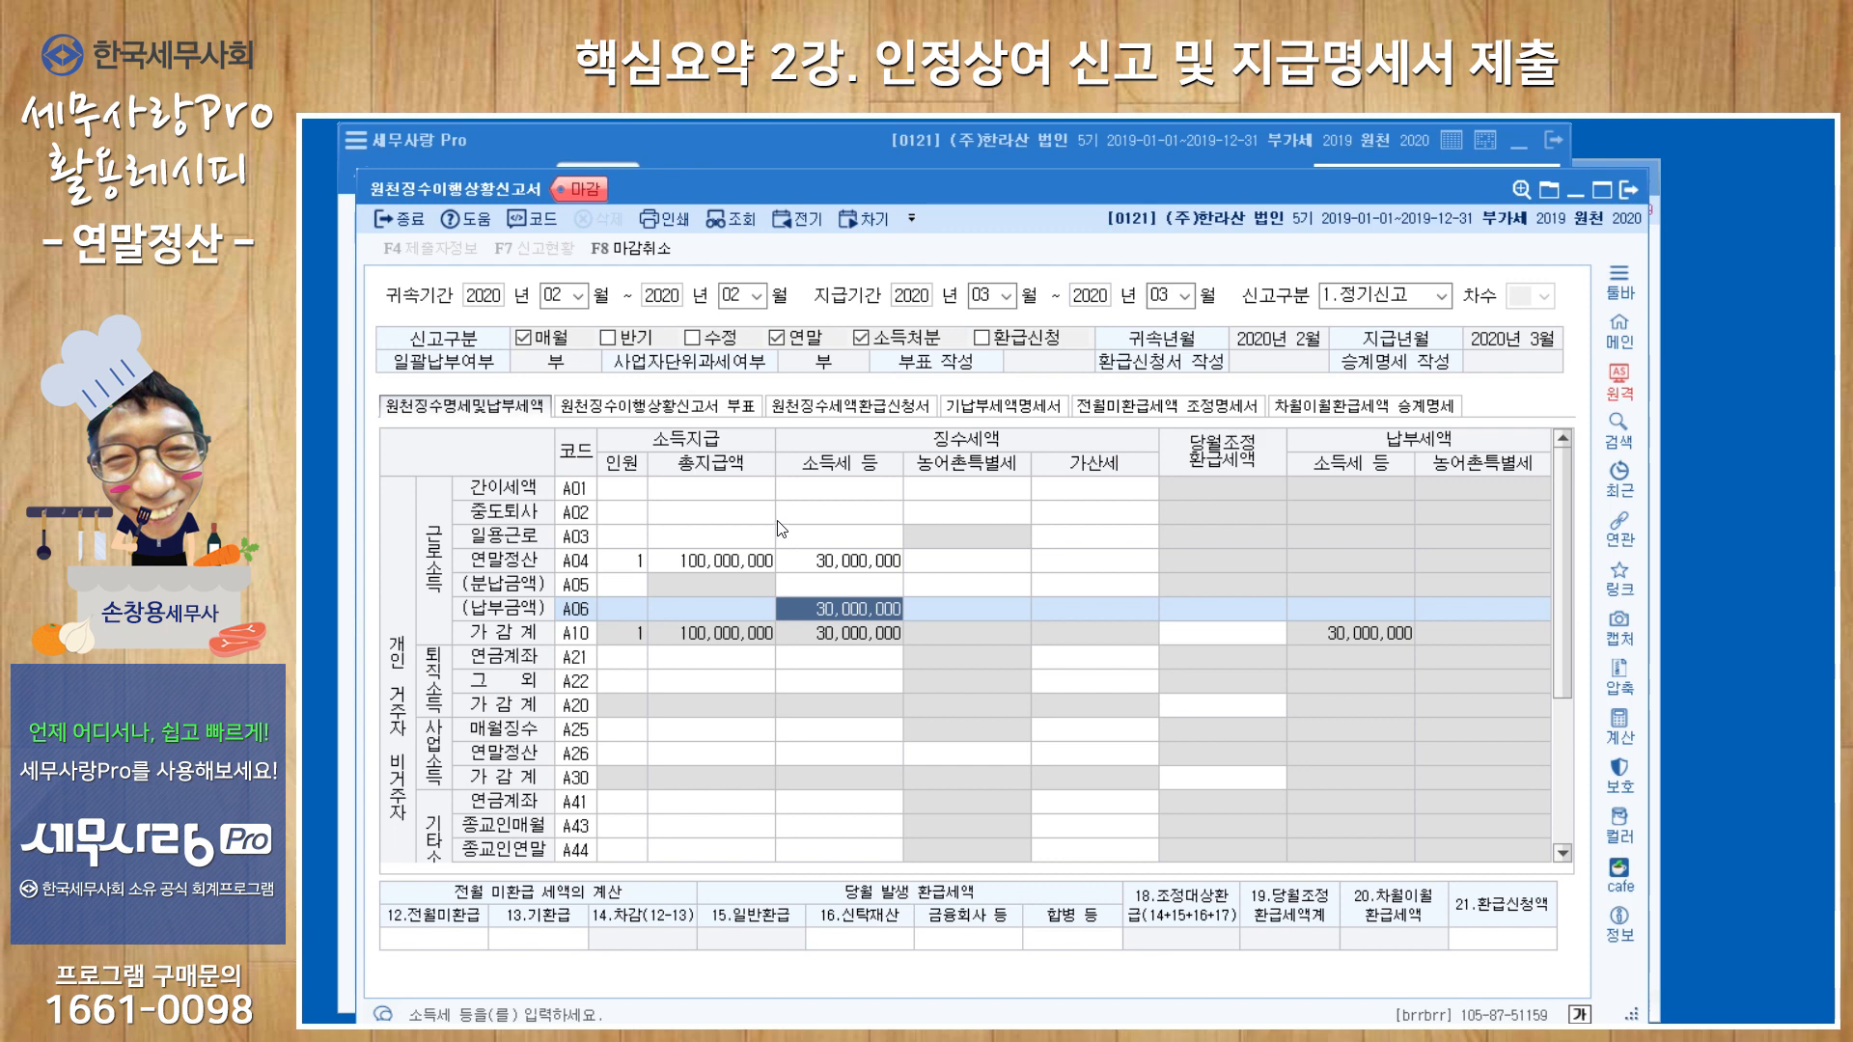
pyautogui.click(1627, 191)
pyautogui.click(1636, 185)
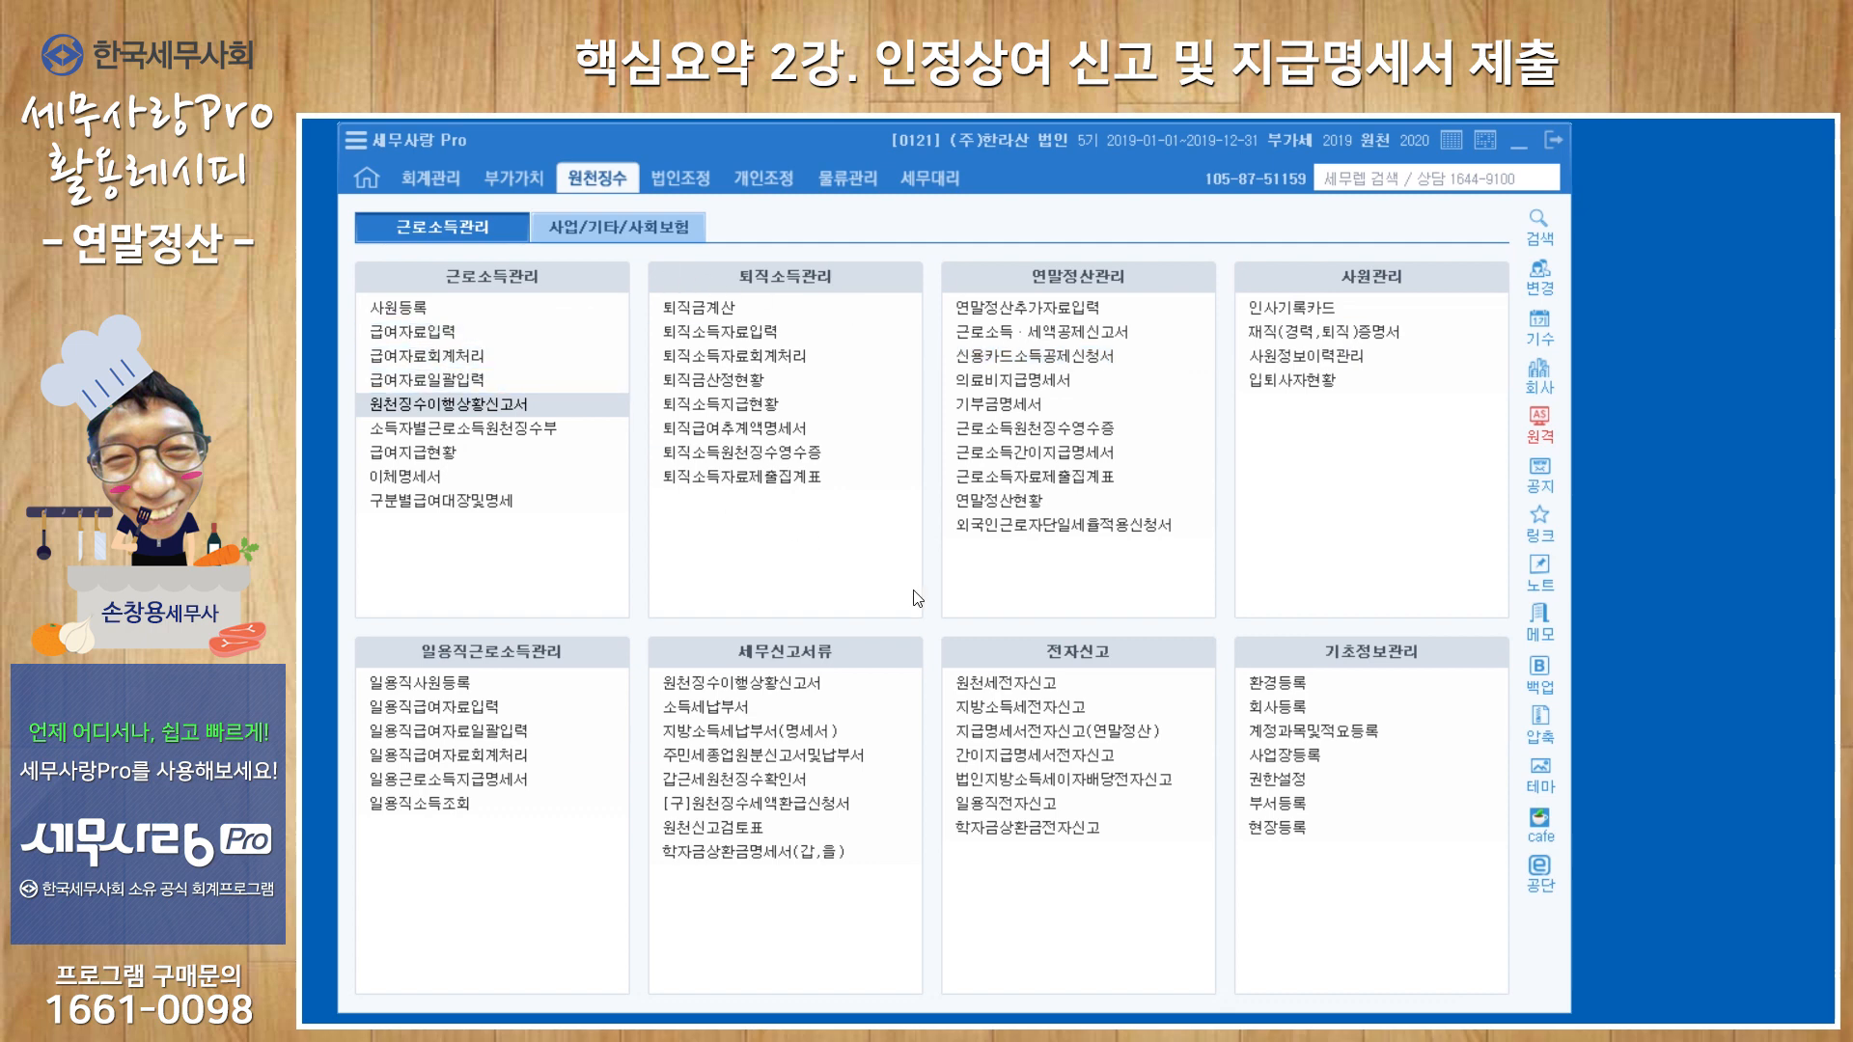
# Open 원천세전자신고 and set the filer type to 1.세무대리인신고 with payment period 2020-03 to 2020-03.
pyautogui.click(986, 689)
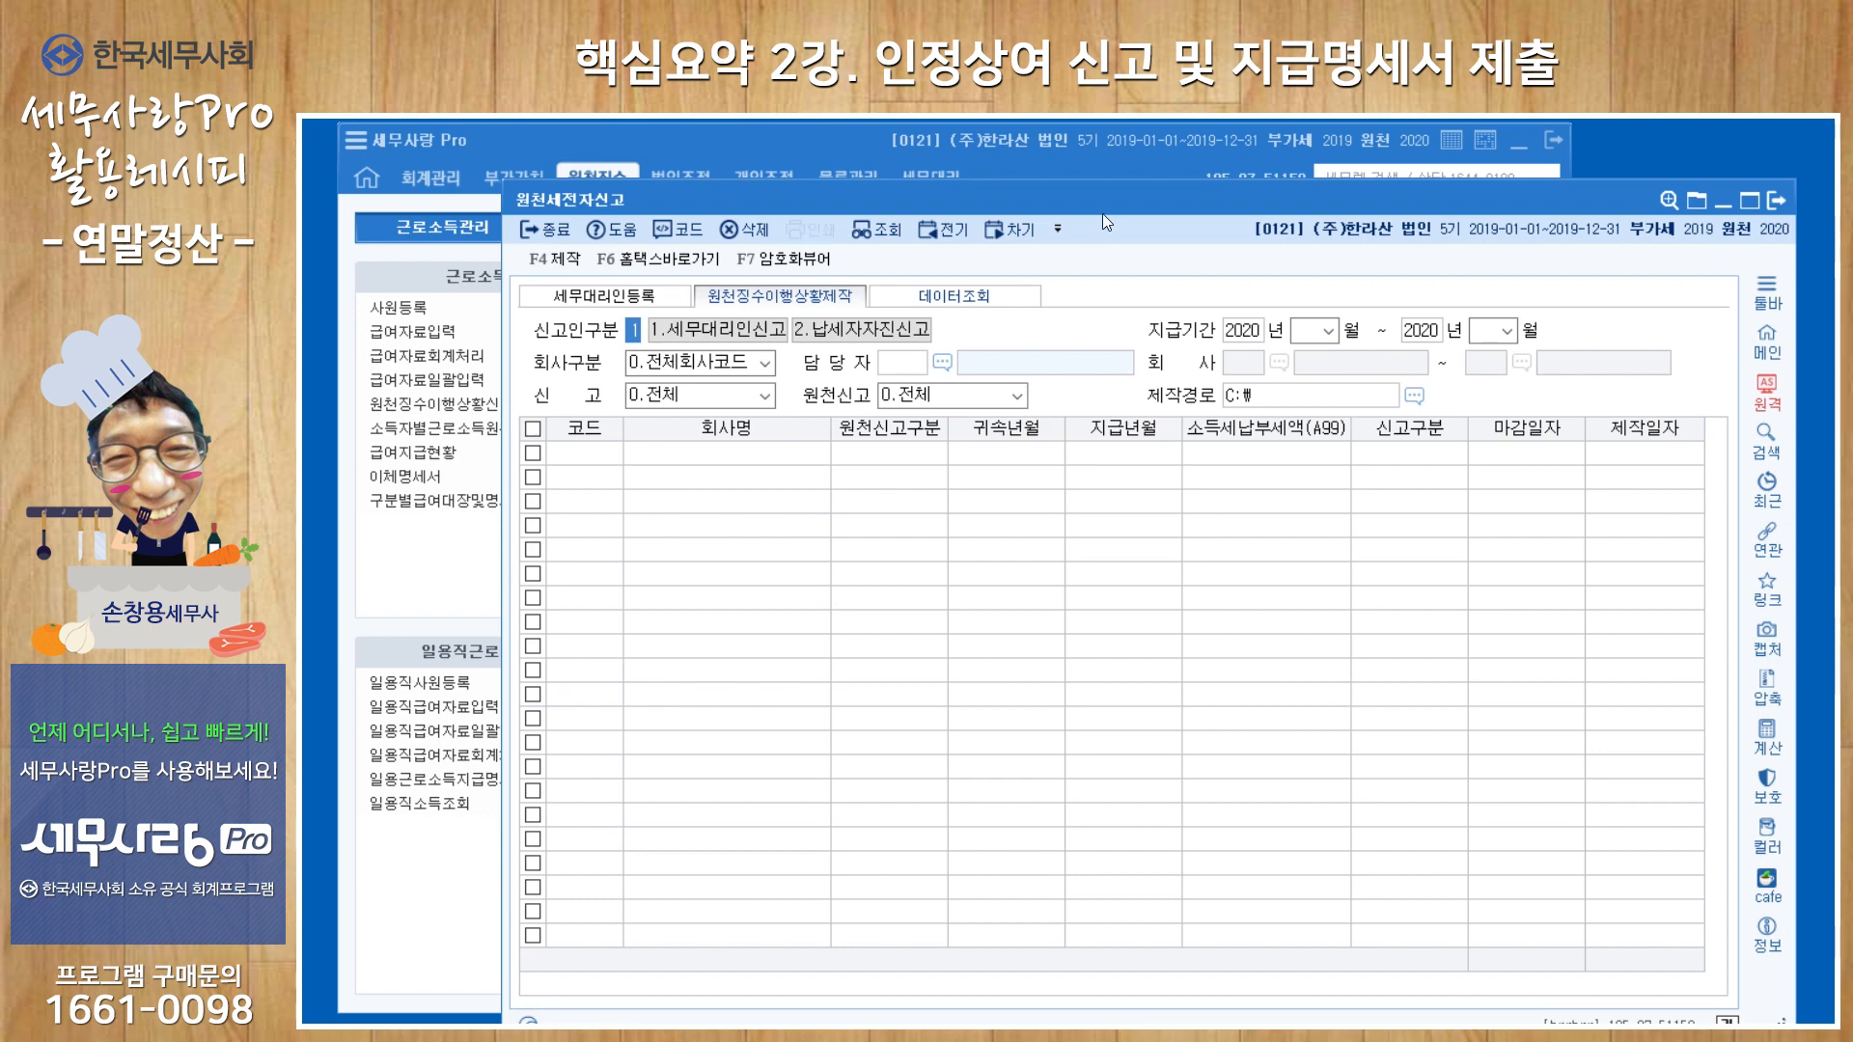
pyautogui.moveTo(1116, 201); pyautogui.dragTo(980, 183)
pyautogui.press('Return')
pyautogui.press('Return')
pyautogui.write('03')
pyautogui.press('Return')
pyautogui.press('Return')
pyautogui.write('3')
# Load the reports for e-filing by 회사구간별 for (주)한라산 only, with 신고 and 원천신고 both set to 전체.
pyautogui.press('Return')
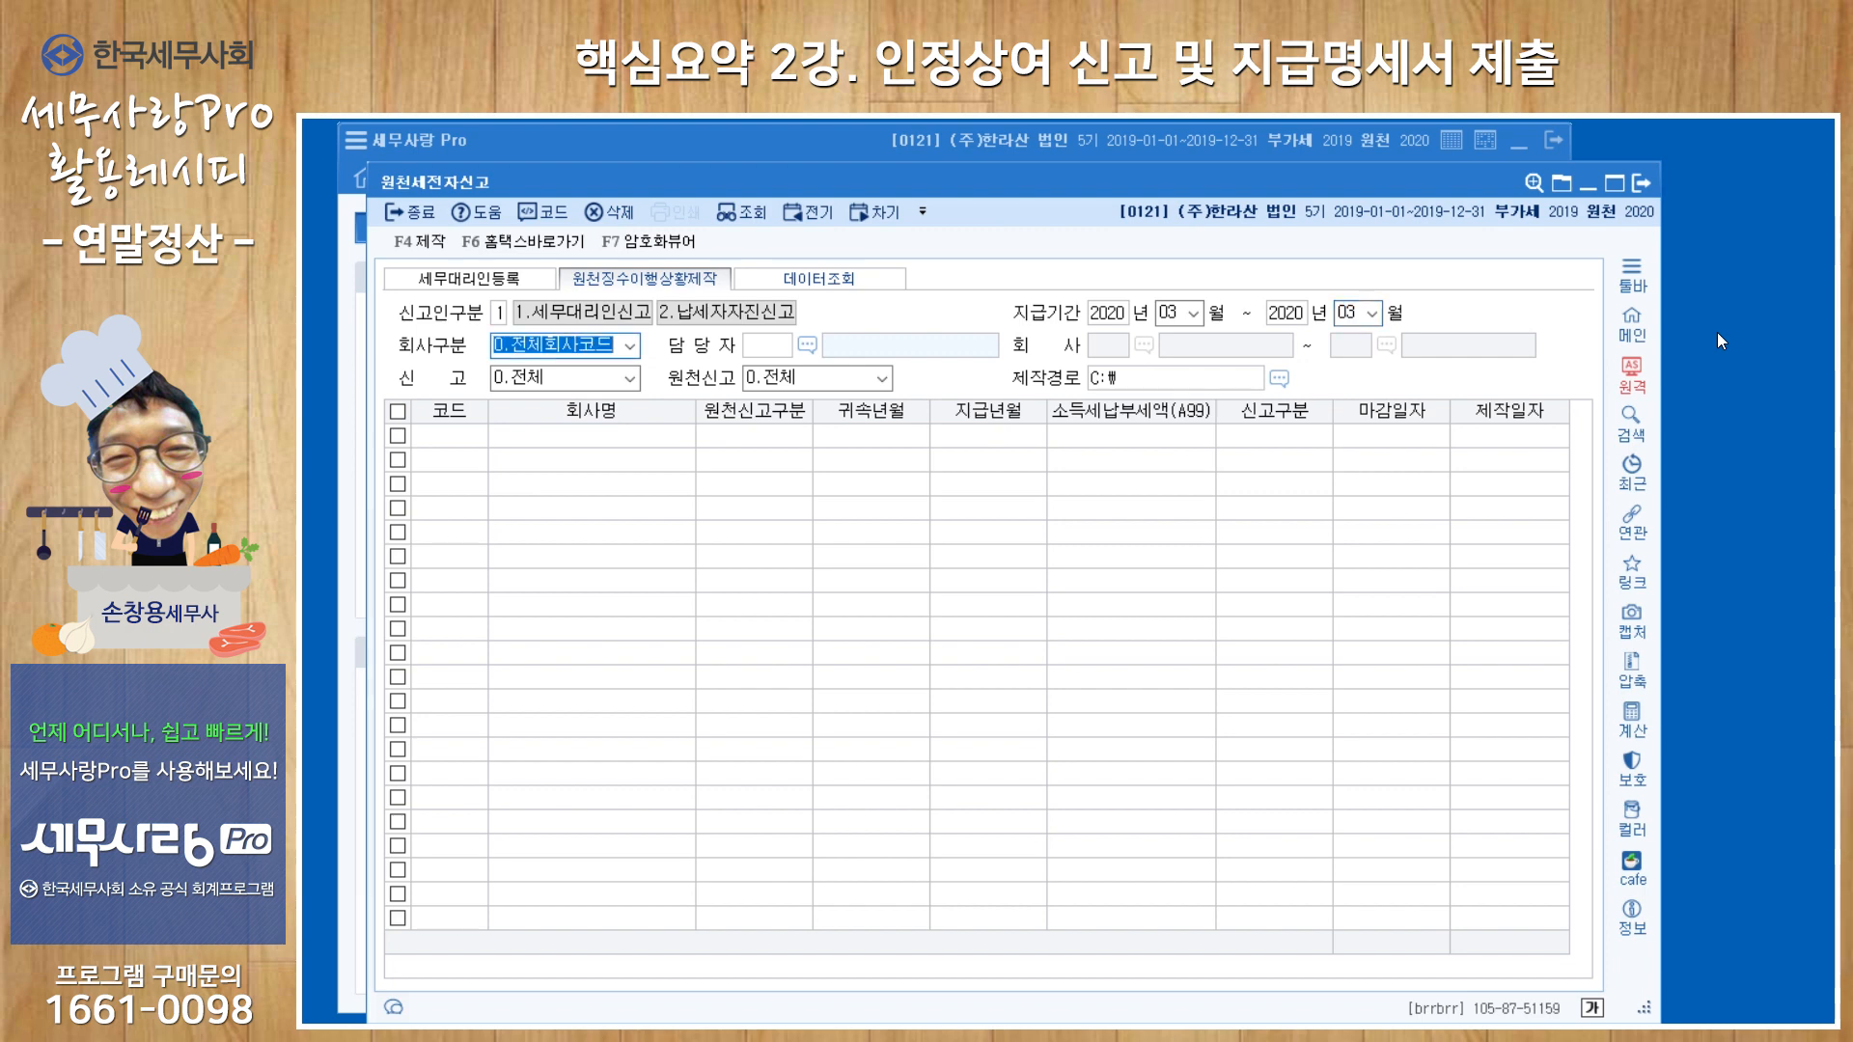
pyautogui.press('1')
pyautogui.press('Return')
pyautogui.press('Return')
pyautogui.press('Return')
pyautogui.press('Return')
pyautogui.press('Return')
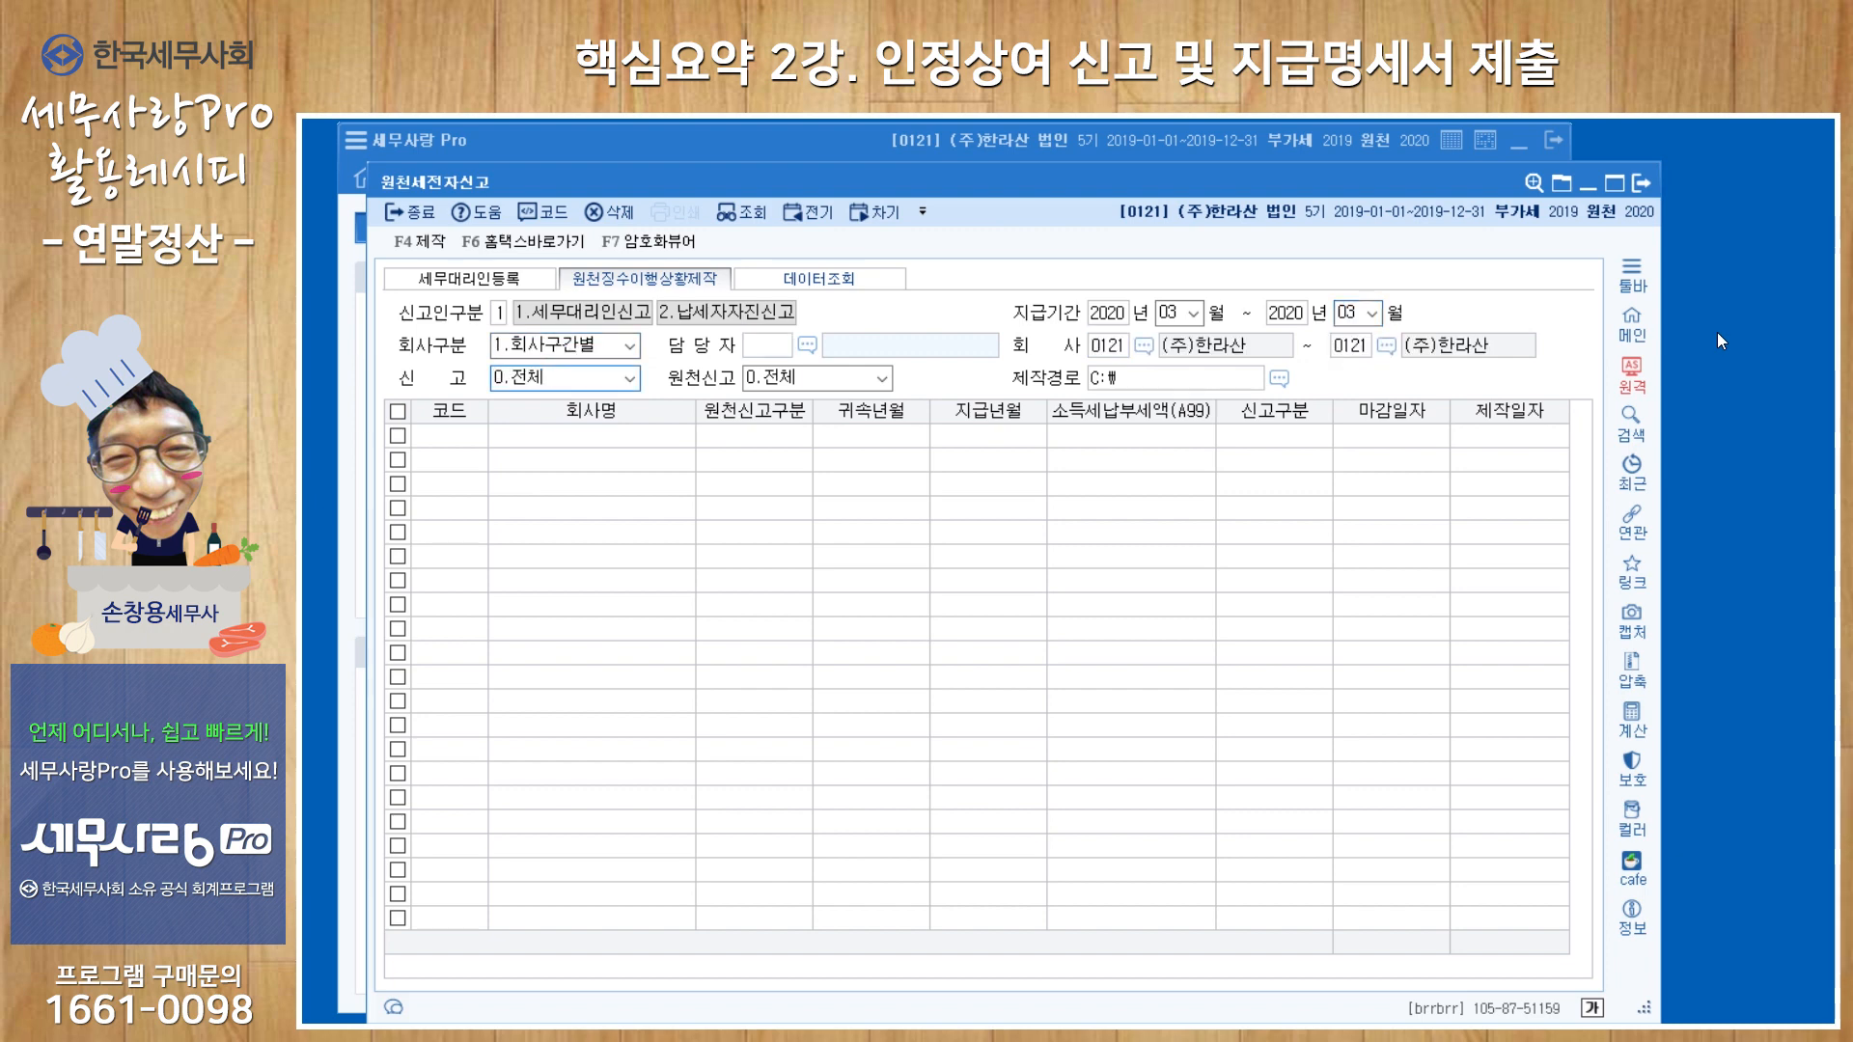
pyautogui.press('Return')
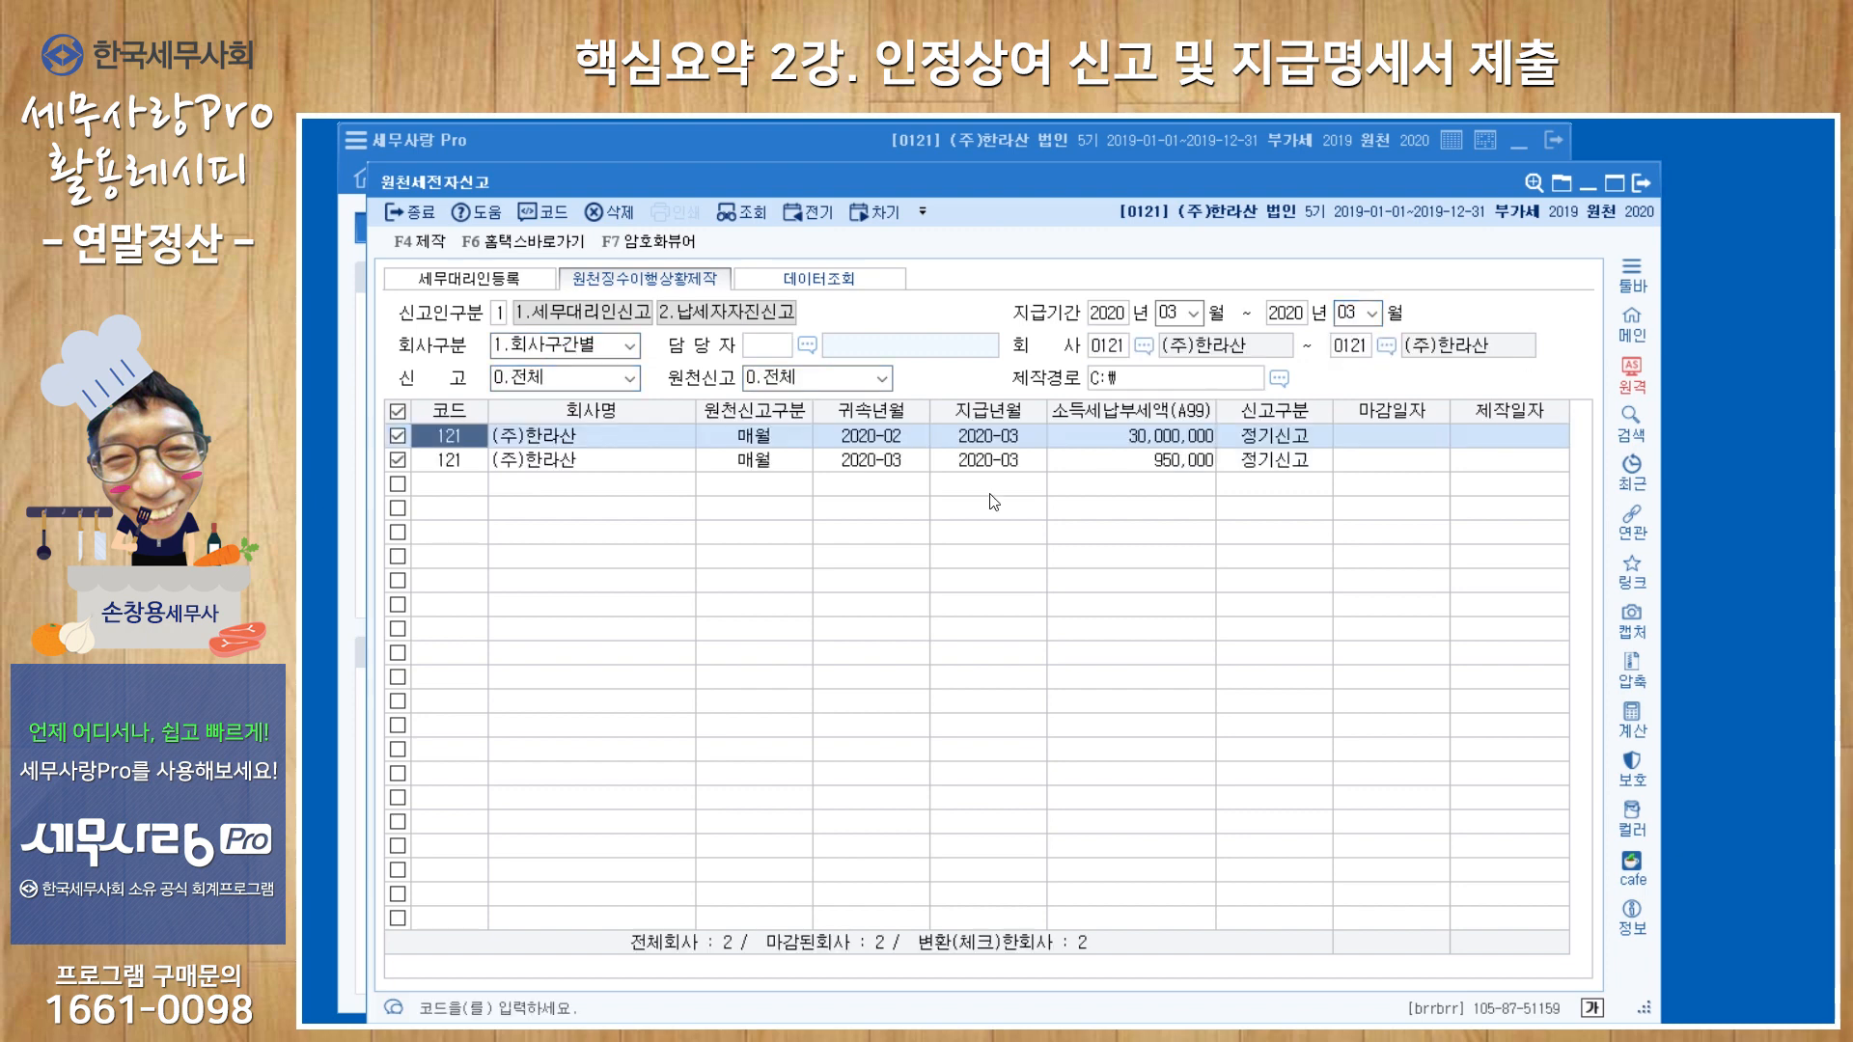
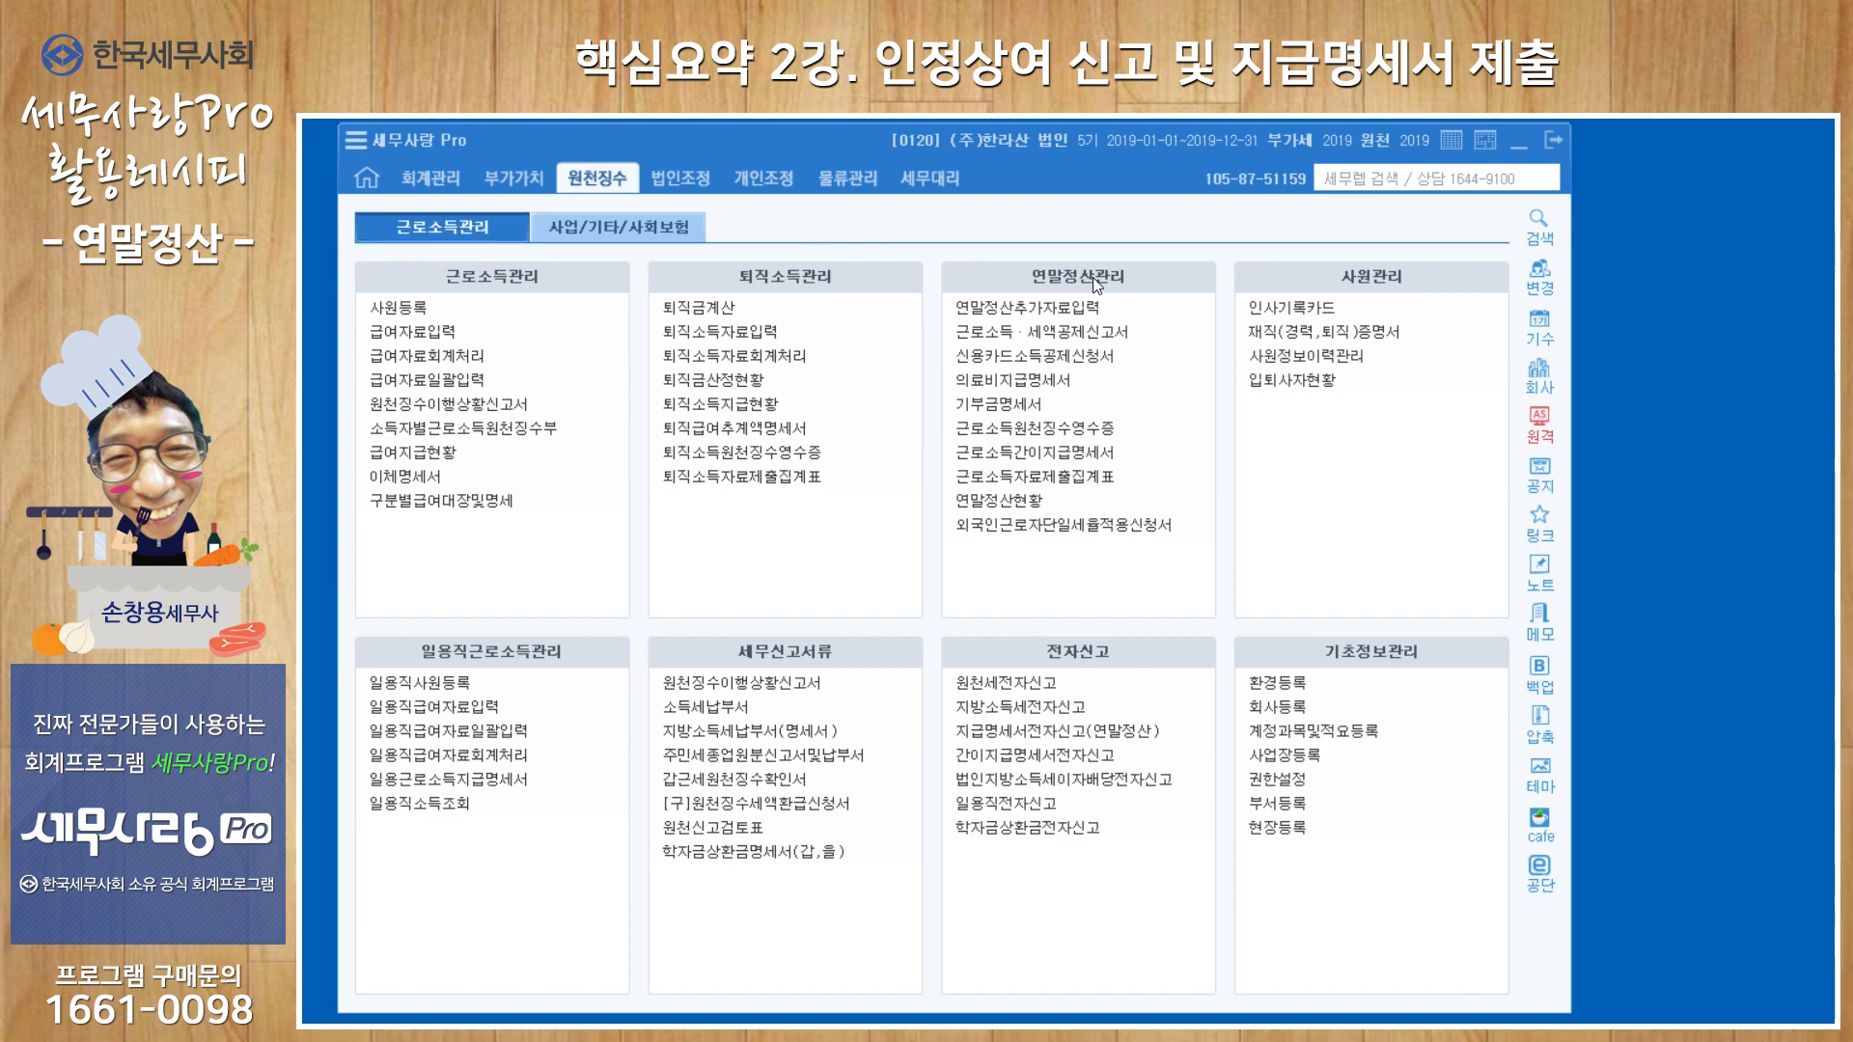
# Look up the 2.하반기 data in 근로소득간이지급명세서, check the employees' closing status and close the form.
pyautogui.click(1084, 458)
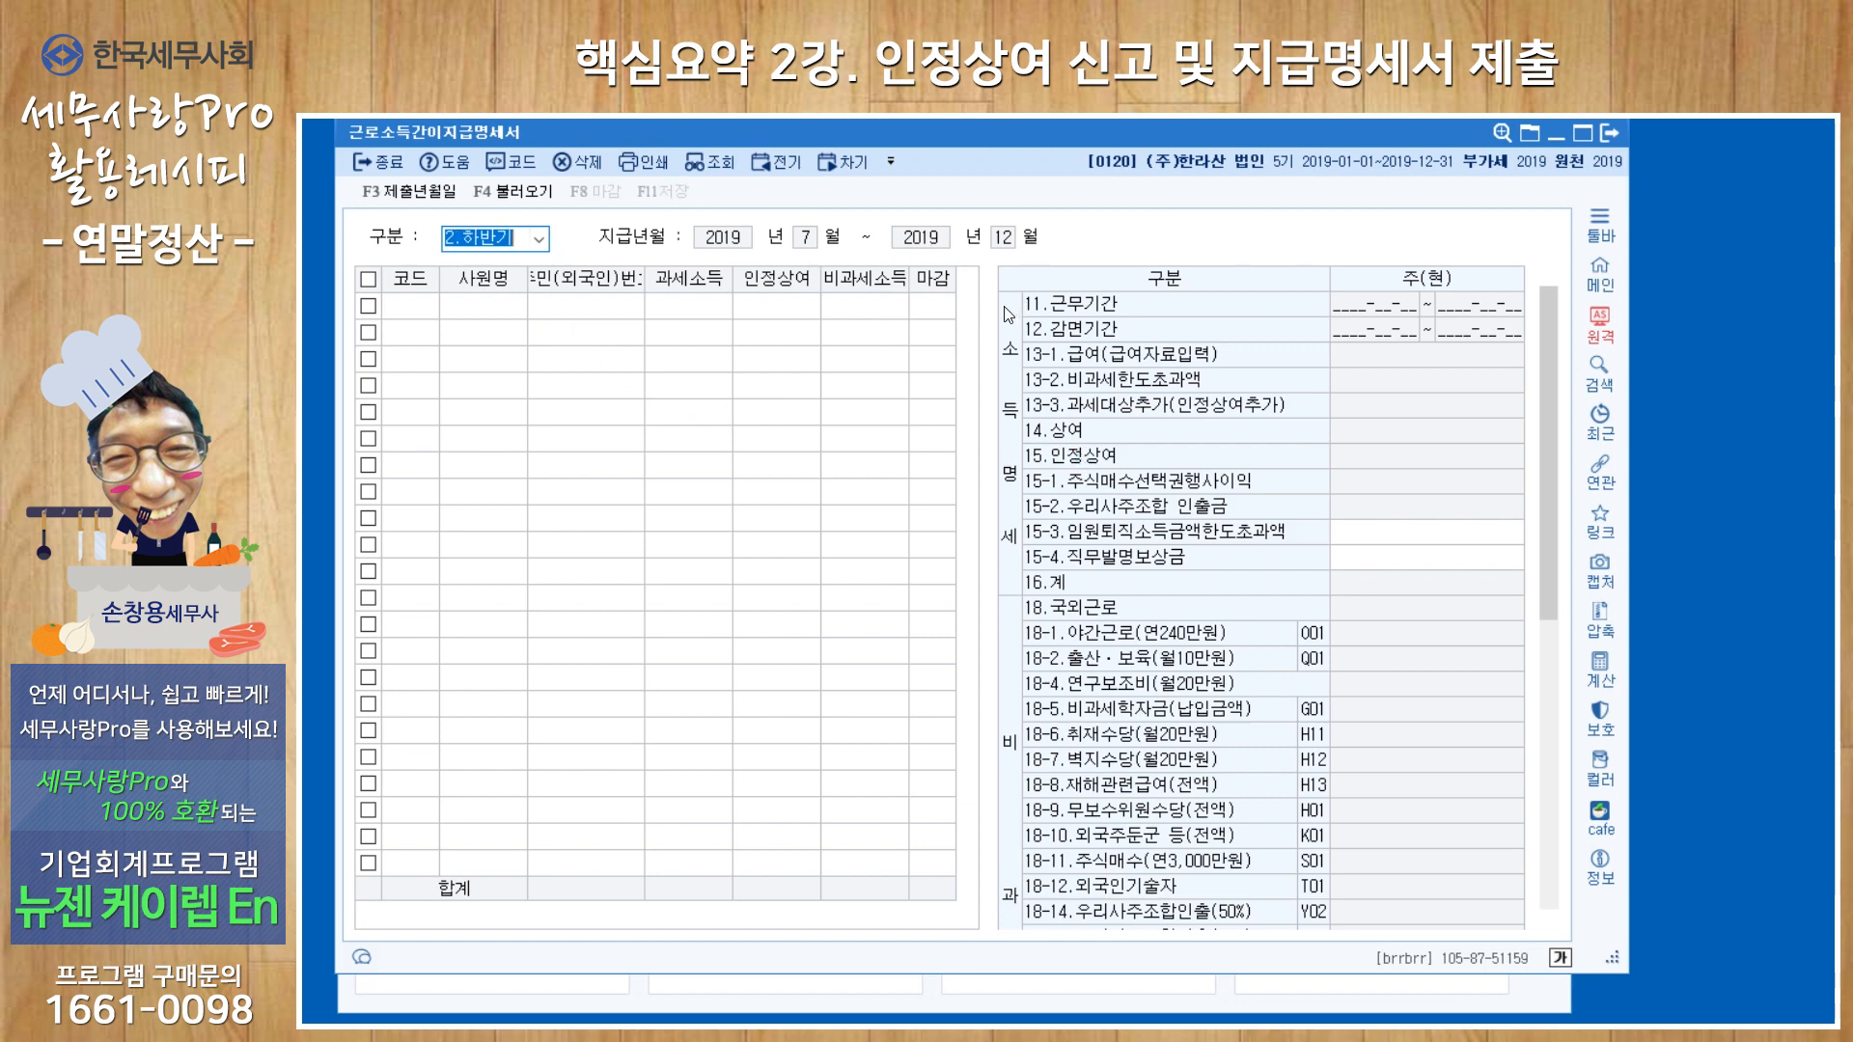
pyautogui.press('Return')
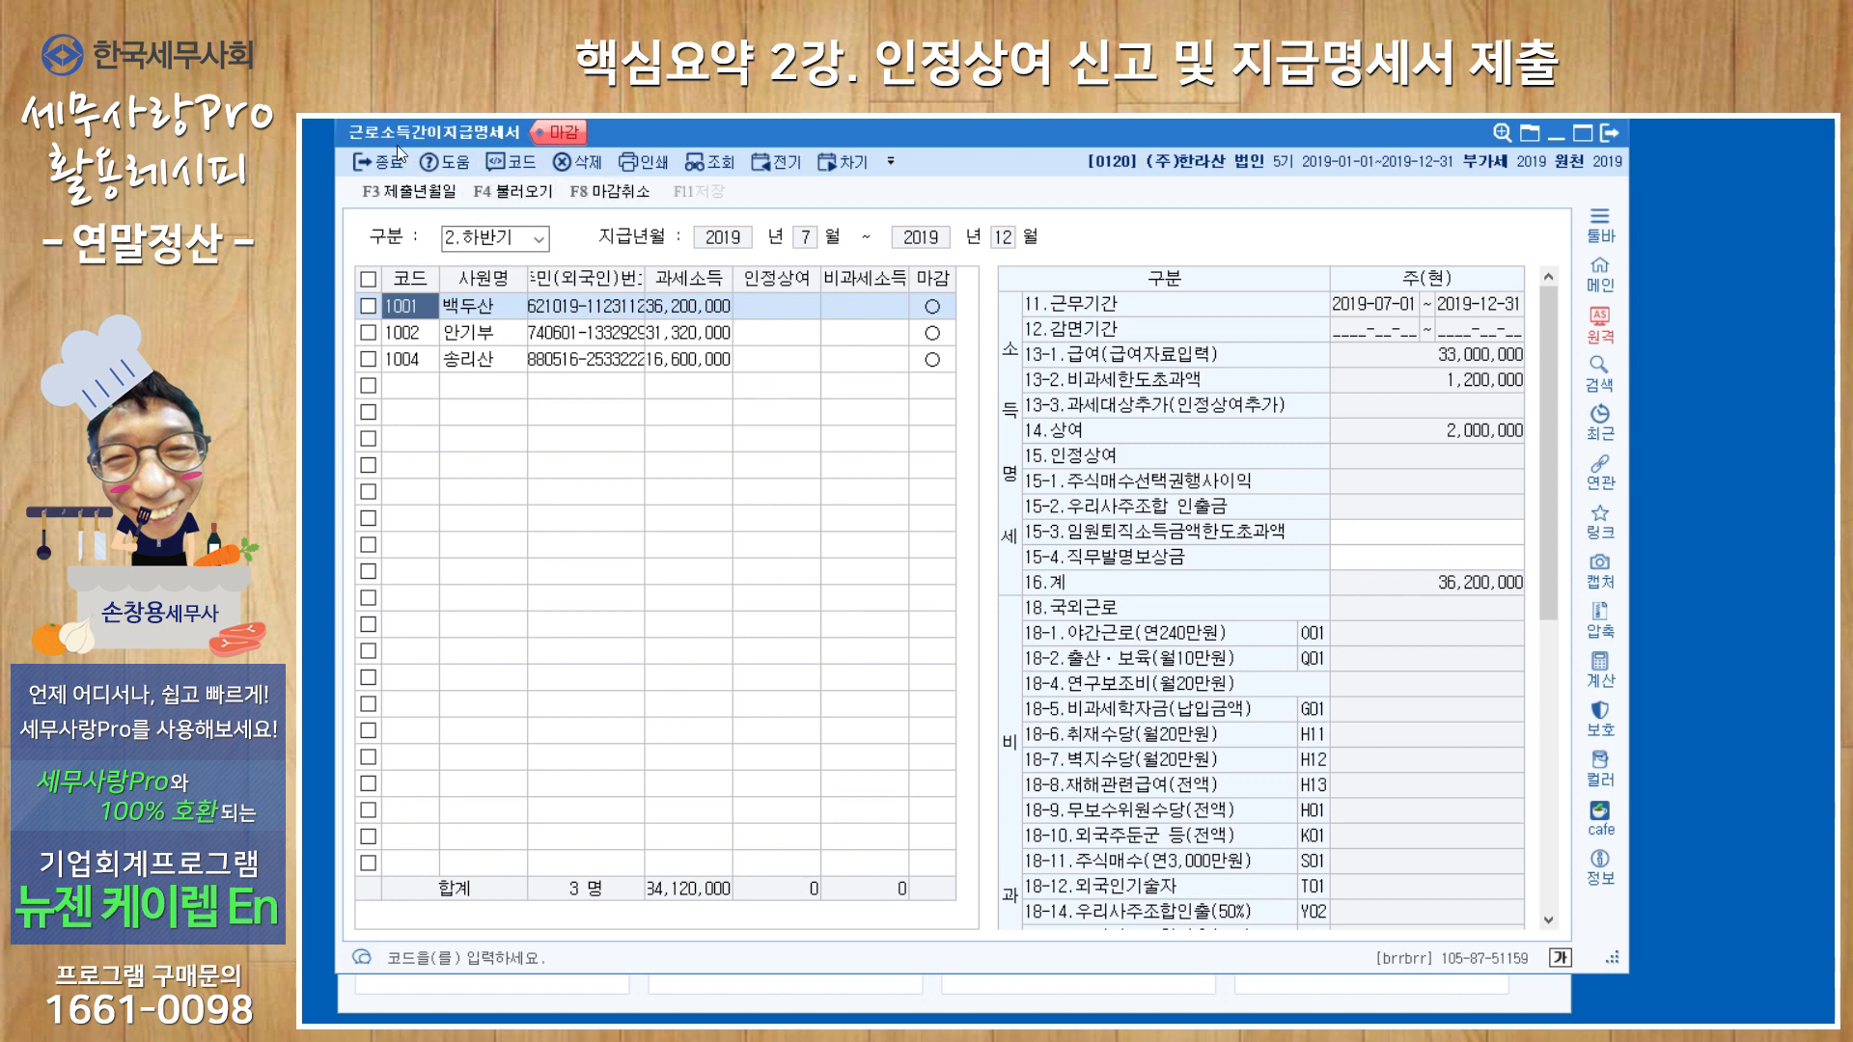
pyautogui.click(1606, 136)
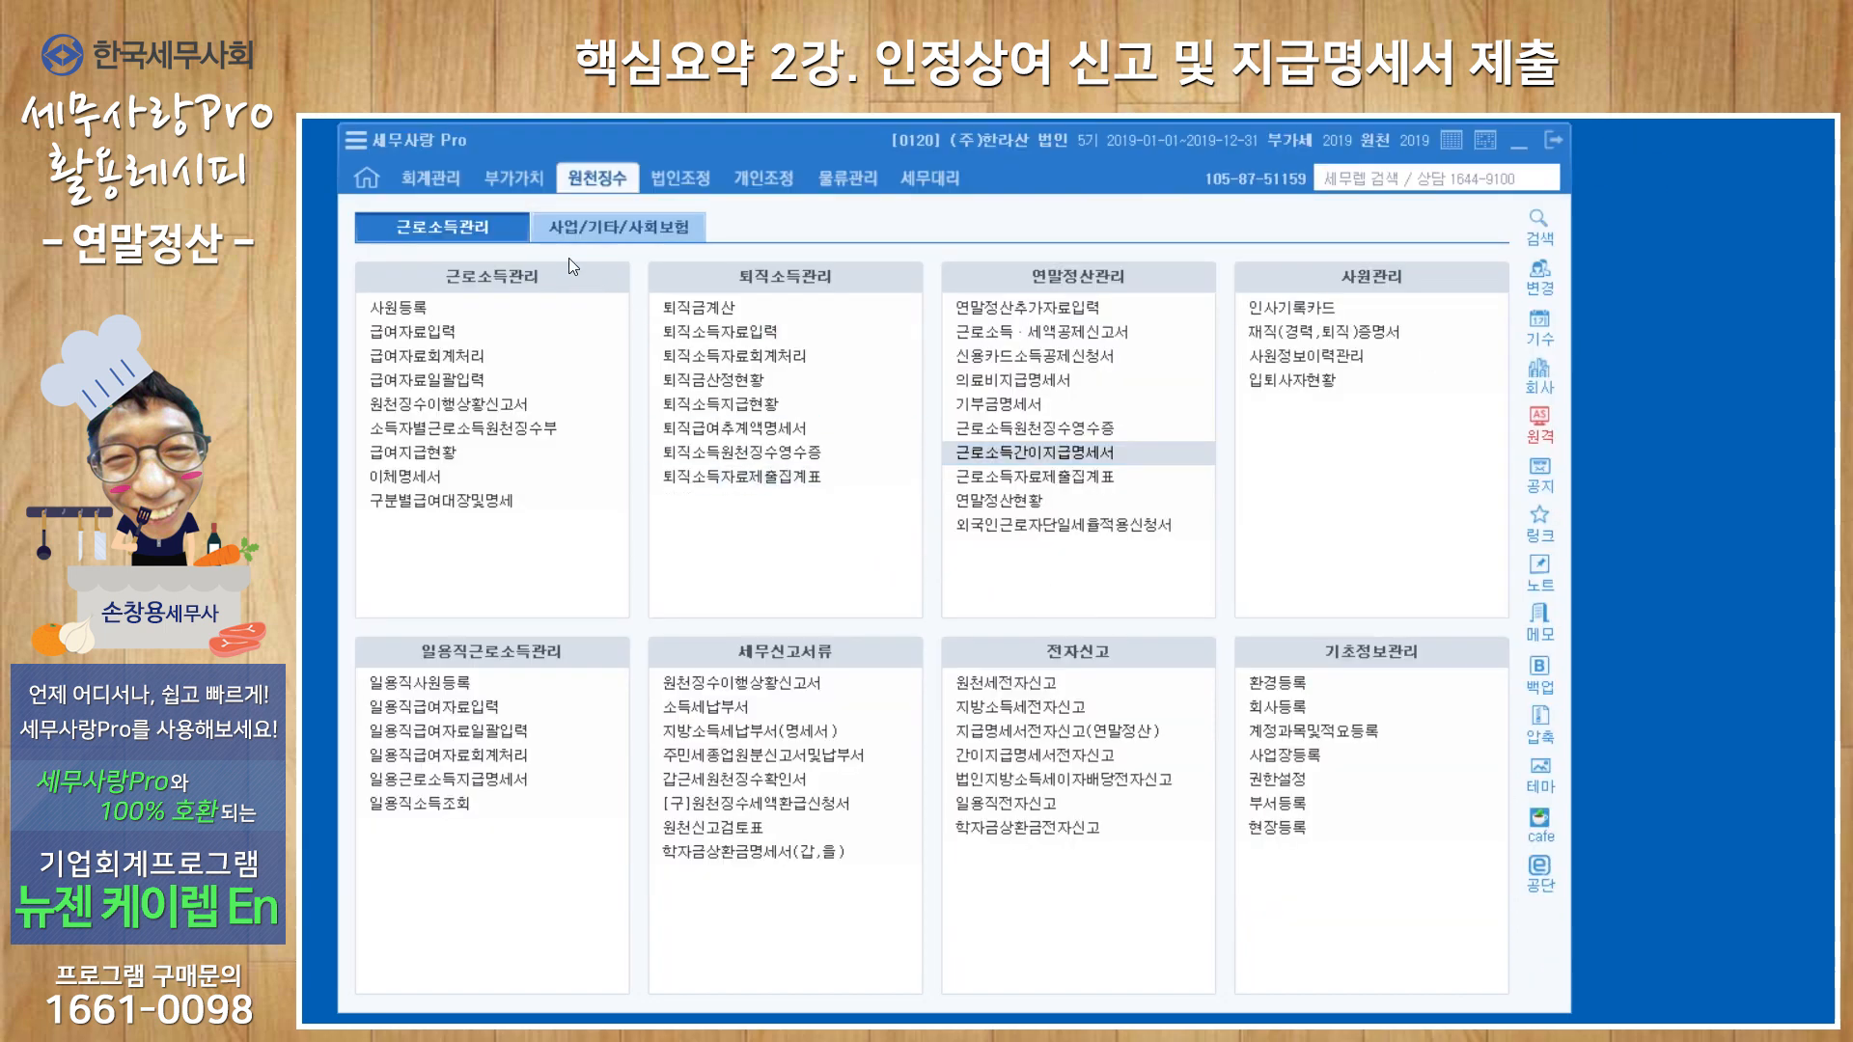
# Look up the 2.하반기 data in 사업소득간이지급명세서, check the income earners' totals and closing status, and close the form.
pyautogui.click(641, 237)
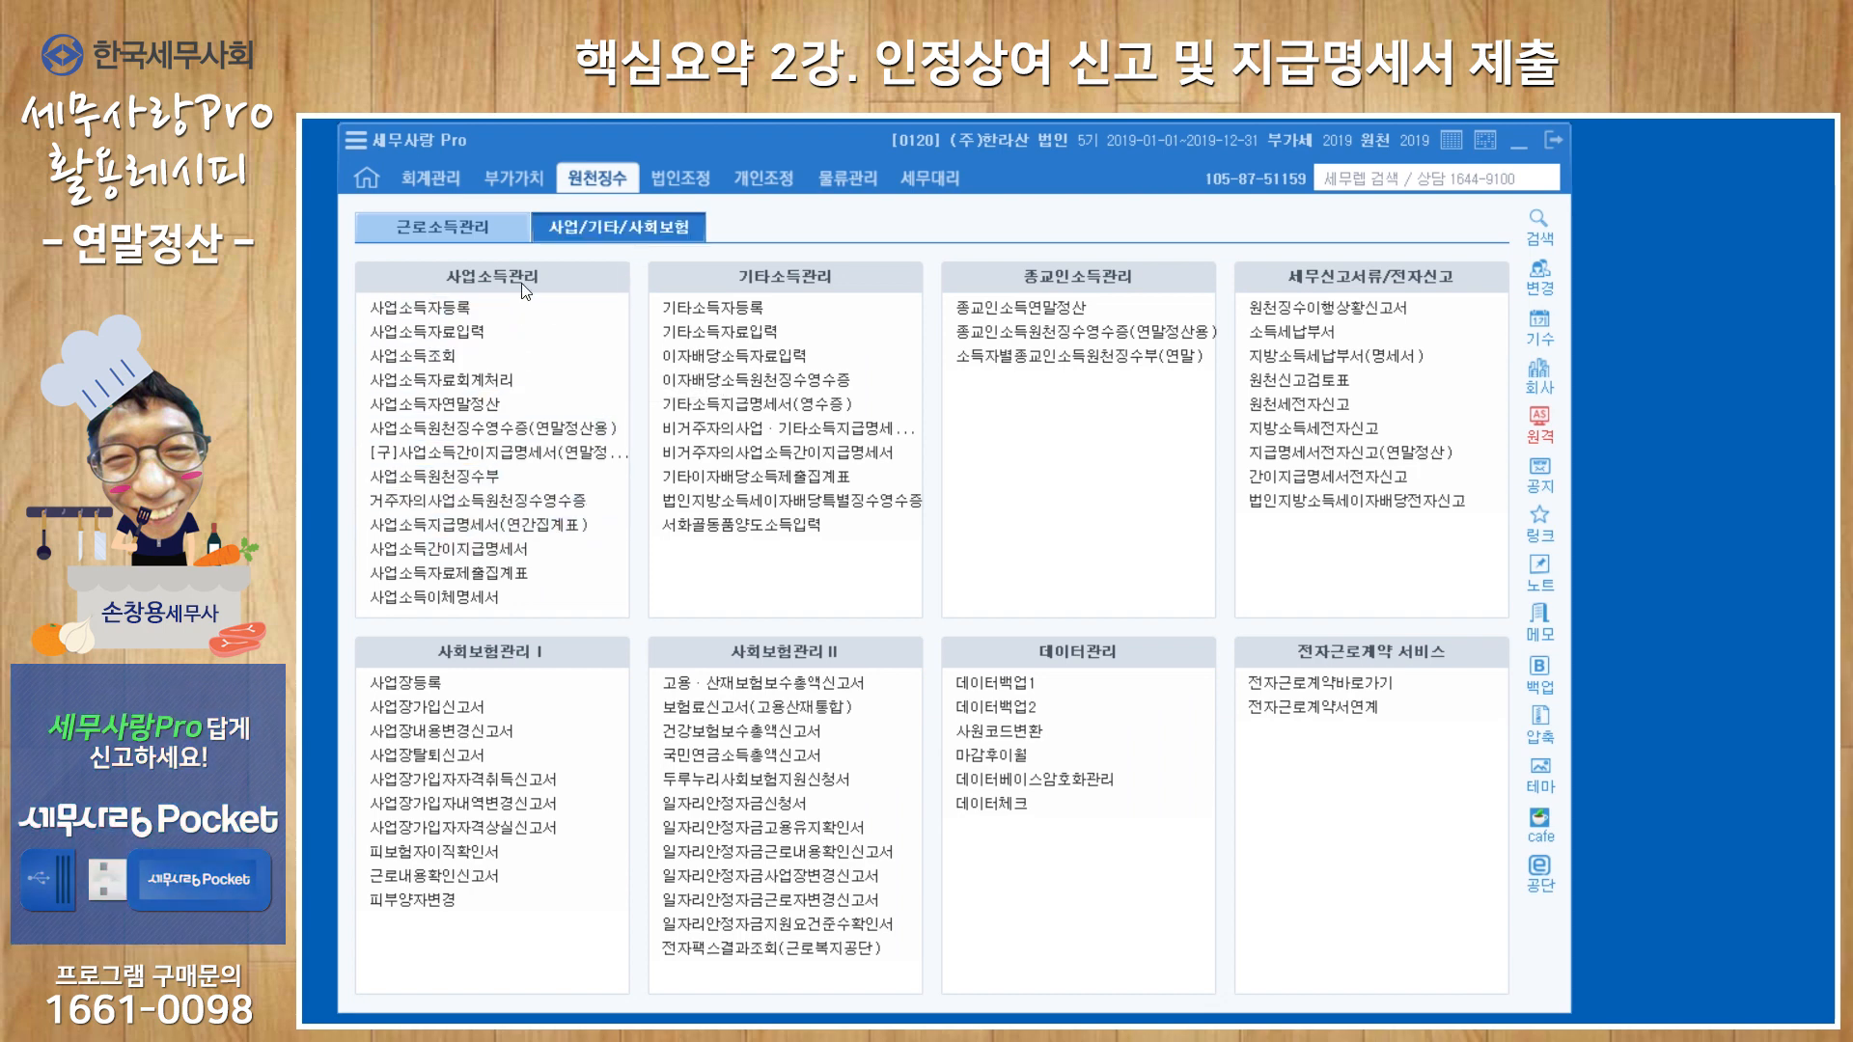
pyautogui.click(497, 550)
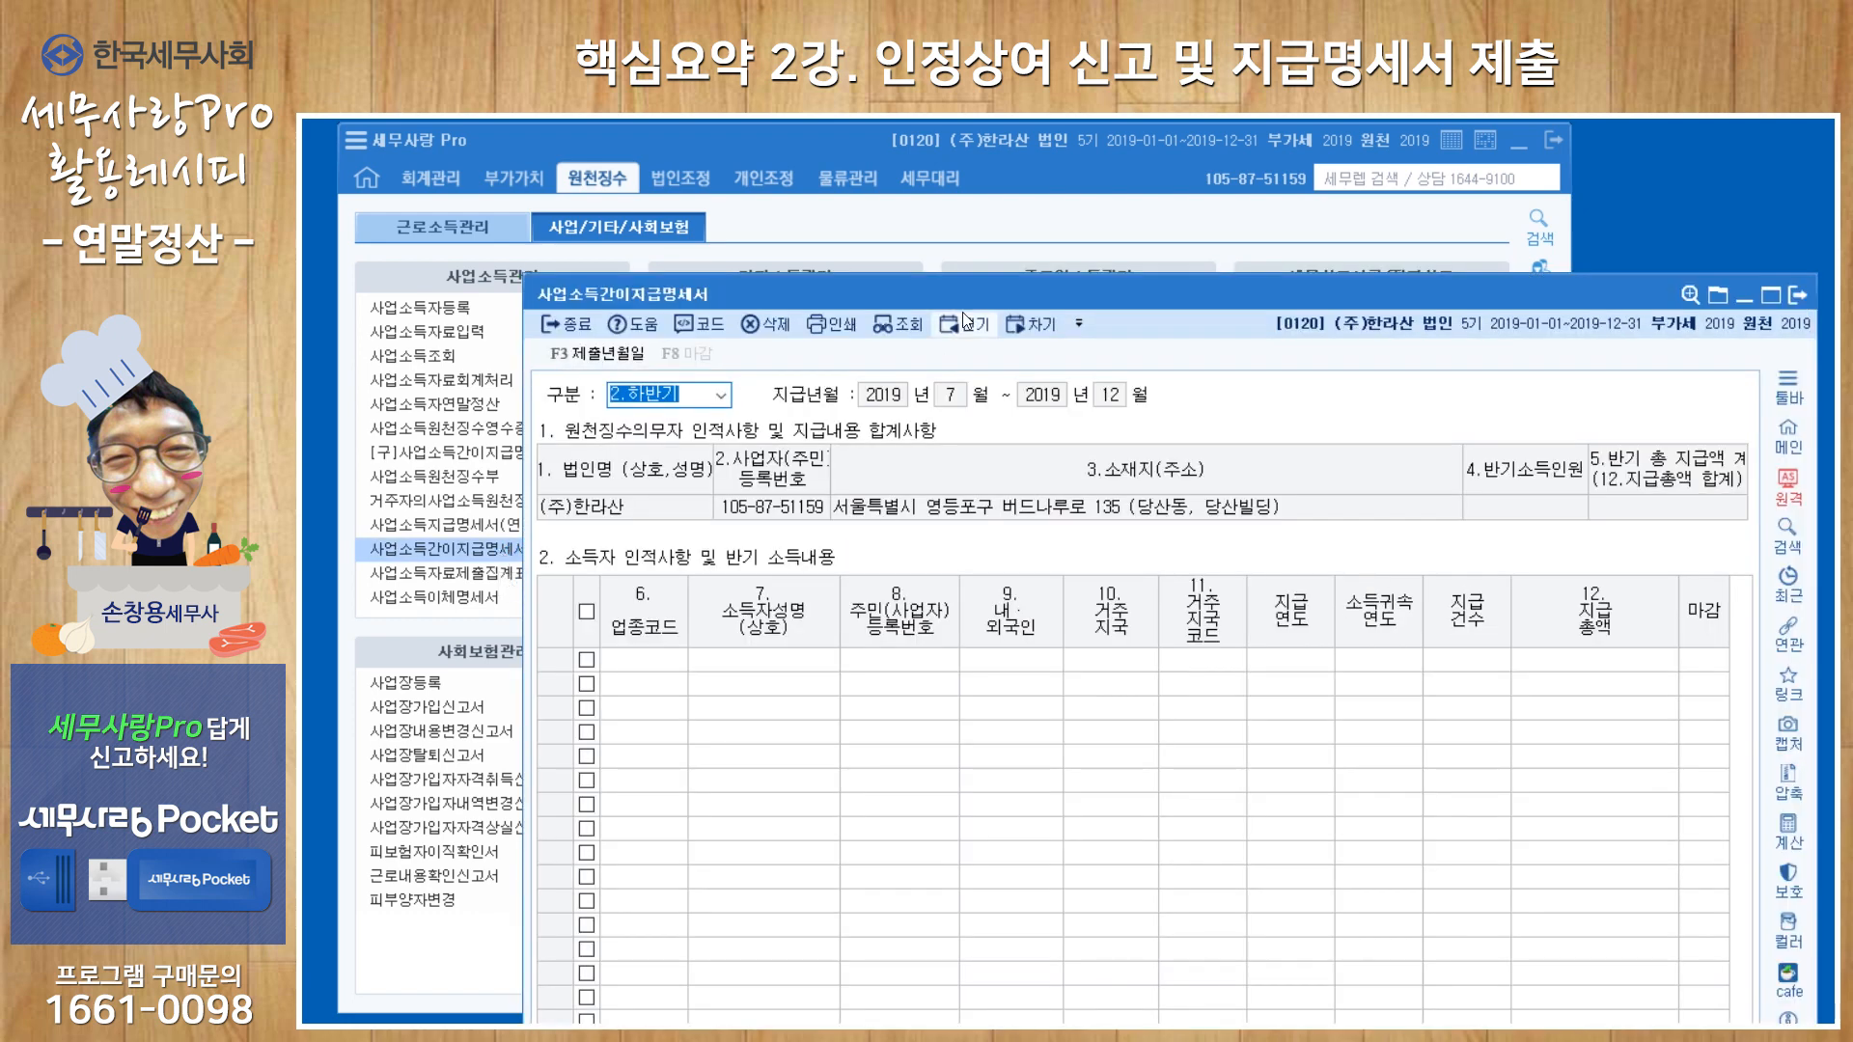
pyautogui.moveTo(963, 303); pyautogui.dragTo(922, 233)
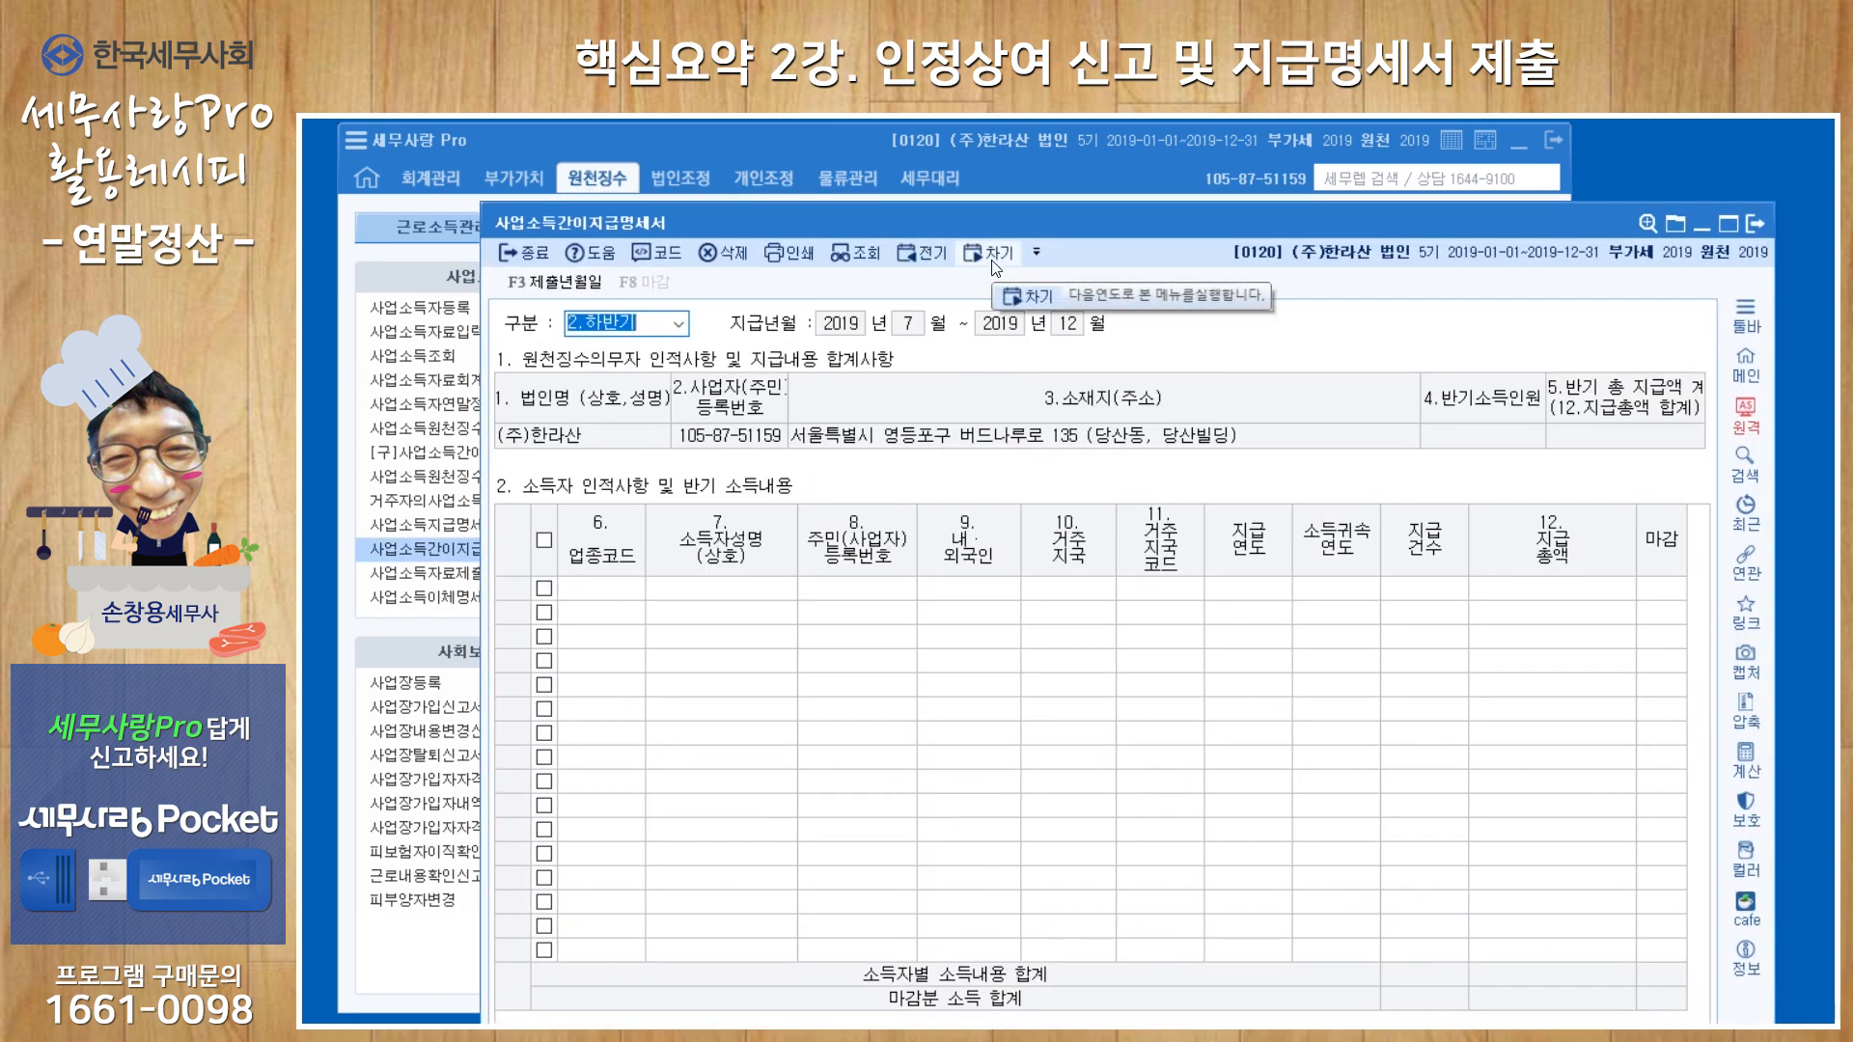
pyautogui.moveTo(1038, 231); pyautogui.dragTo(927, 204)
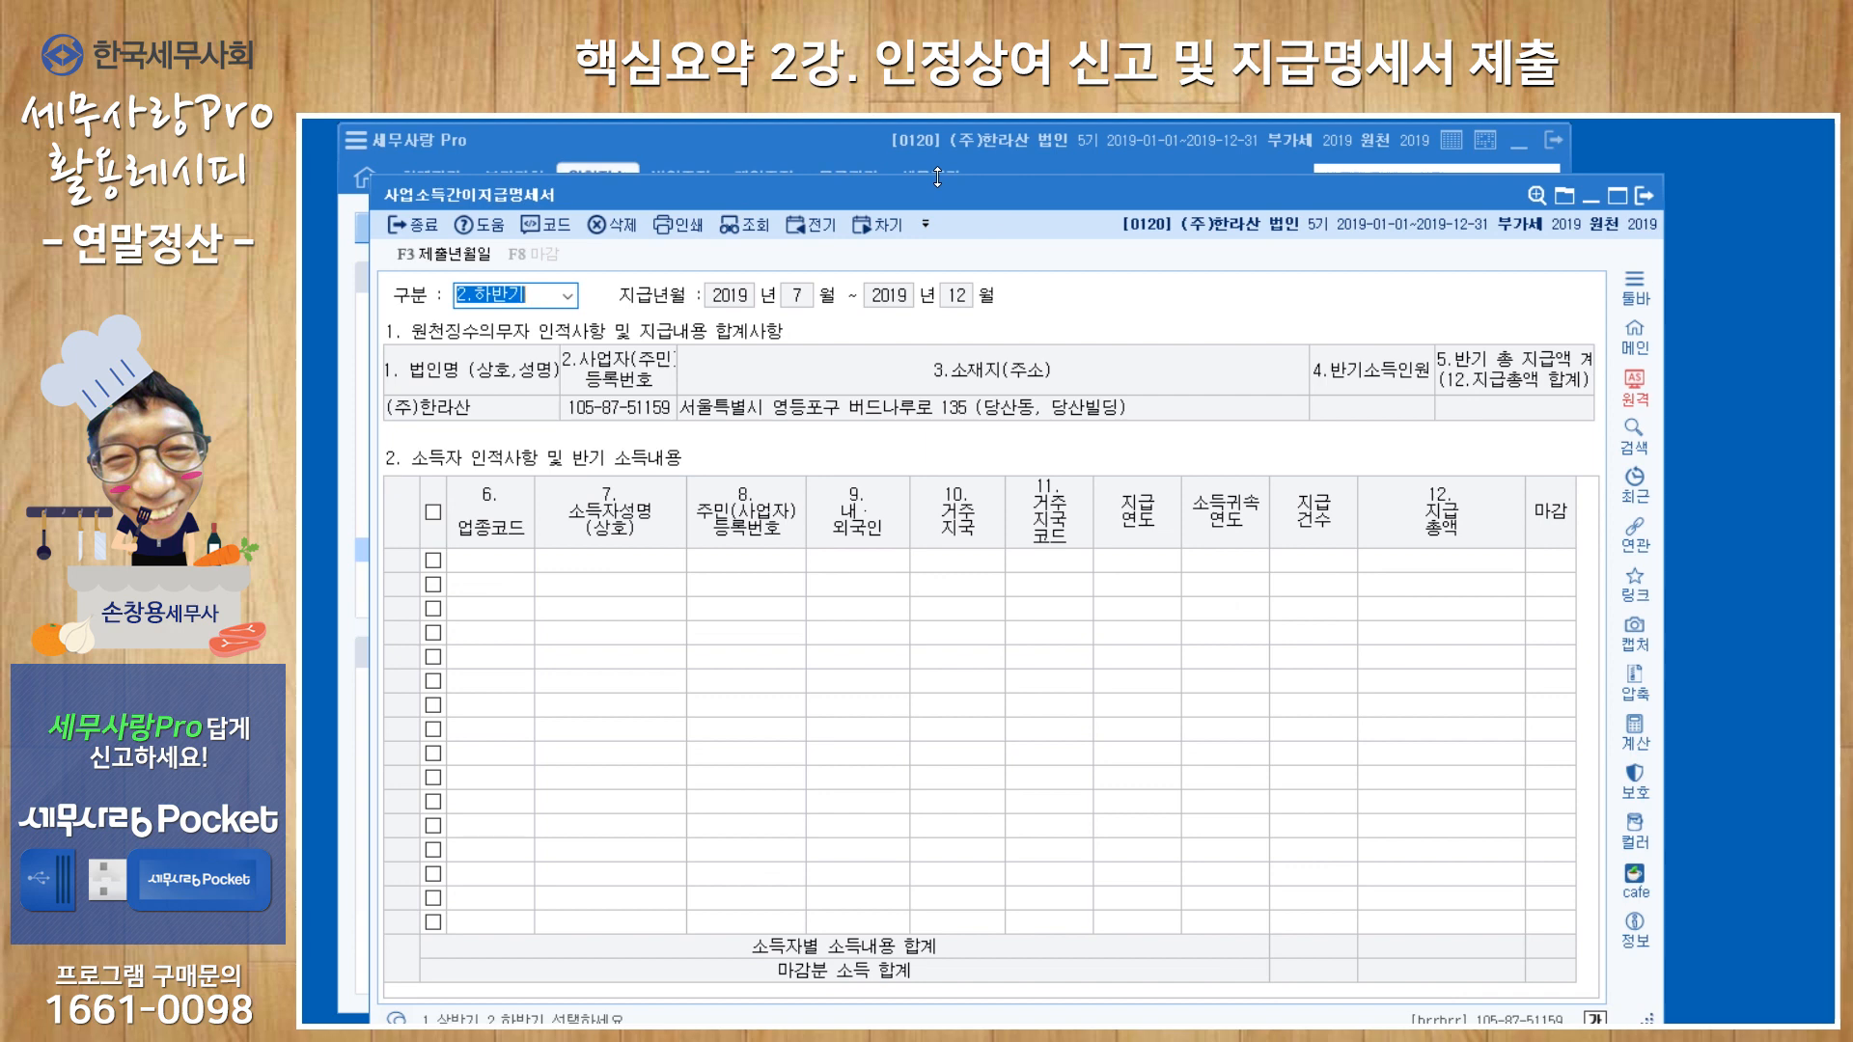
pyautogui.press('Return')
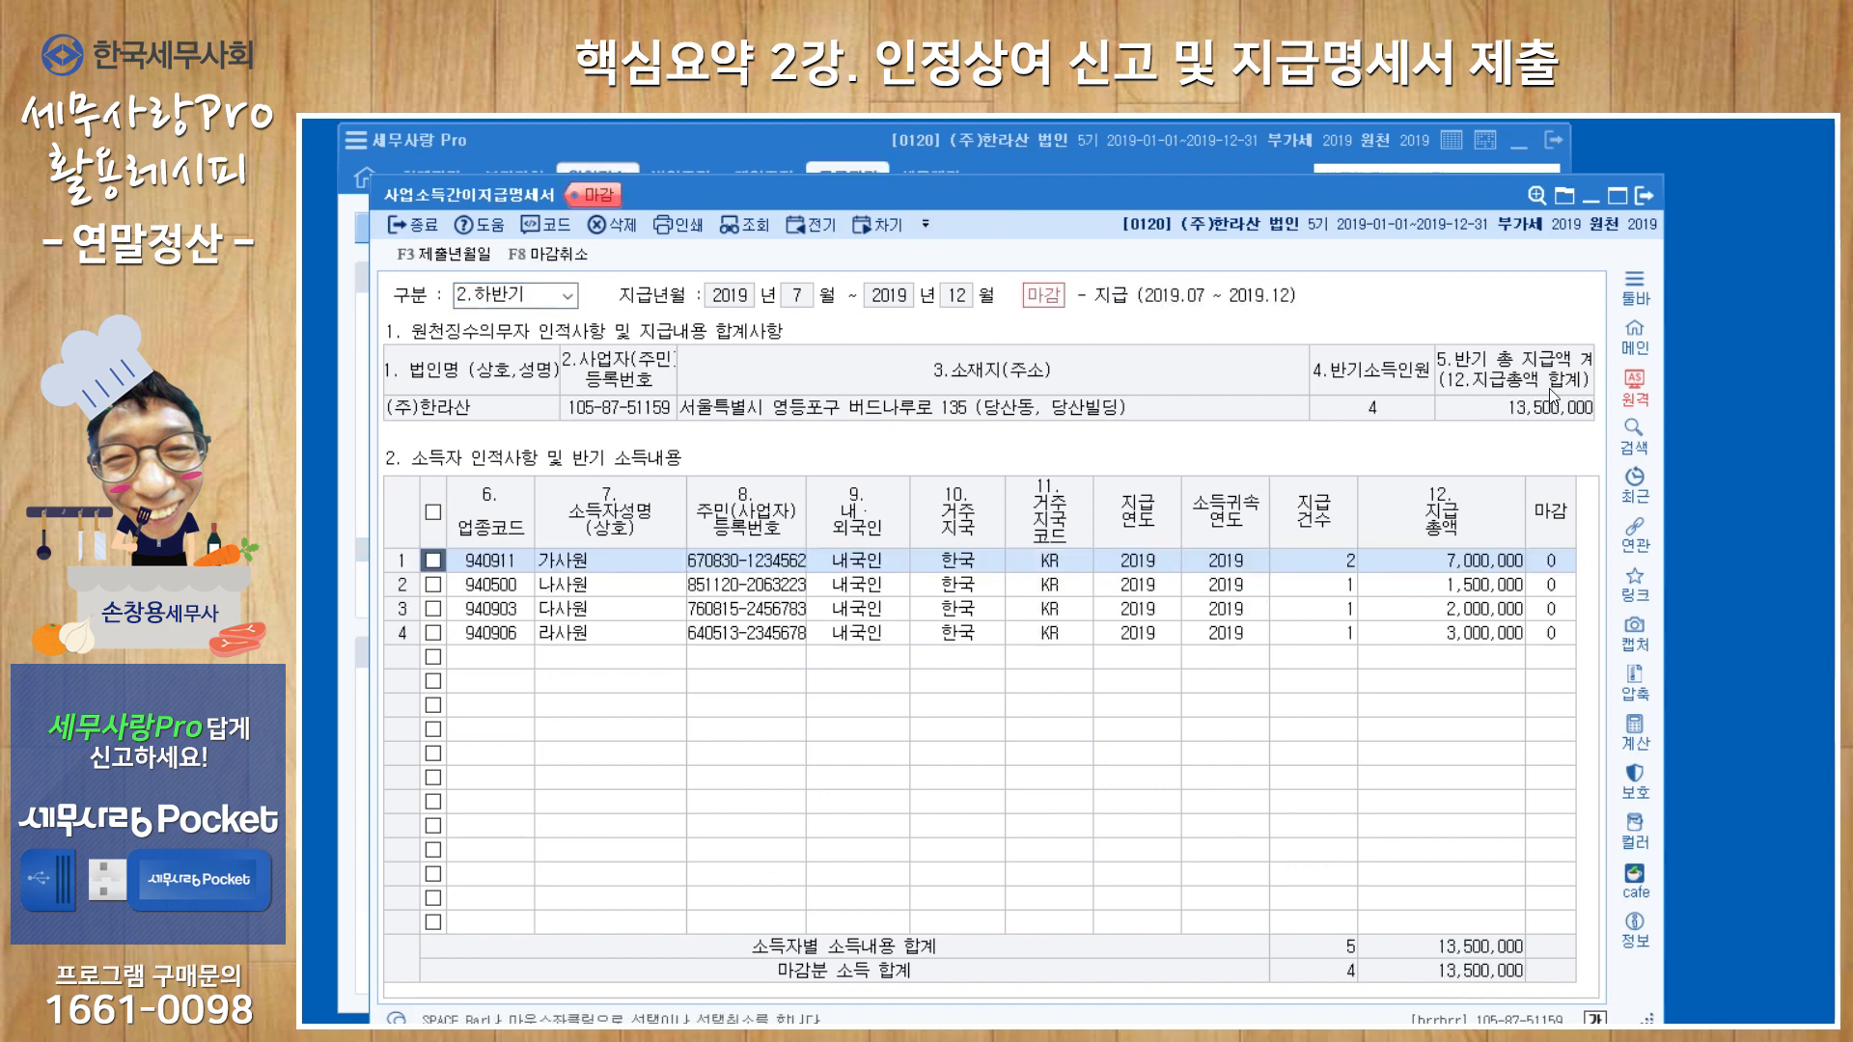
pyautogui.click(1643, 196)
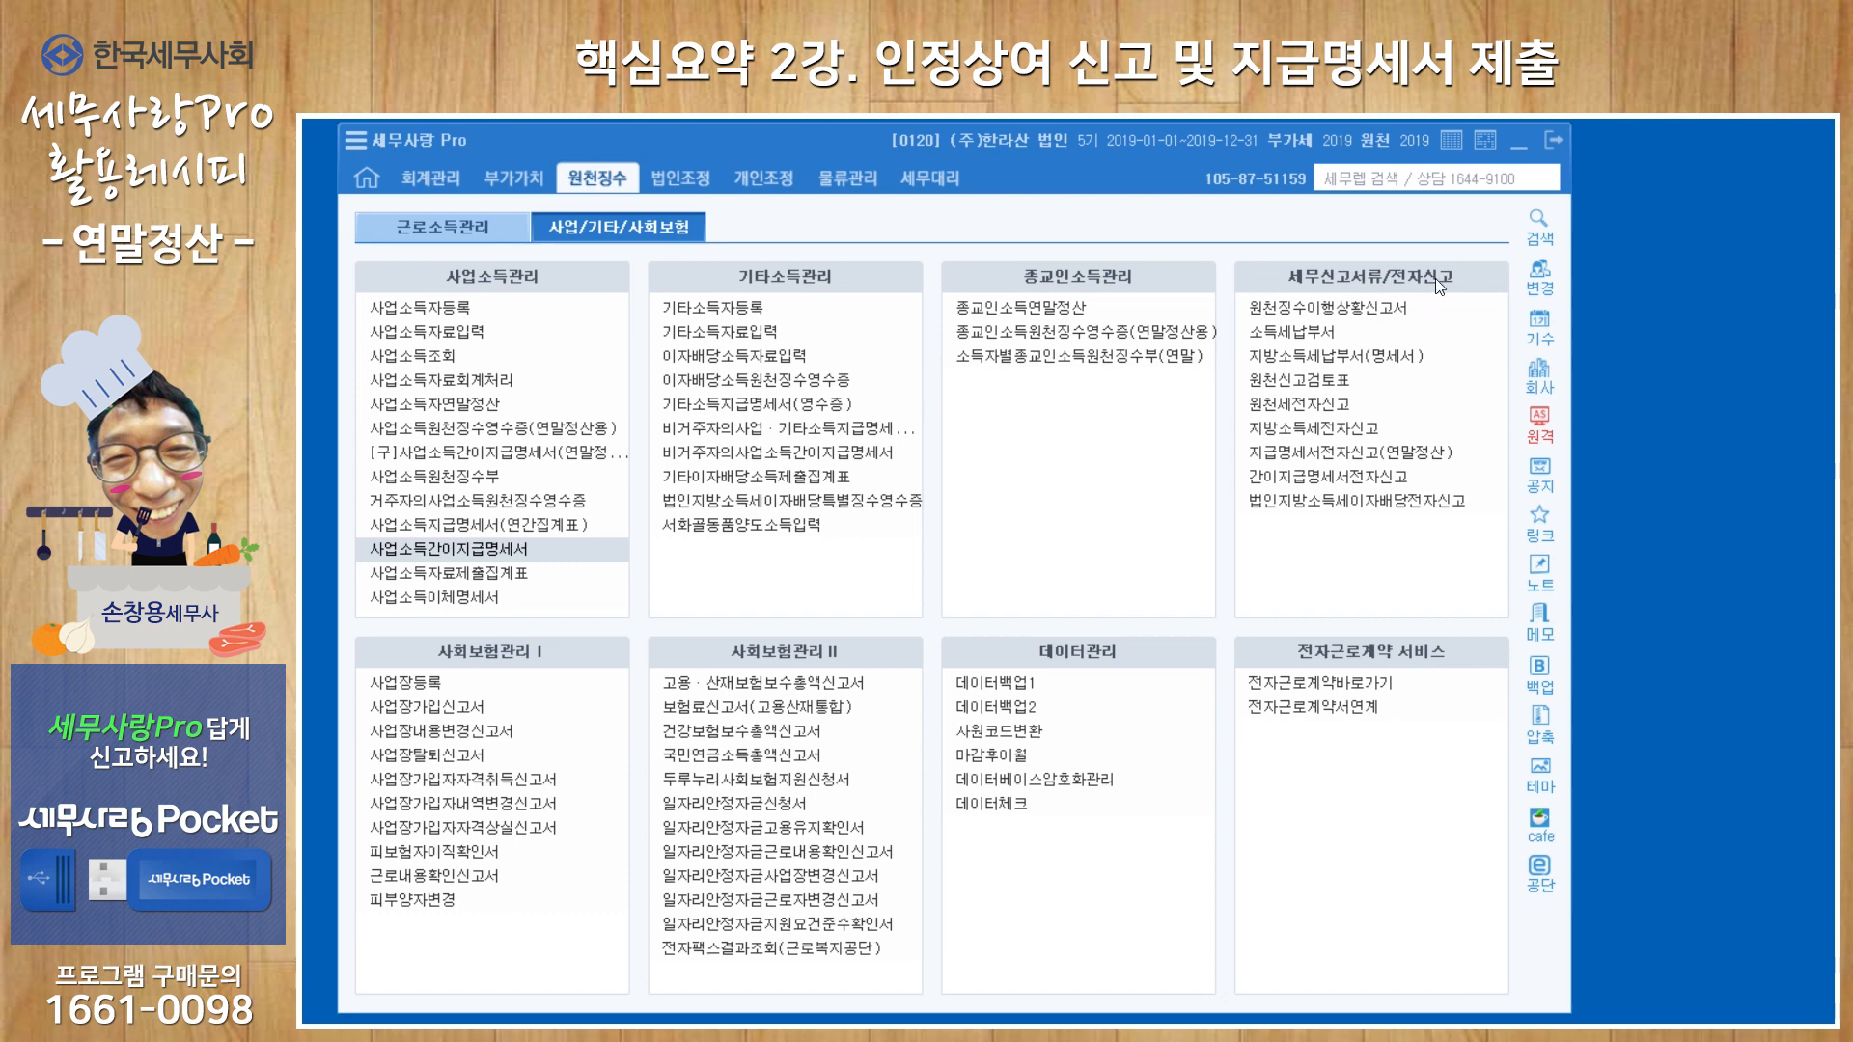
# Open 간이지급명세서전자신고 and set it to 1.세무대리인신고, 1.근로소득 and submission target 2.하반기.
pyautogui.click(1314, 480)
pyautogui.moveTo(1121, 281); pyautogui.dragTo(1019, 149)
pyautogui.press('Return')
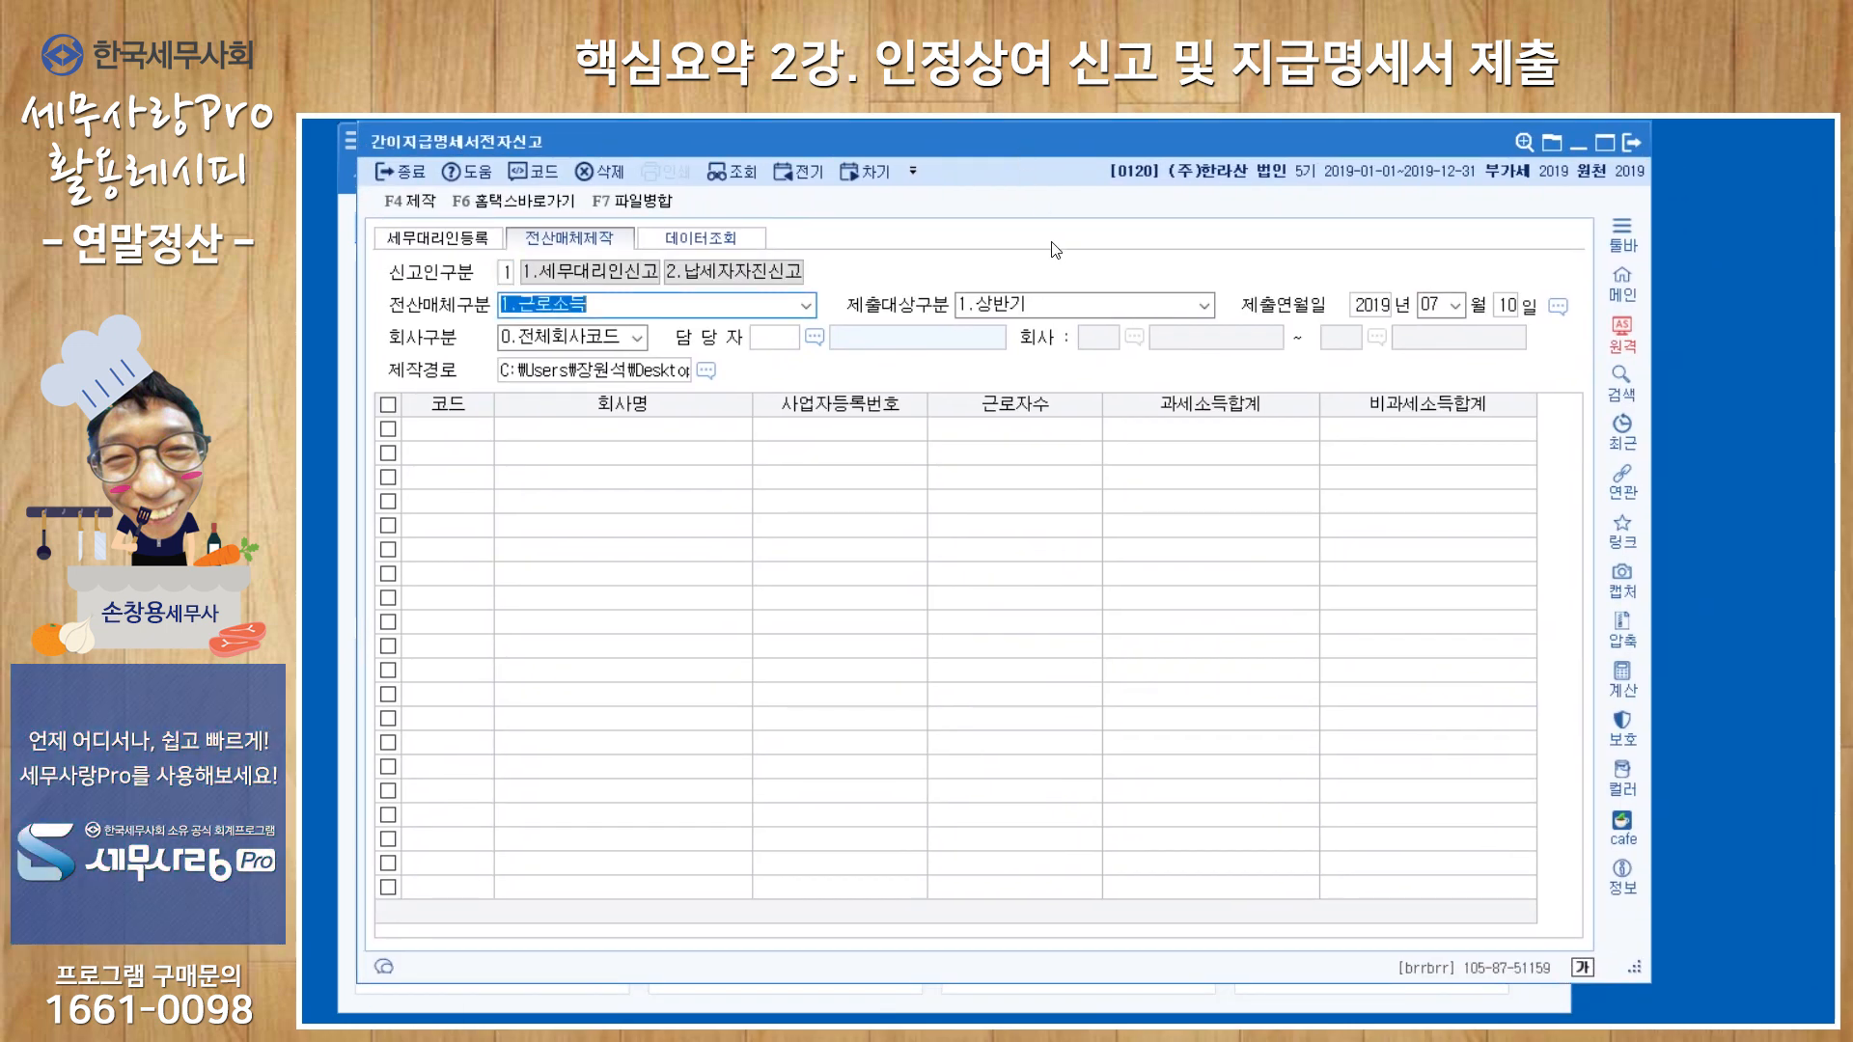
pyautogui.press('Return')
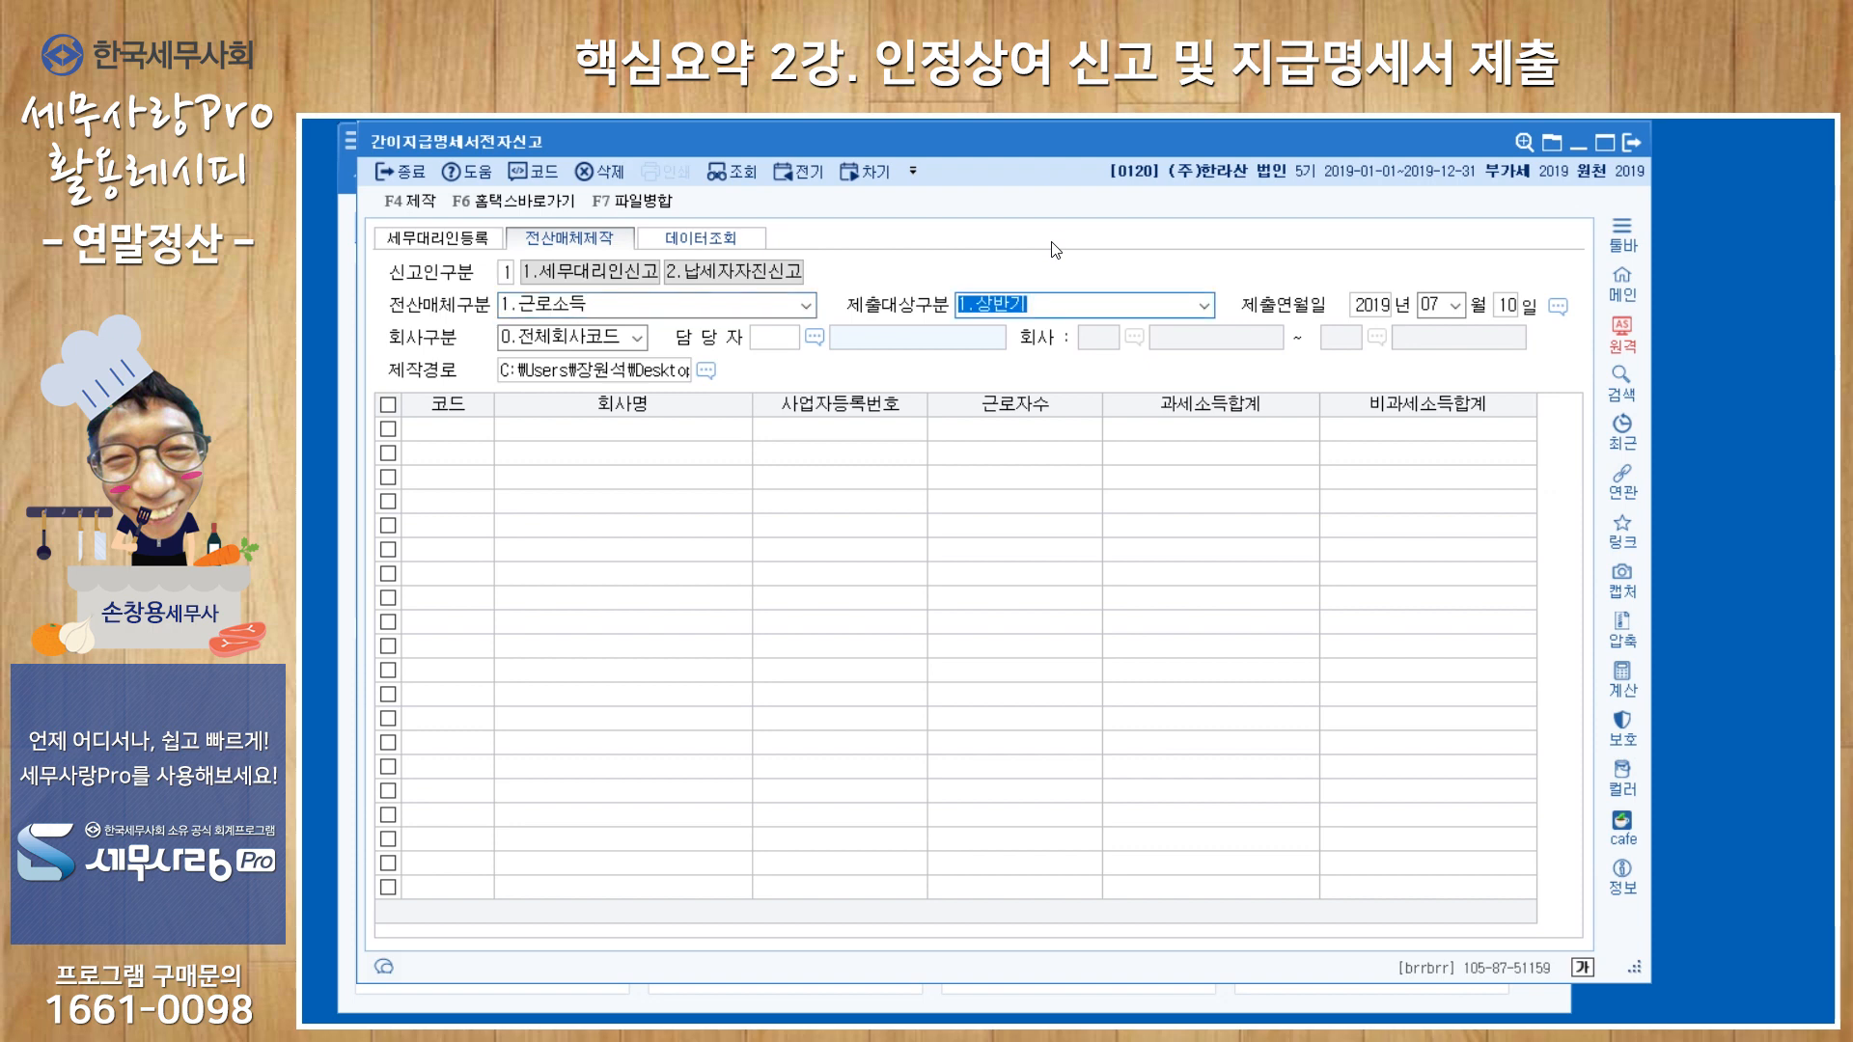
pyautogui.press('2')
pyautogui.press('Return')
# Load the earned-income simplified statements for 1.현재회사코드, keeping the existing production path.
pyautogui.press('Return')
pyautogui.press('Return')
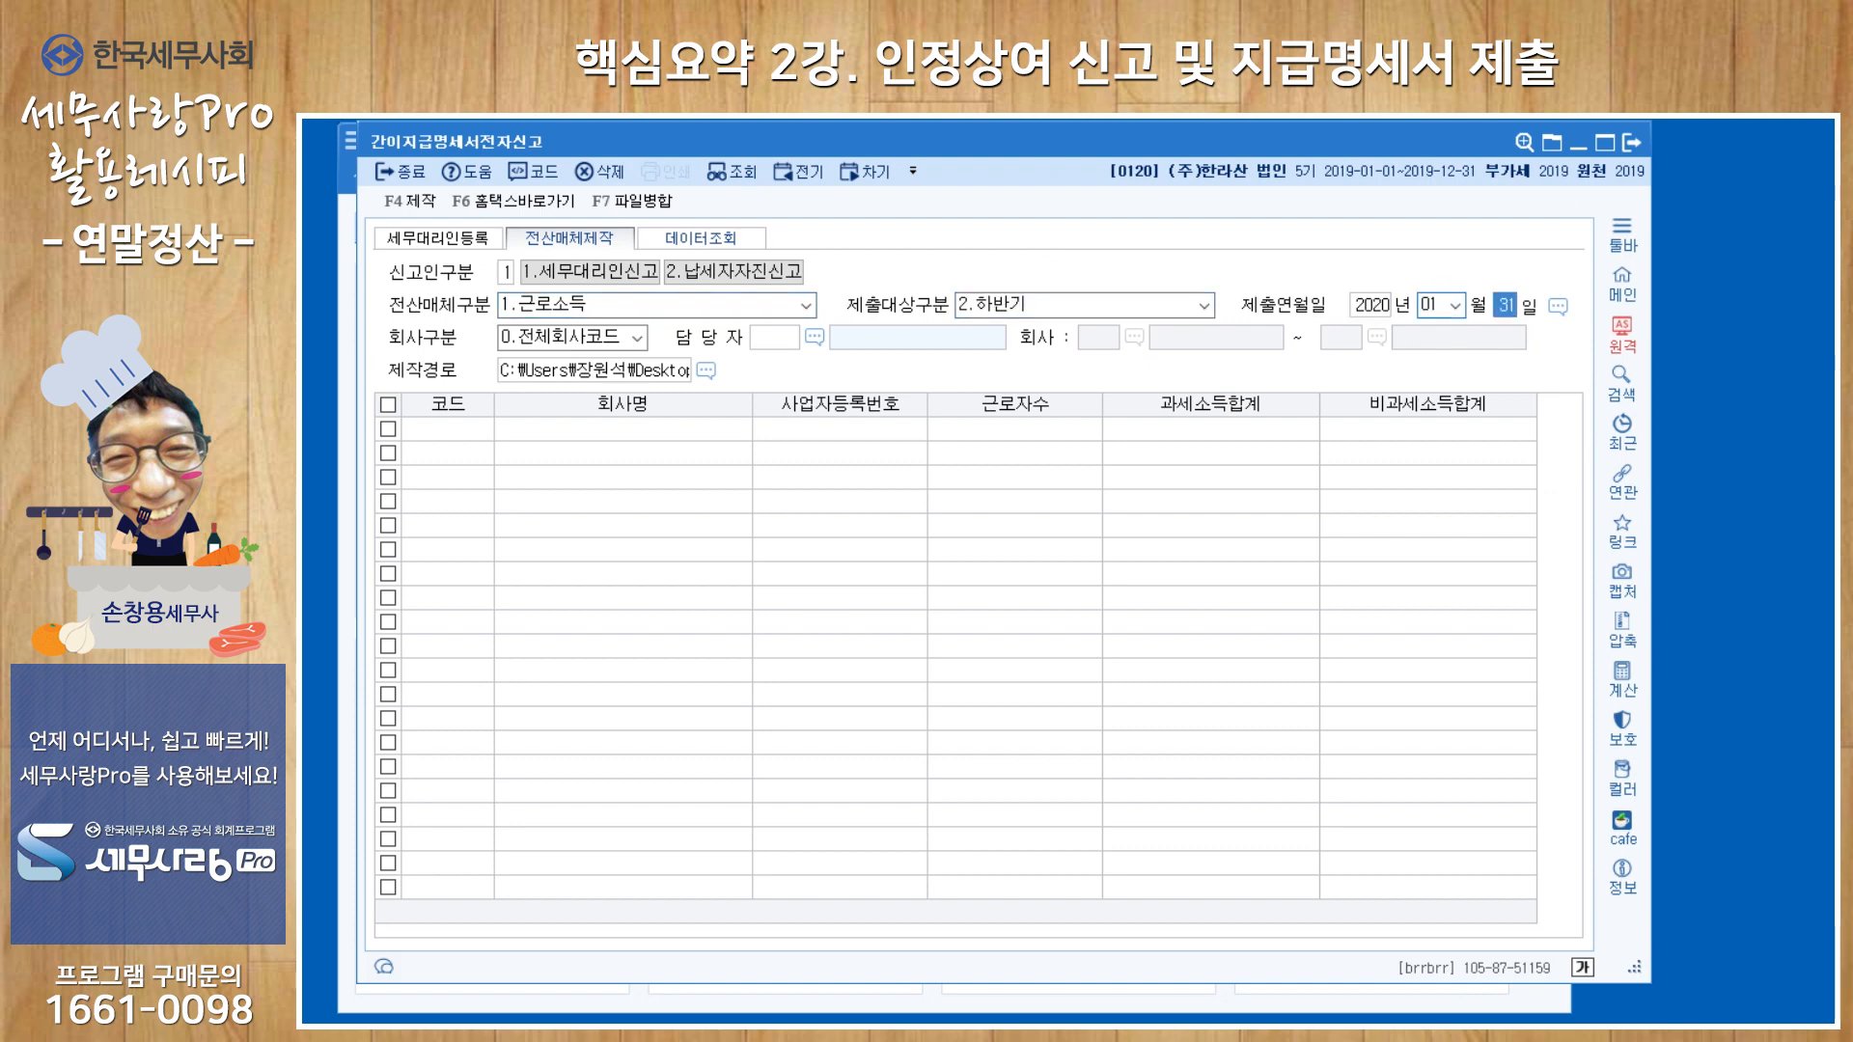
pyautogui.press('Return')
pyautogui.press('1')
pyautogui.press('Return')
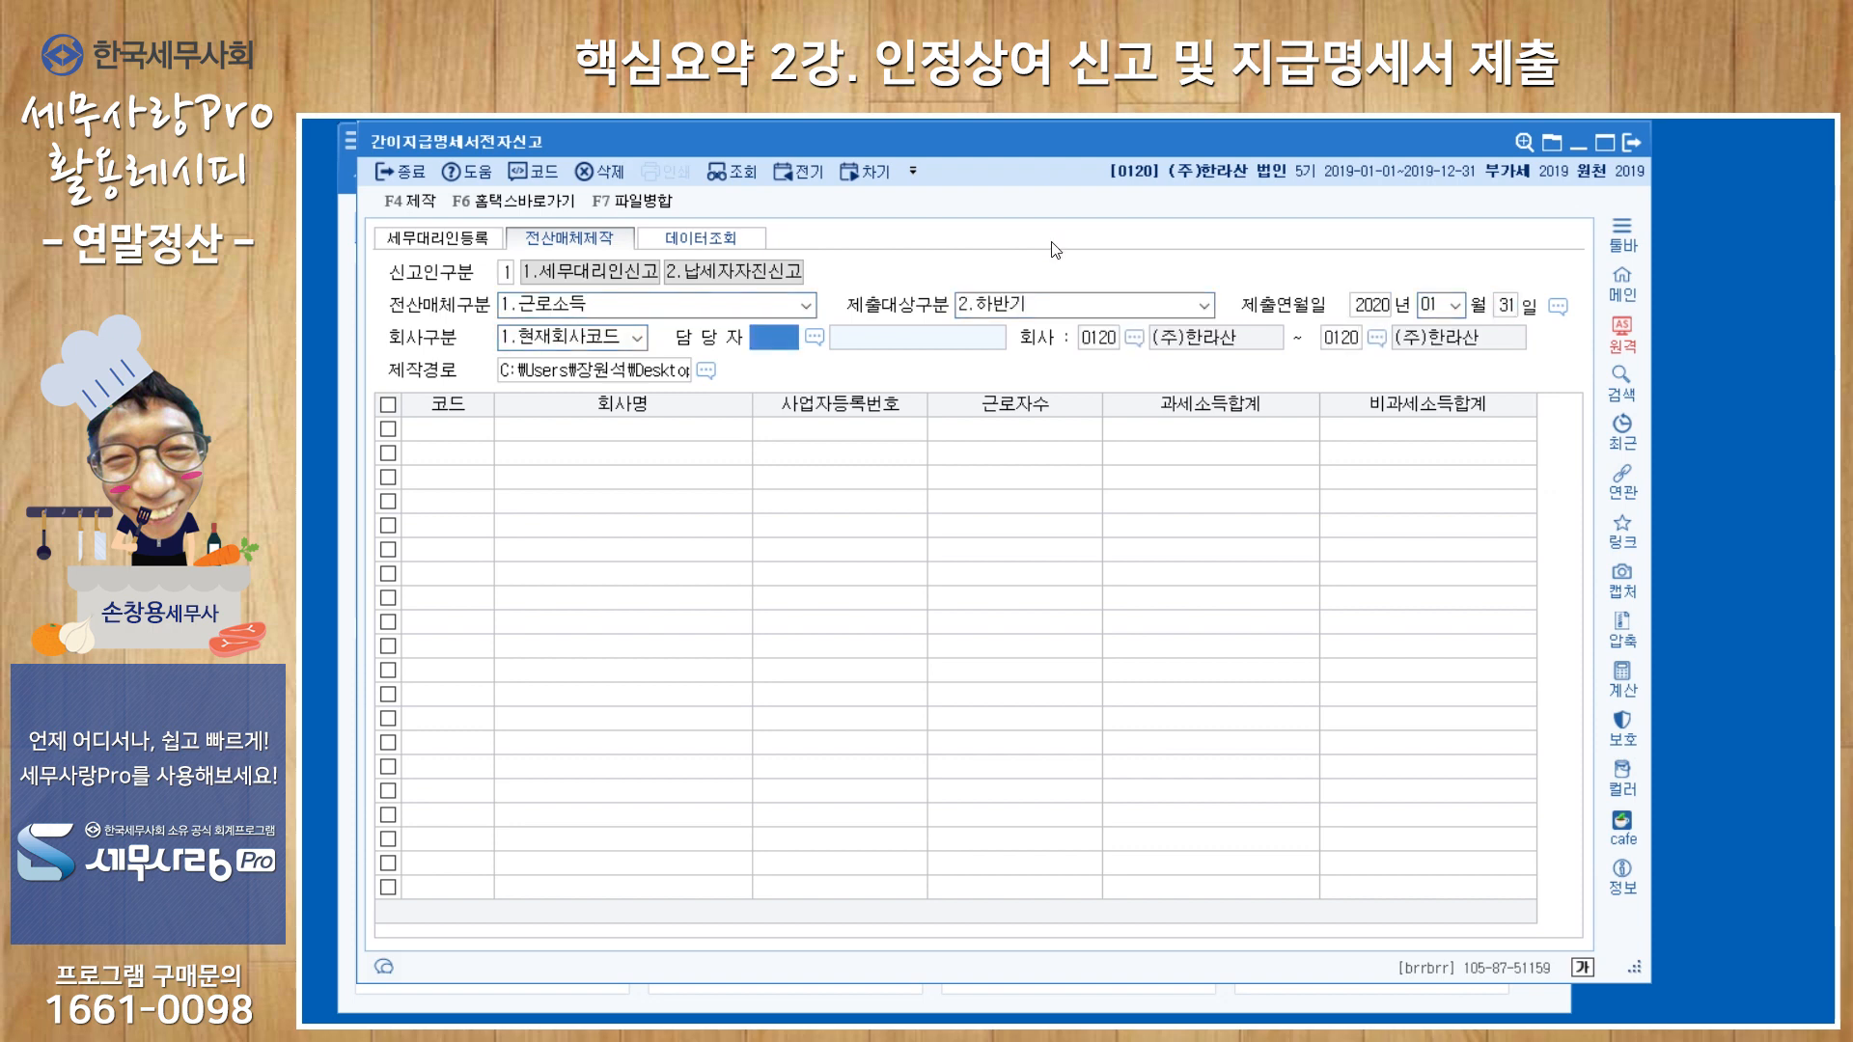
pyautogui.press('Return')
pyautogui.press('Return')
pyautogui.press('Return')
pyautogui.press('Return')
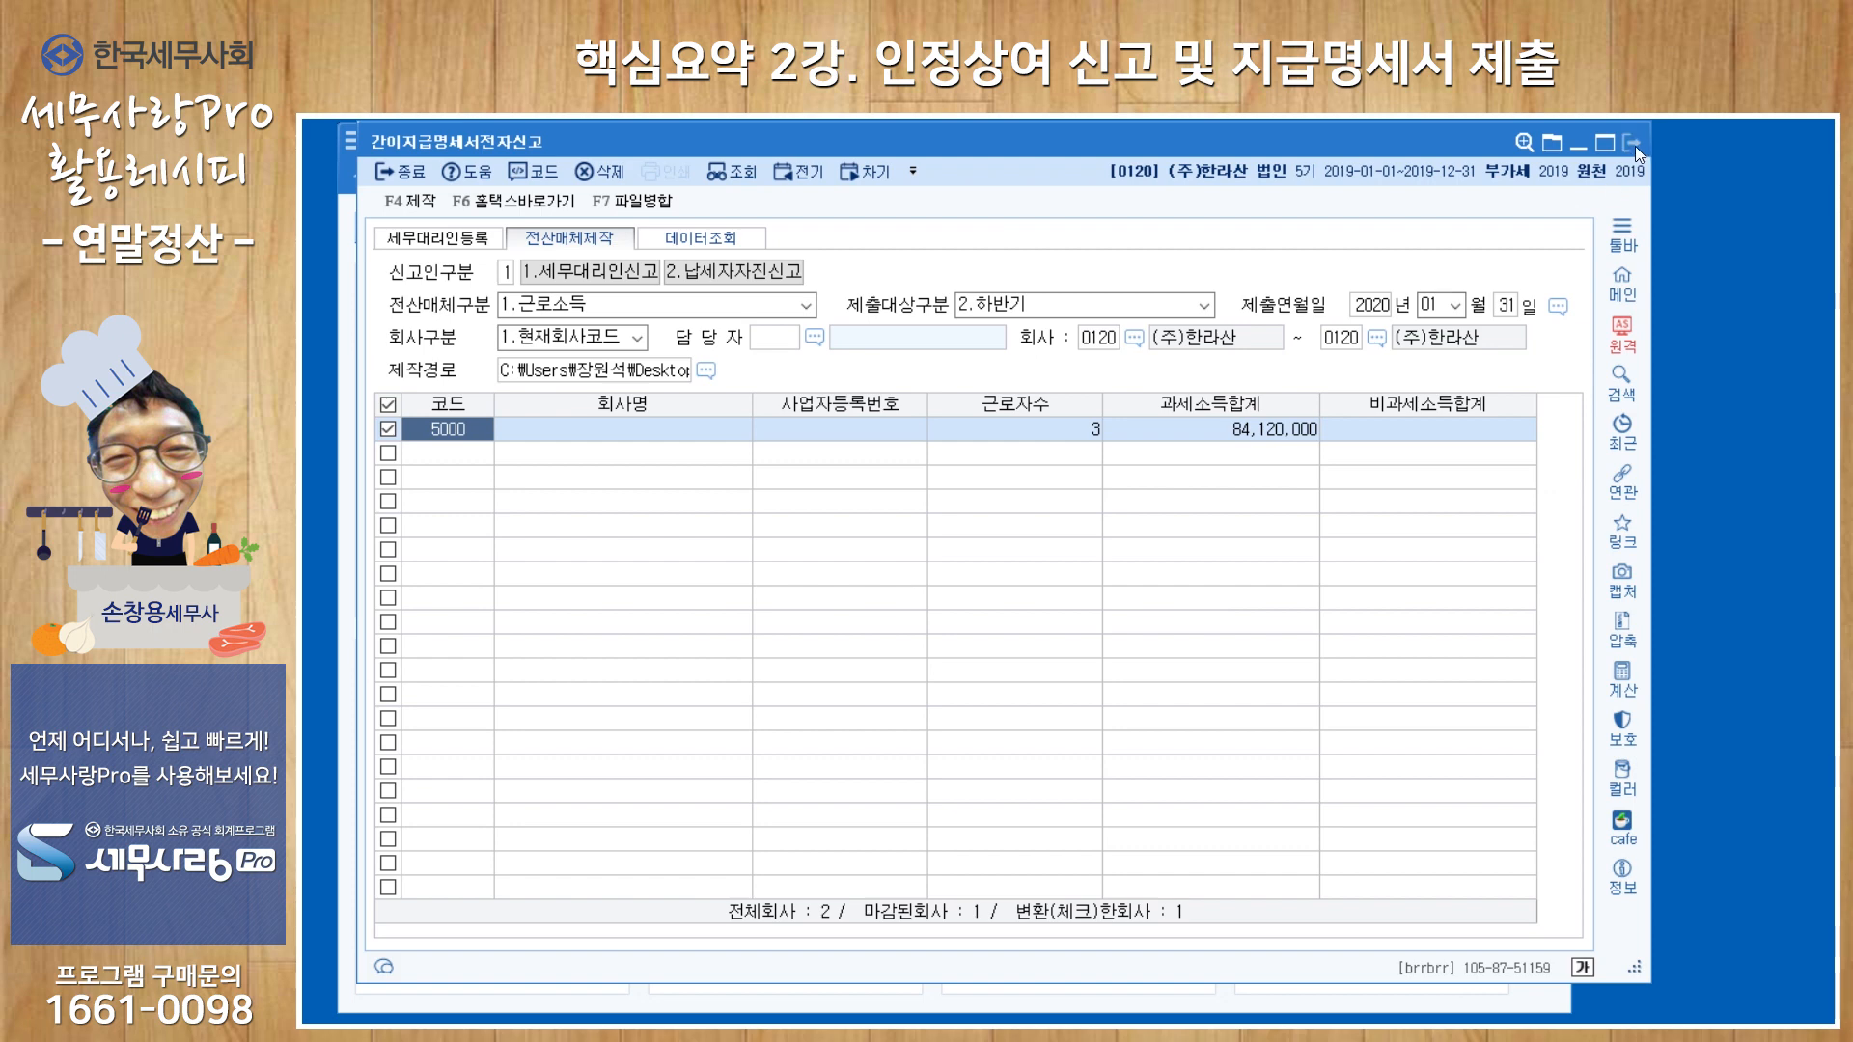
# Switch the electronic media type to 2.거주자의사업소득, keeping submission target 2.하반기.
pyautogui.click(813, 310)
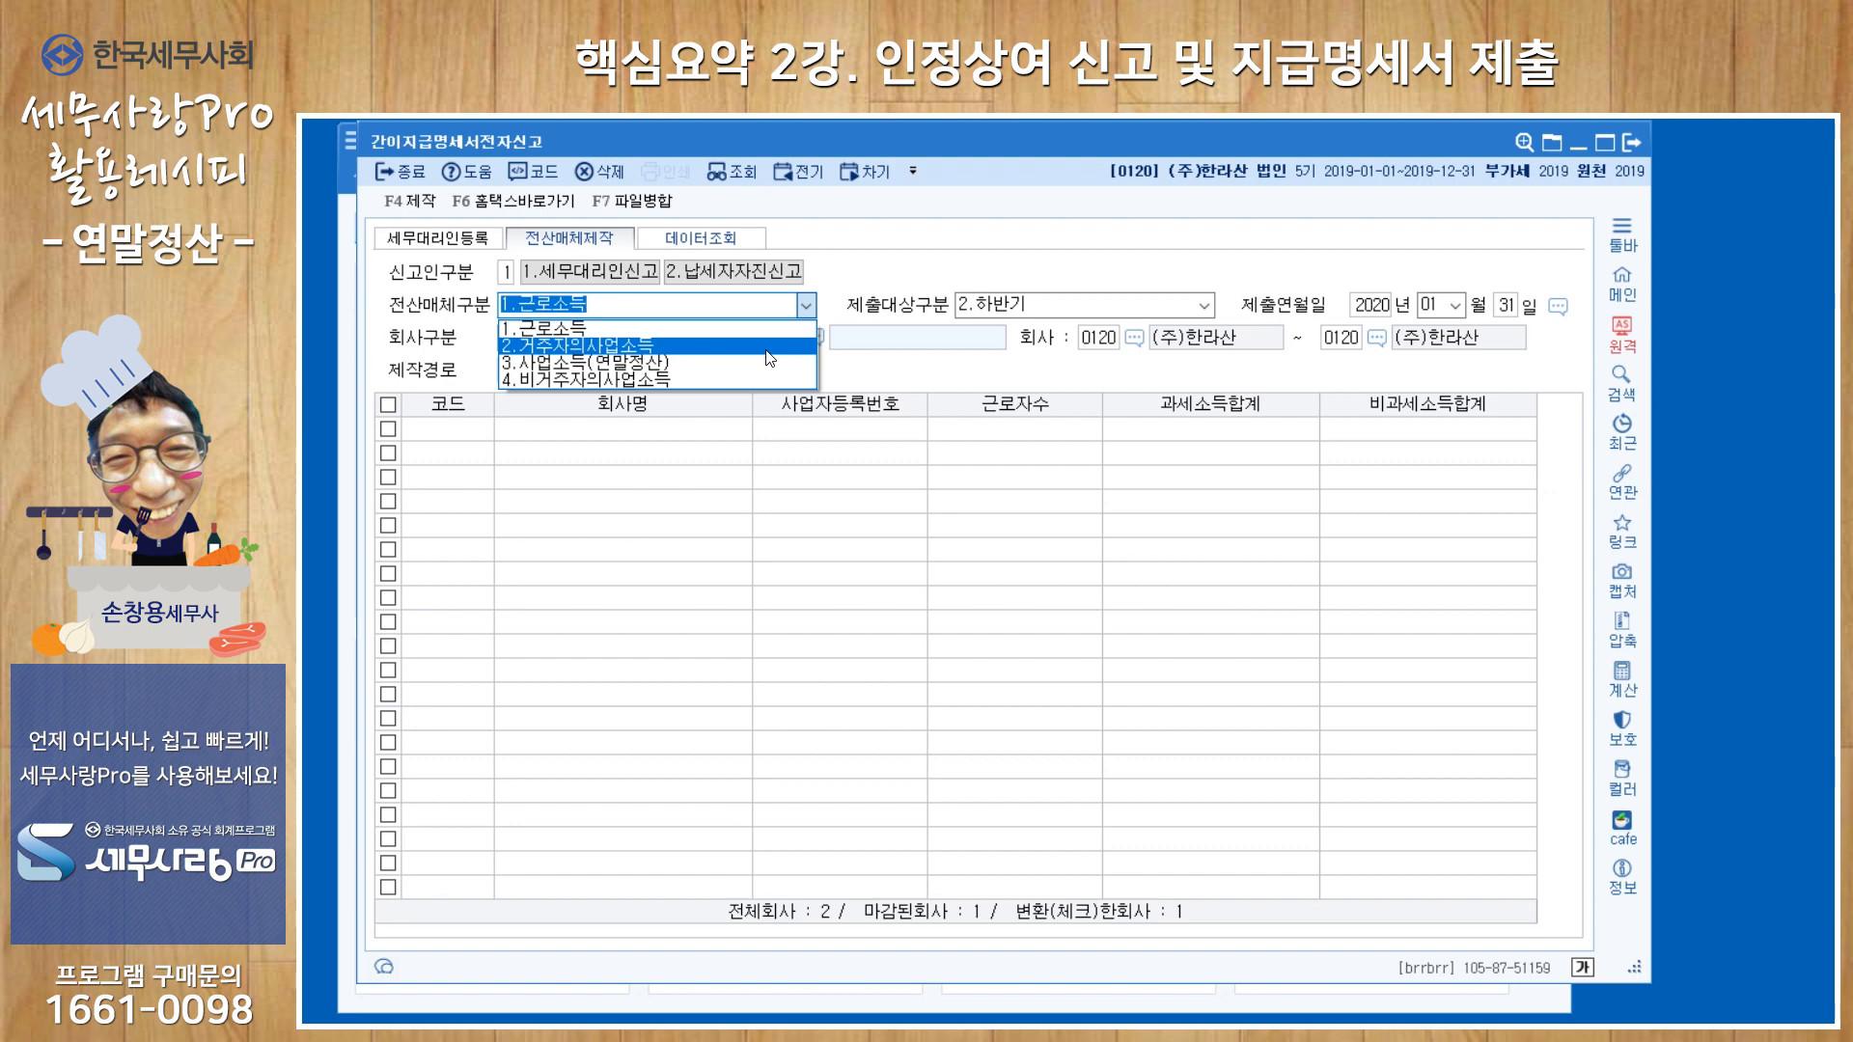
pyautogui.click(767, 346)
pyautogui.press('Return')
pyautogui.press('Return')
pyautogui.press('Return')
pyautogui.press('Return')
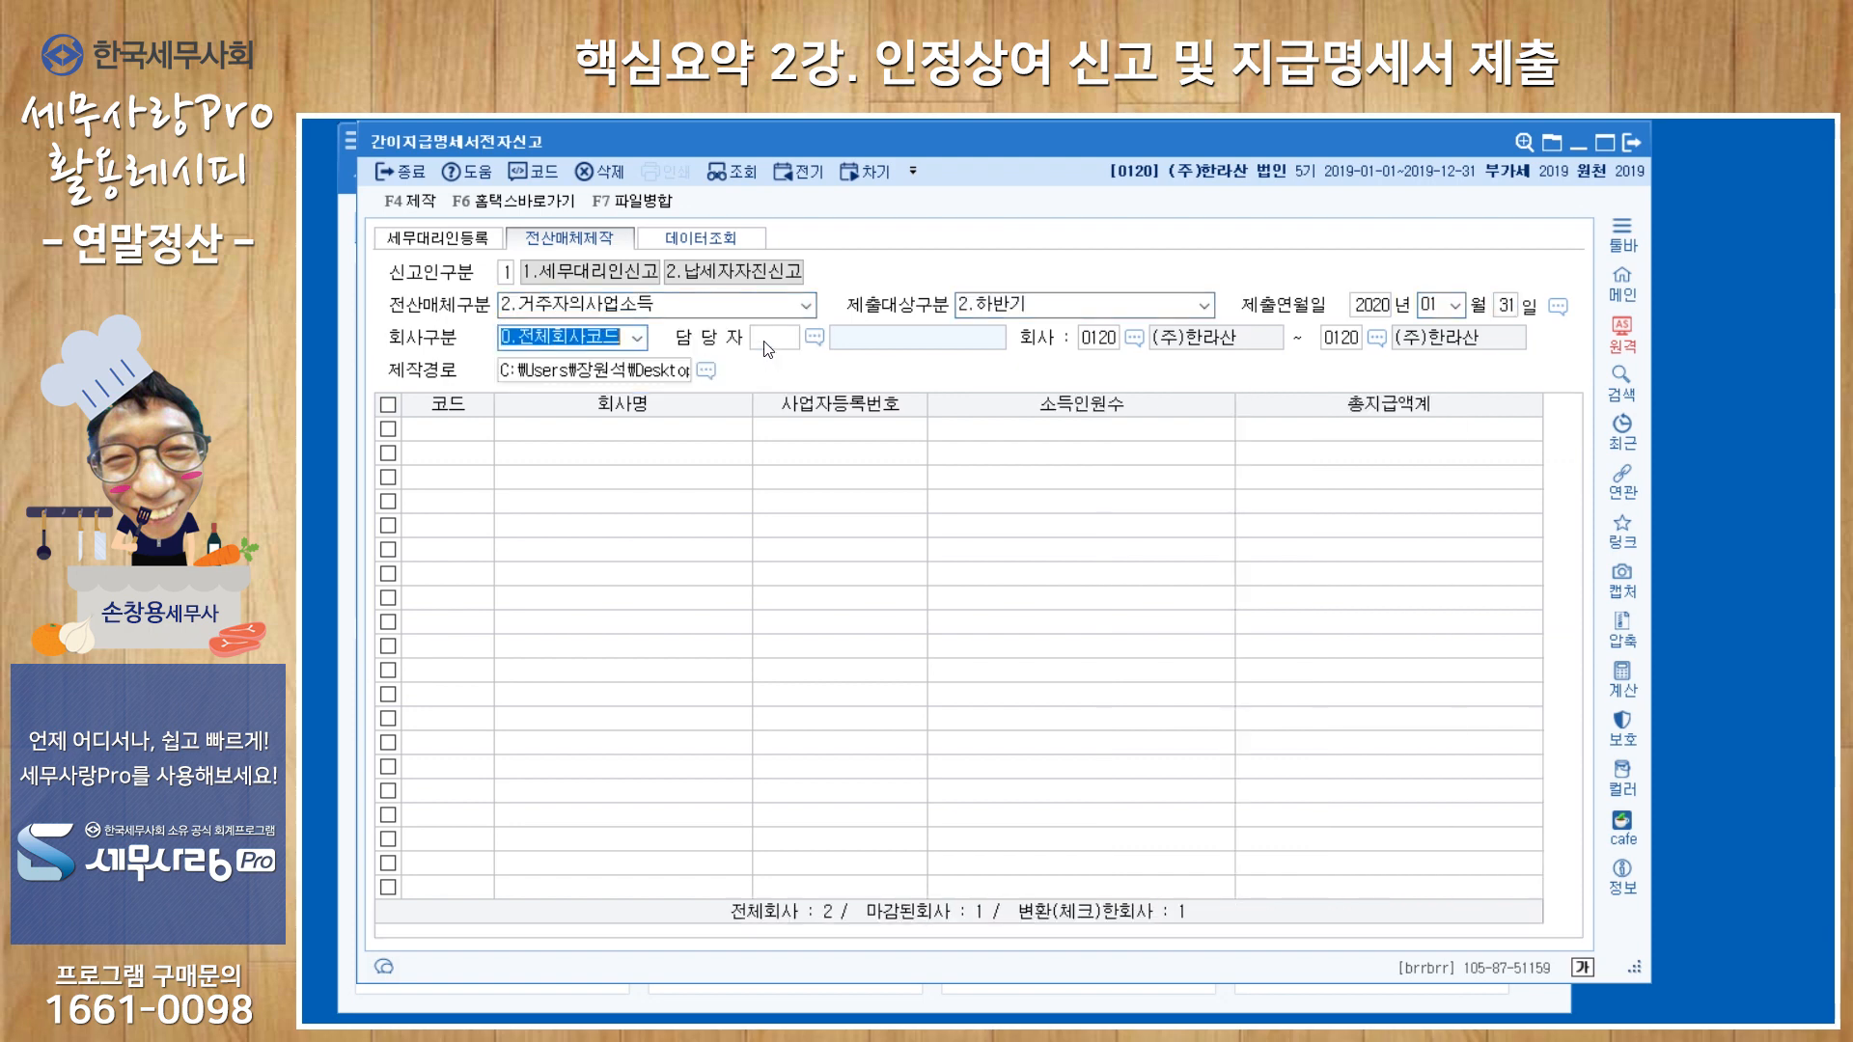
# Load the business-income simplified statements for 1.현재회사코드, (주)한라산, and close the e-filing form.
pyautogui.press('Return')
pyautogui.hotkey('shift', 'Tab')
pyautogui.press('1')
pyautogui.press('Return')
pyautogui.press('Return')
pyautogui.press('Return')
pyautogui.press('Return')
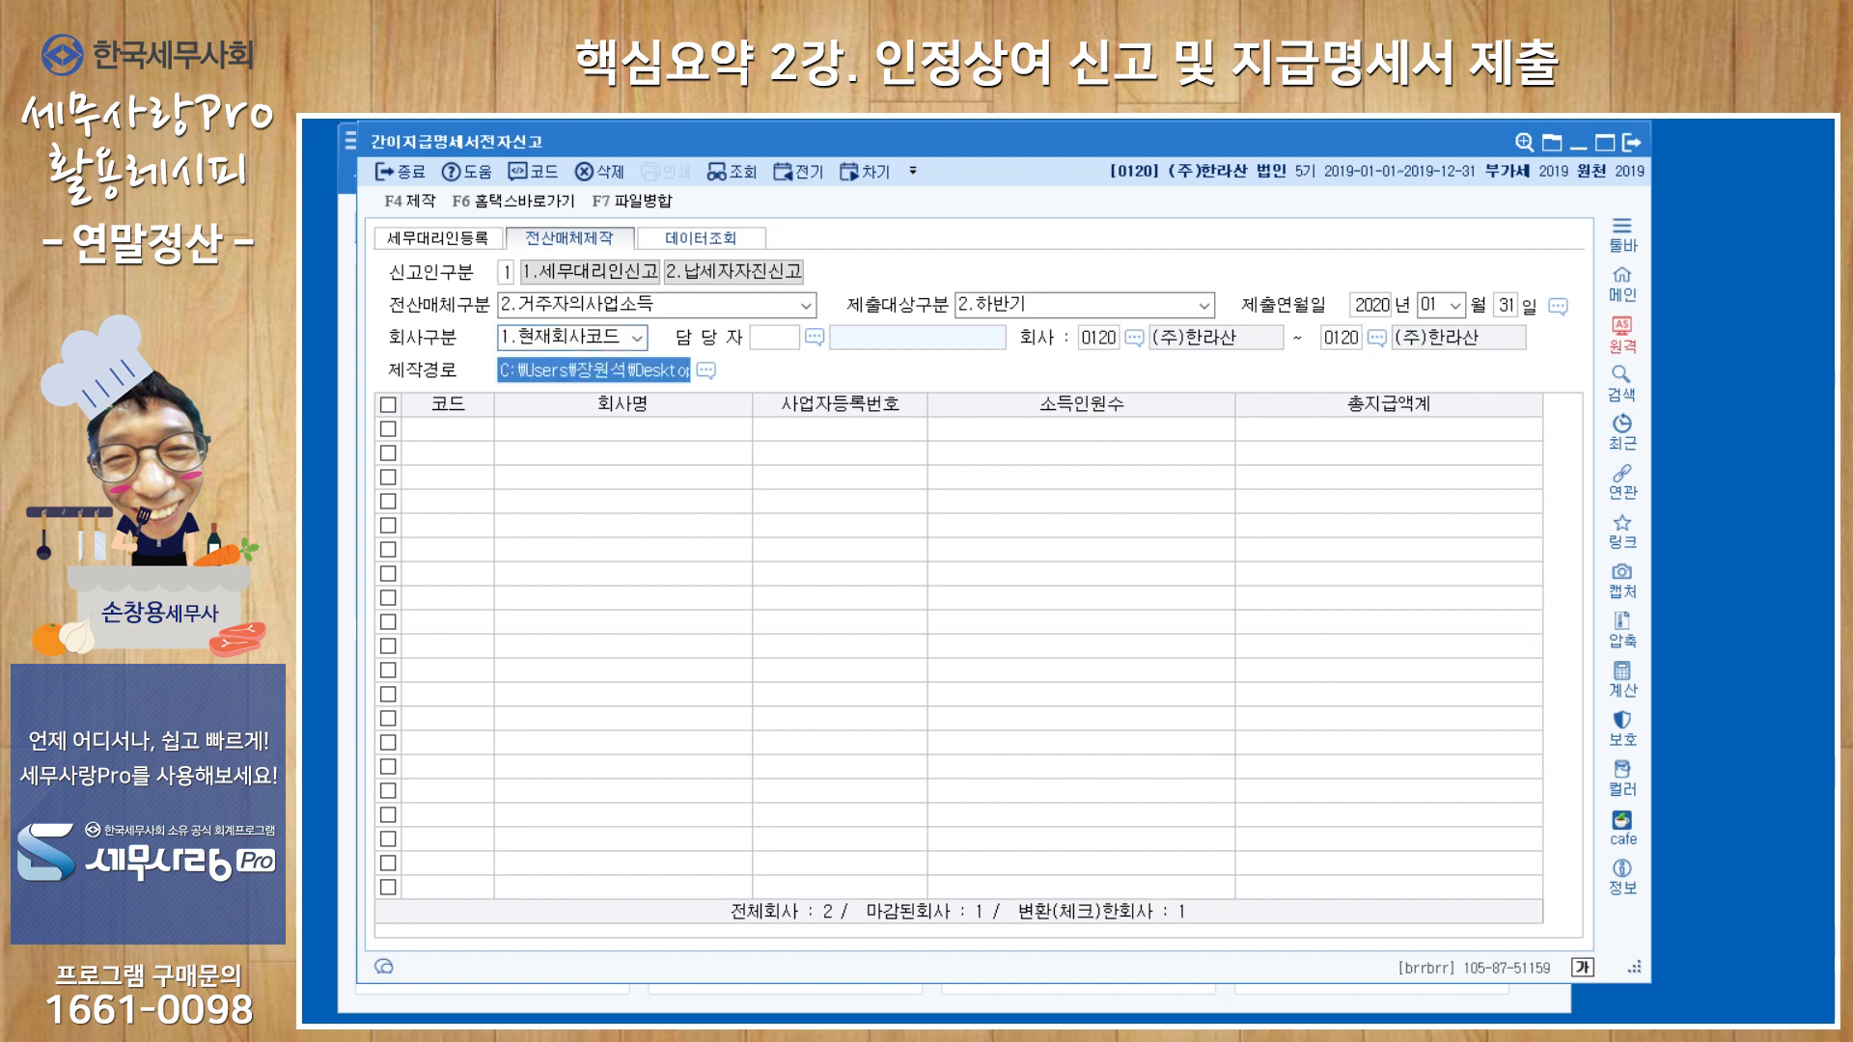
pyautogui.press('Return')
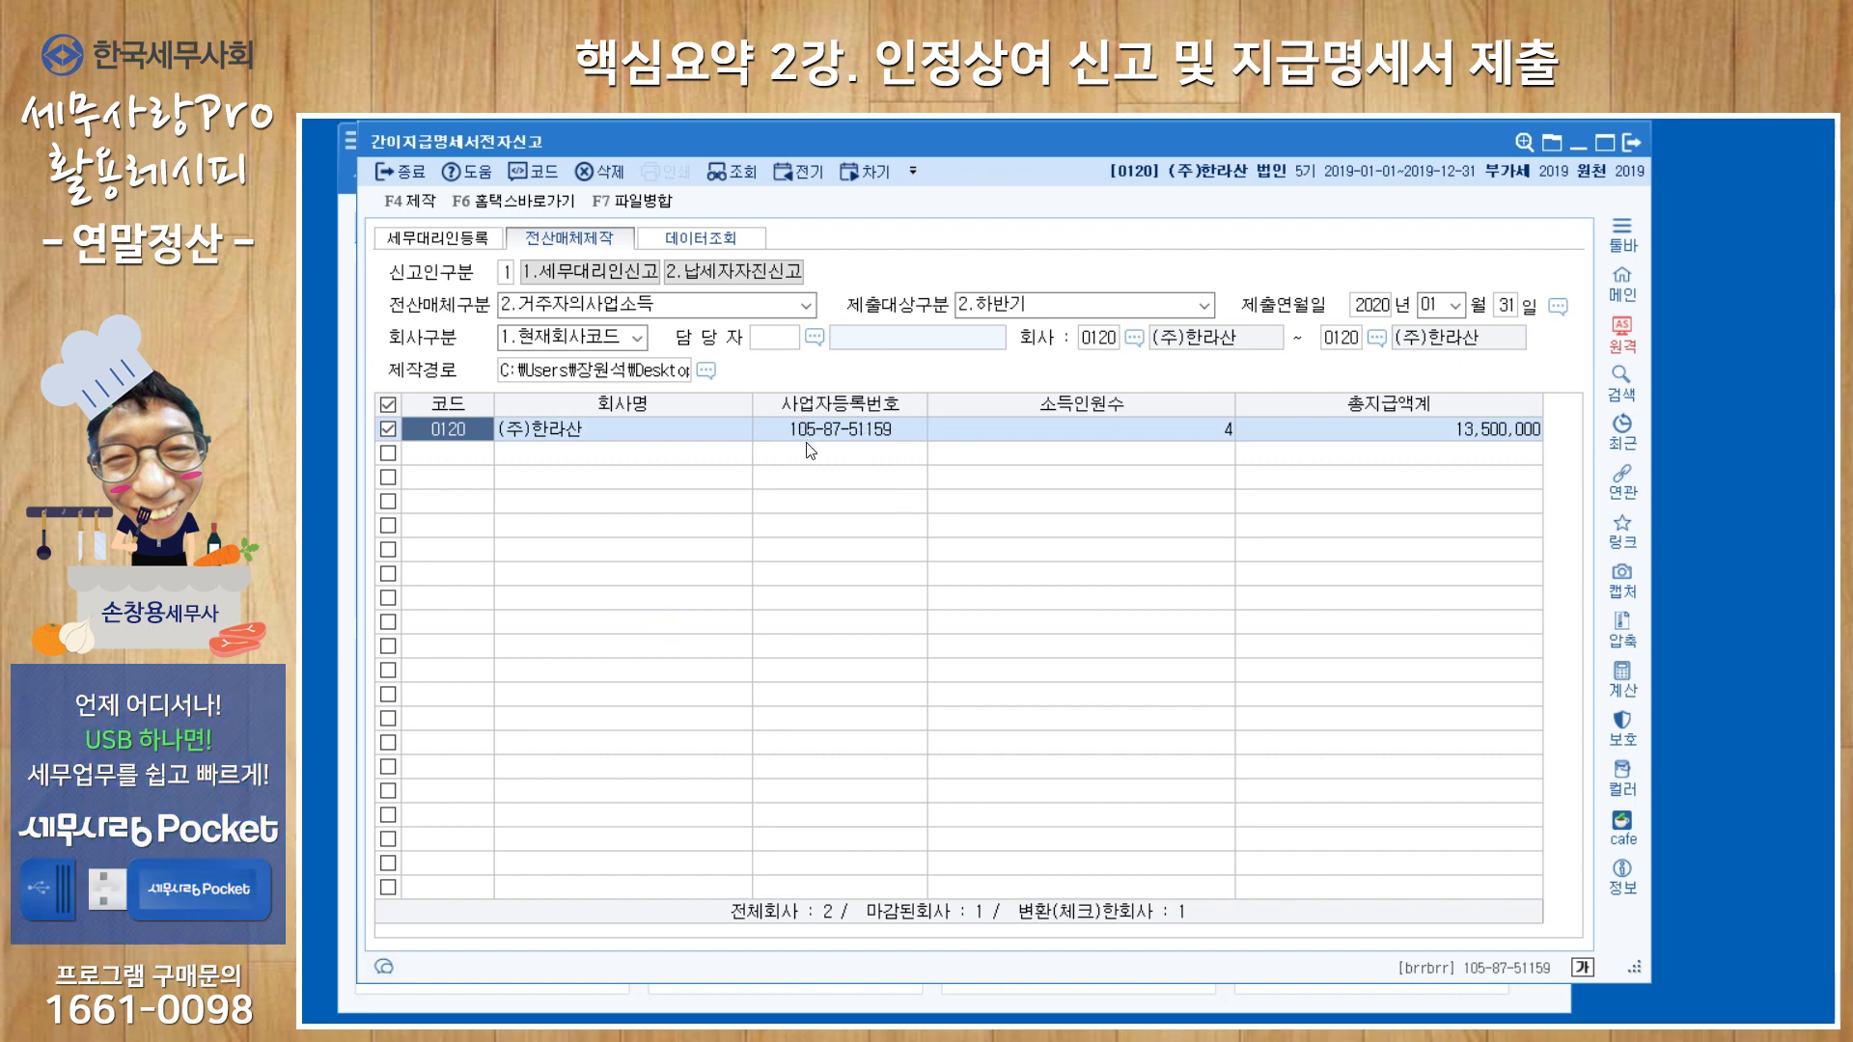
pyautogui.click(1631, 143)
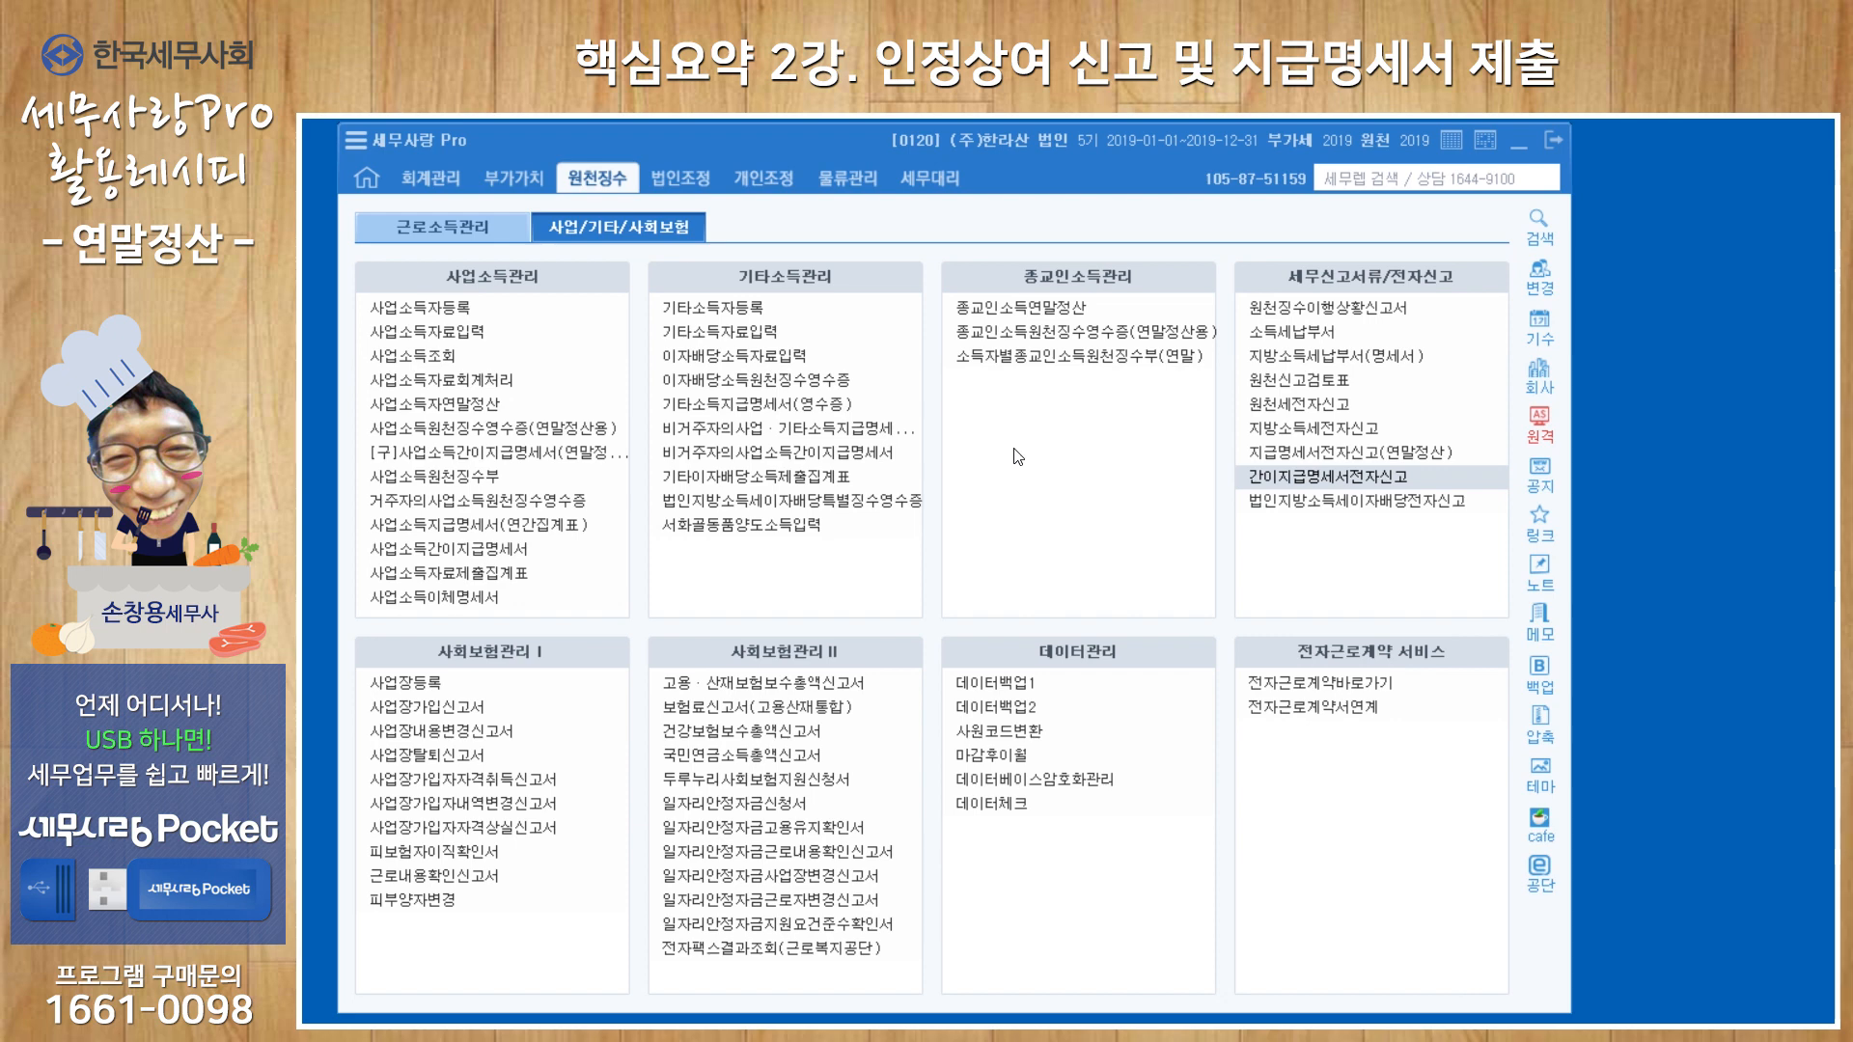
# Check the employees' closing status in 근로소득원천징수영수증 under 2.총괄 and close the form.
pyautogui.click(450, 232)
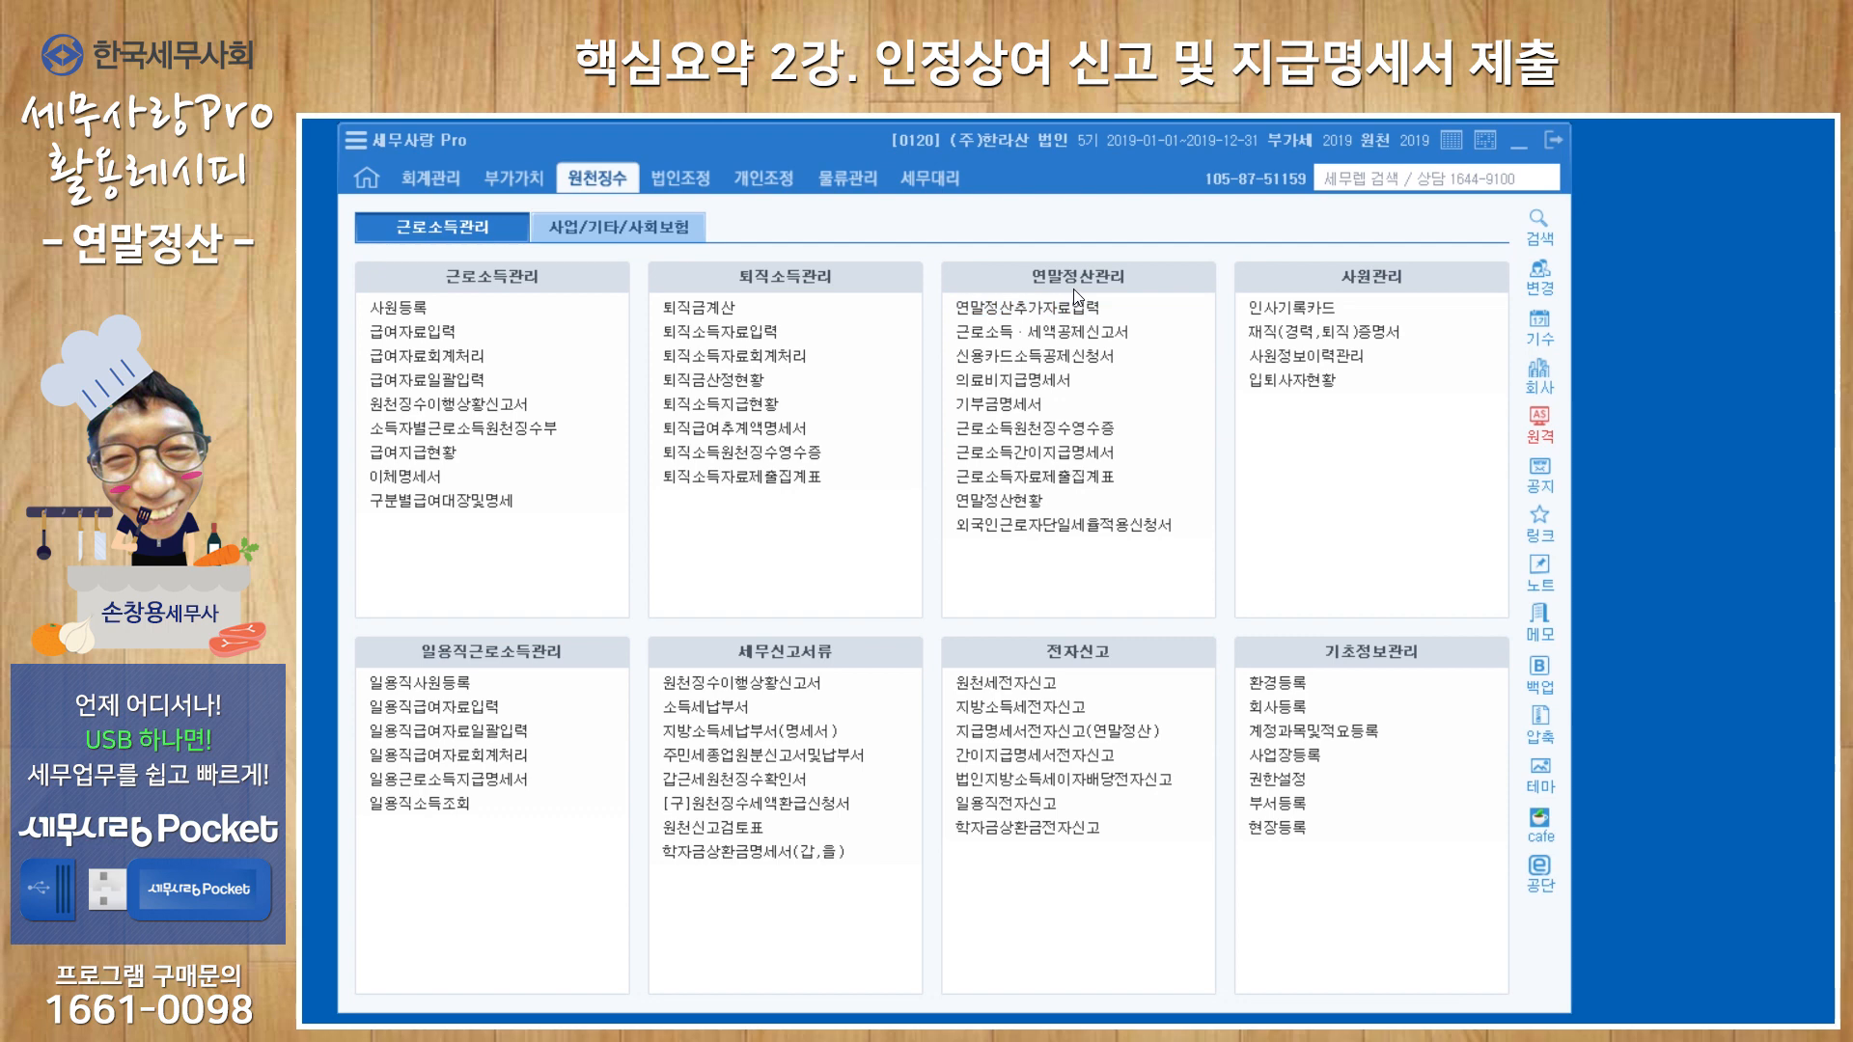
pyautogui.click(1063, 427)
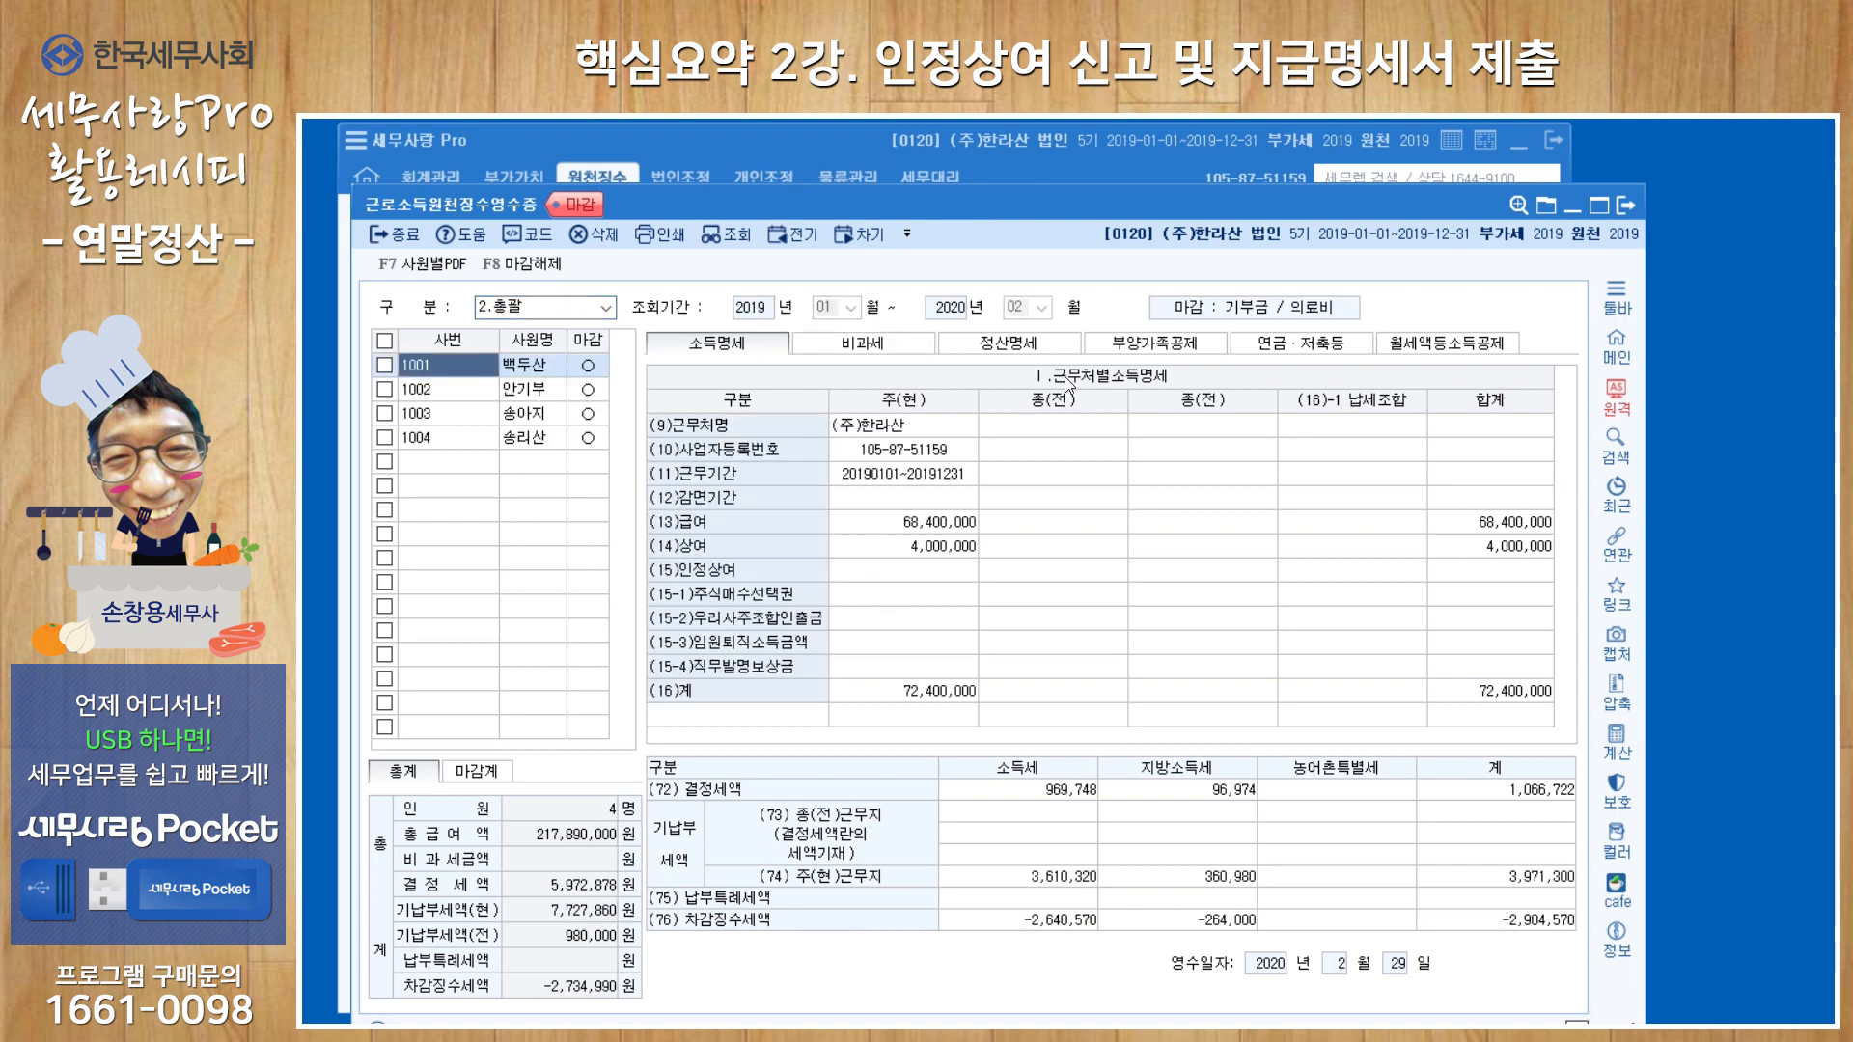
pyautogui.click(1623, 208)
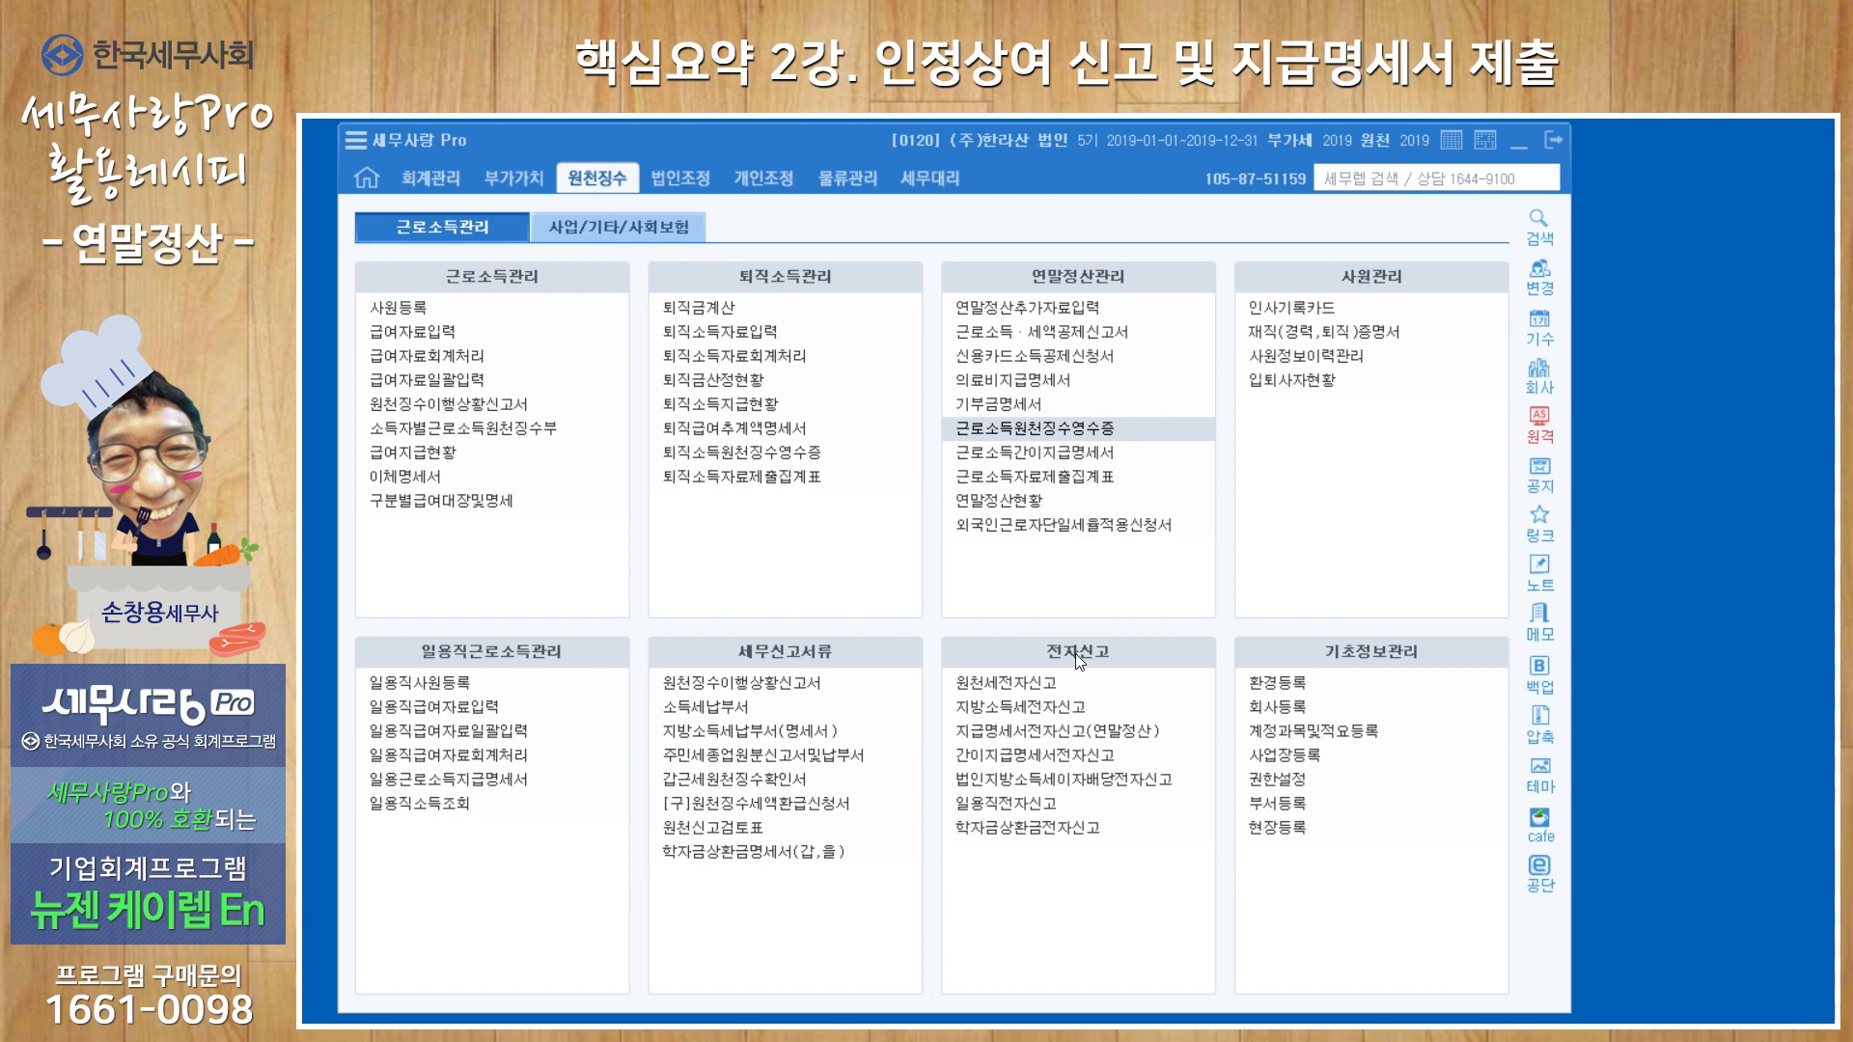
# Open 지급명세서전자신고(연말정산) and set it to 1.세무대리인신고, 1.근로소득지급명세서 and 1.연간(1.1~12.31)지급분.
pyautogui.click(1077, 739)
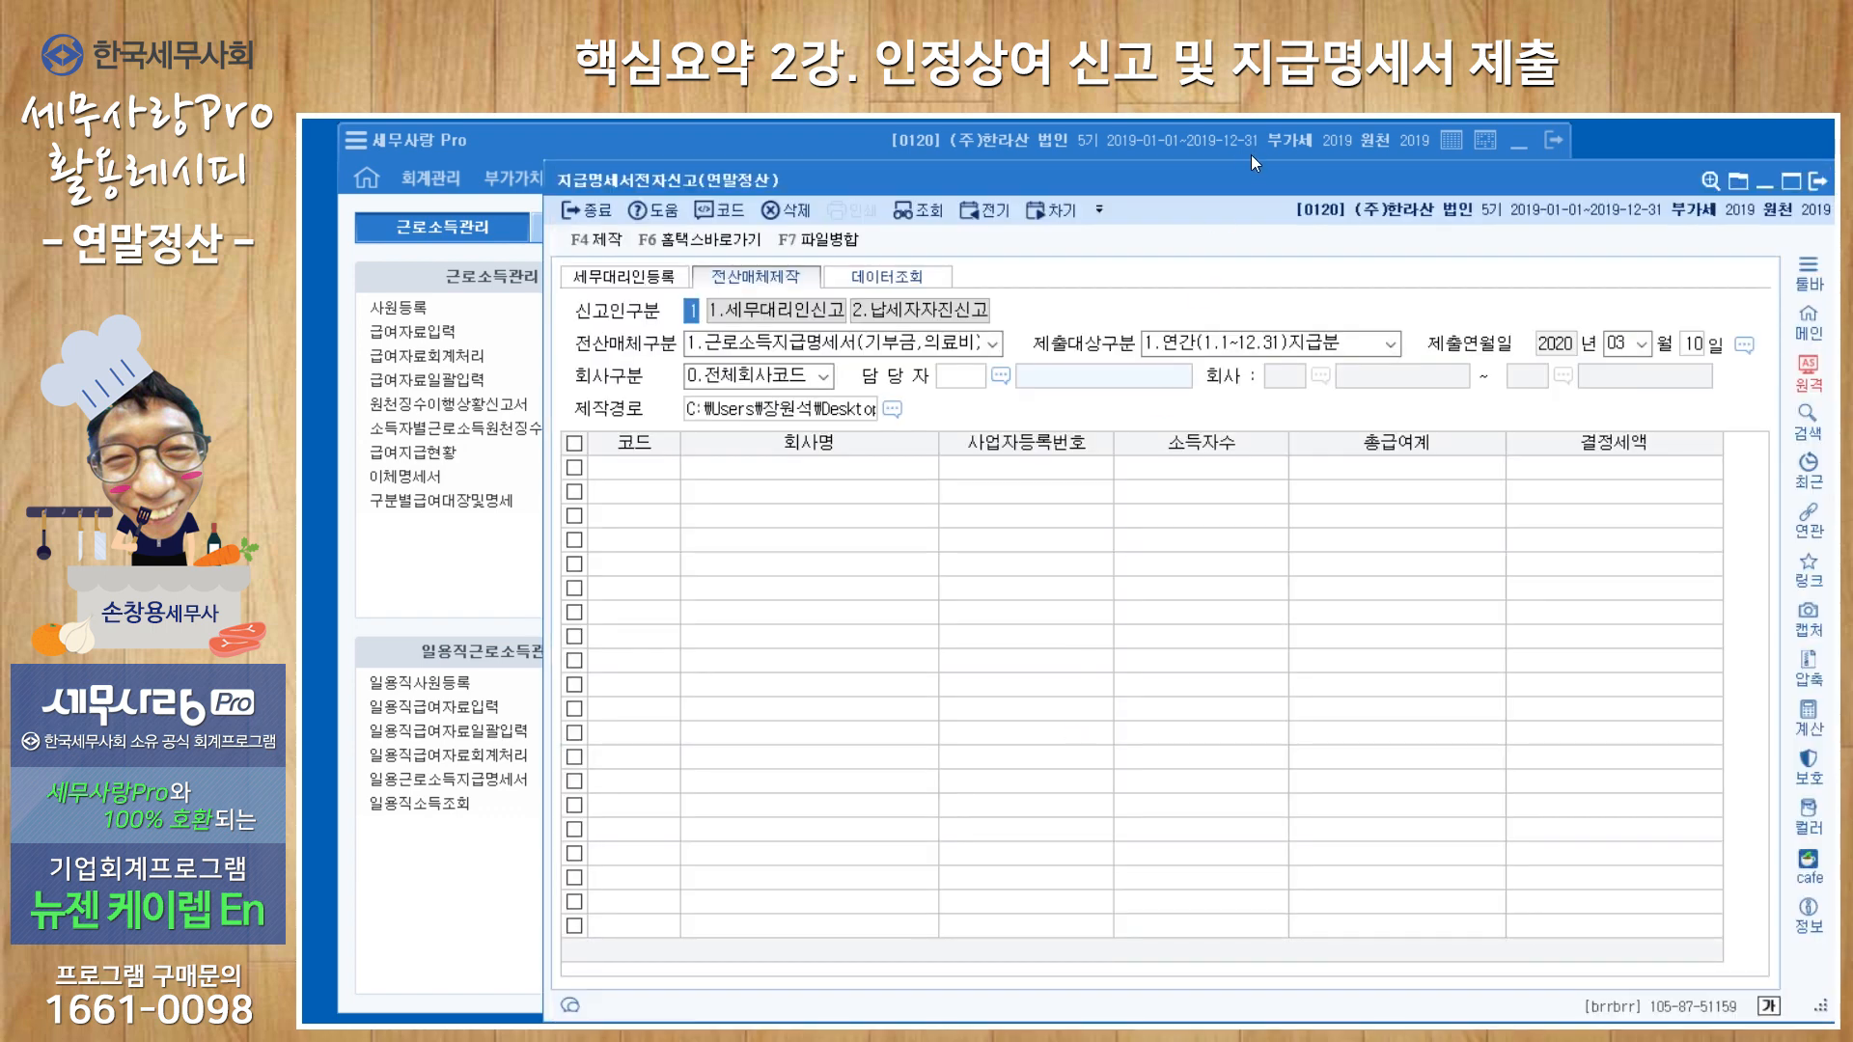
pyautogui.moveTo(1241, 181); pyautogui.dragTo(1063, 170)
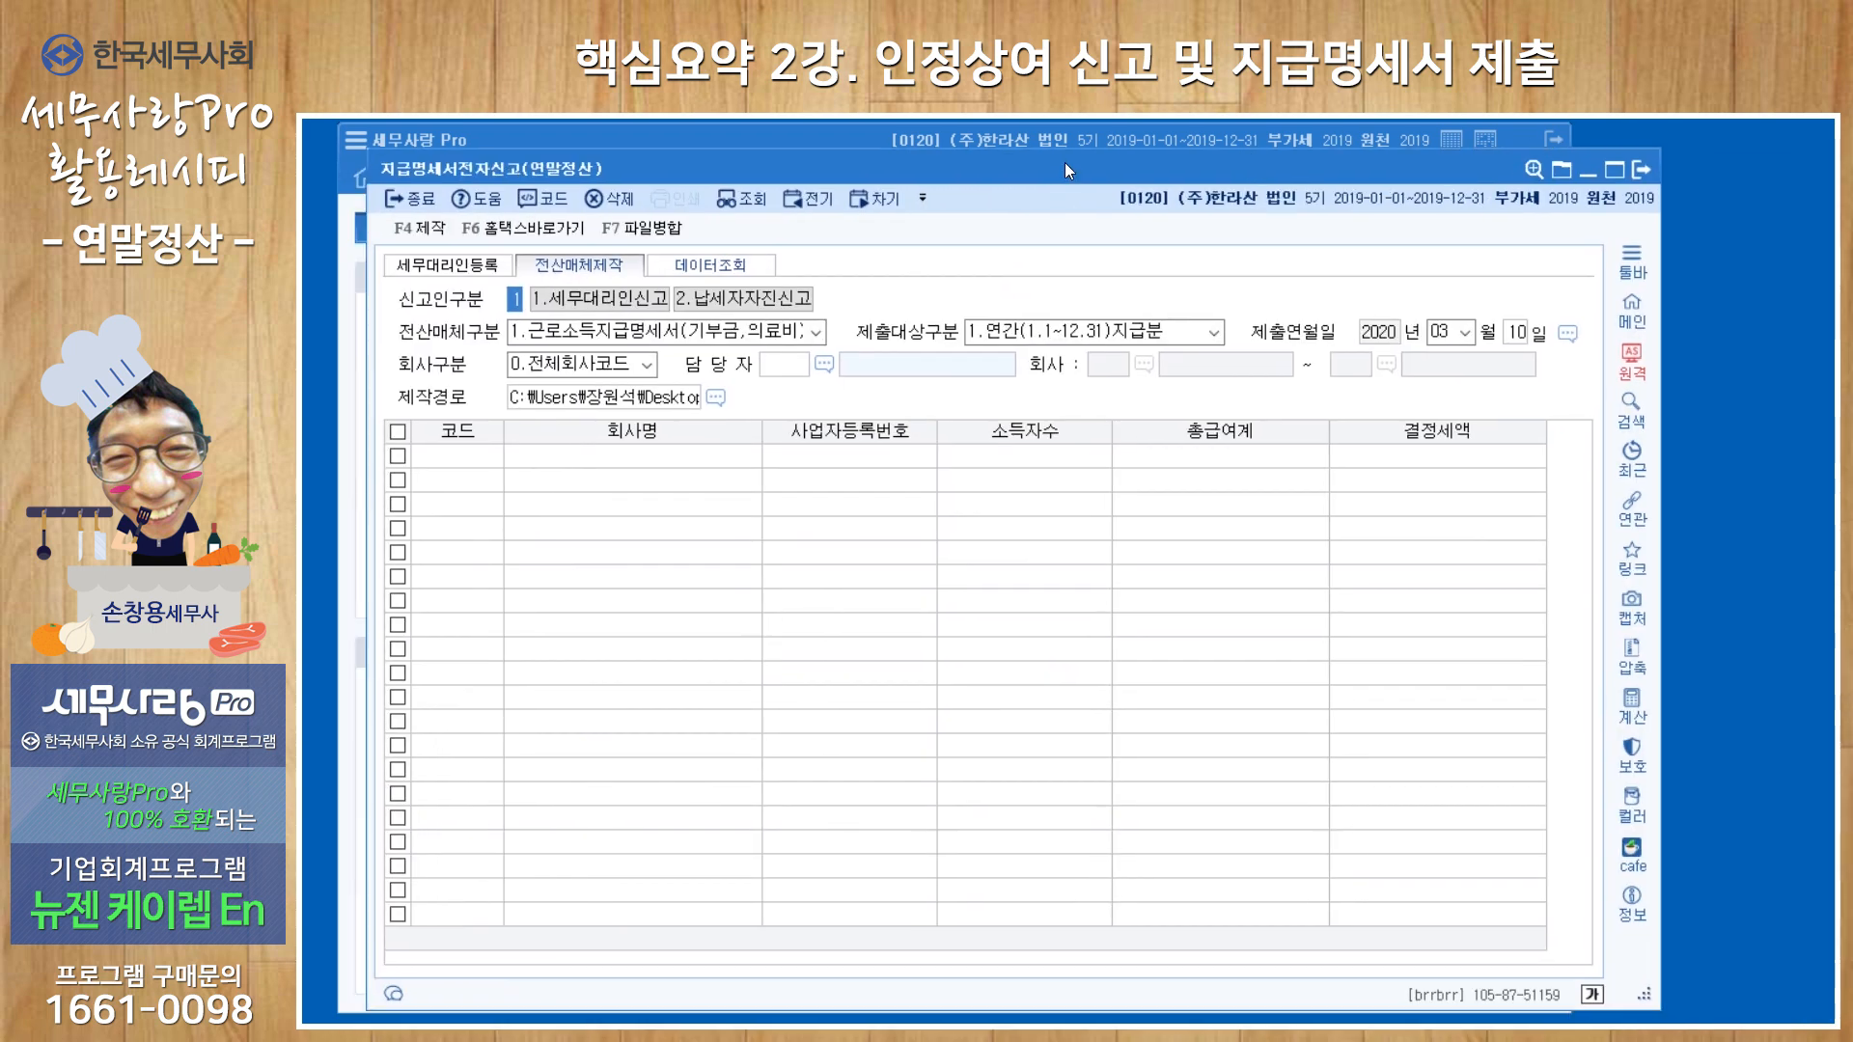
pyautogui.press('Return')
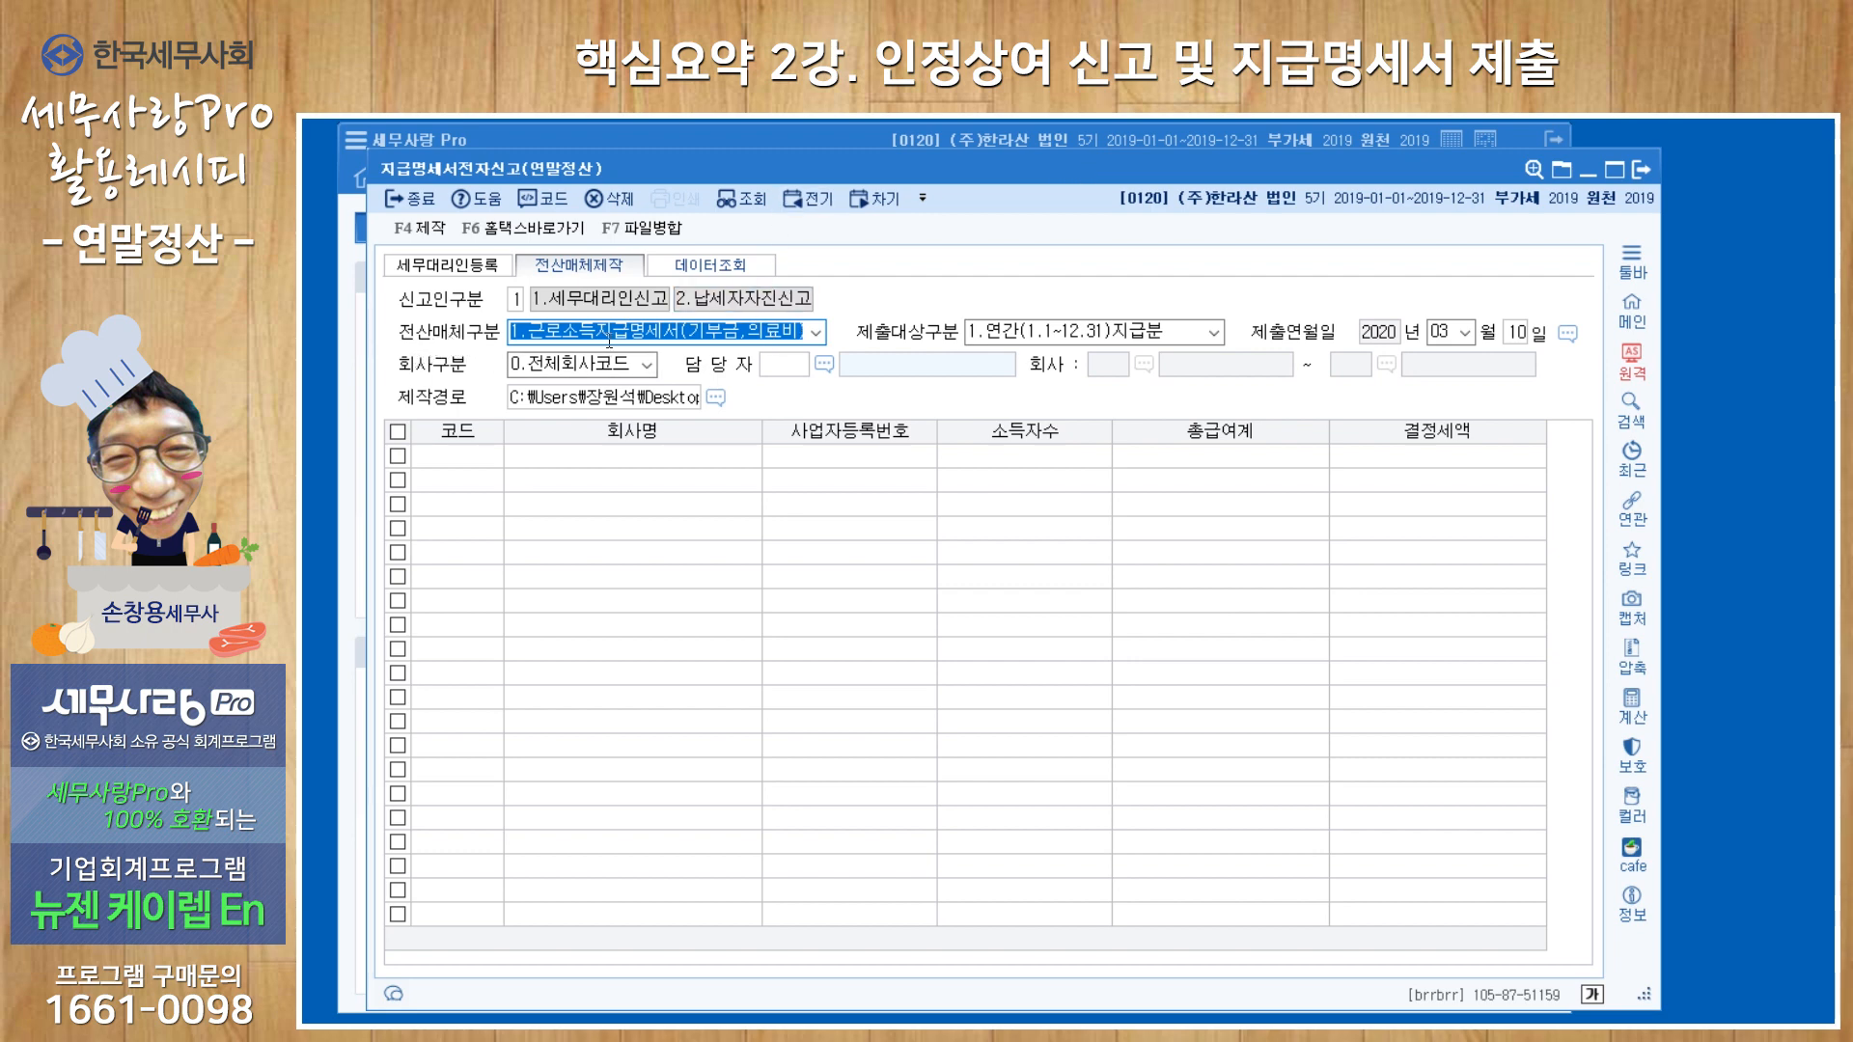
pyautogui.click(816, 334)
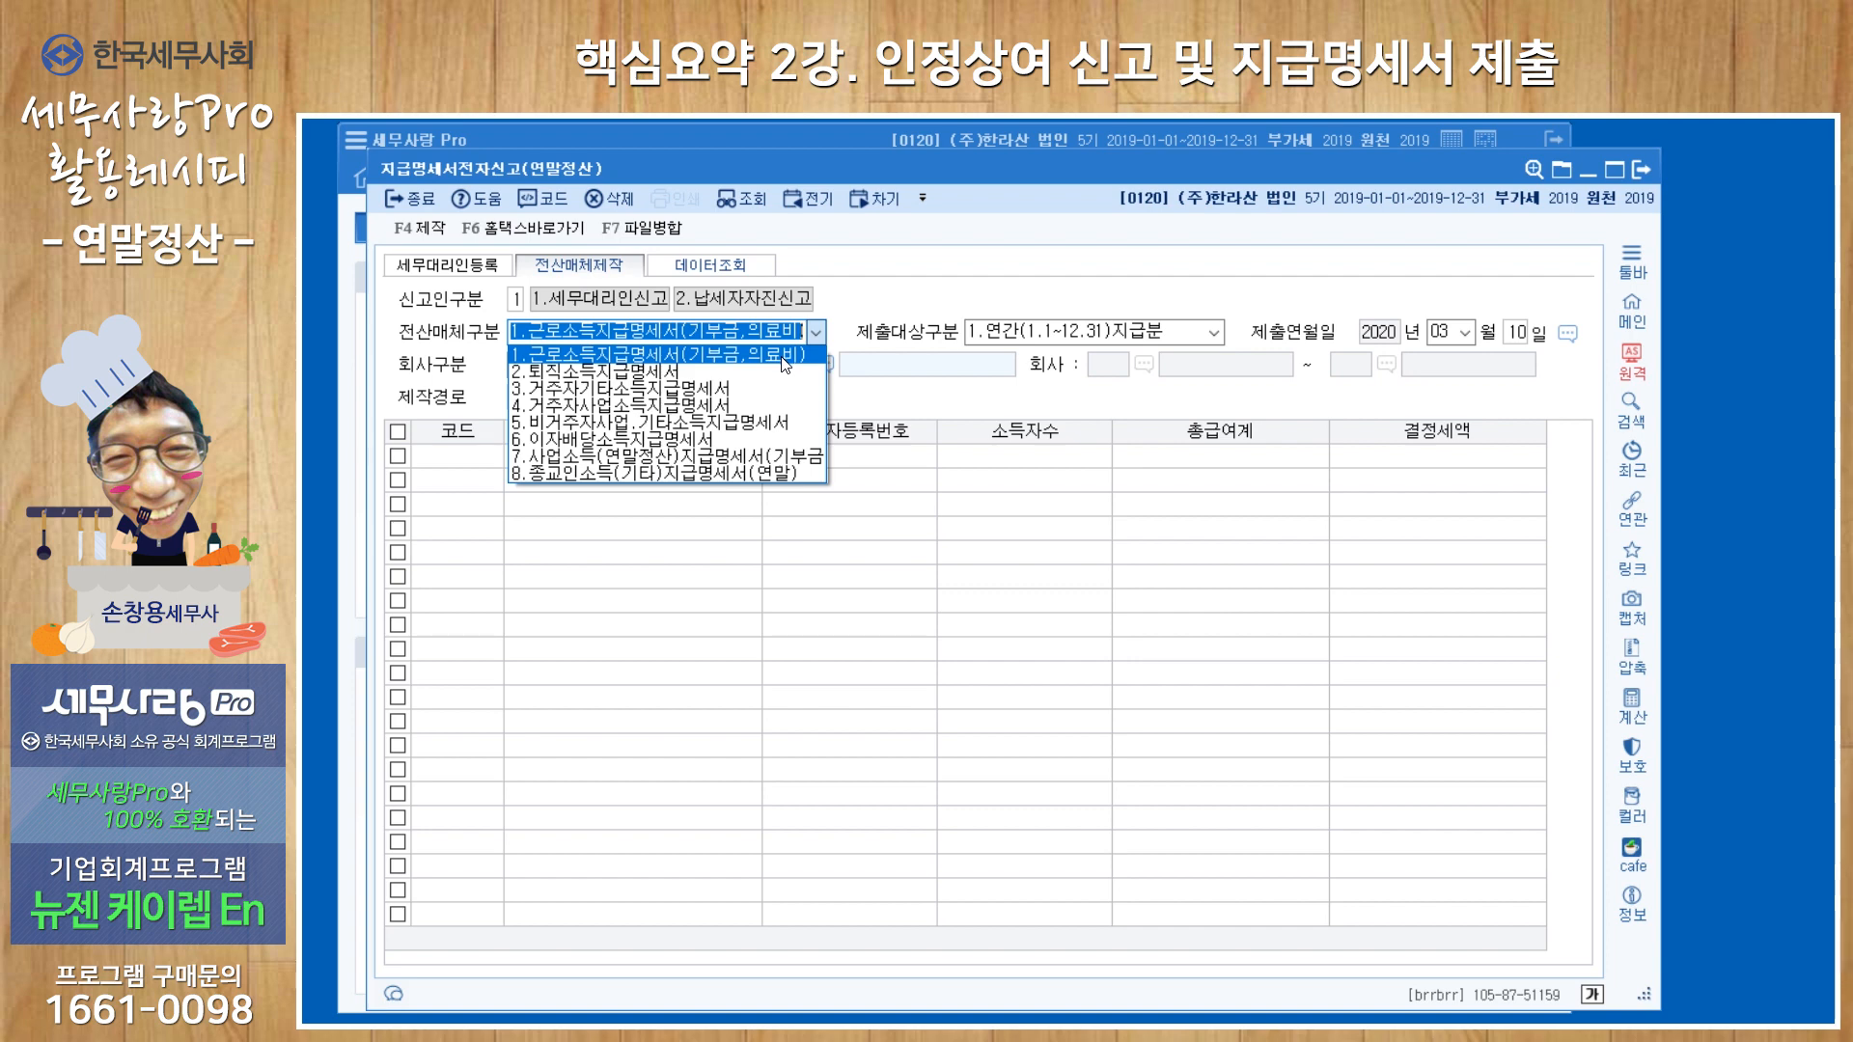
pyautogui.click(818, 336)
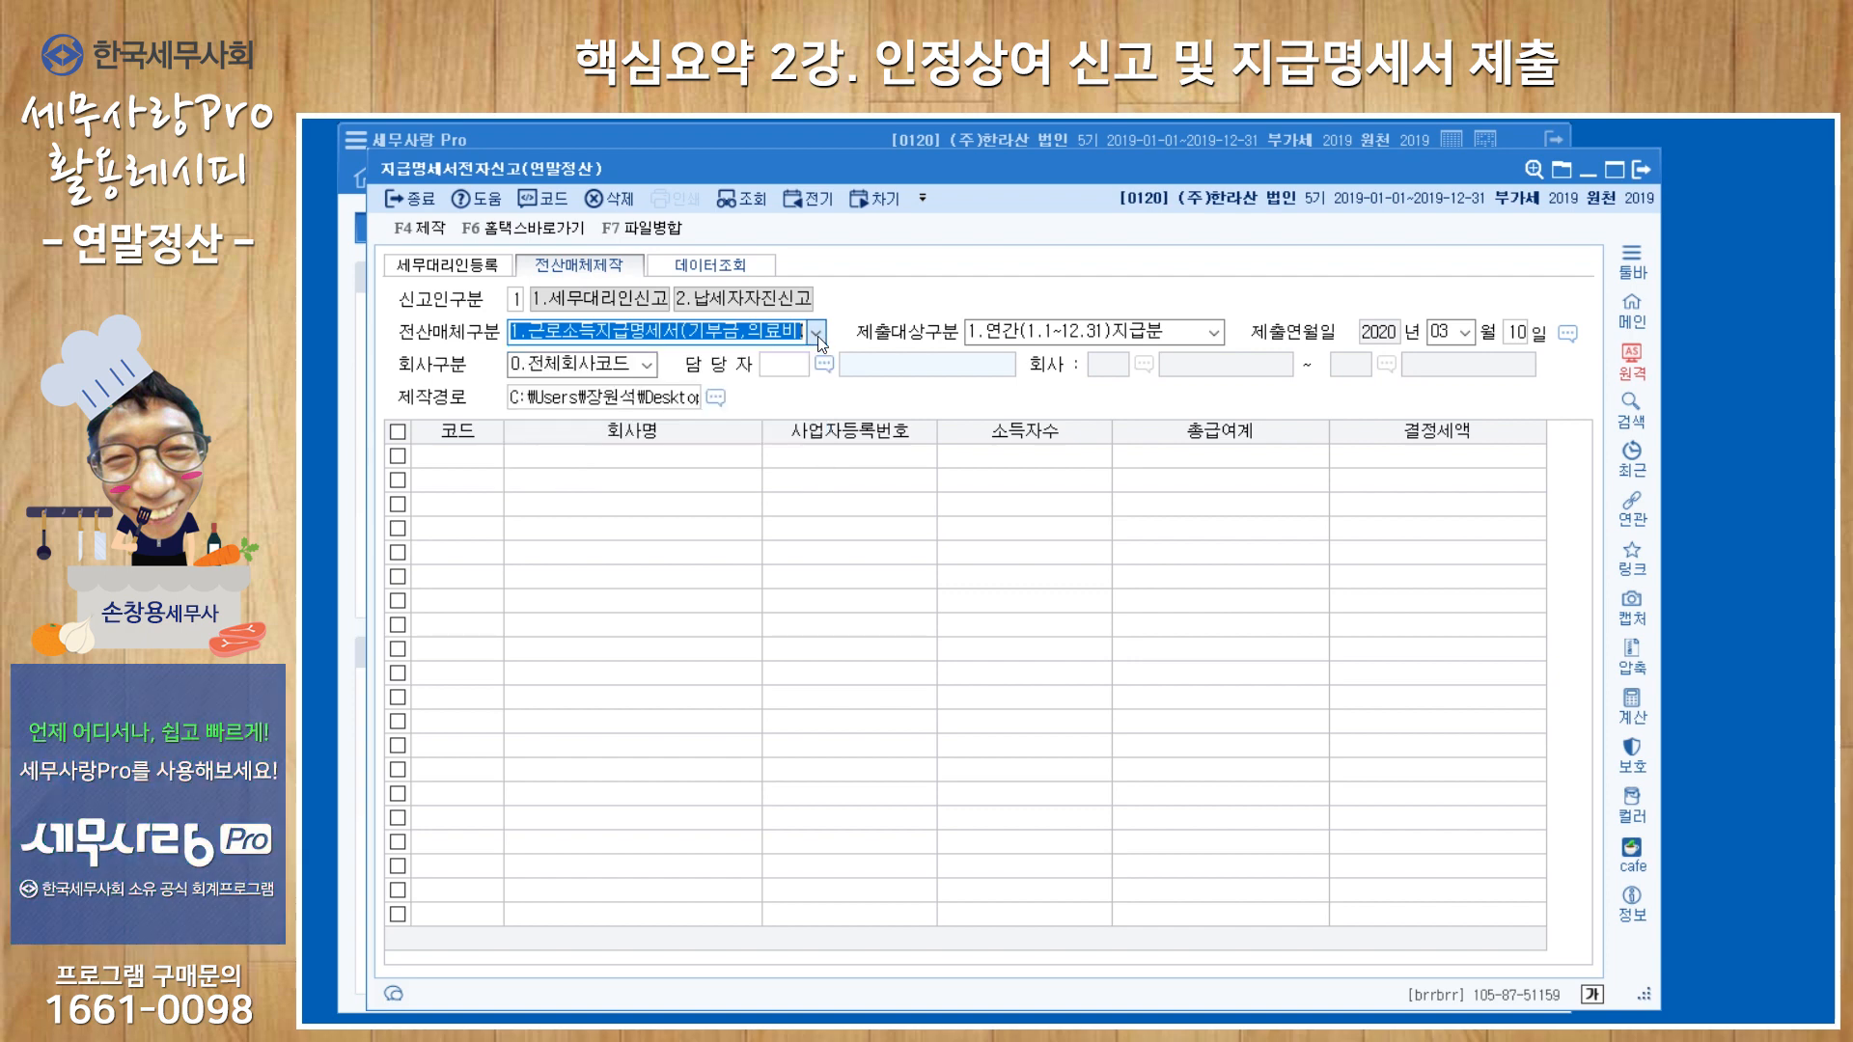
pyautogui.press('Return')
pyautogui.press('Return')
pyautogui.press('Return')
pyautogui.press('Return')
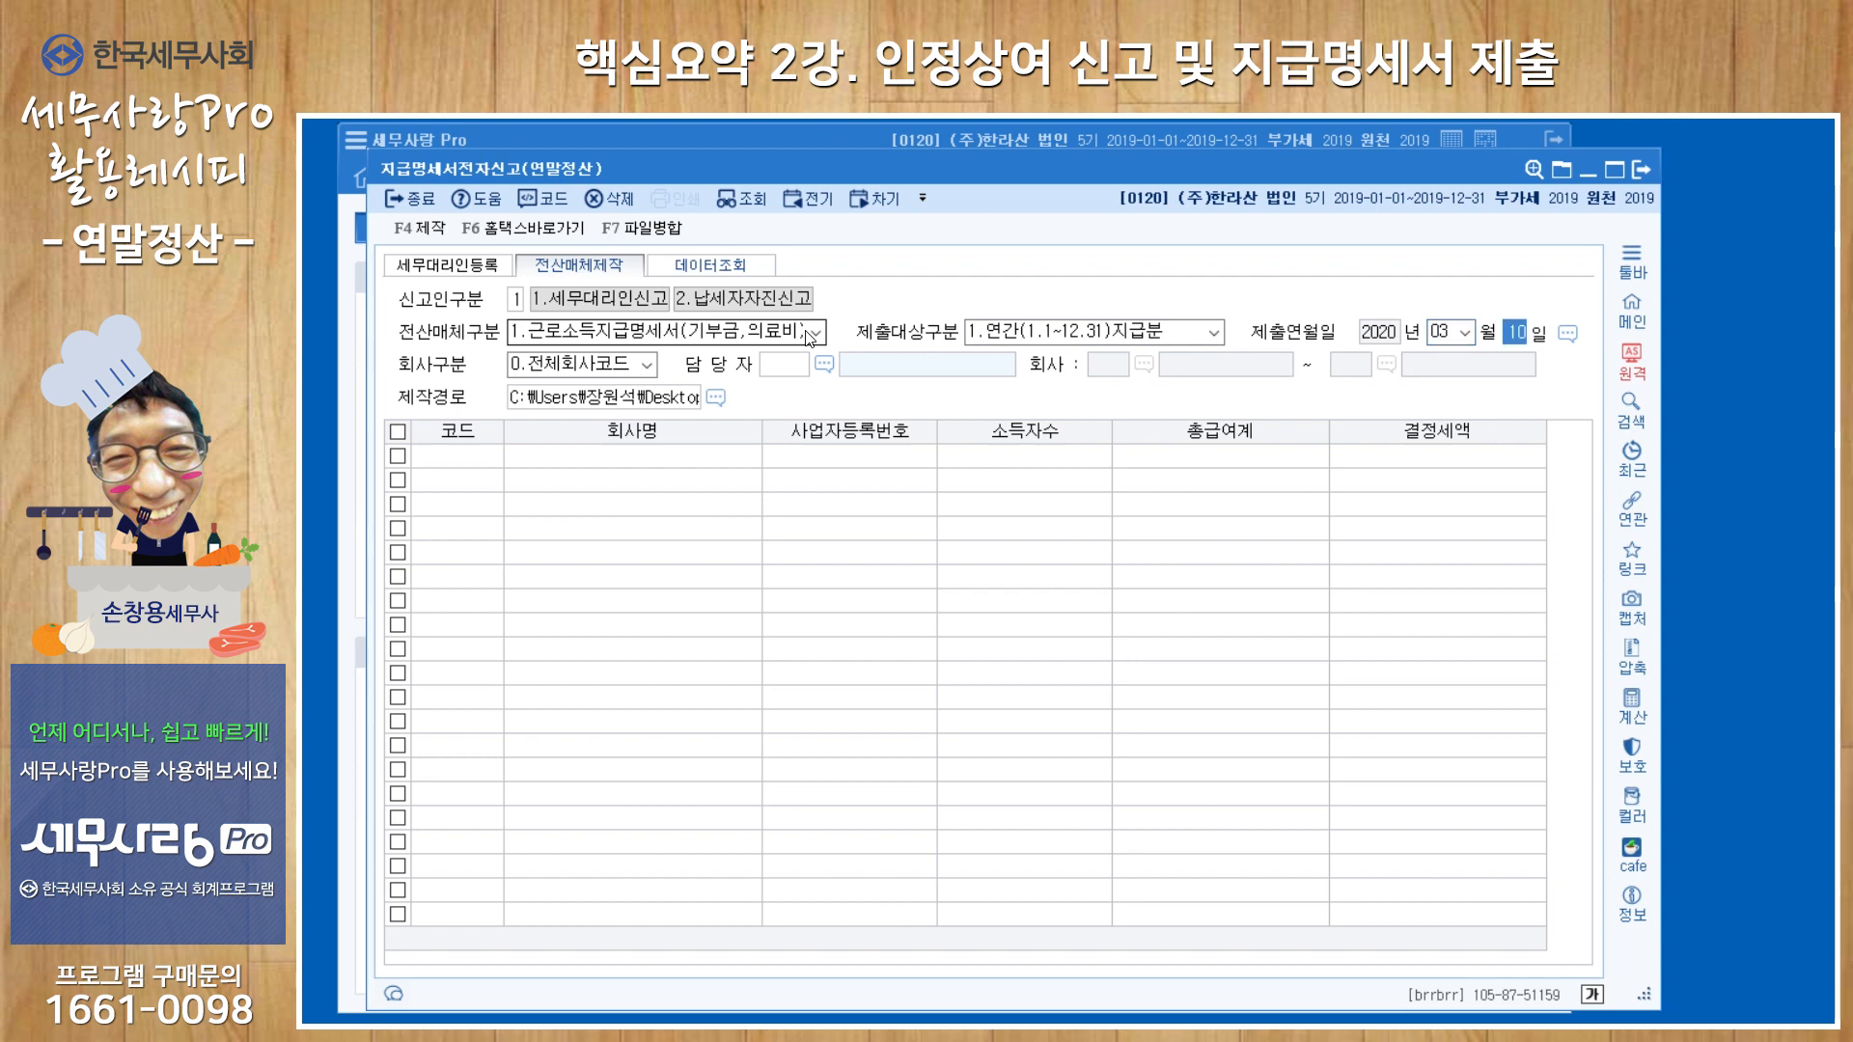
# Load the earned-income payment statements by 1.회사구간별 for (주)한라산 only and close the e-filing form.
pyautogui.press('Return')
pyautogui.hotkey('shift', 'Tab')
pyautogui.press('1')
pyautogui.press('Return')
pyautogui.press('Return')
pyautogui.press('Return')
pyautogui.press('Return')
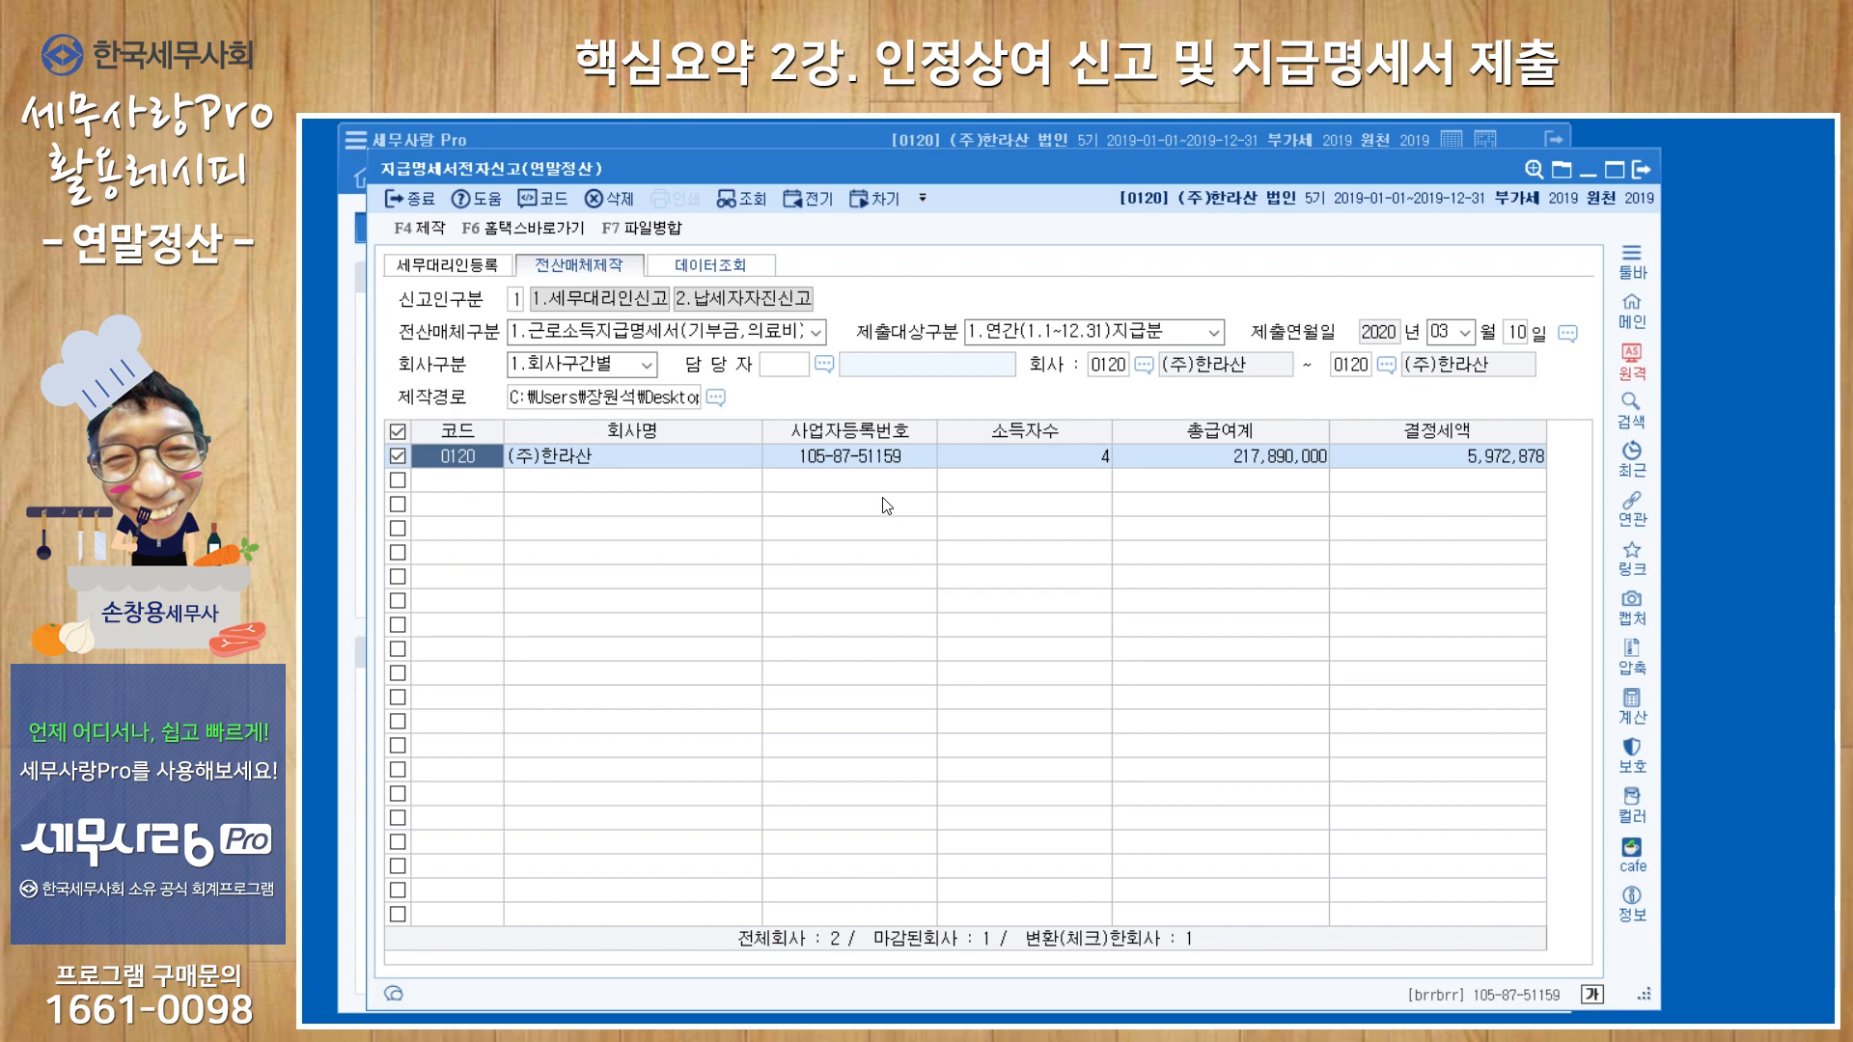
pyautogui.click(1640, 170)
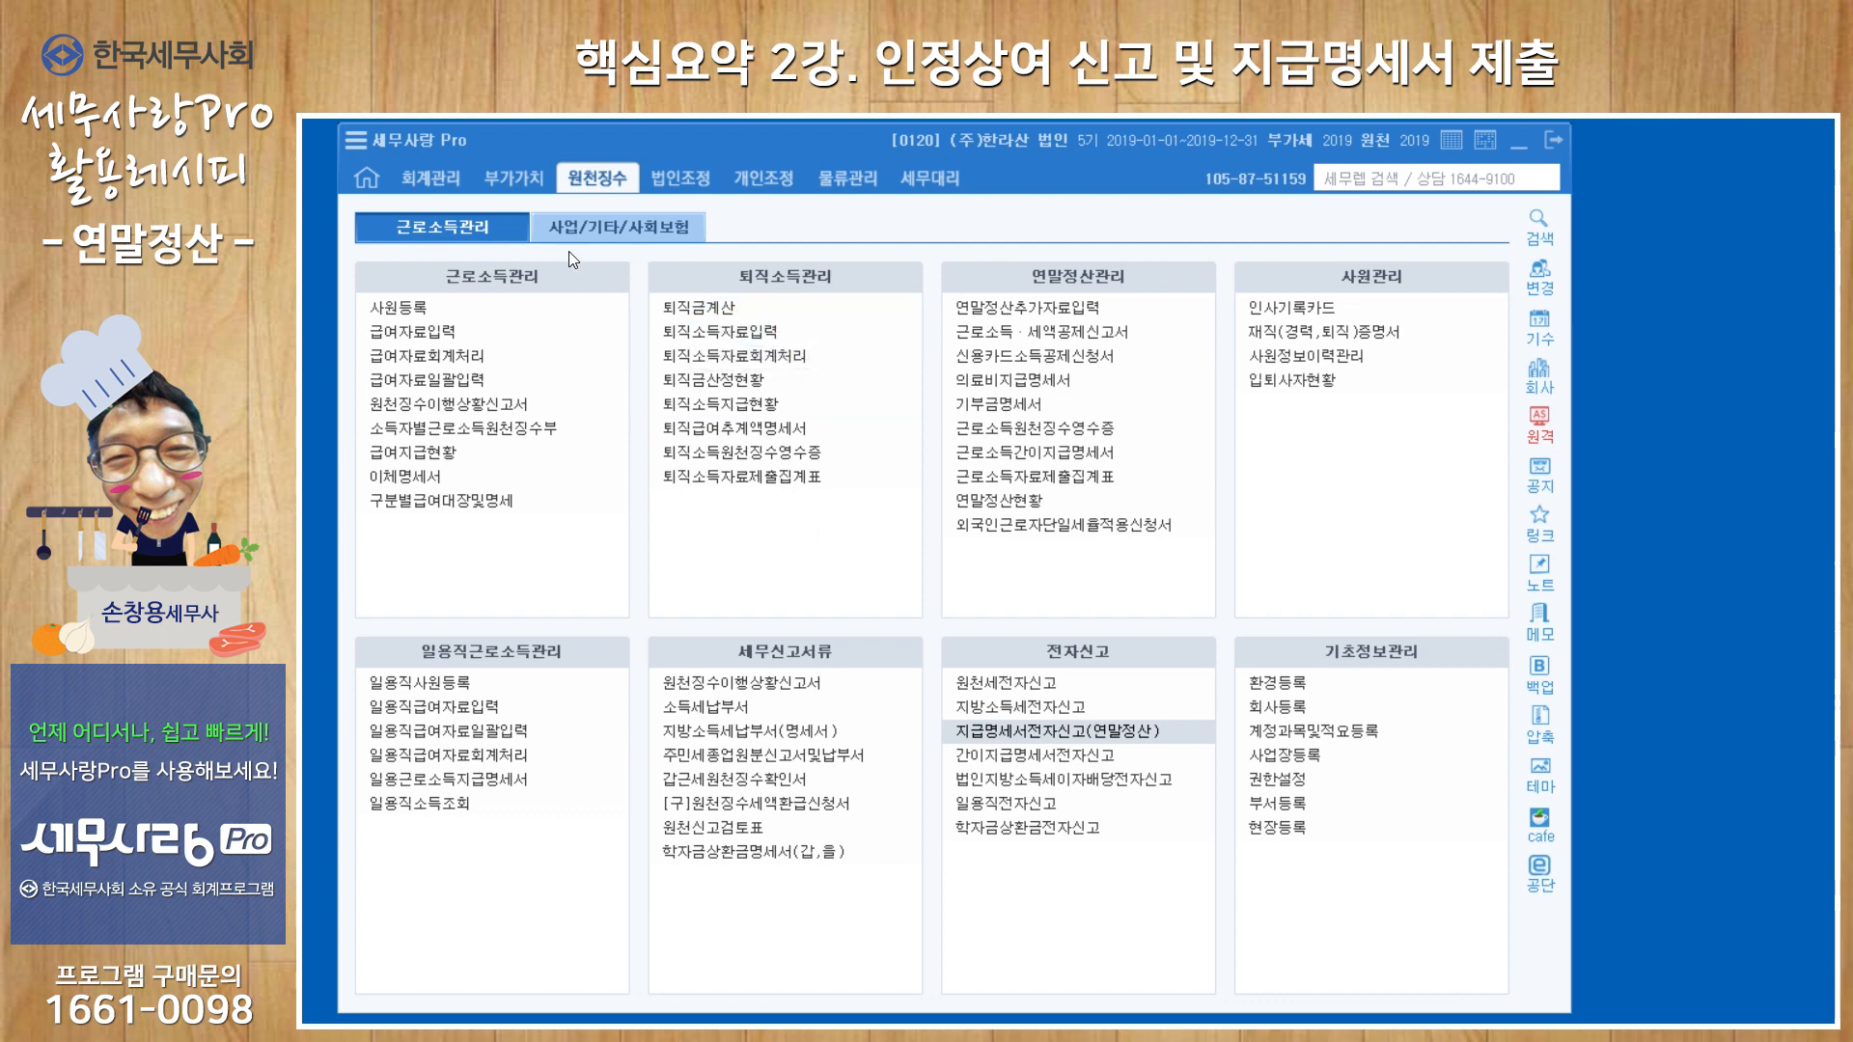
# Look up 사업소득지급명세서(연간집계표) for attribution period 2019-01 to 2019-12.
pyautogui.click(619, 234)
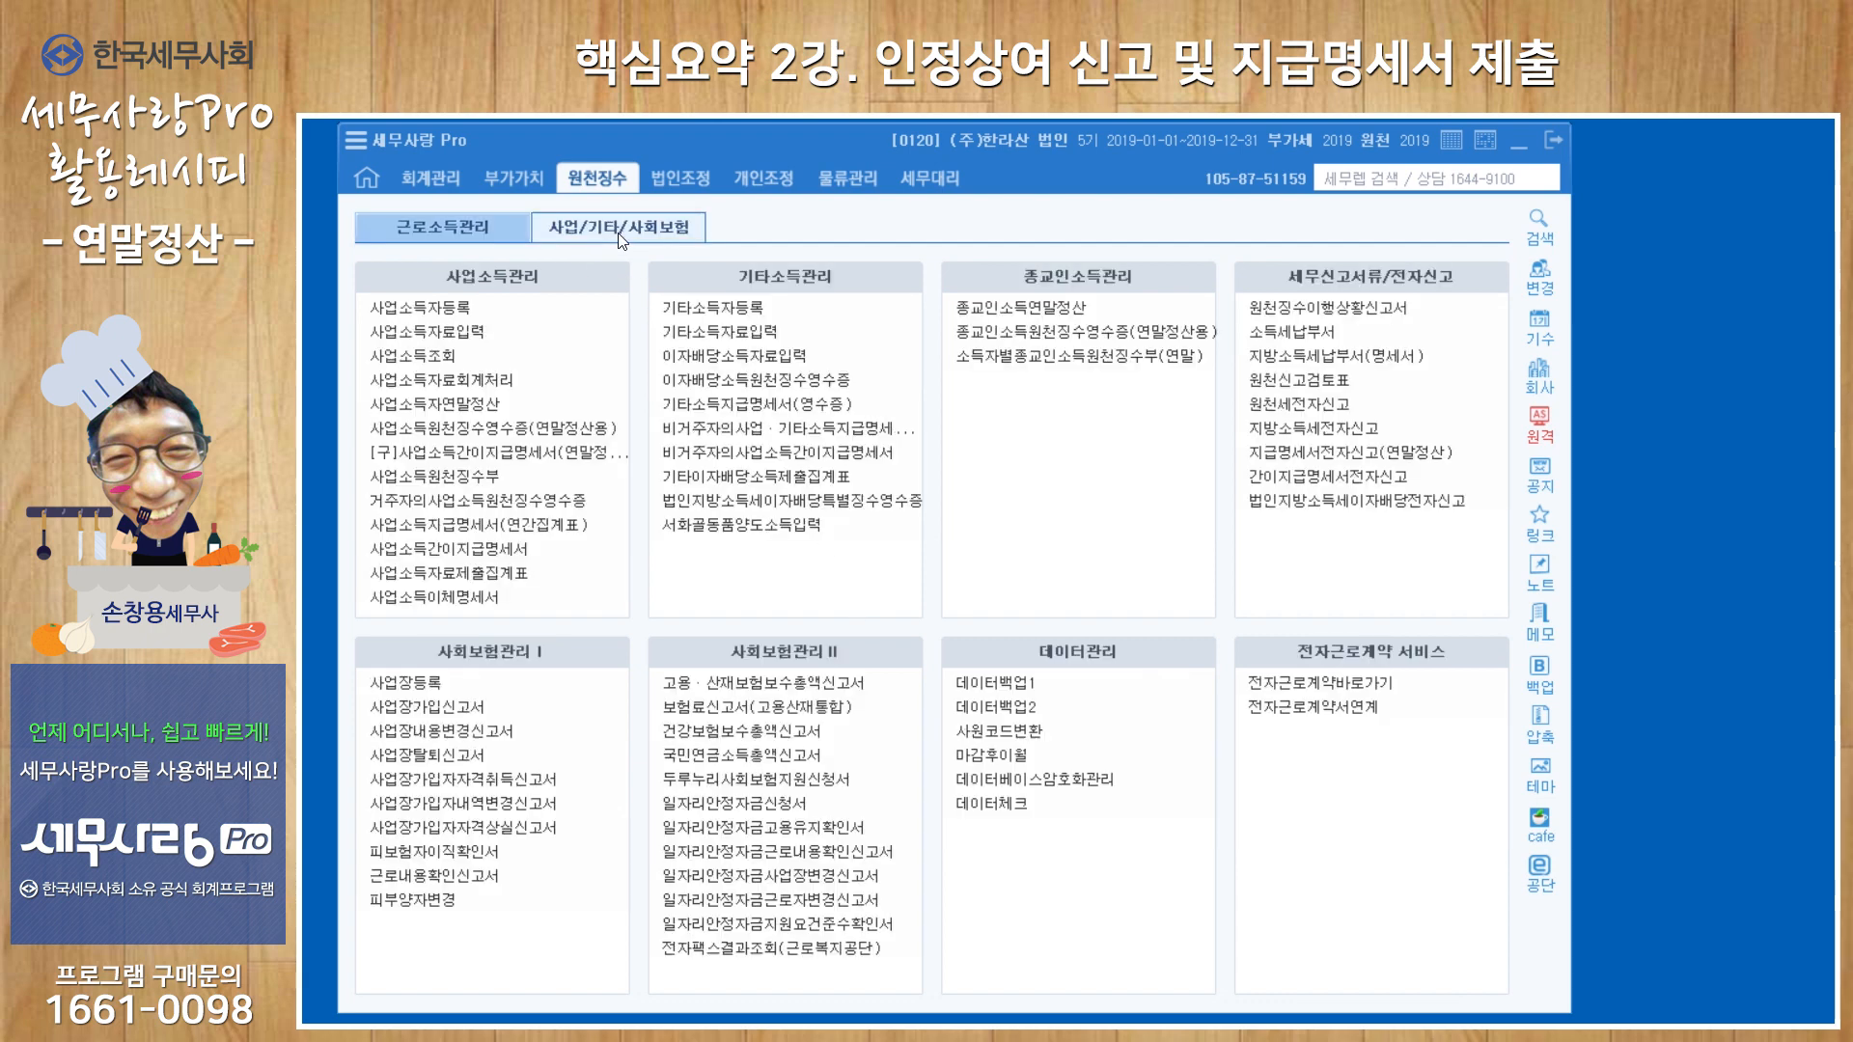
pyautogui.click(572, 501)
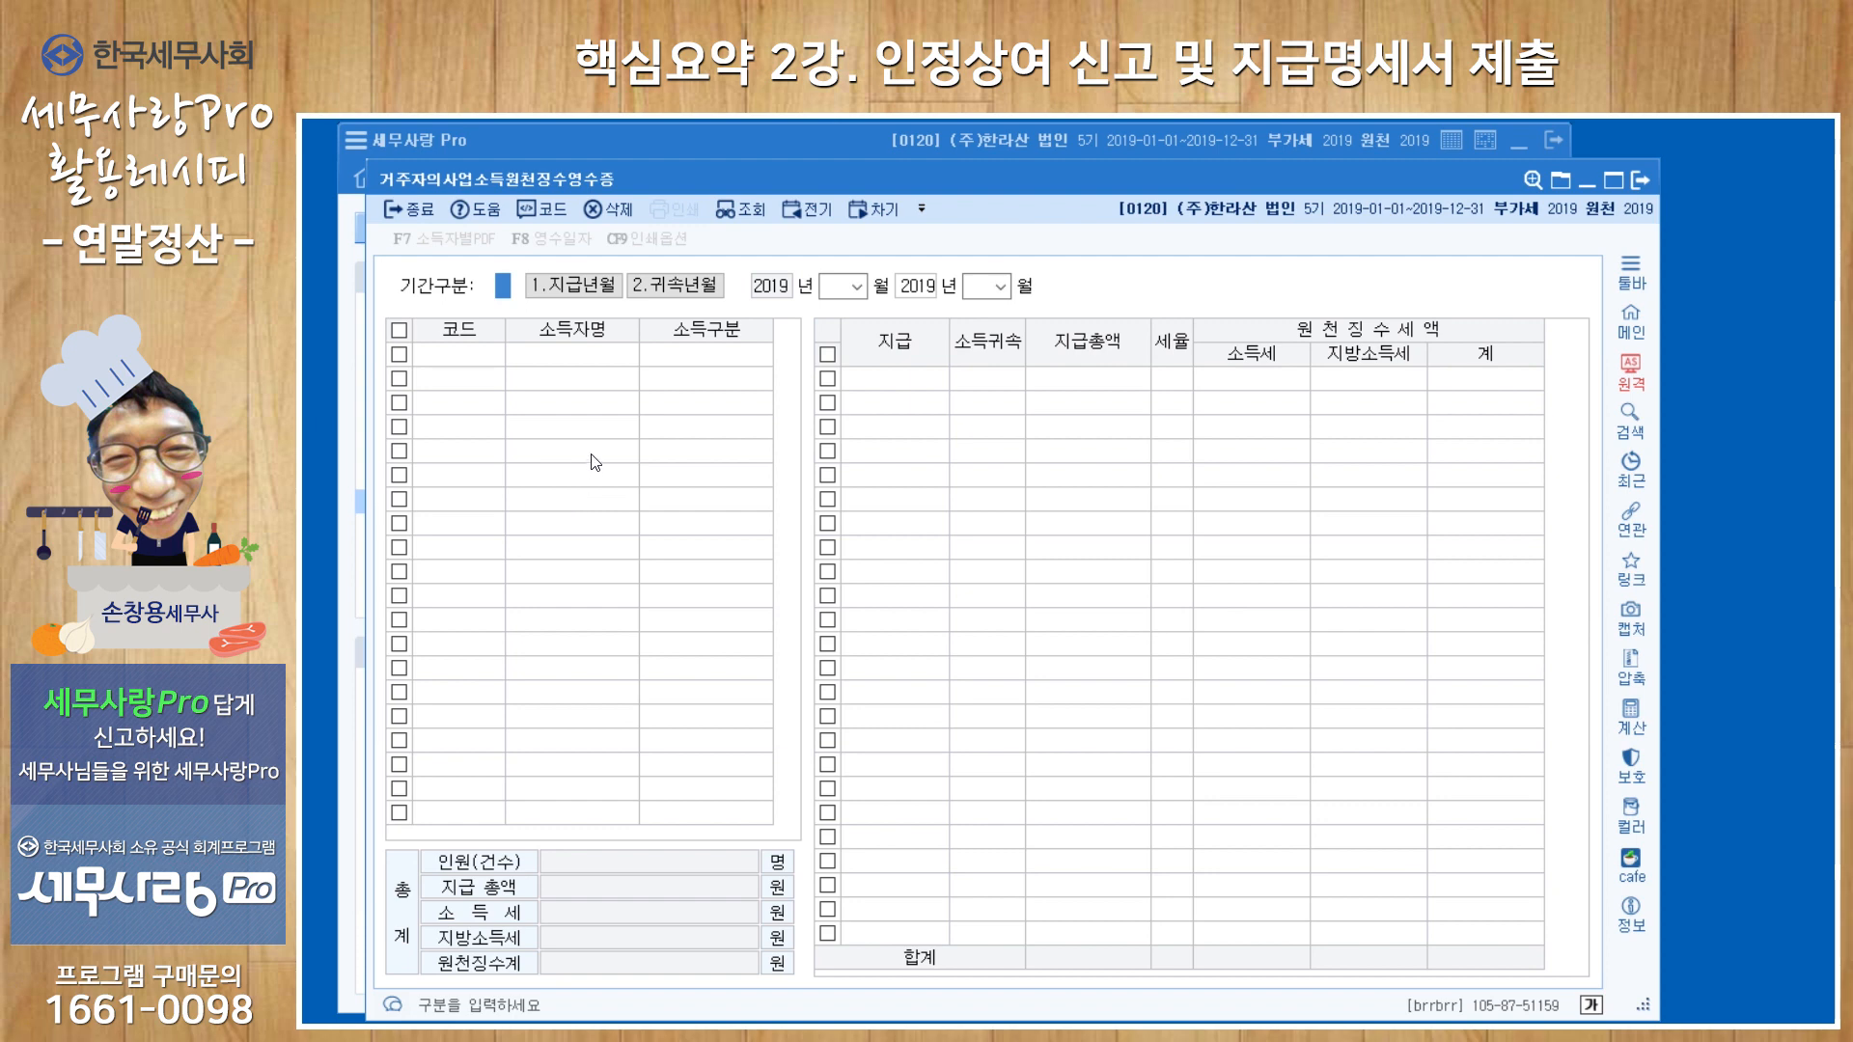
pyautogui.click(1641, 180)
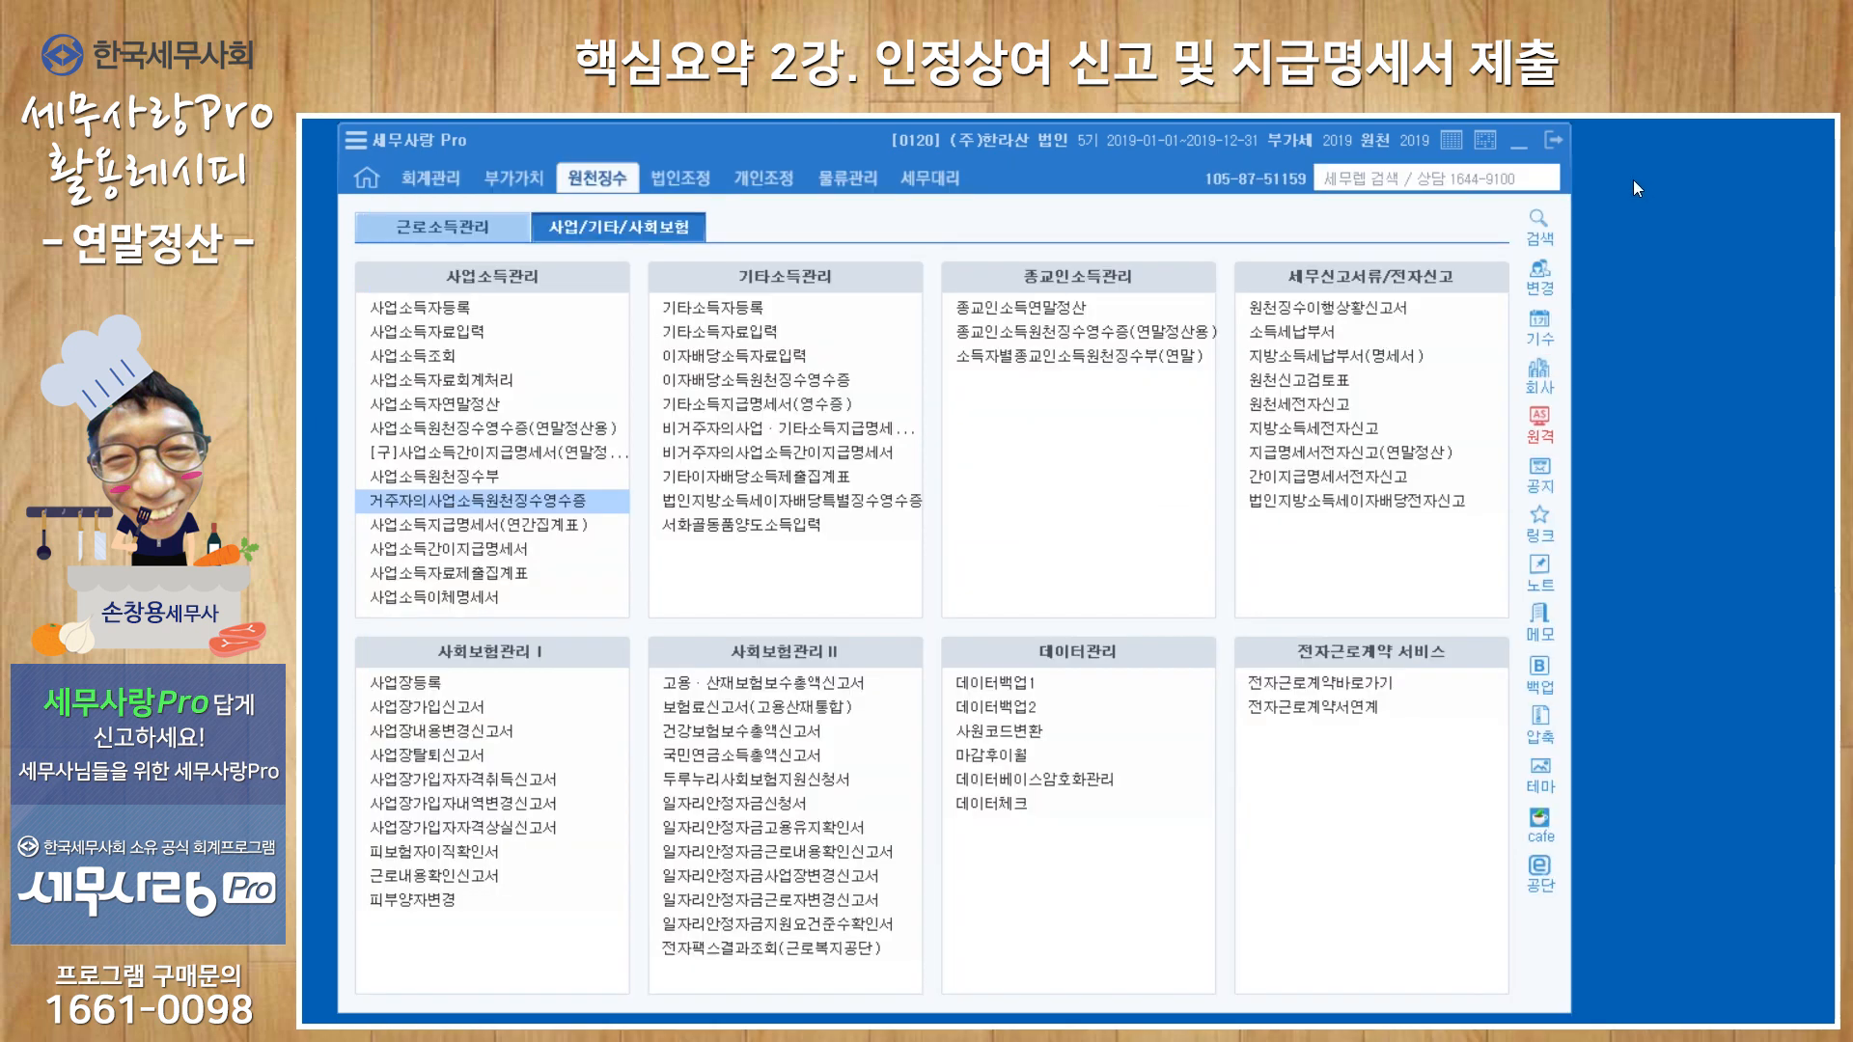
pyautogui.click(446, 534)
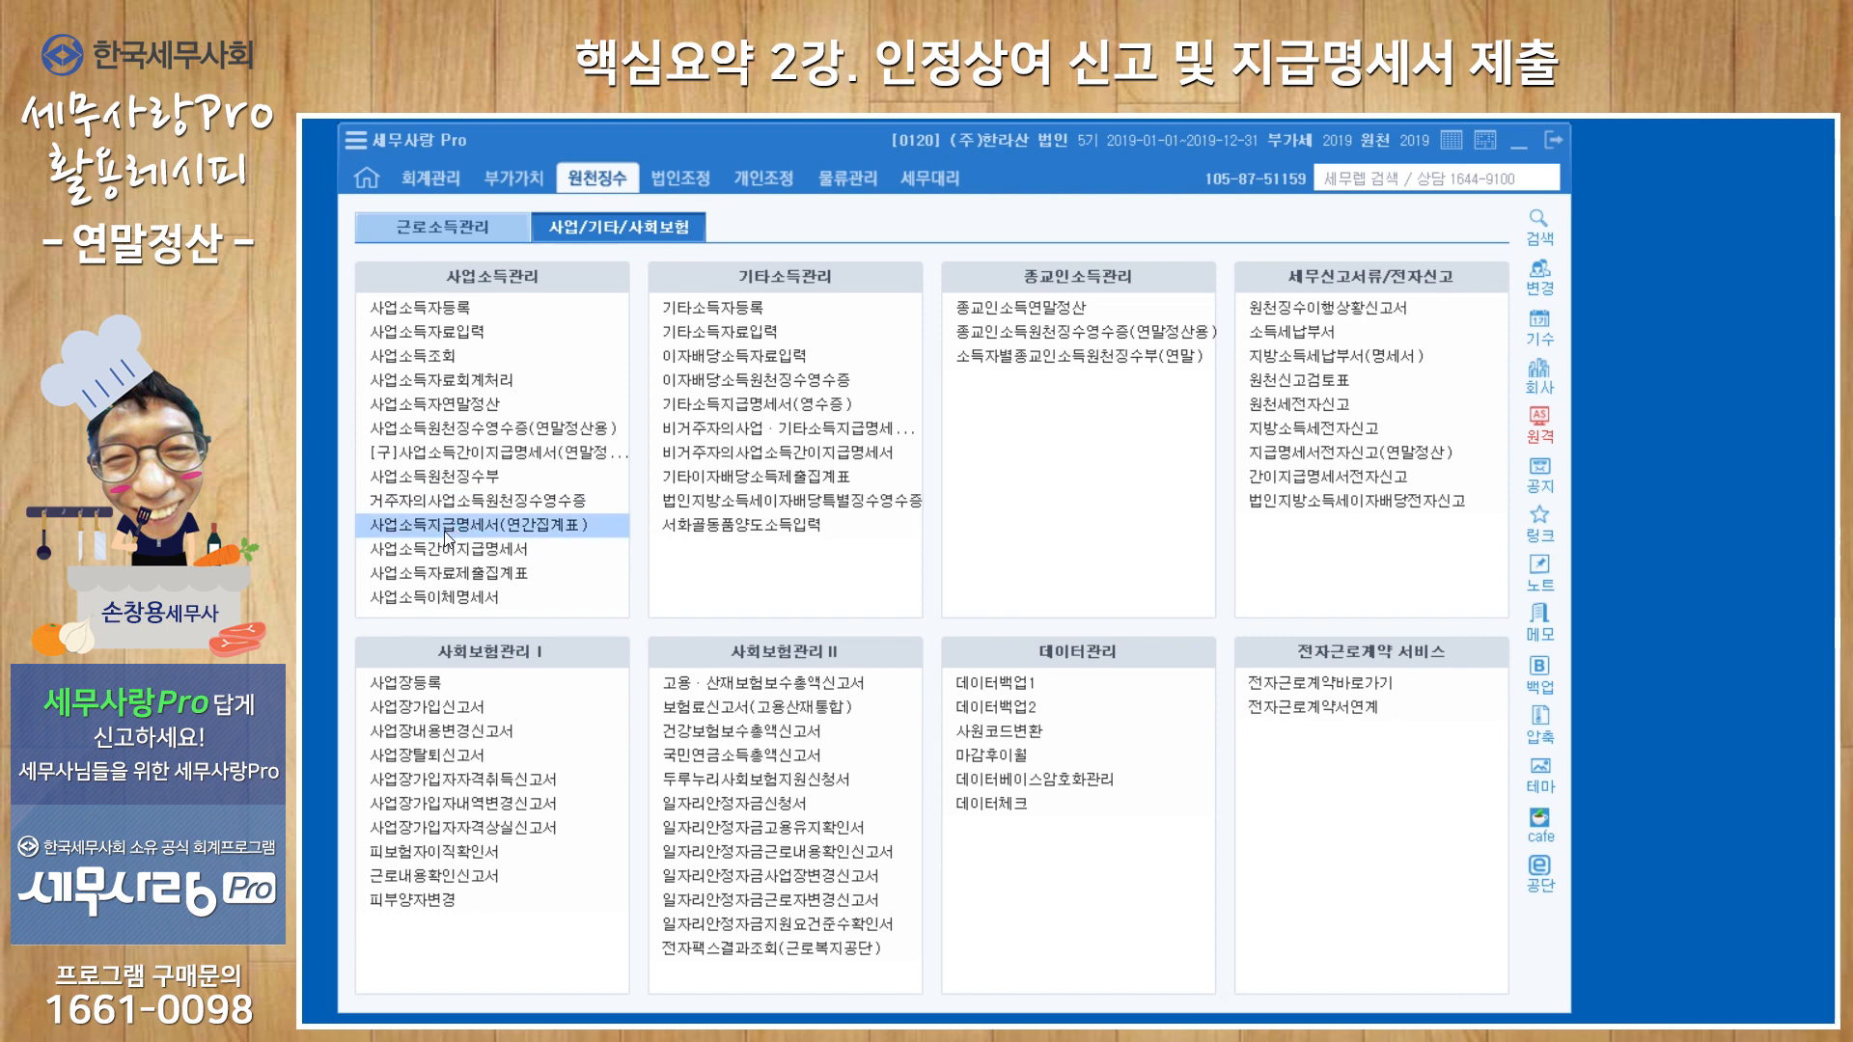
pyautogui.write('01')
pyautogui.press('Return')
pyautogui.write('12')
pyautogui.press('Return')
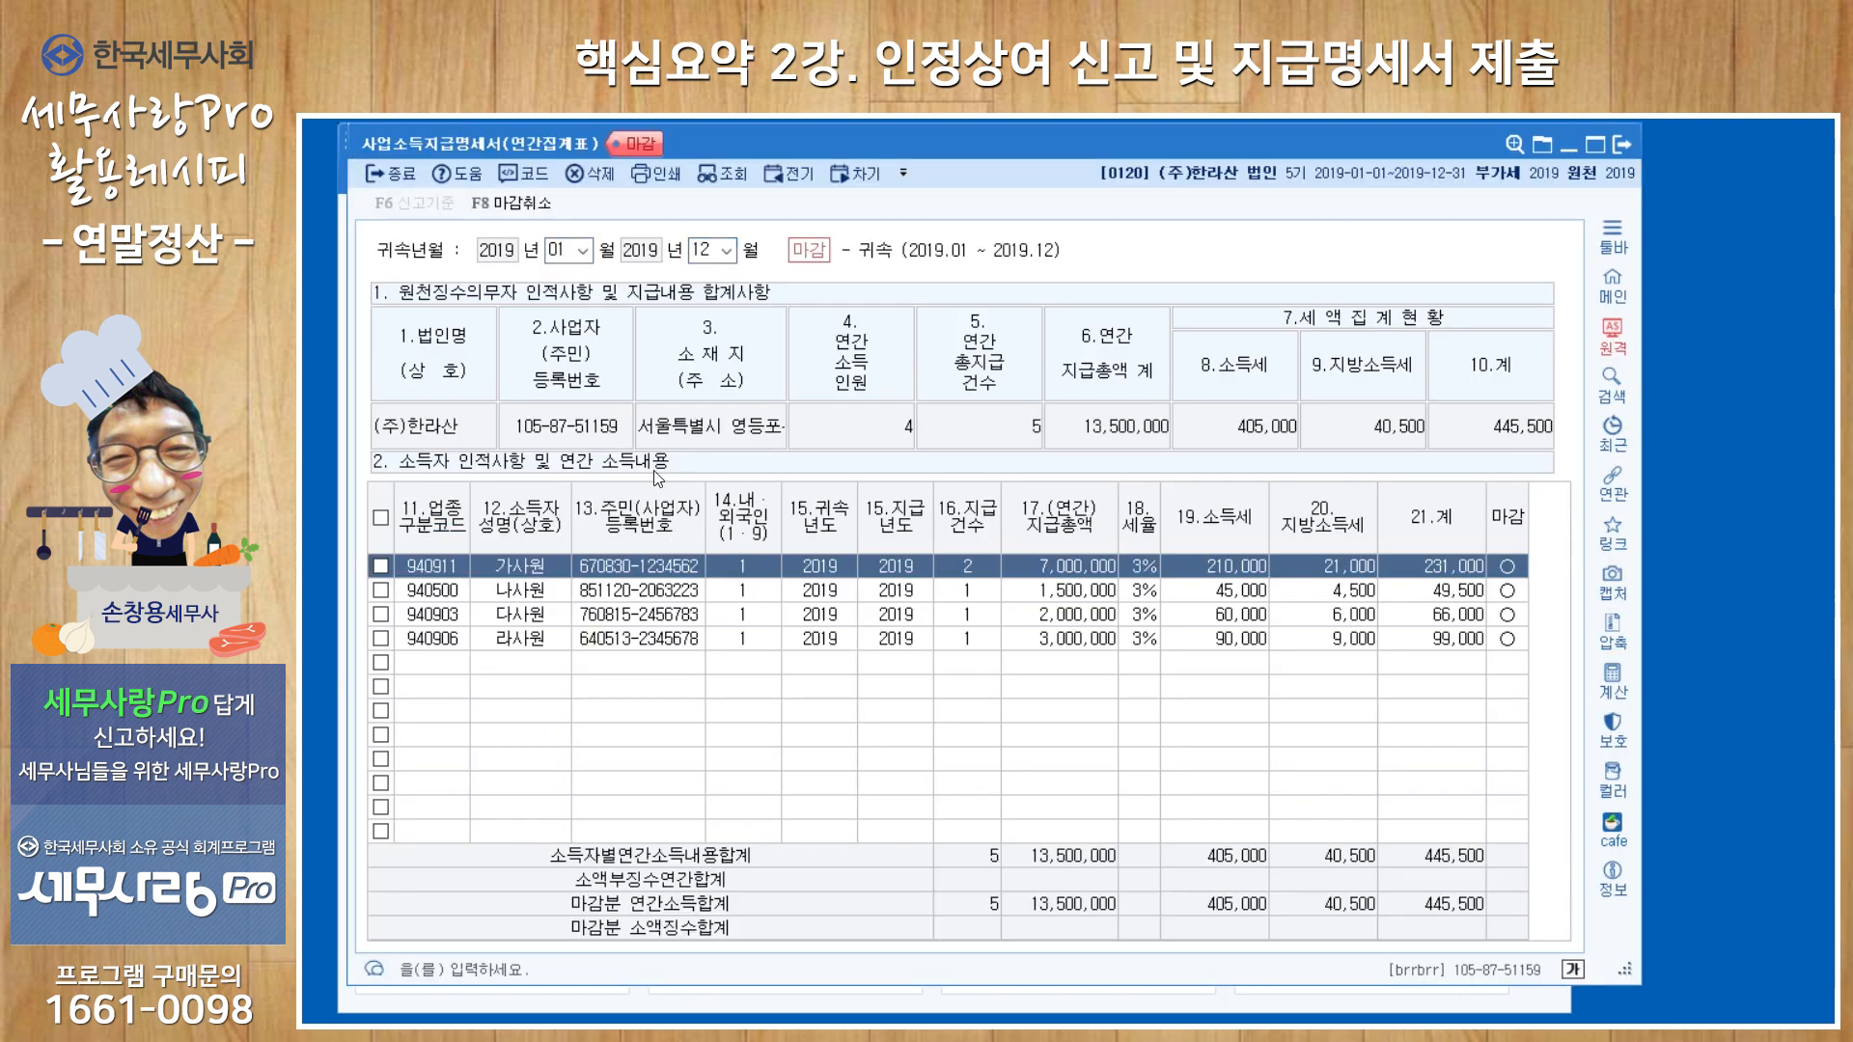
# Change the reporting basis of 사업소득지급명세서(연간집계표) to 1.지급년월 and reload its data.
pyautogui.click(698, 251)
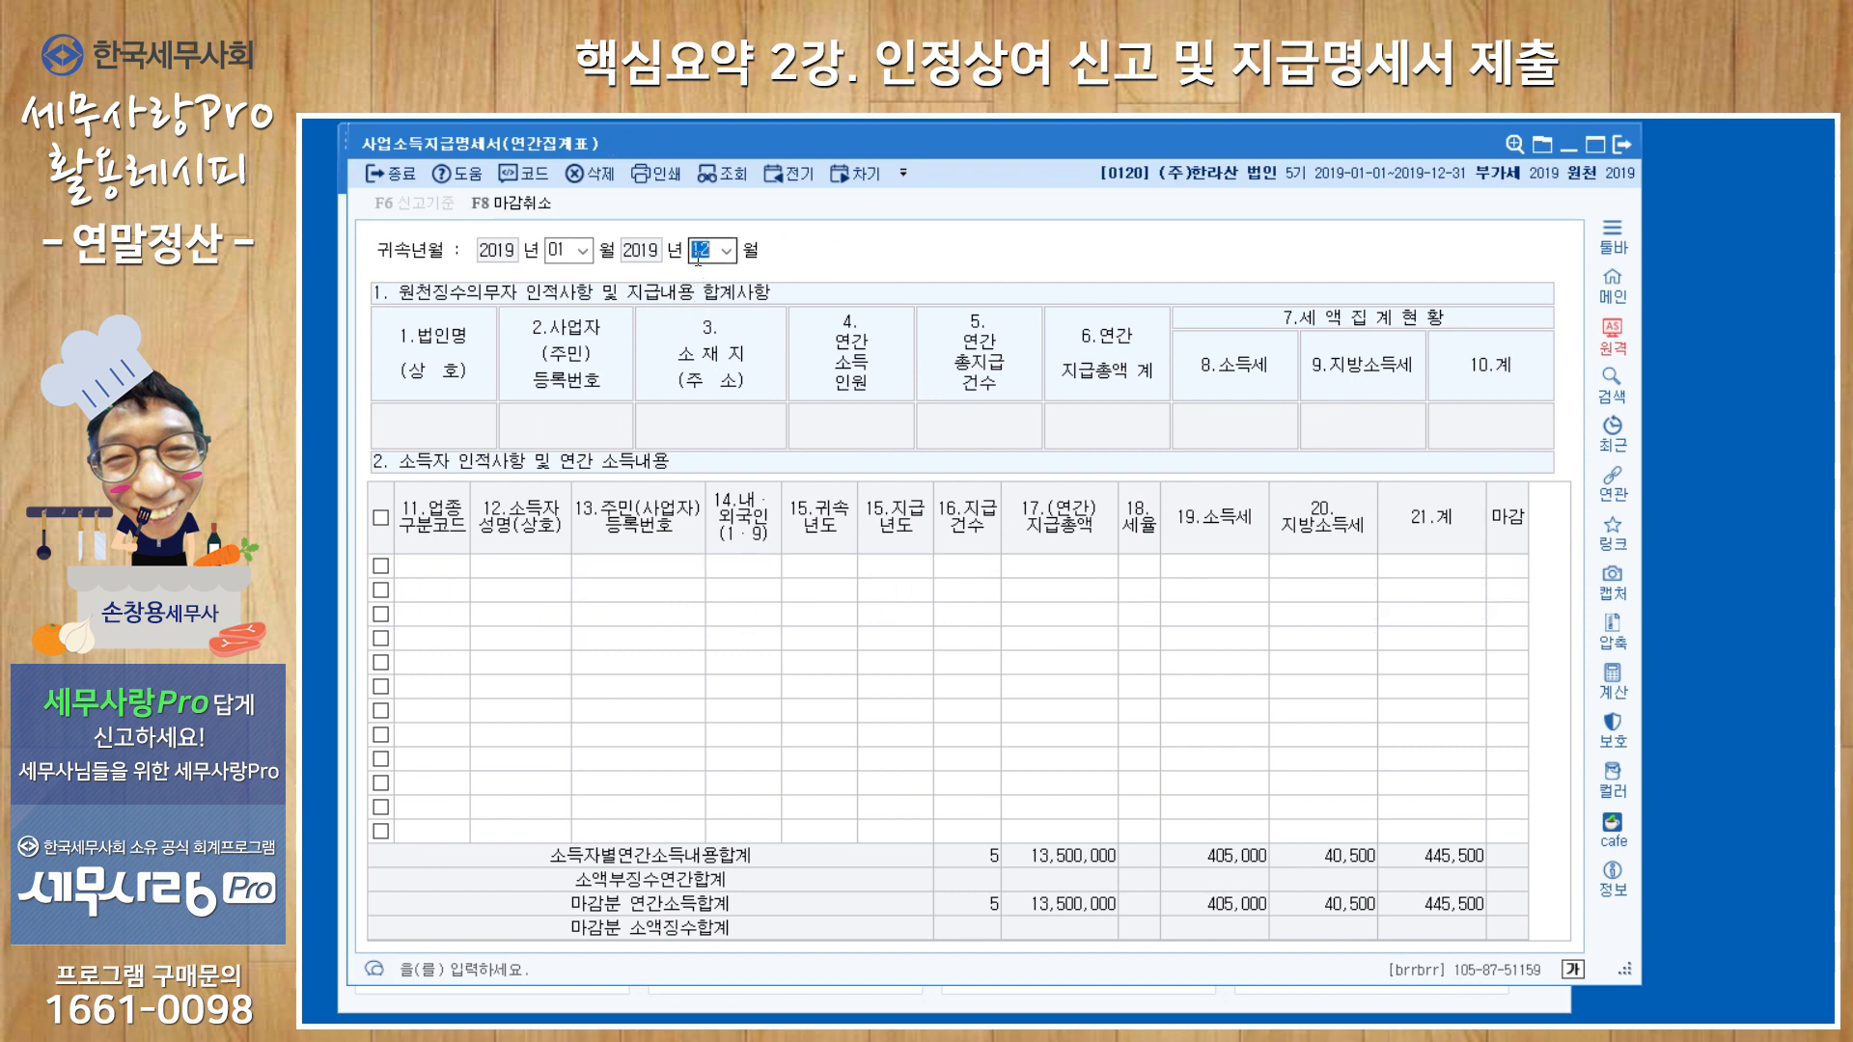
pyautogui.click(433, 205)
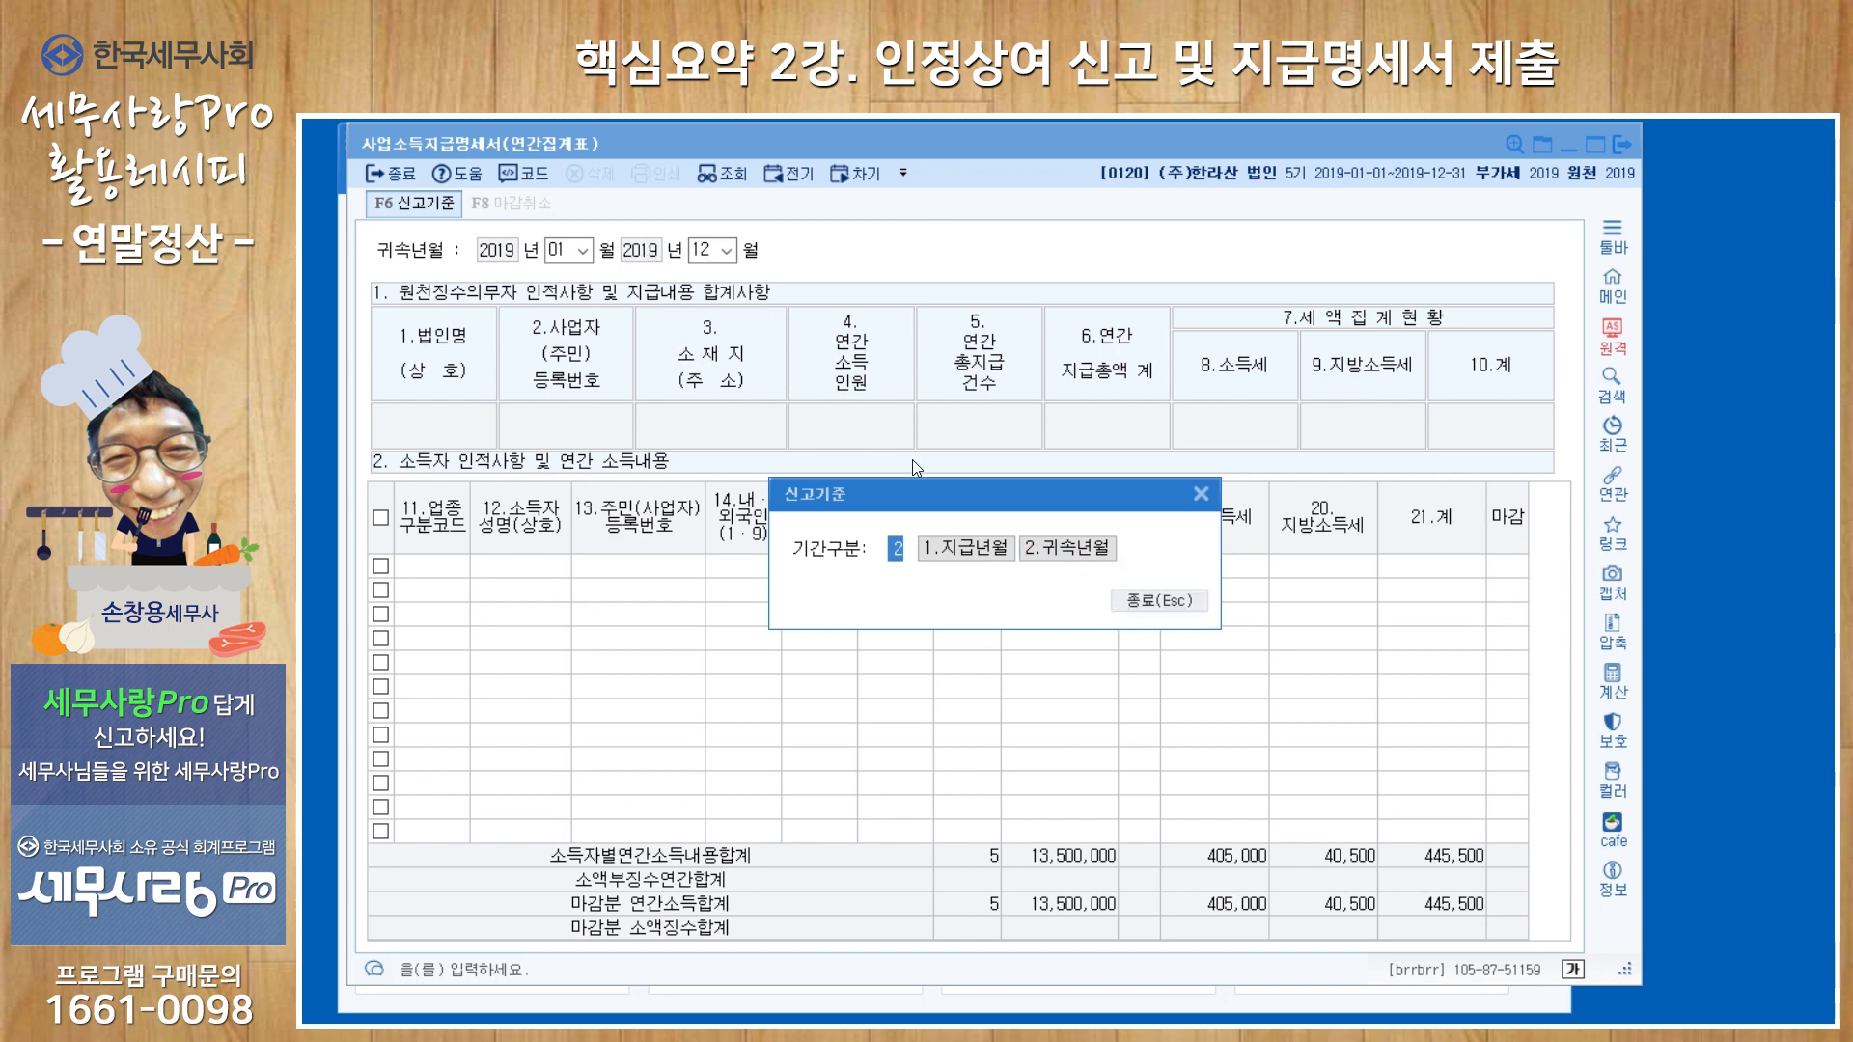
pyautogui.click(950, 548)
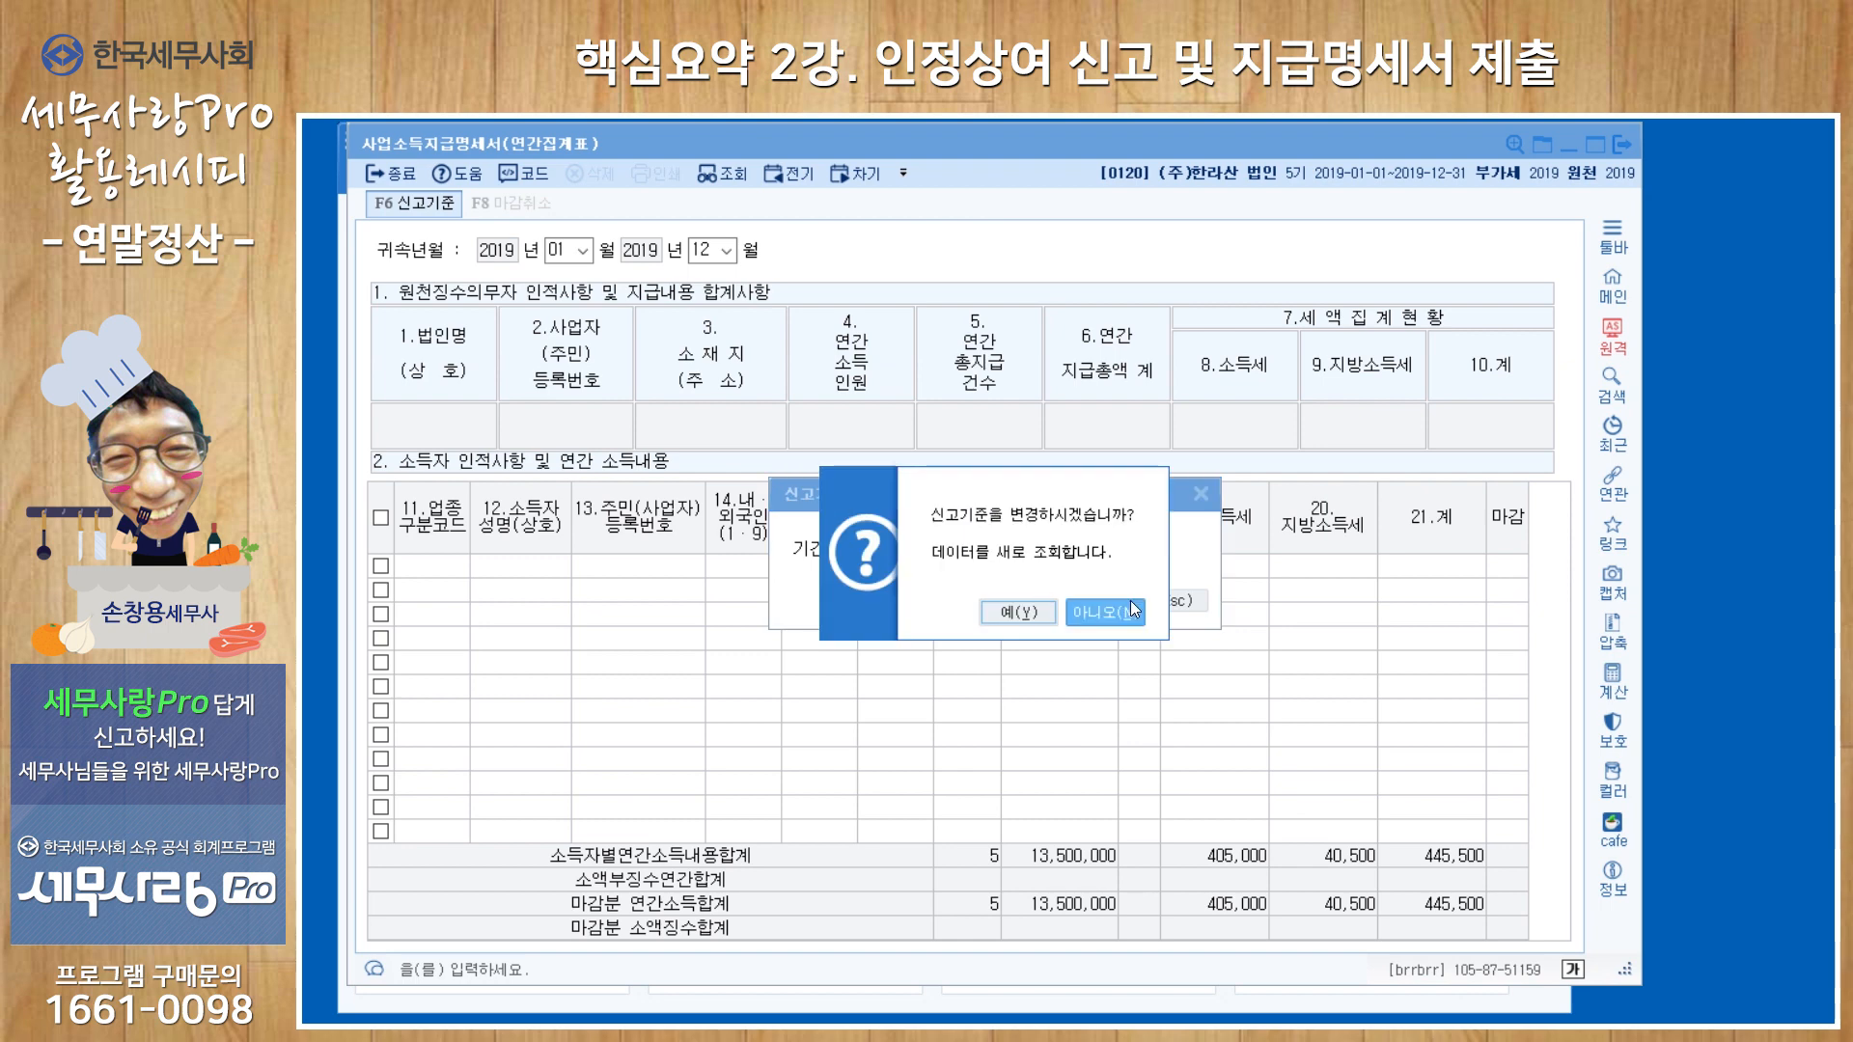
pyautogui.click(1017, 612)
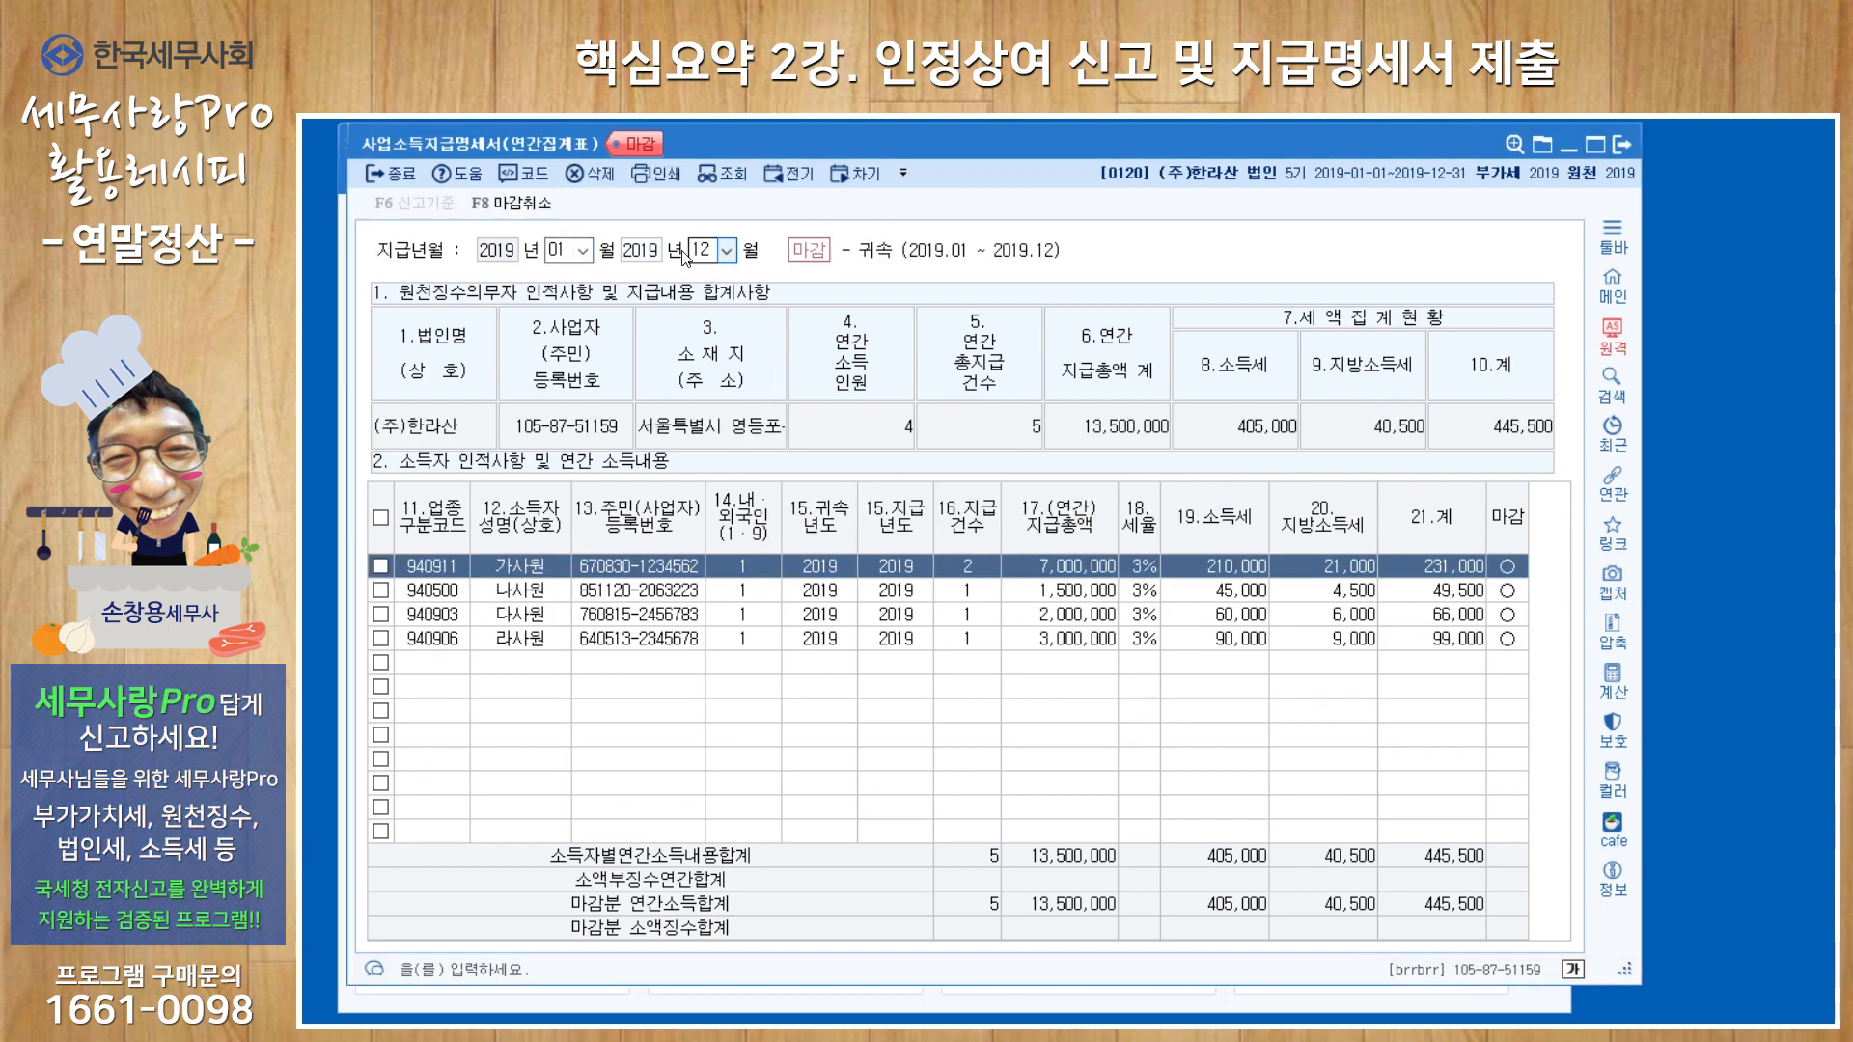
# Cancel the closing of the business-income statements and look up payment period 2019-01 to 2020-02.
pyautogui.click(511, 202)
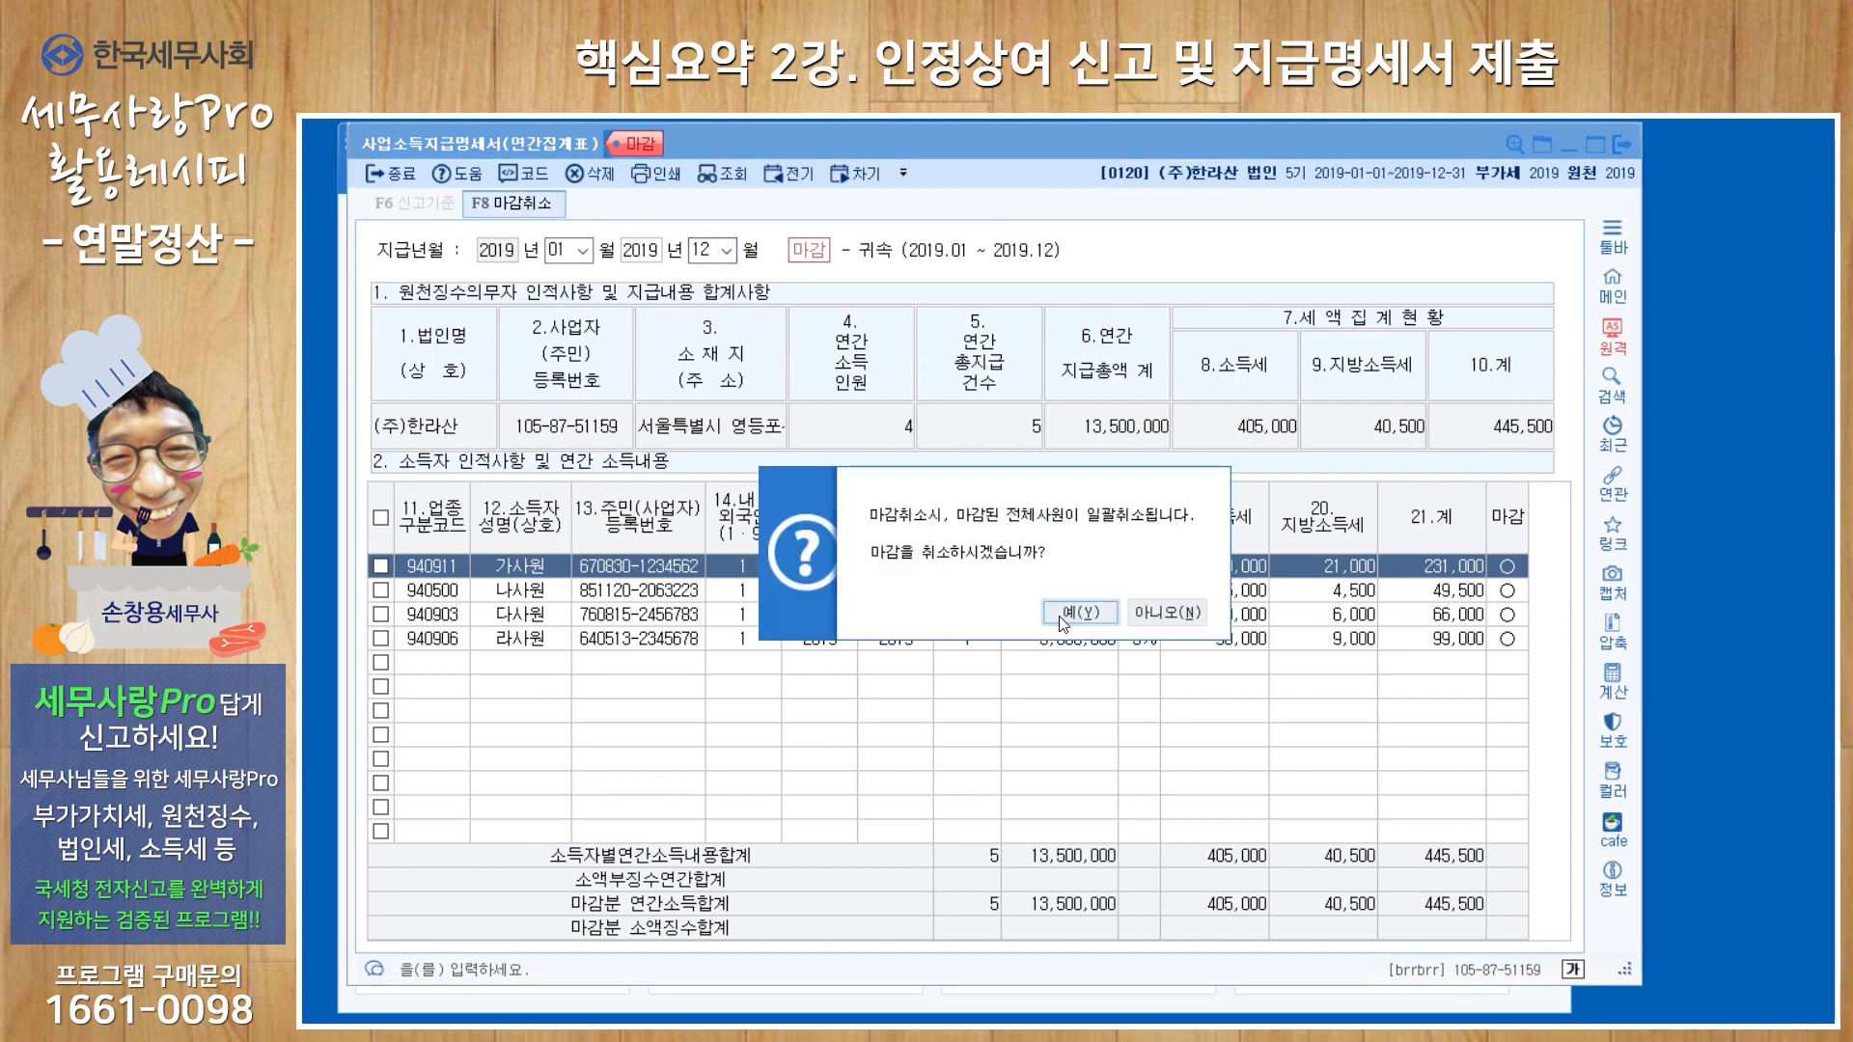
pyautogui.click(1063, 613)
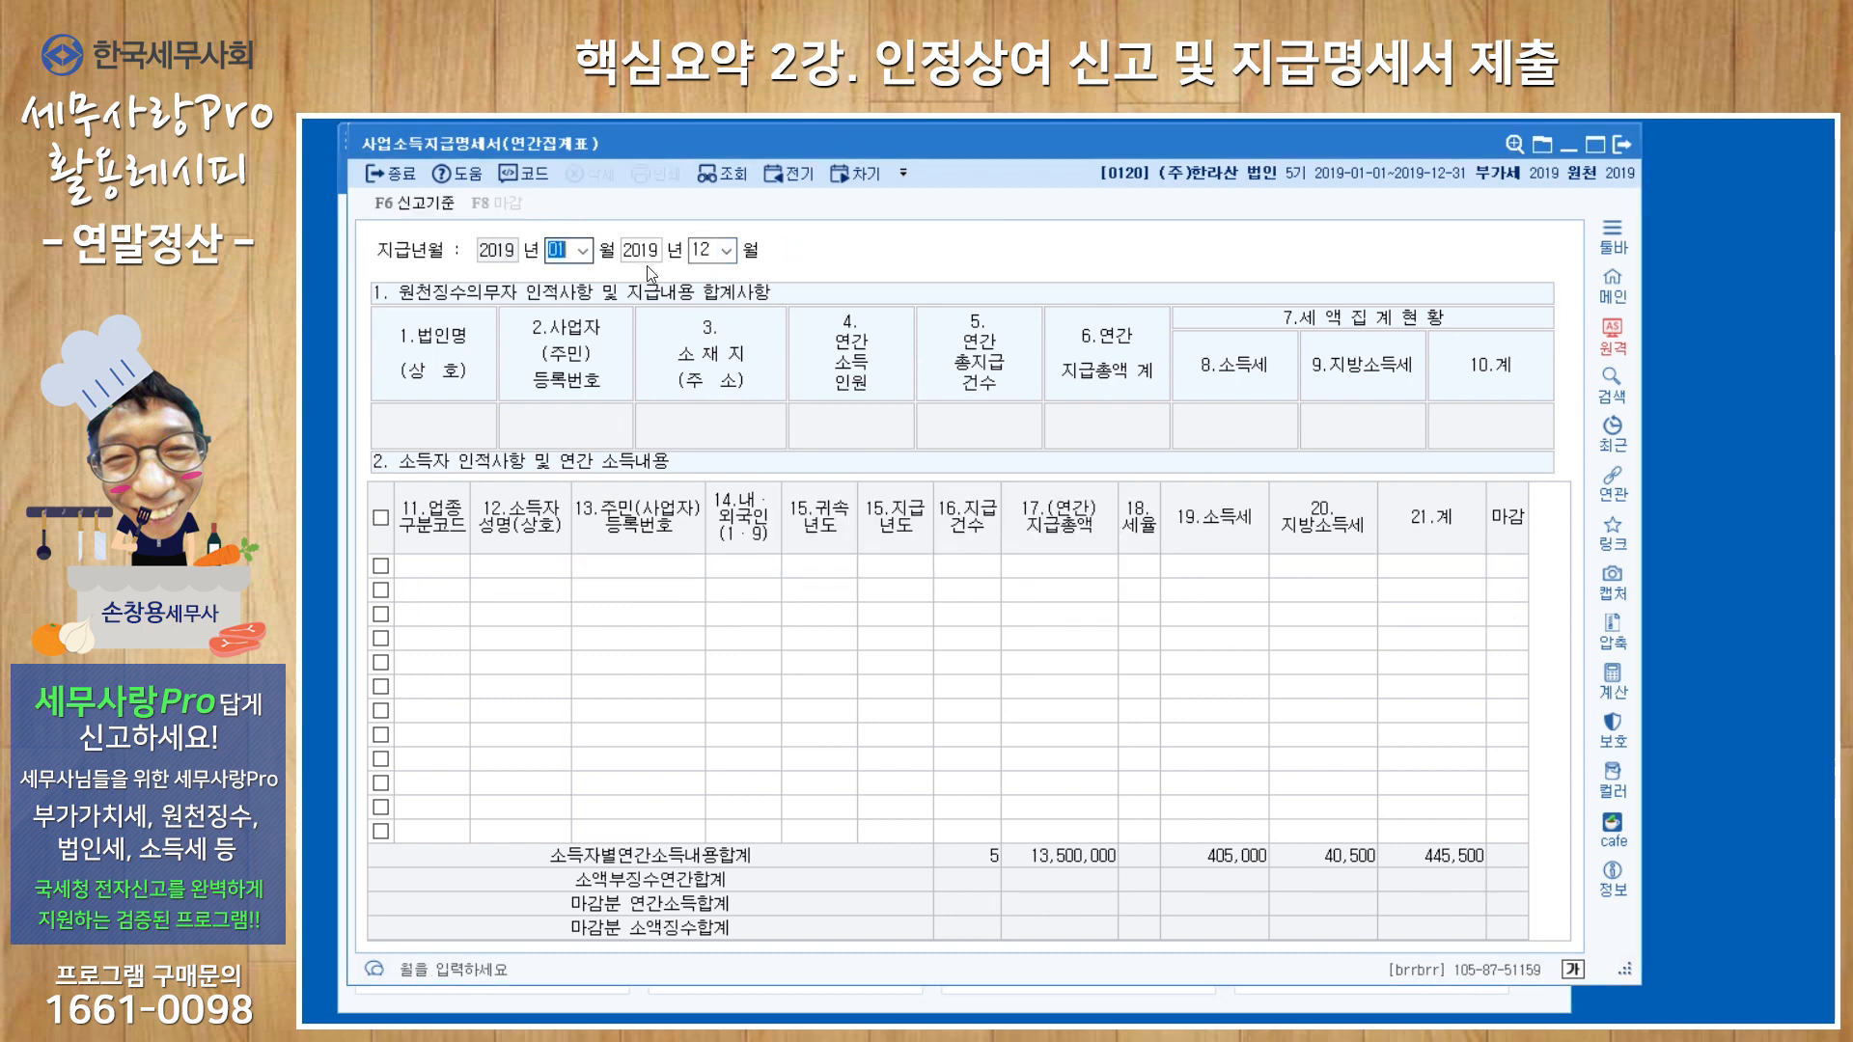
pyautogui.press('Return')
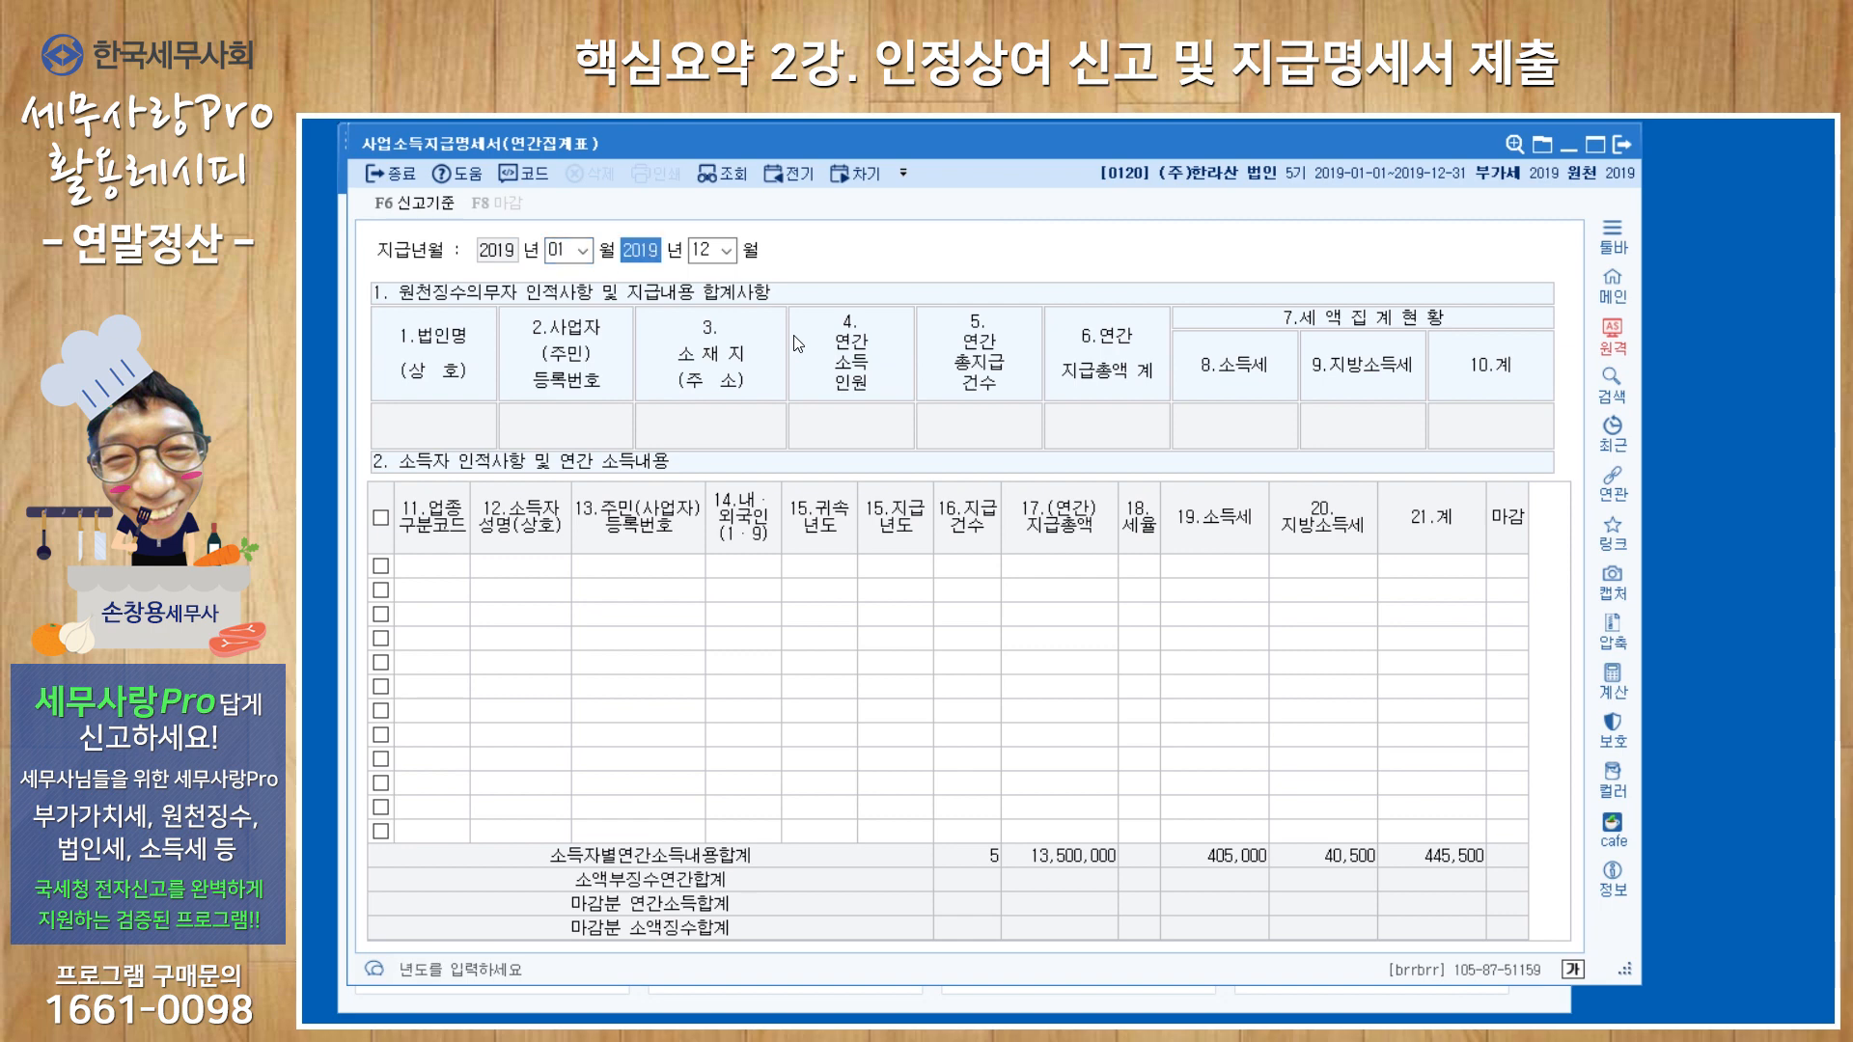
pyautogui.write('2020')
pyautogui.press('Return')
pyautogui.write('02')
pyautogui.press('Return')
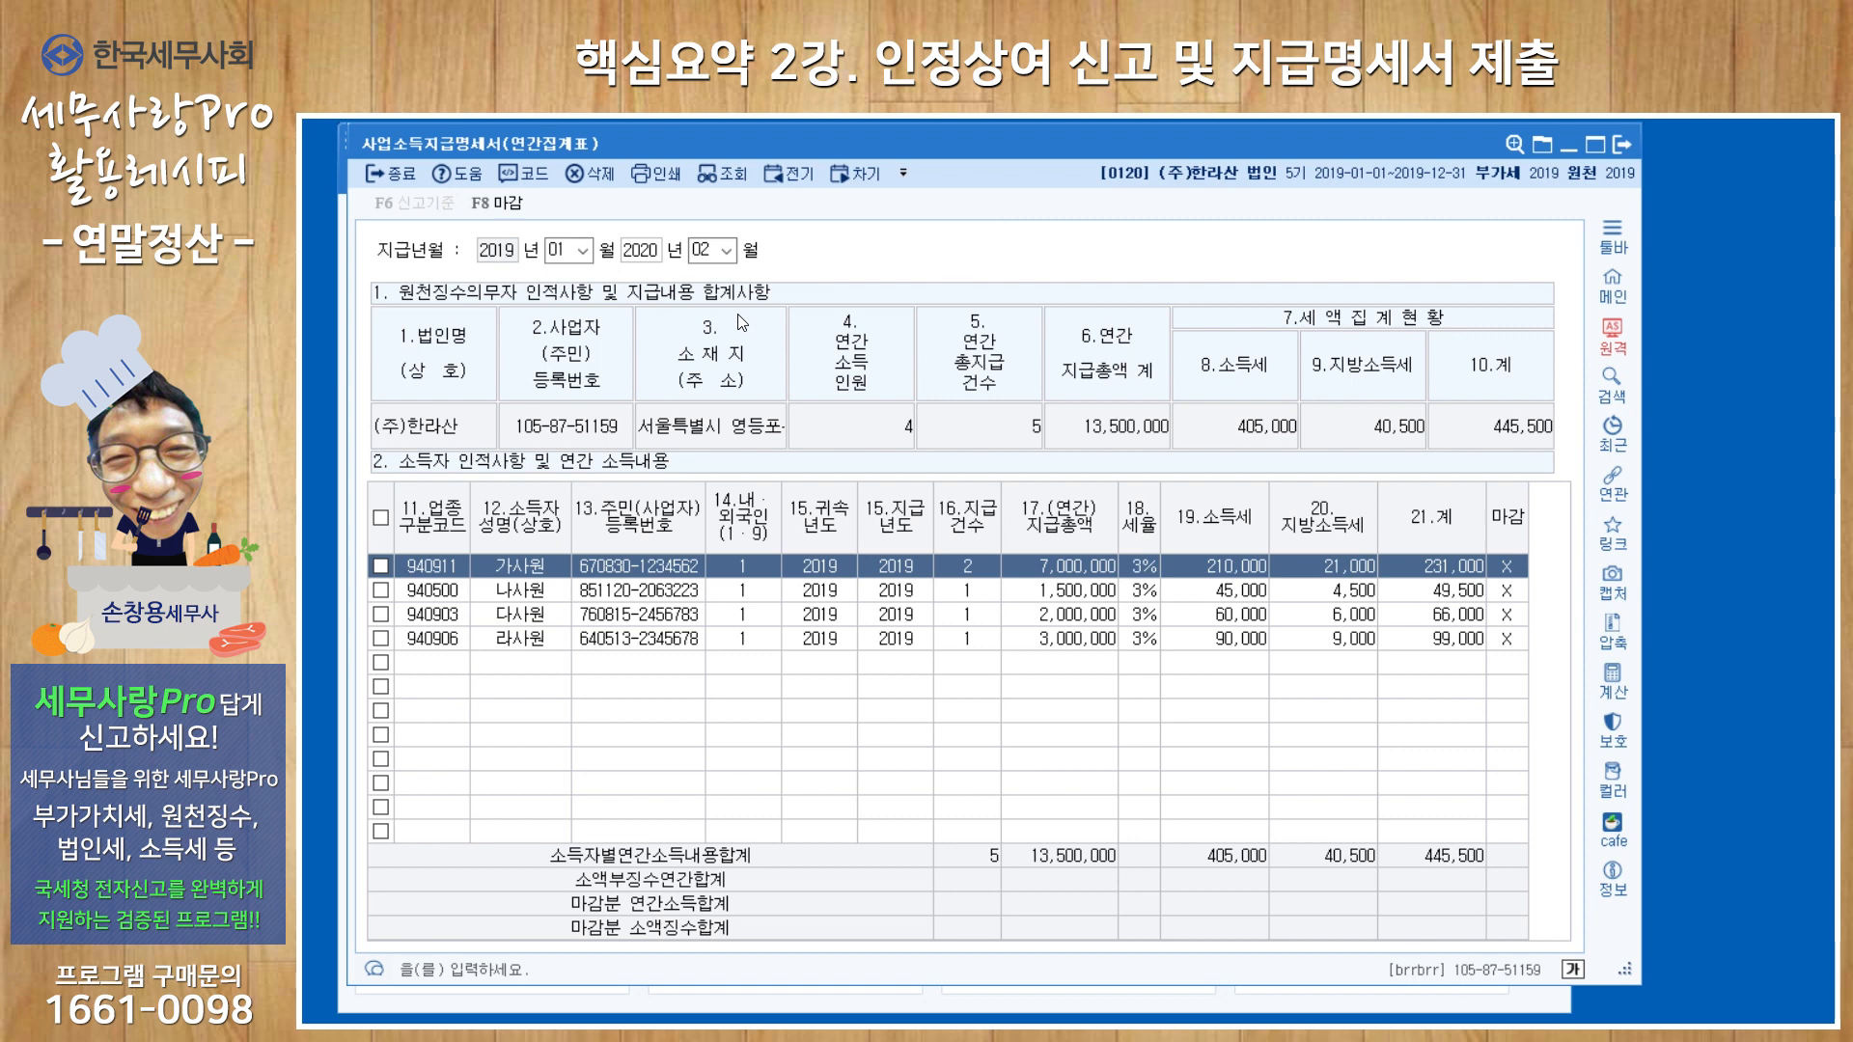
# Finalize (마감) all business-income payment statements for the chosen payment period and exit the form.
pyautogui.click(497, 203)
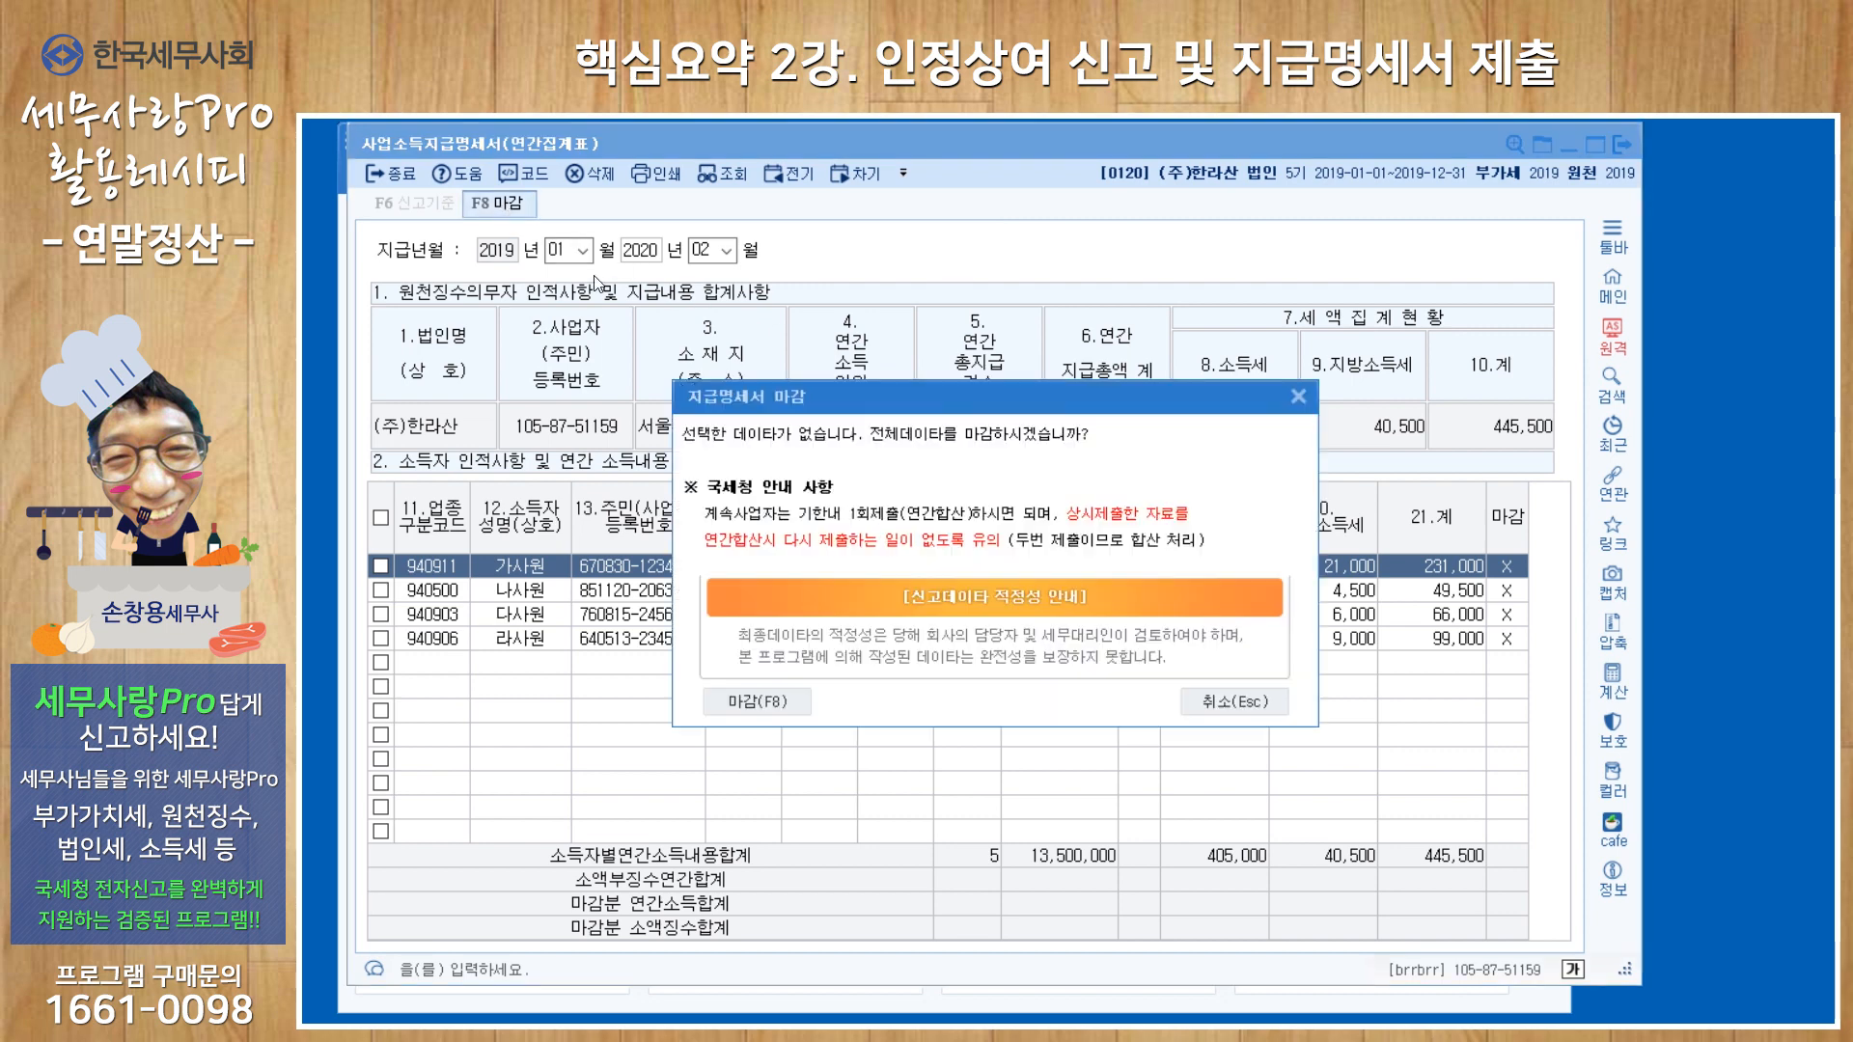
pyautogui.click(785, 703)
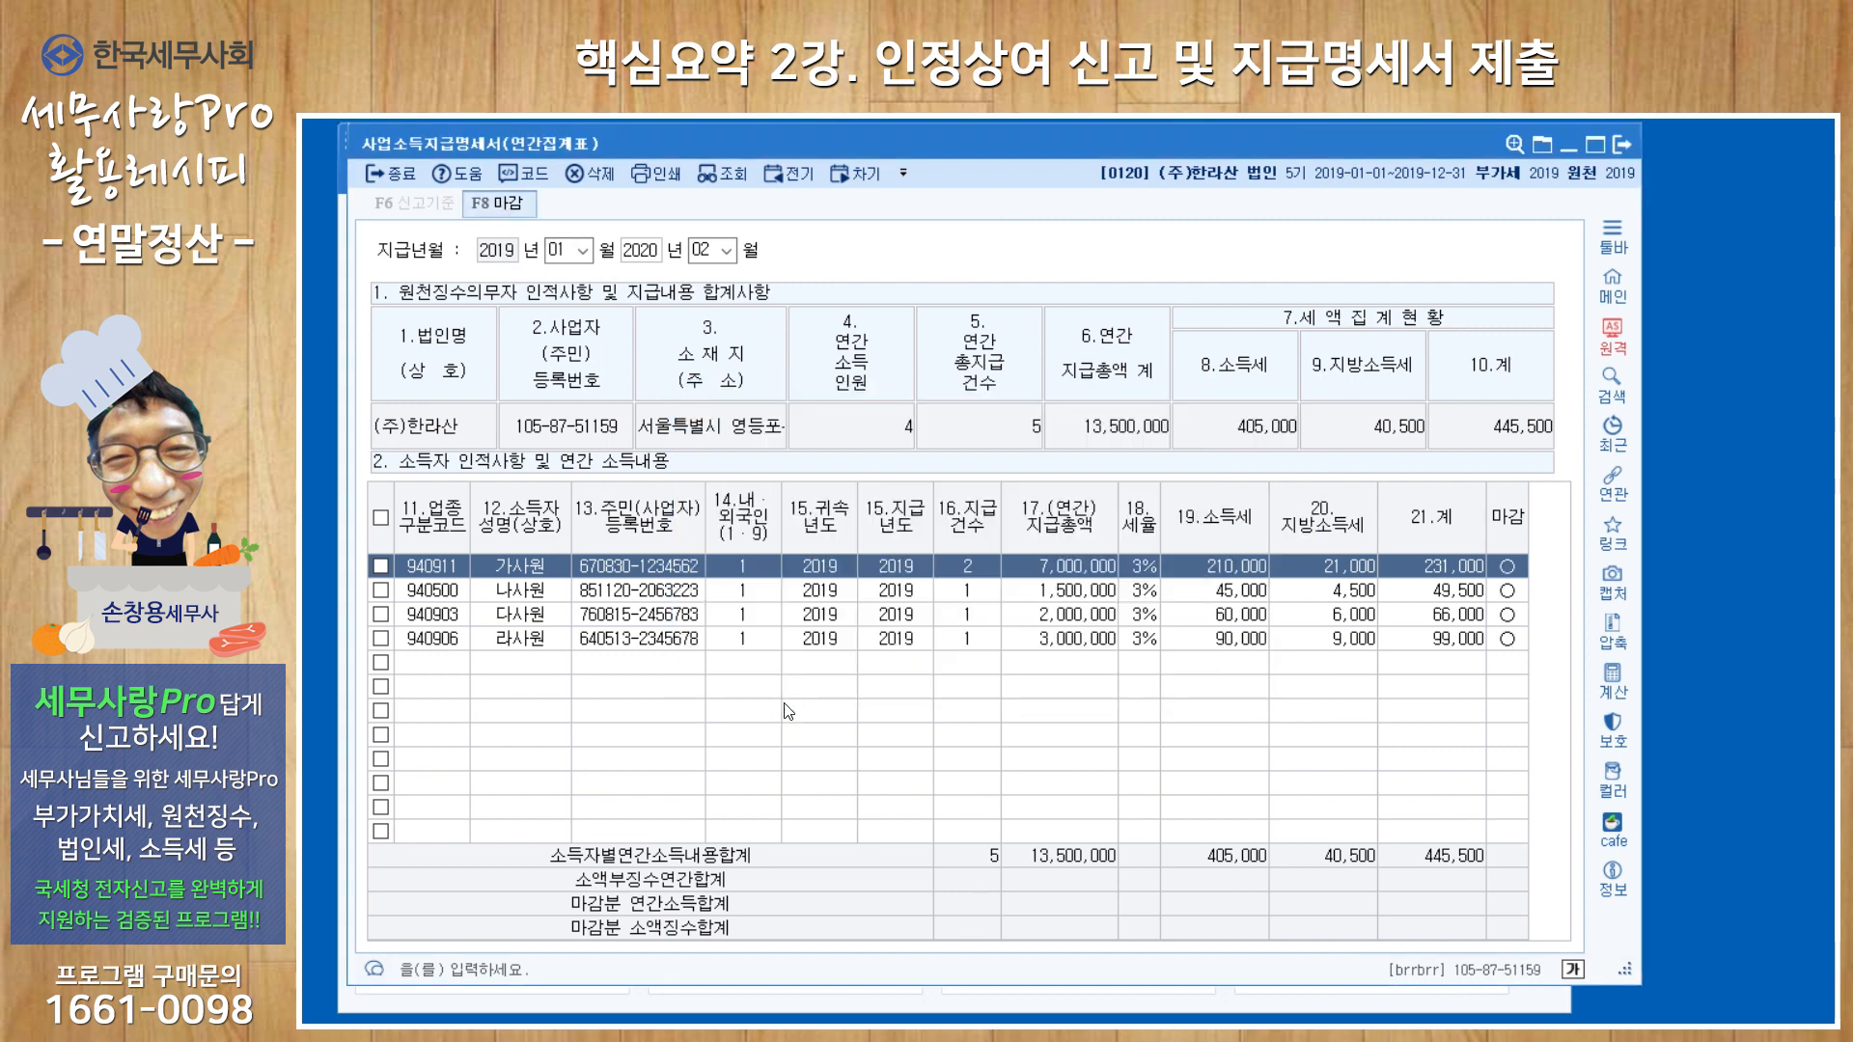
pyautogui.click(1622, 145)
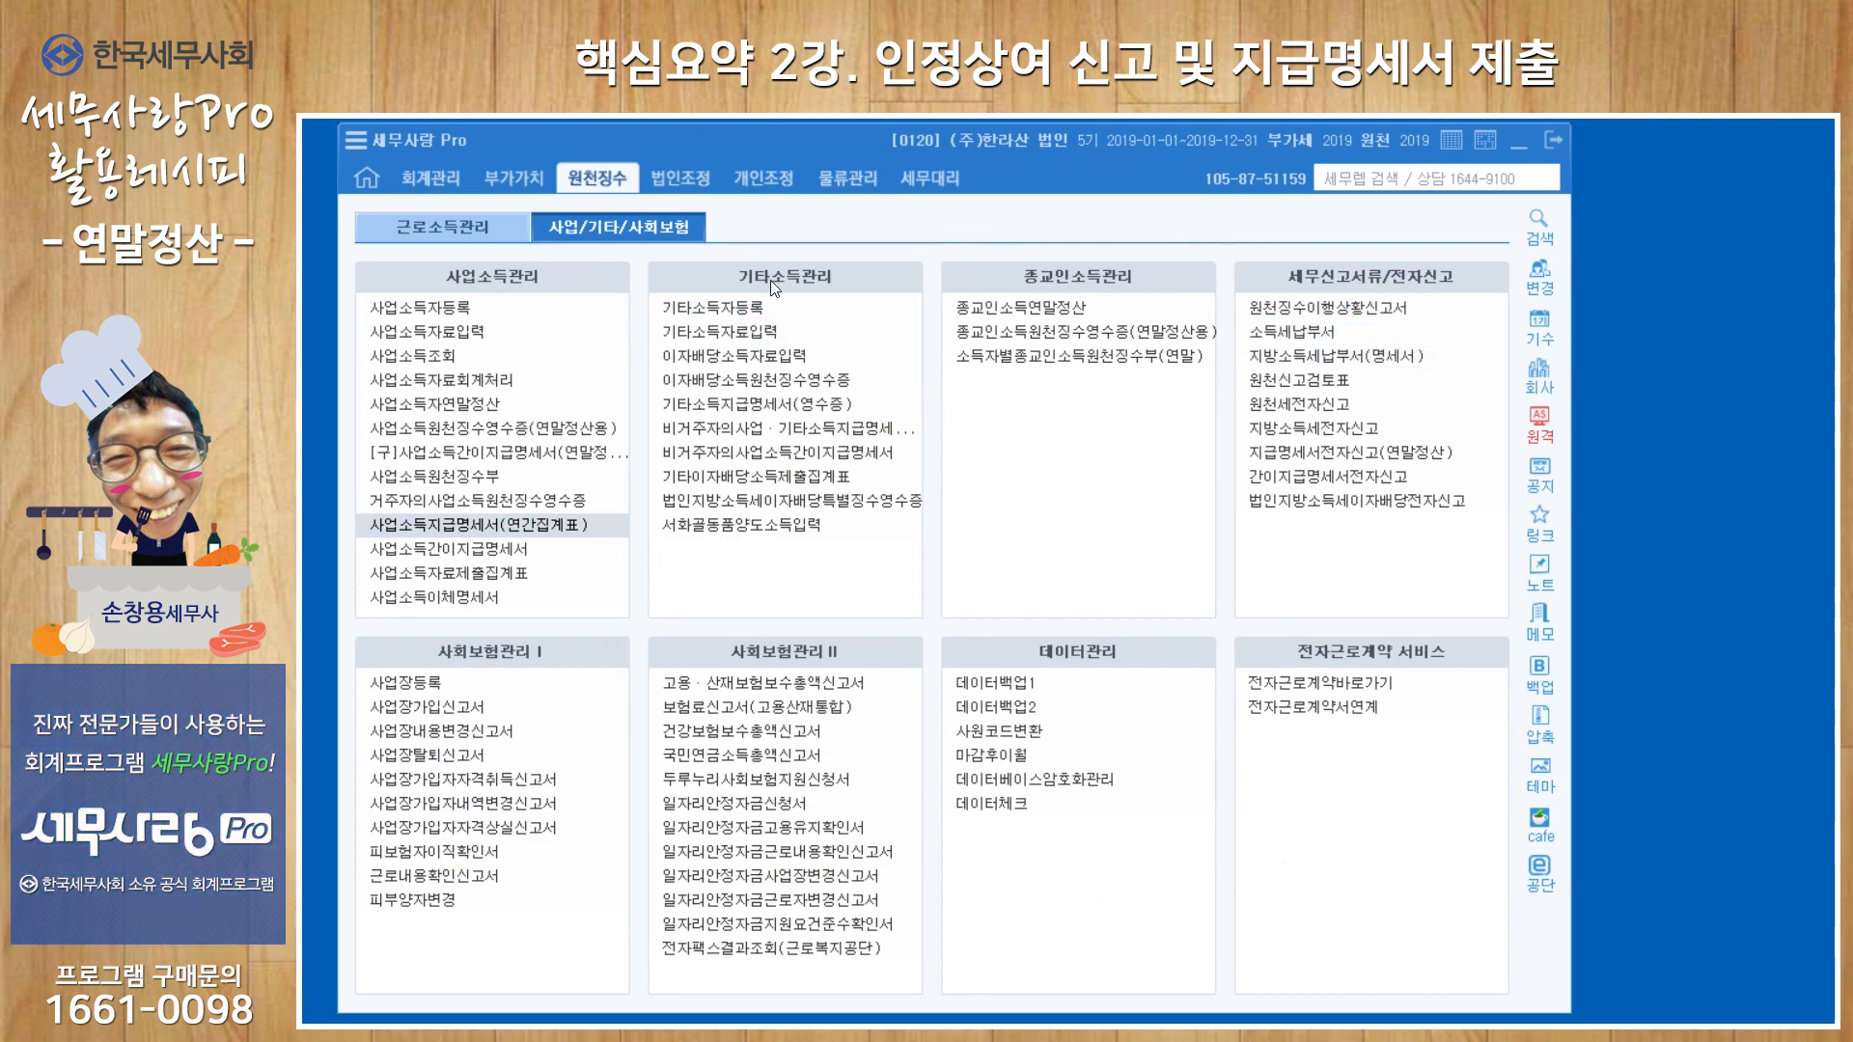
# Check the 신고기준 of 기타소득지급명세서(영수증), look up attribution period 2019-01 to 2019-12 and exit the form.
pyautogui.click(769, 404)
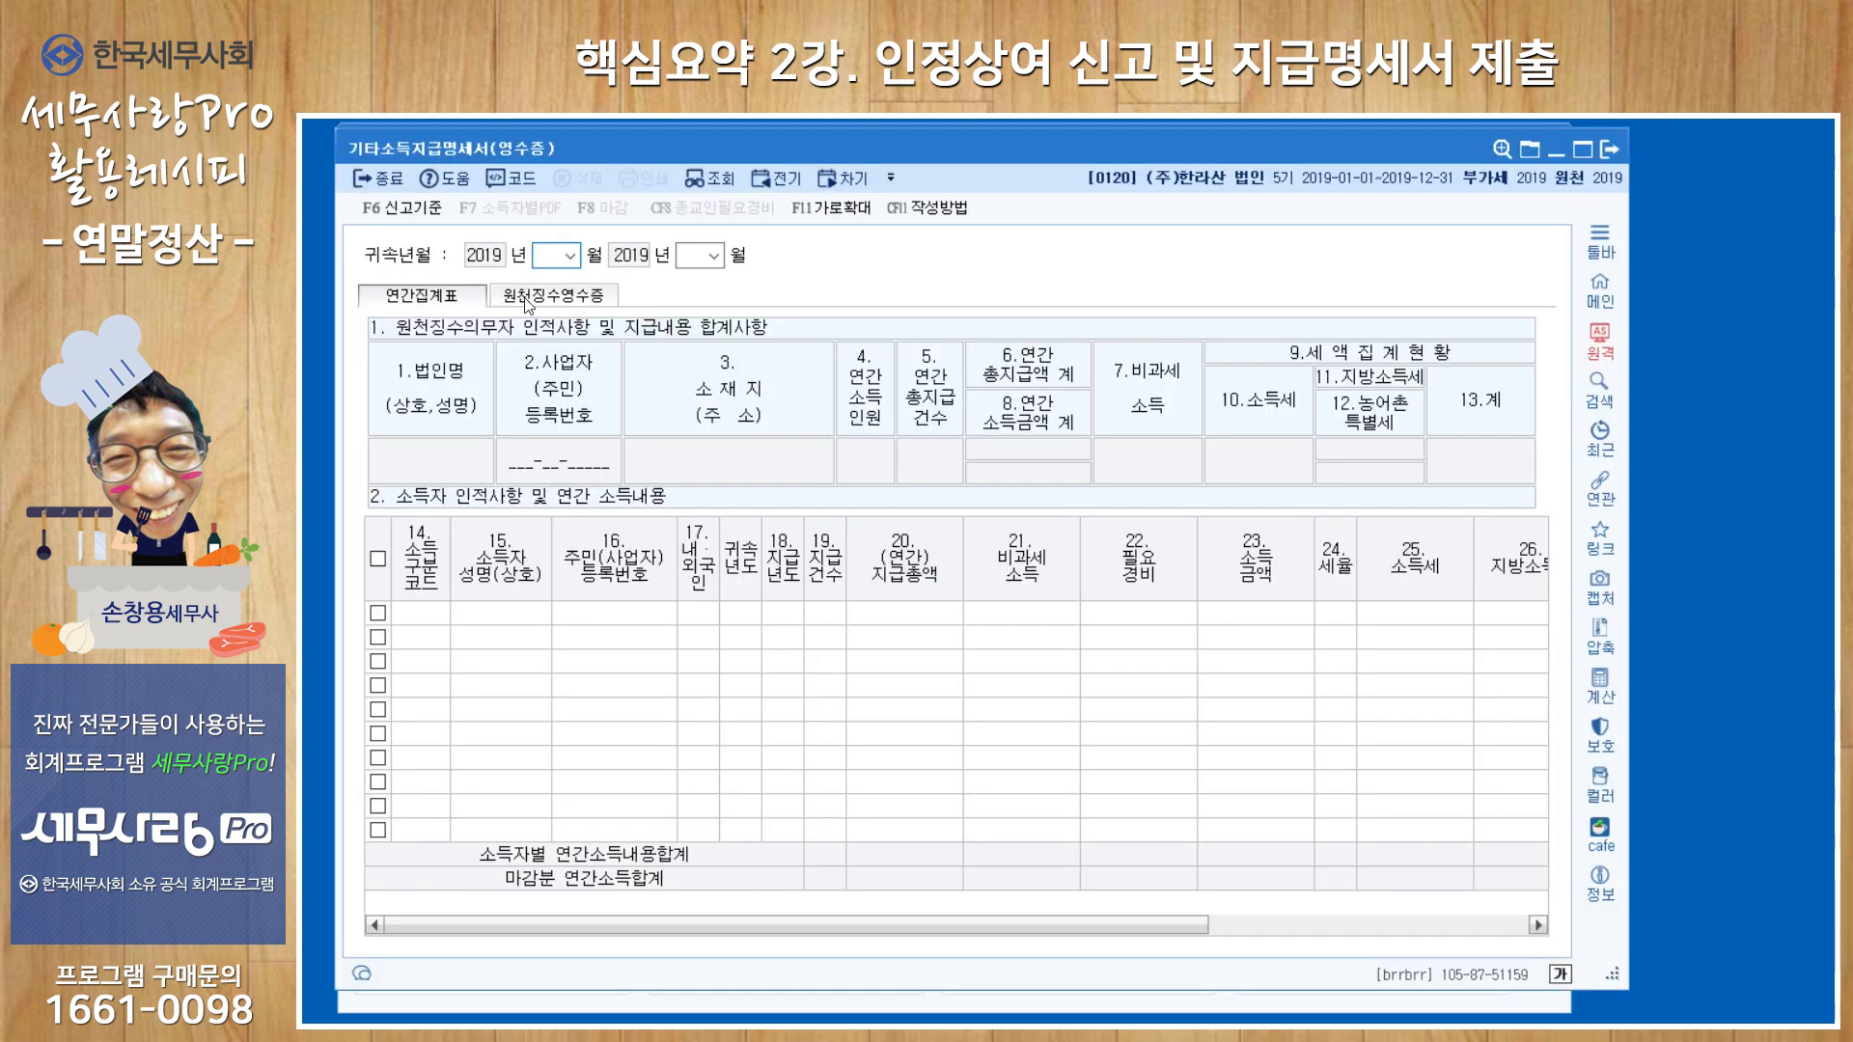
pyautogui.click(399, 213)
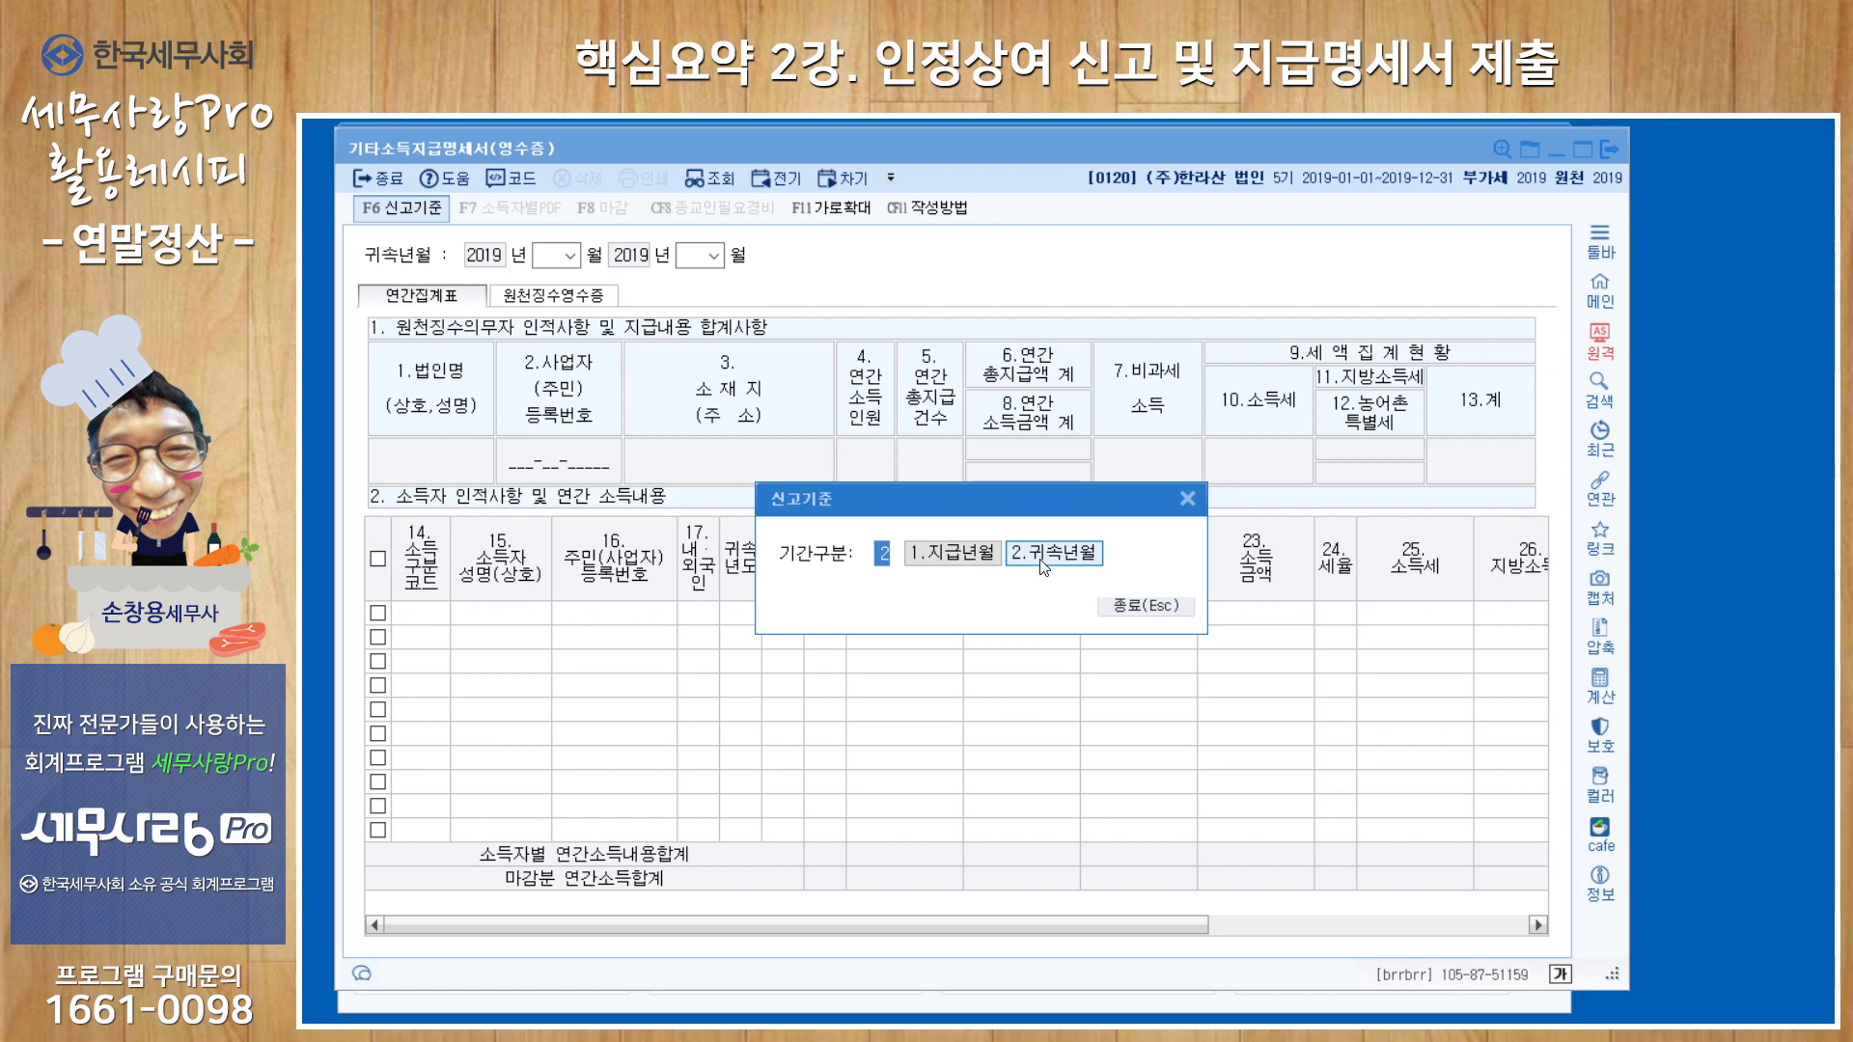
pyautogui.click(1154, 606)
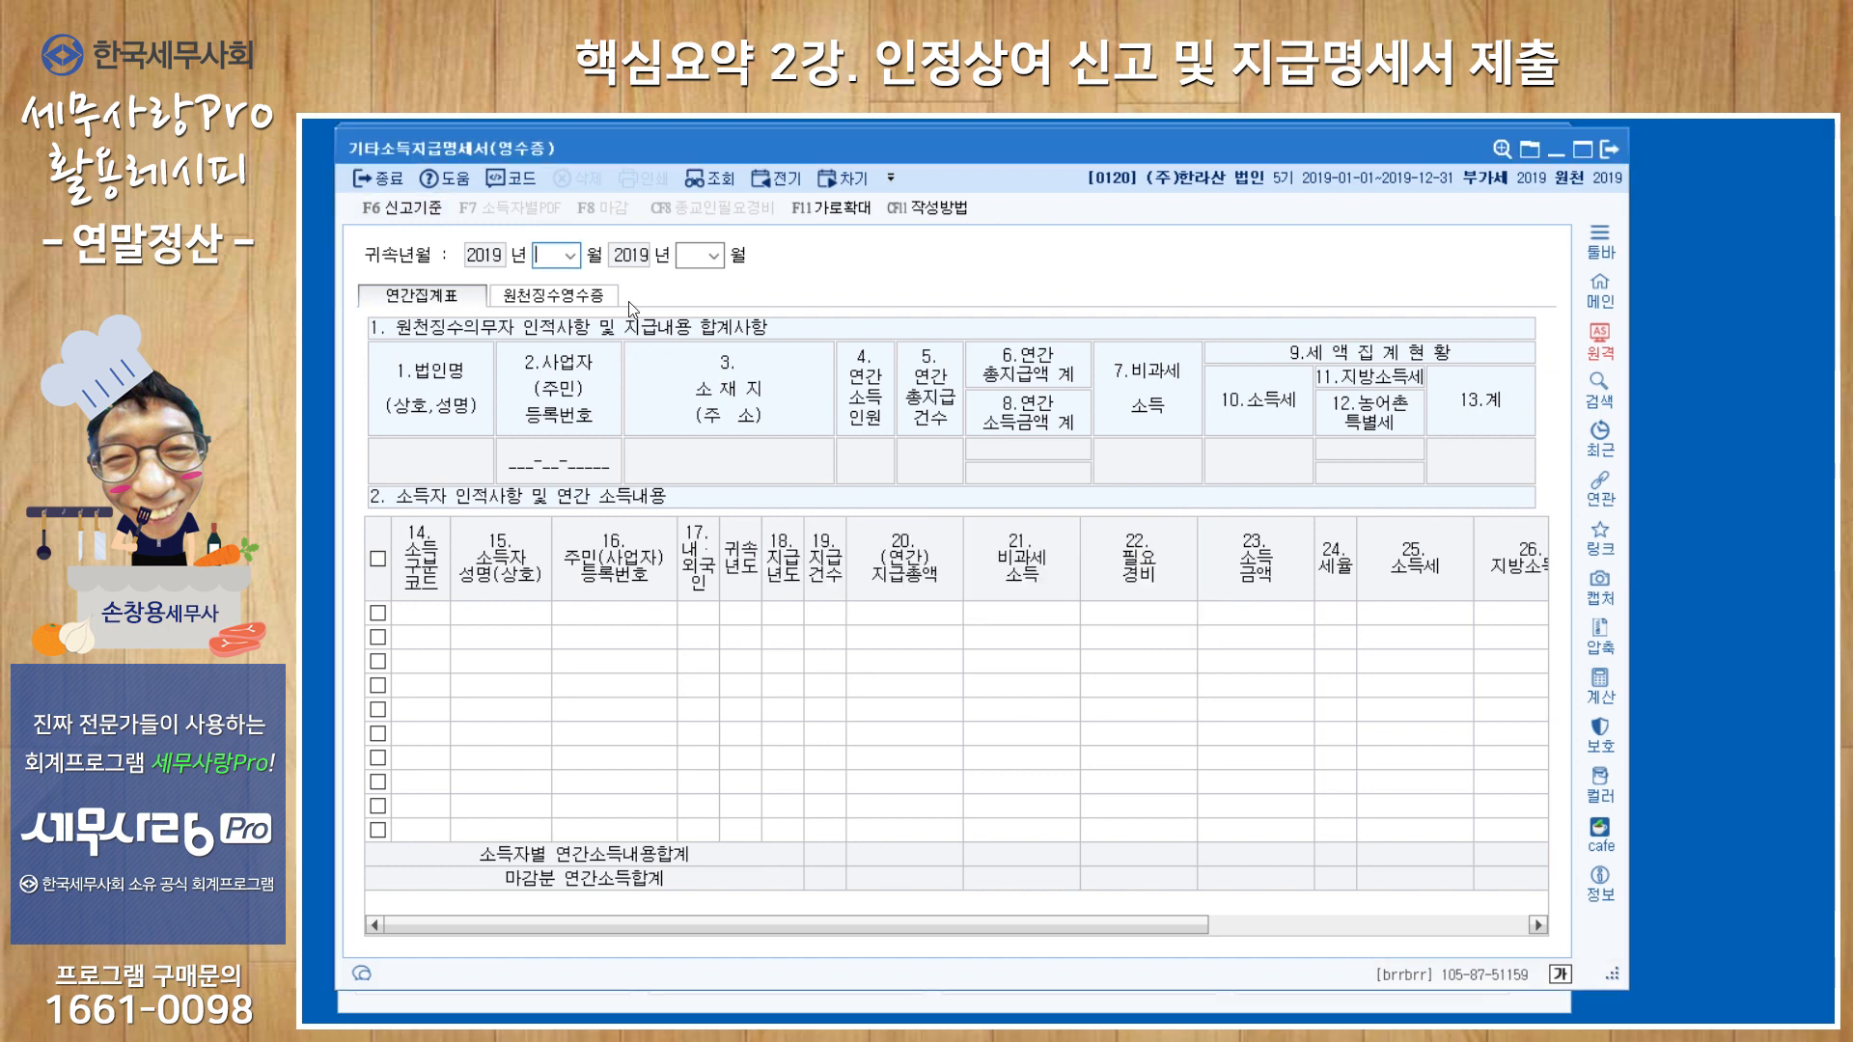
pyautogui.write('11')
pyautogui.press('Return')
pyautogui.write('12')
pyautogui.press('Return')
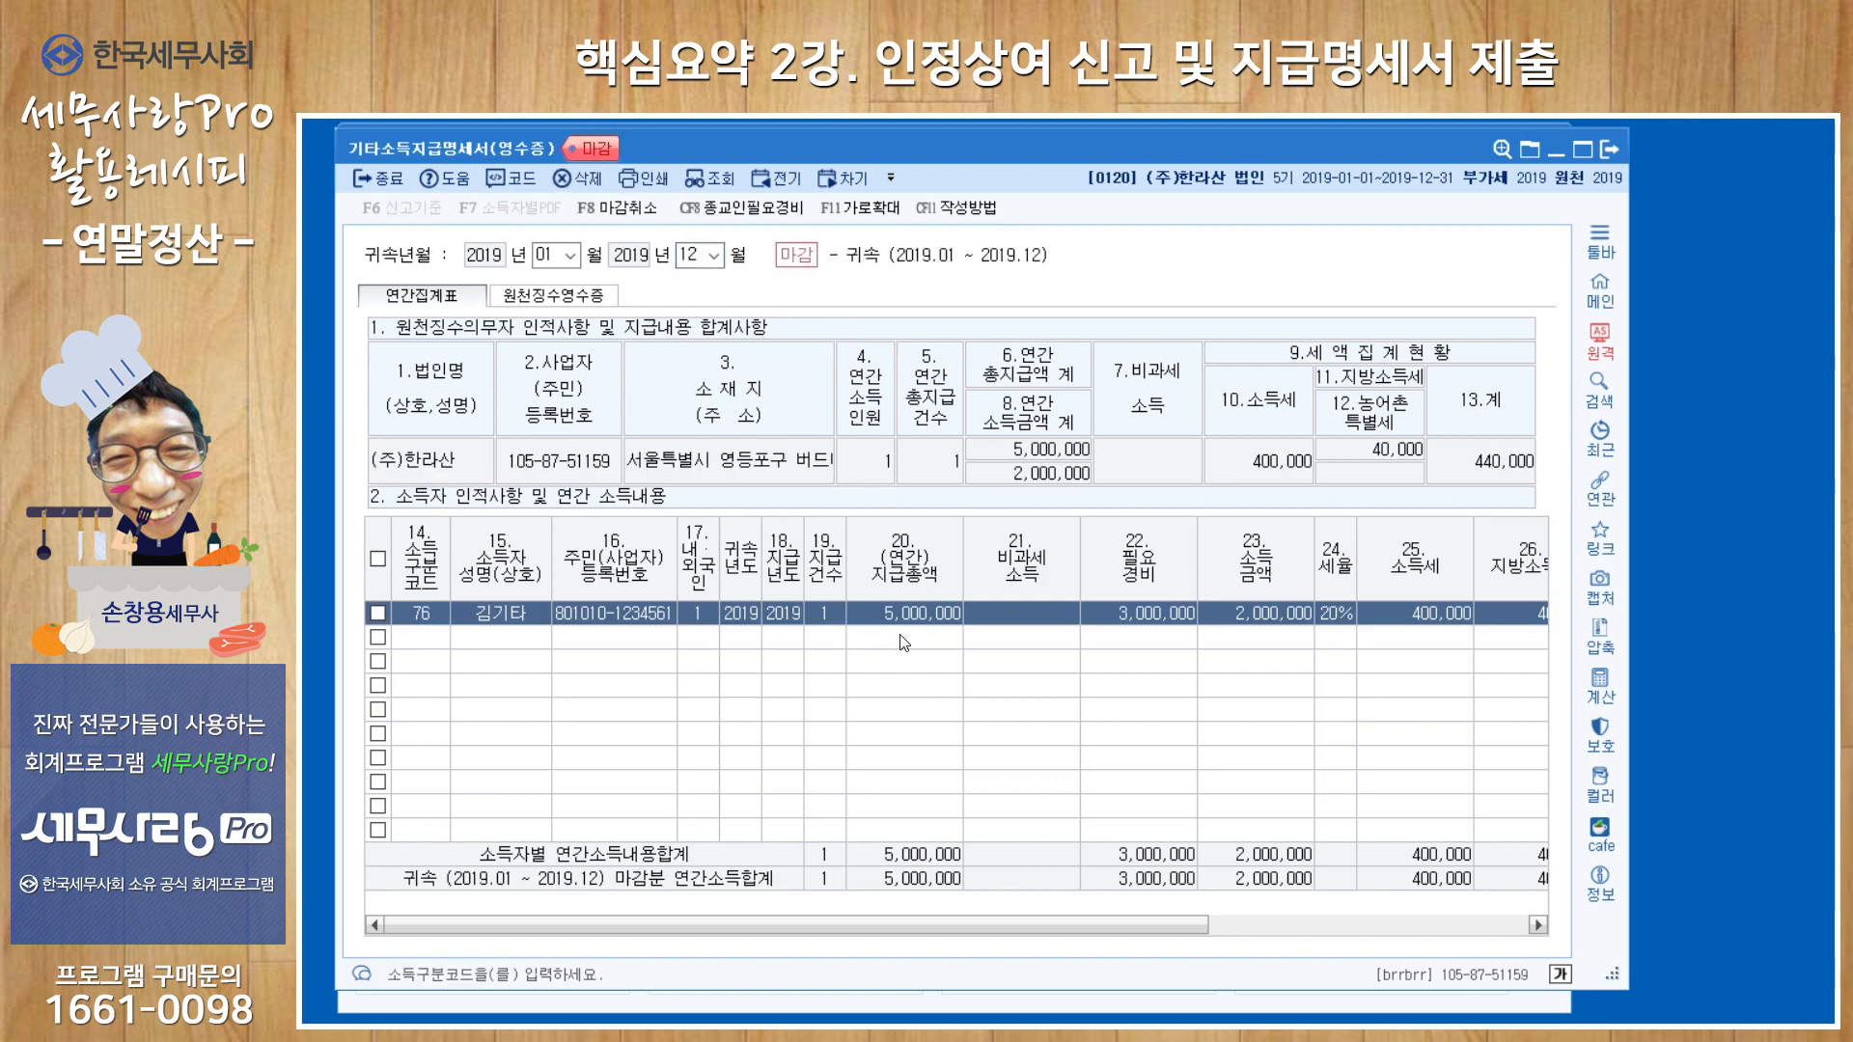
pyautogui.click(1600, 152)
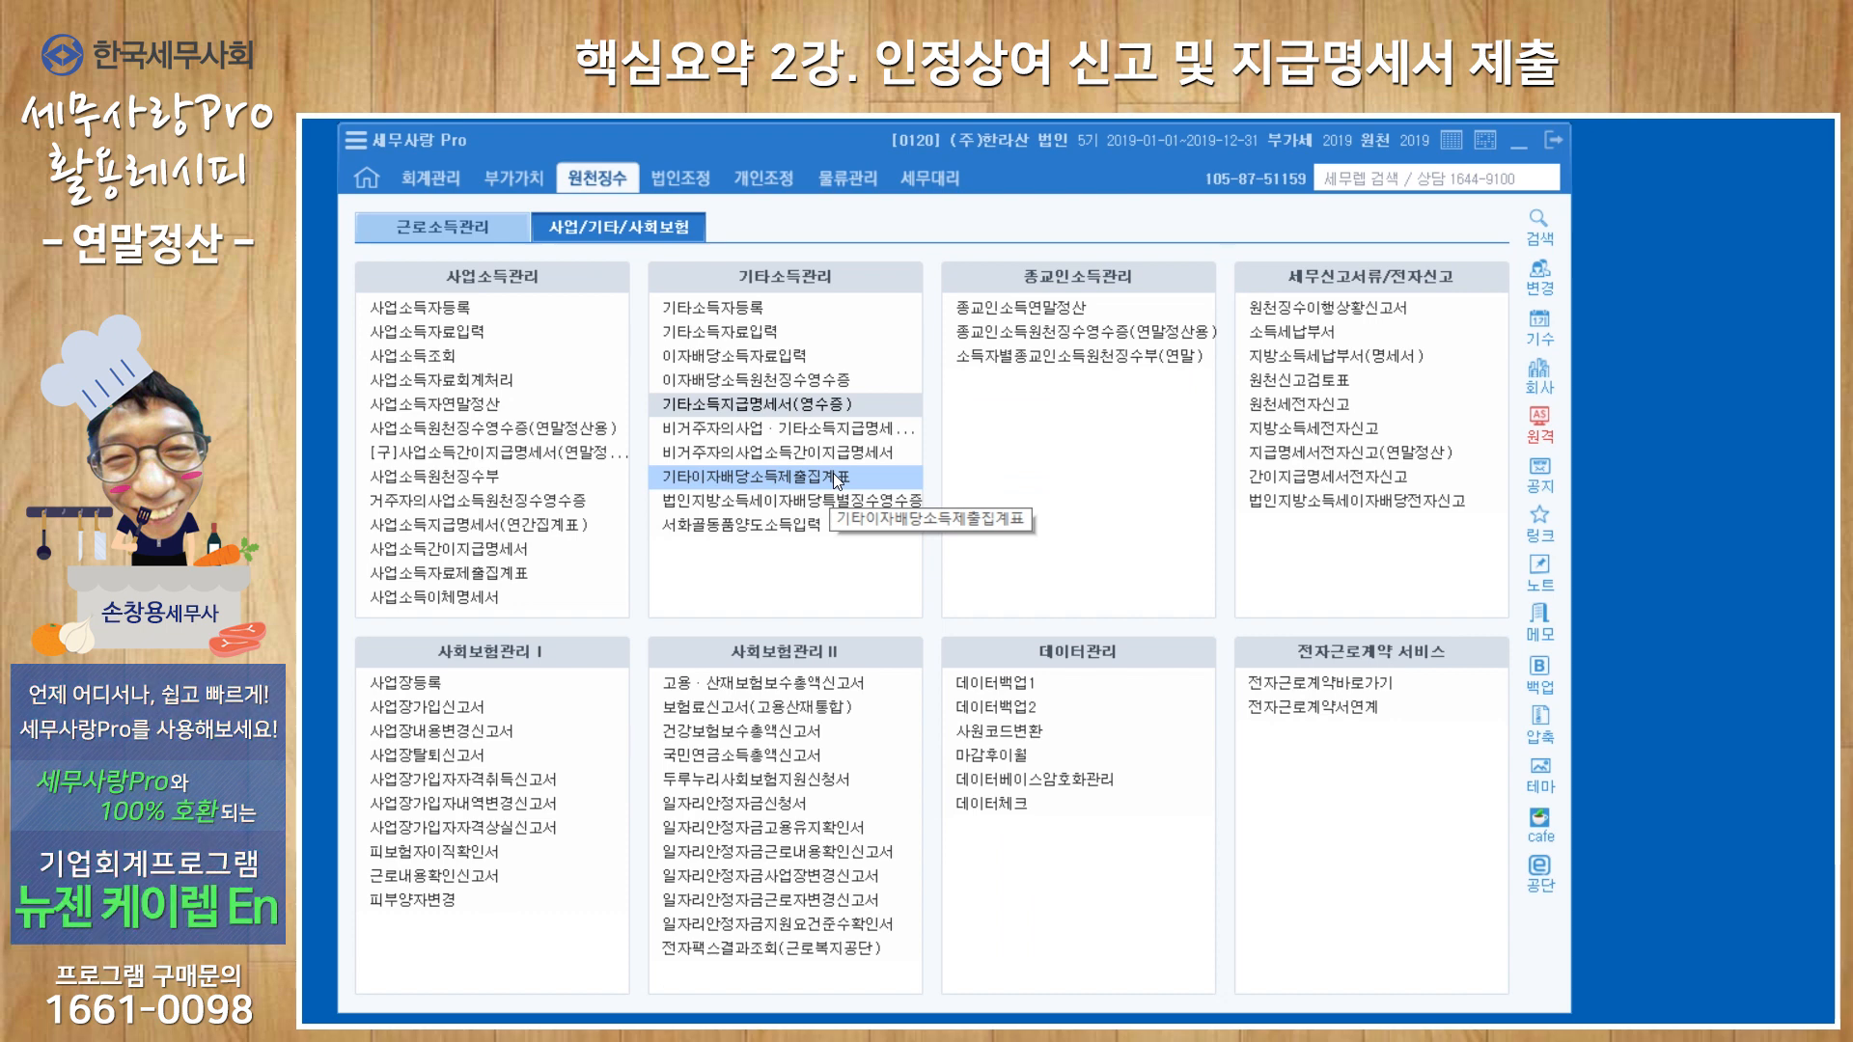
# Look up 이자배당소득원천징수영수증 for attribution period 2019-01 to 2019-12 and exit the form.
pyautogui.click(828, 380)
pyautogui.write('019-07-0')
pyautogui.write('12')
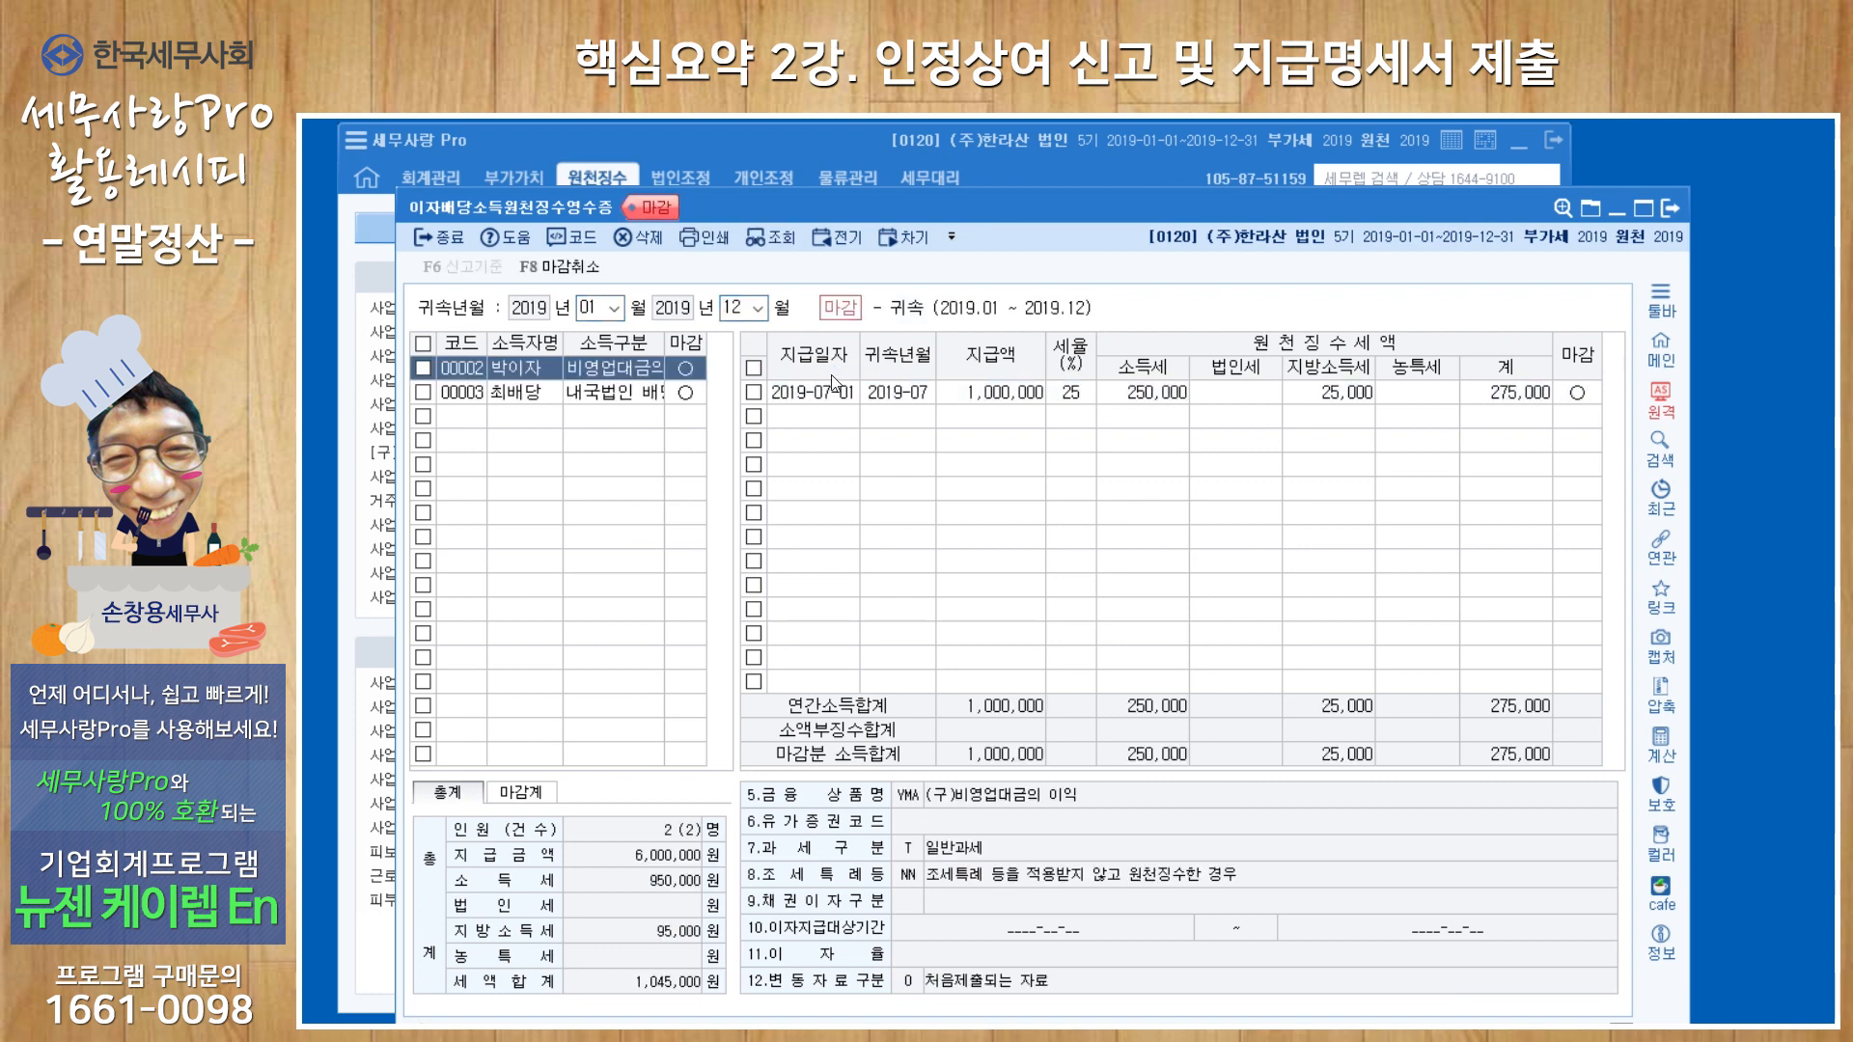
pyautogui.click(1663, 207)
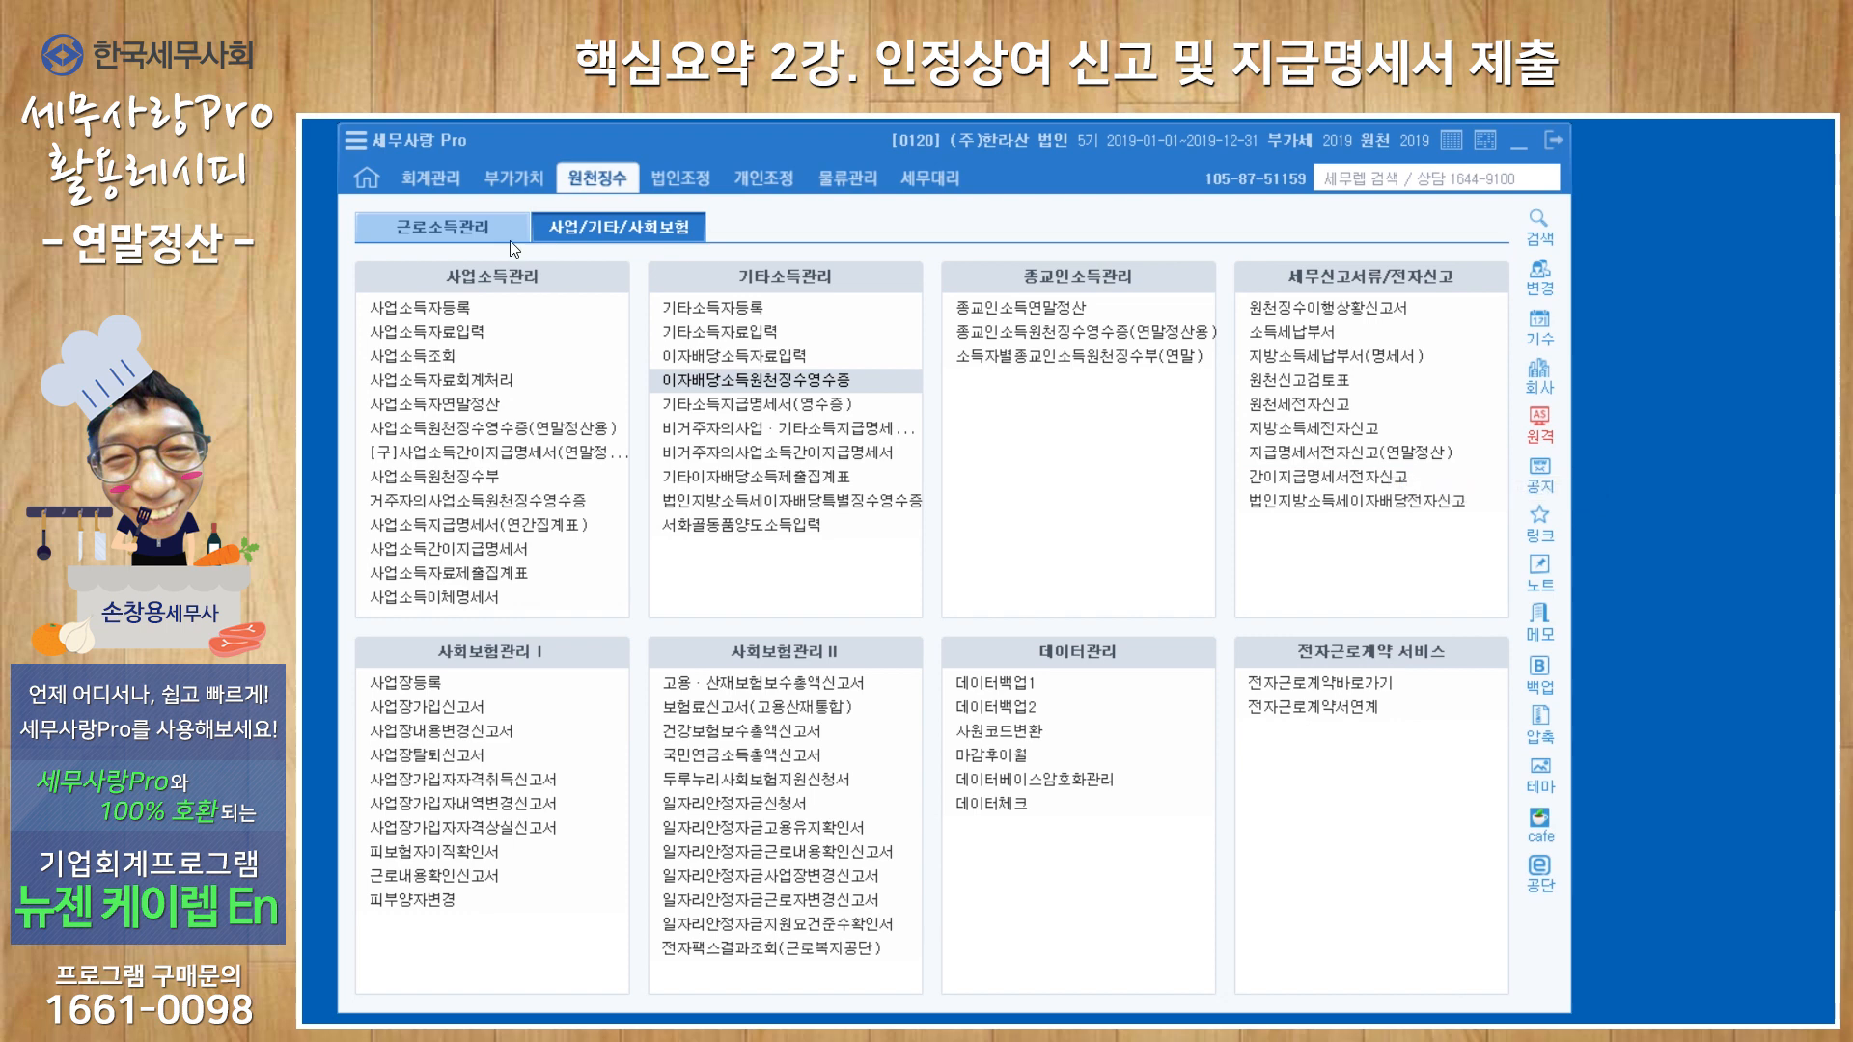
# Open 지급명세서전자신고(연말정산), review the statement types under 전산매체구분 and return to the main window.
pyautogui.click(443, 249)
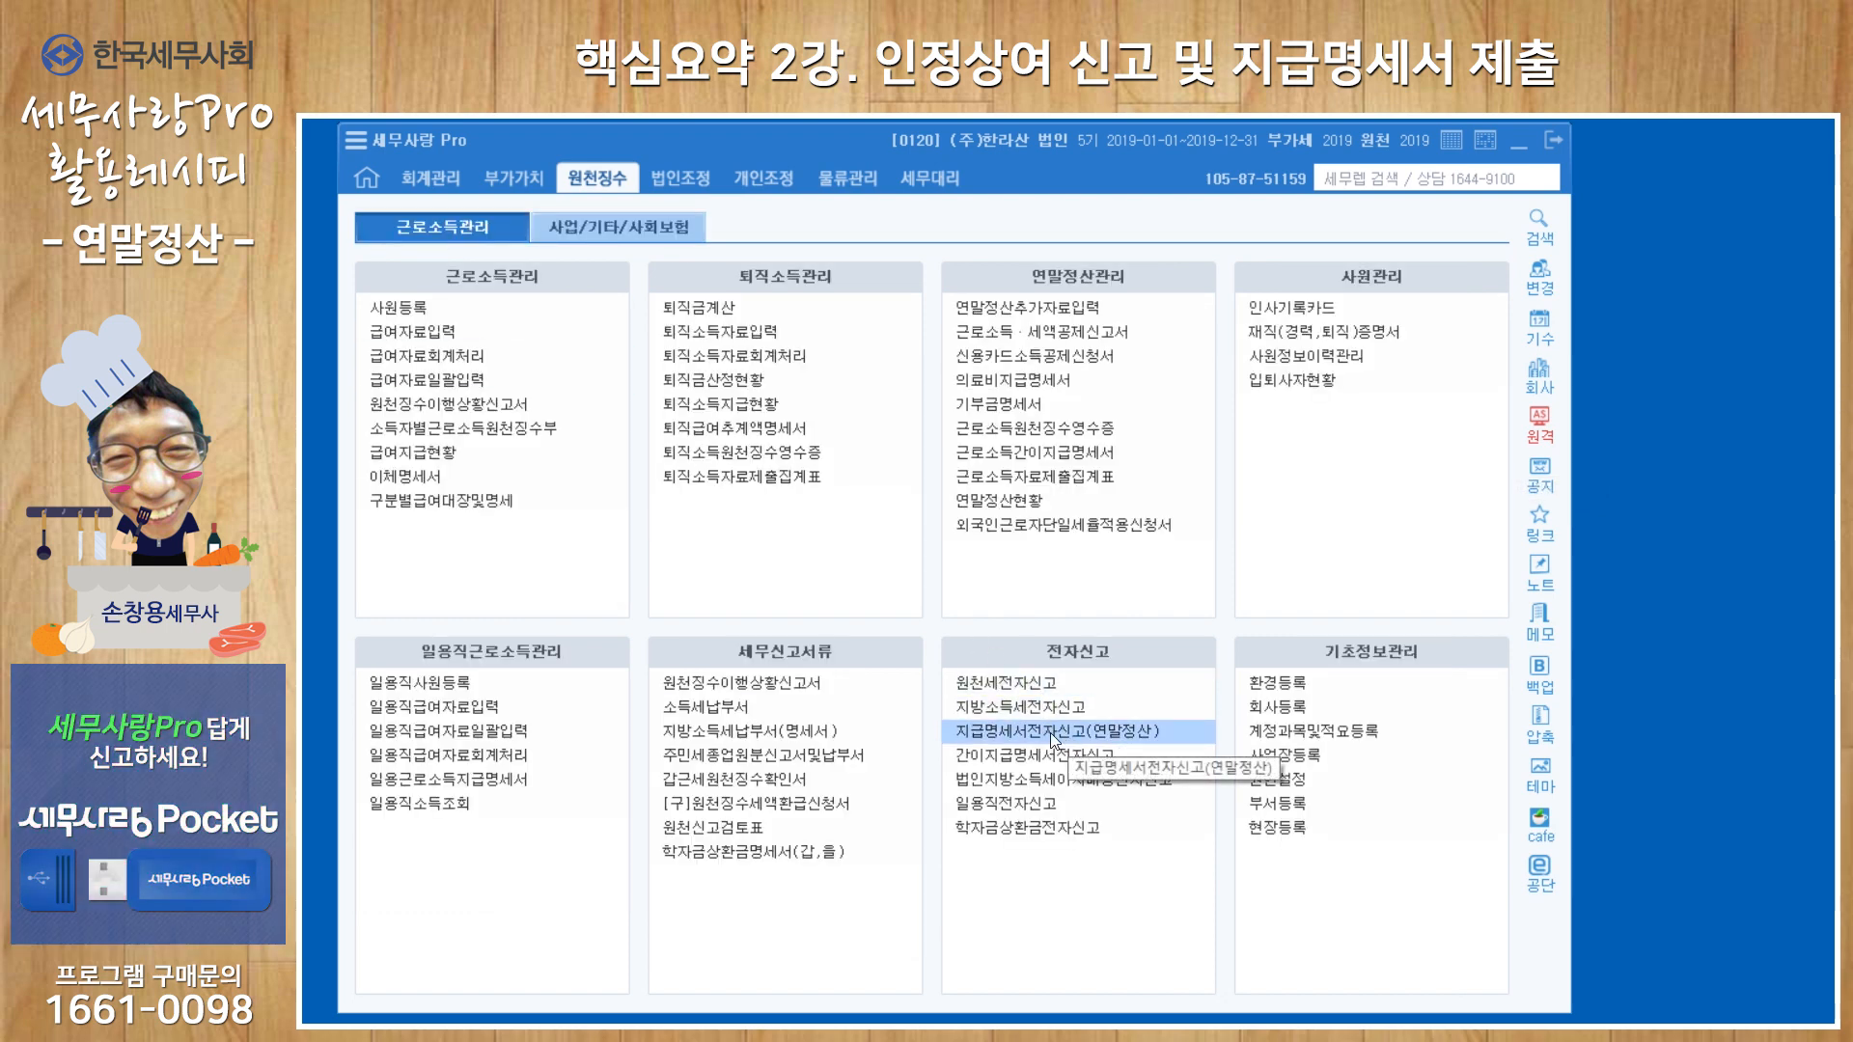
pyautogui.click(1049, 733)
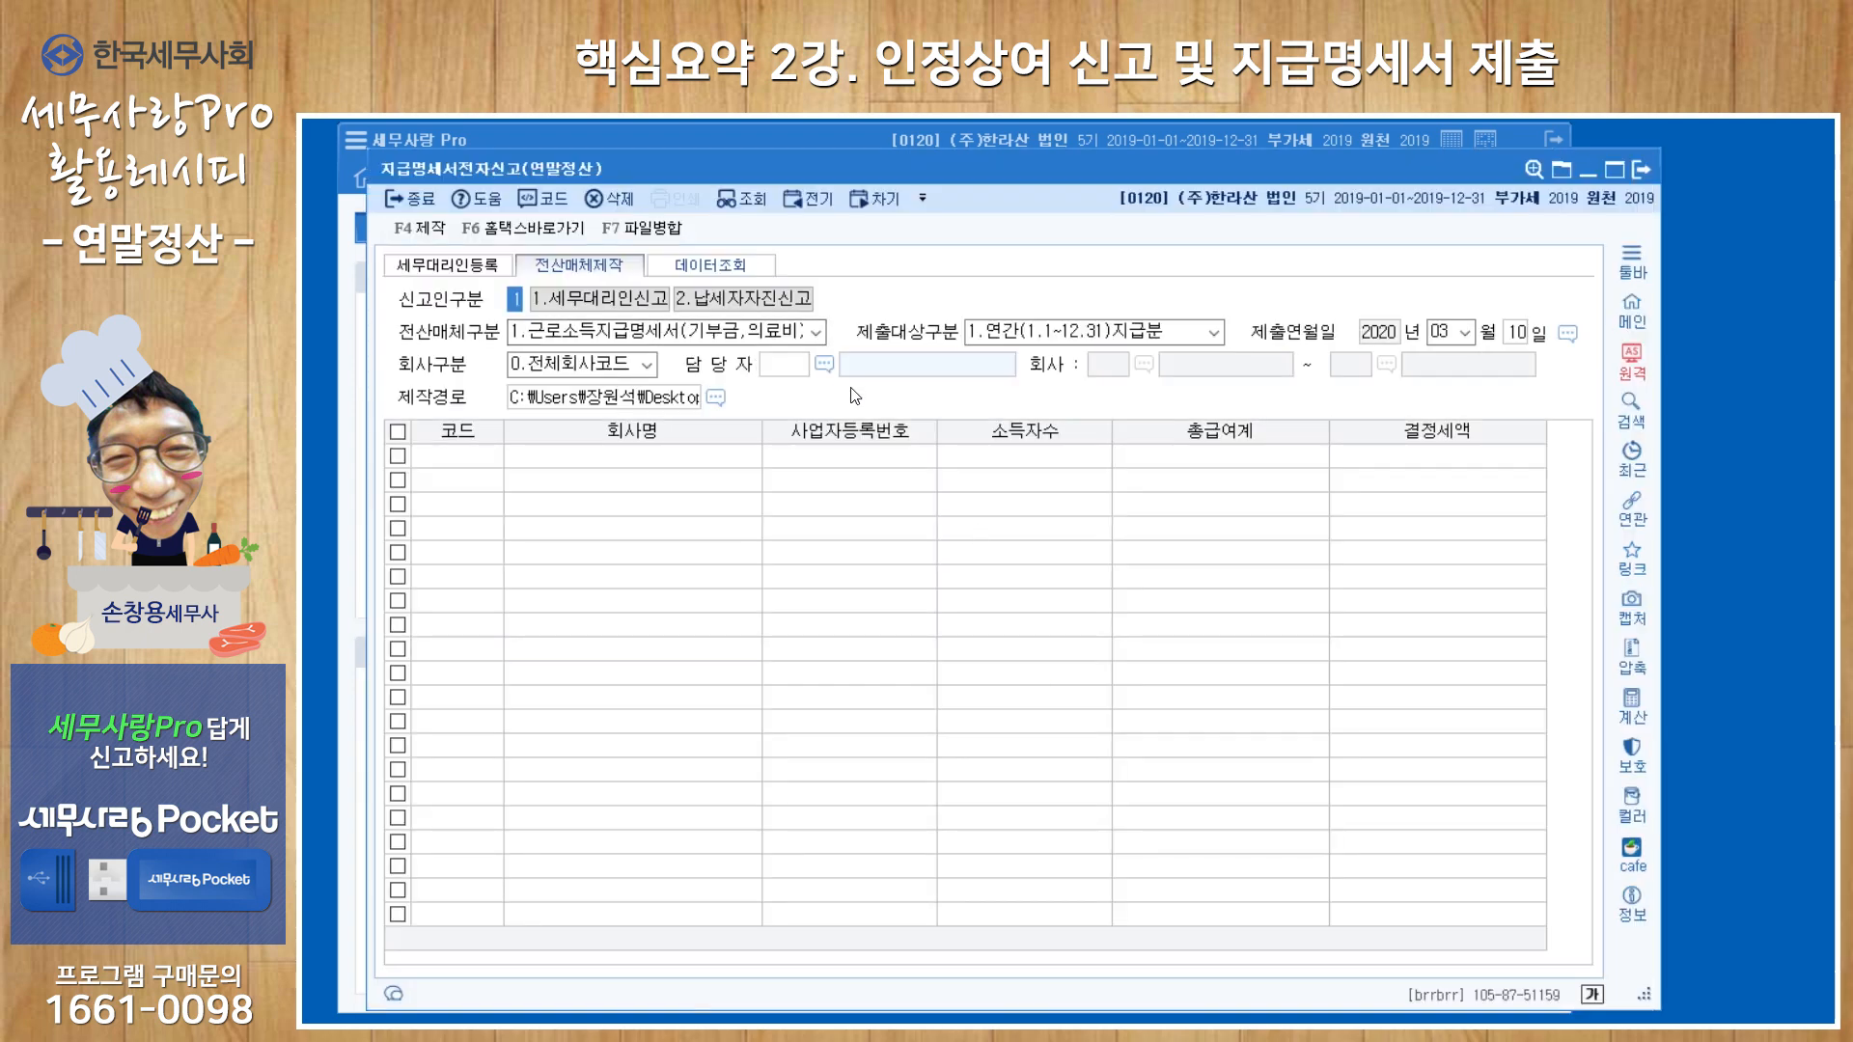
pyautogui.press('Return')
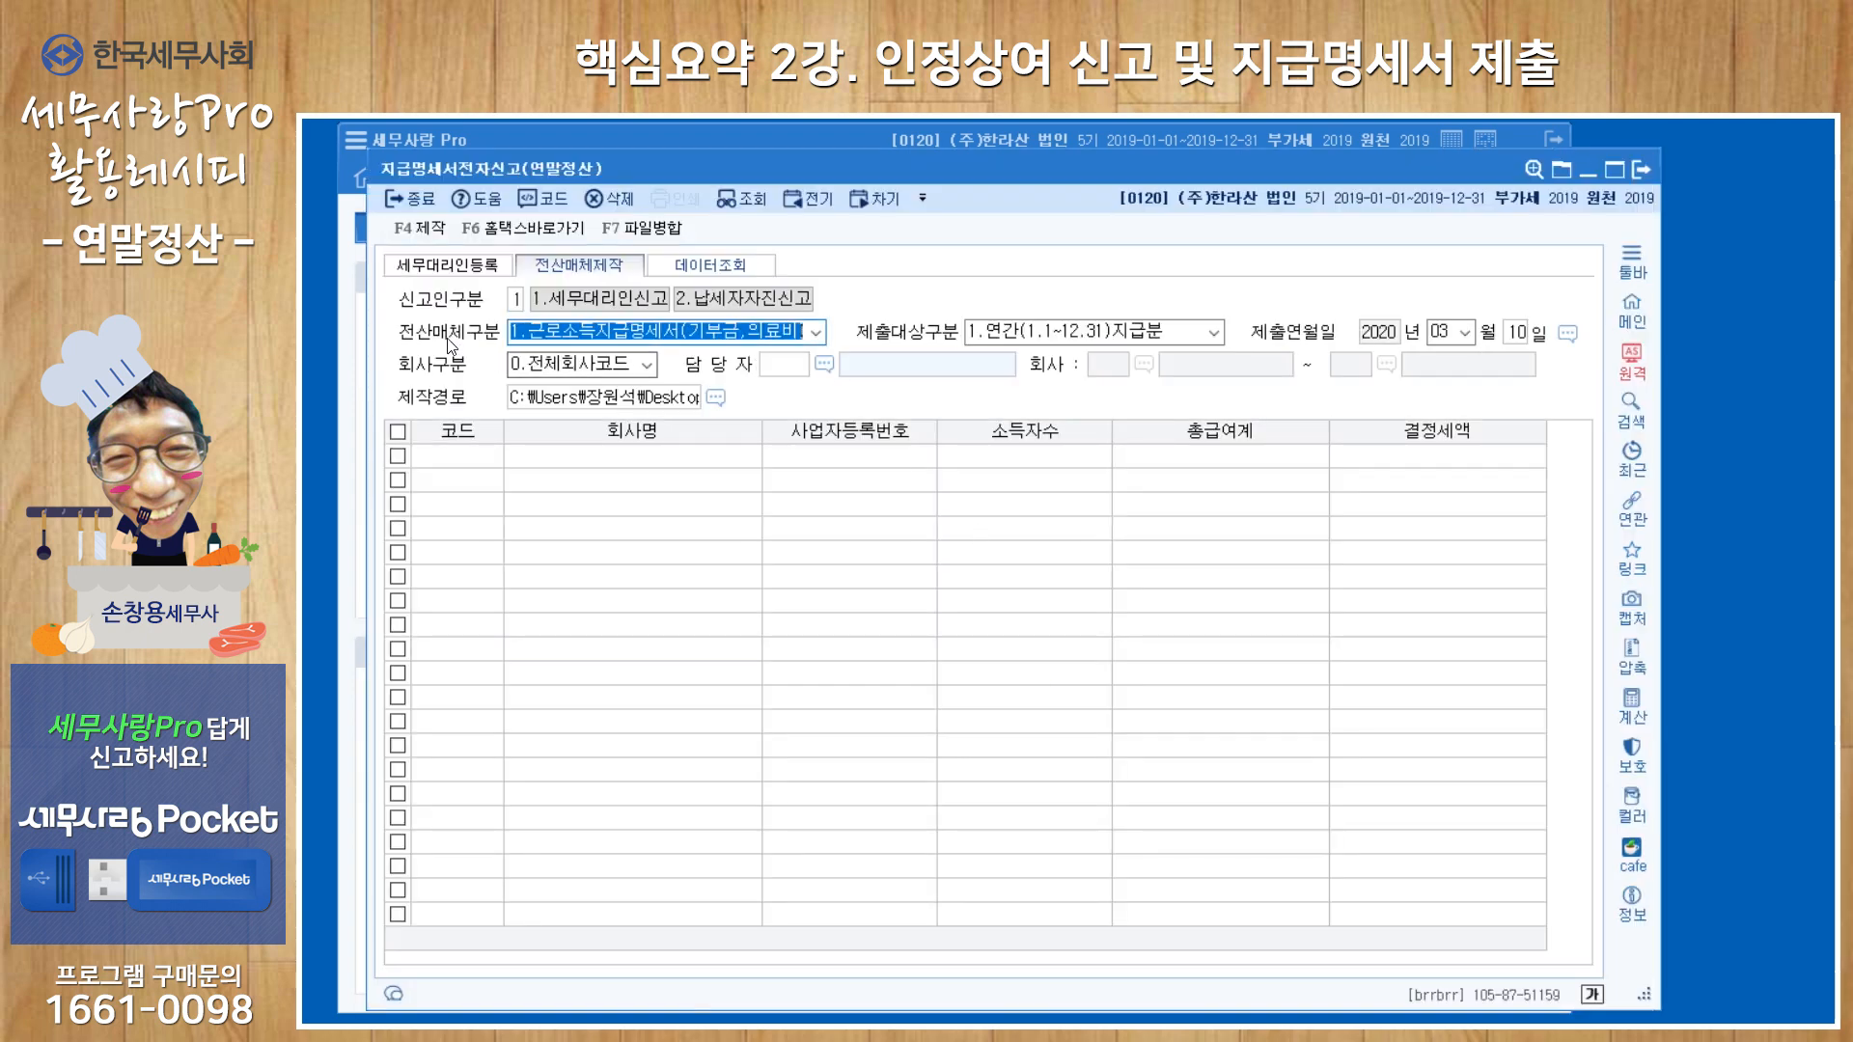
pyautogui.click(816, 334)
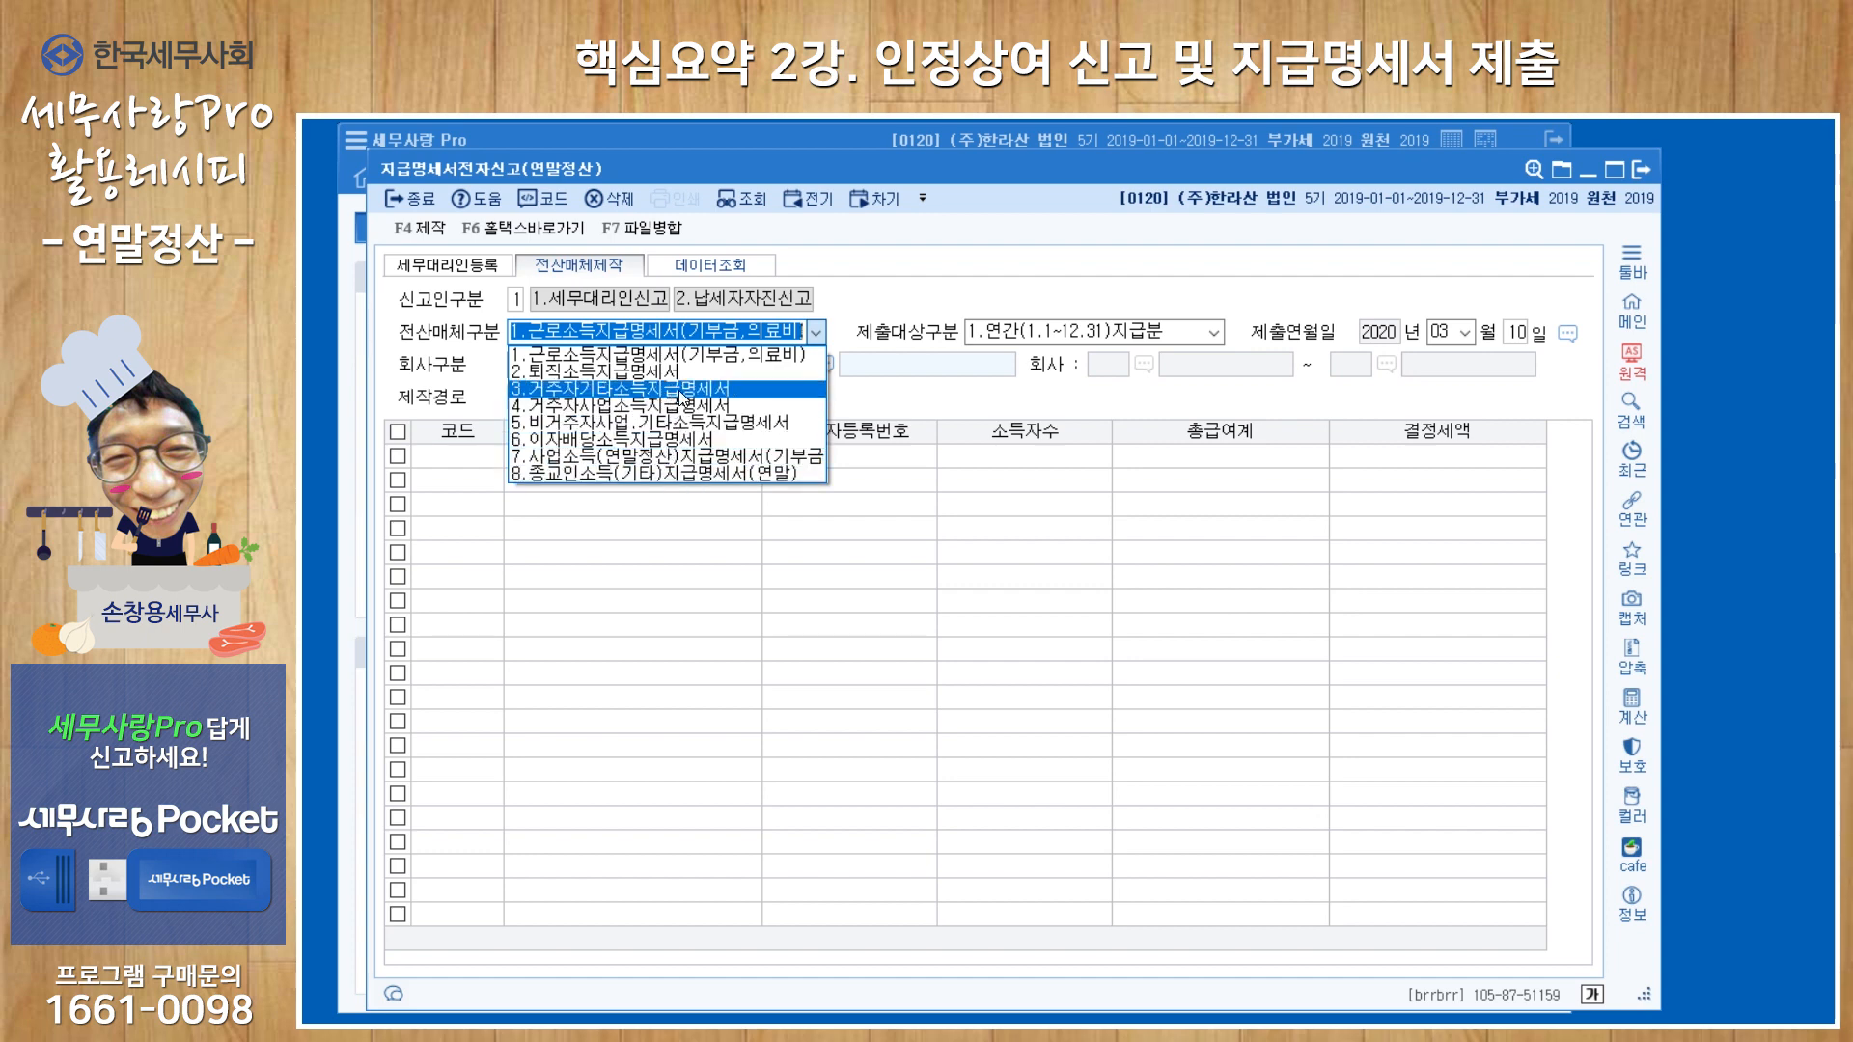
pyautogui.click(347, 336)
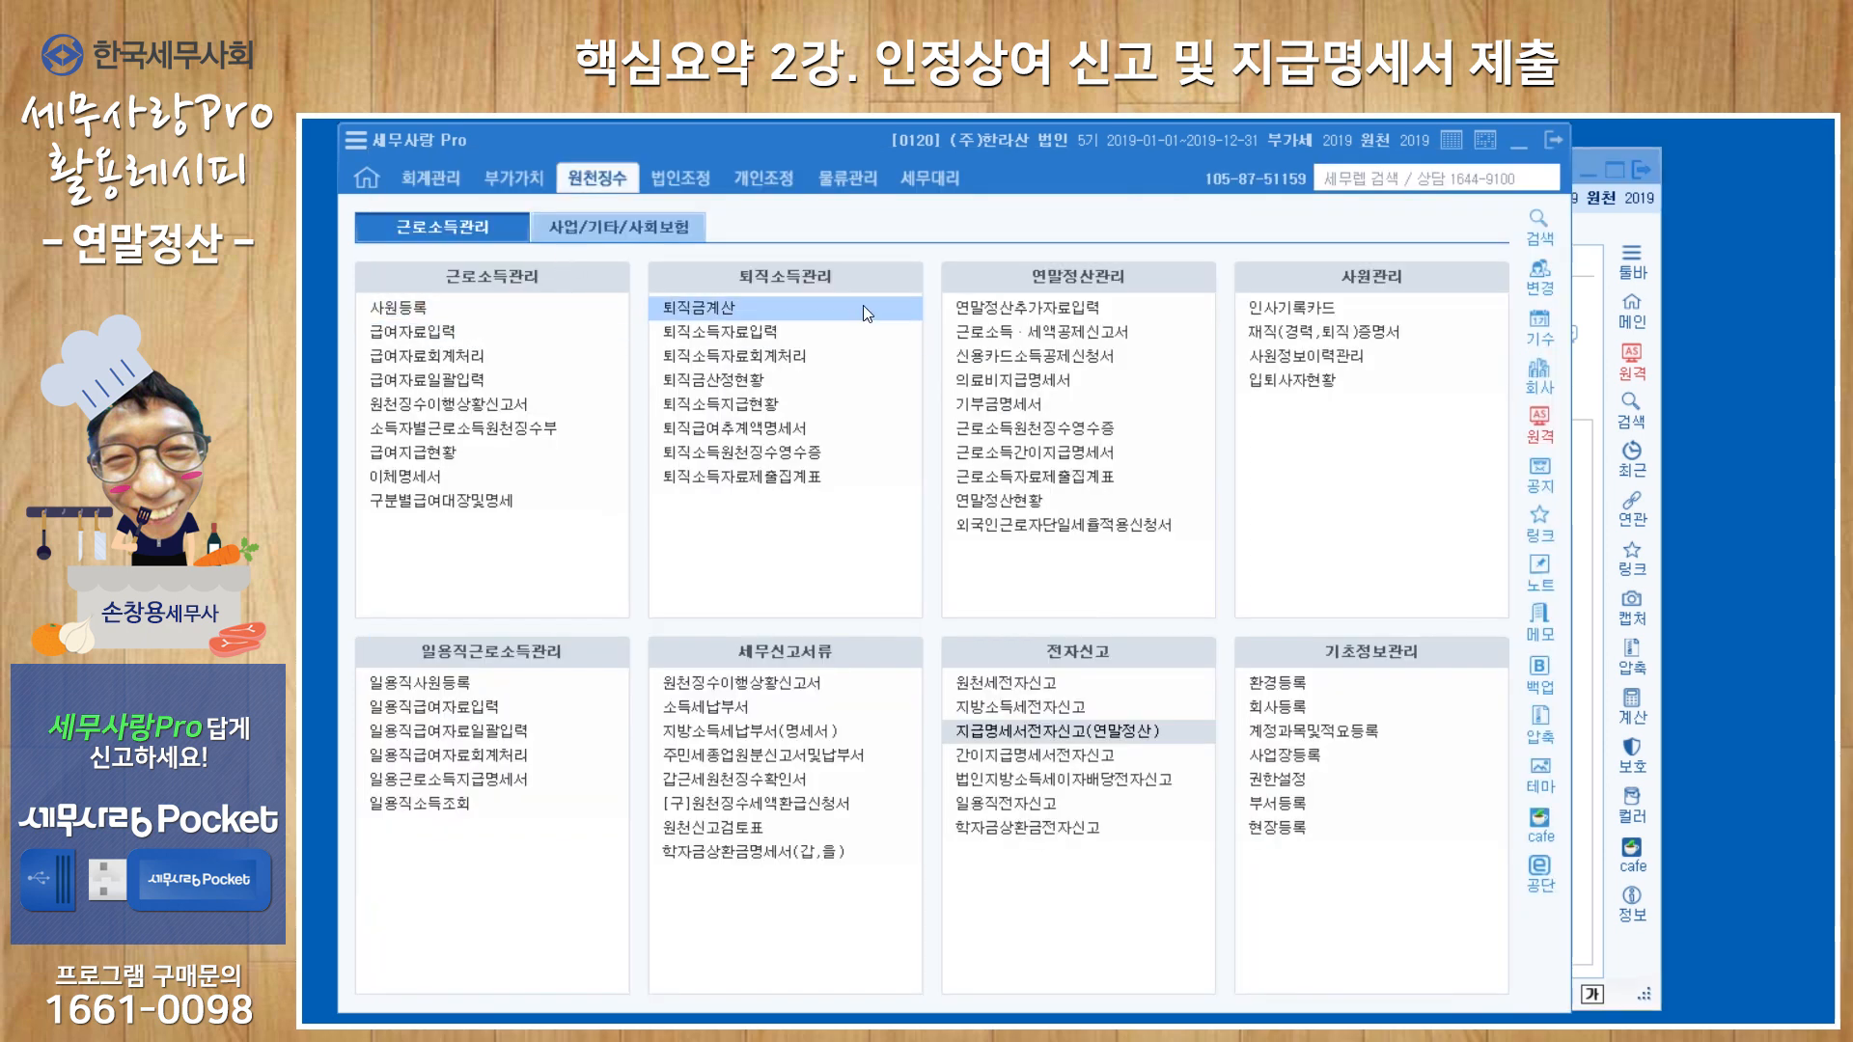
# Look up 퇴직소득원천징수영수증 for payment period 2019-01 to 2019-12.
pyautogui.click(797, 460)
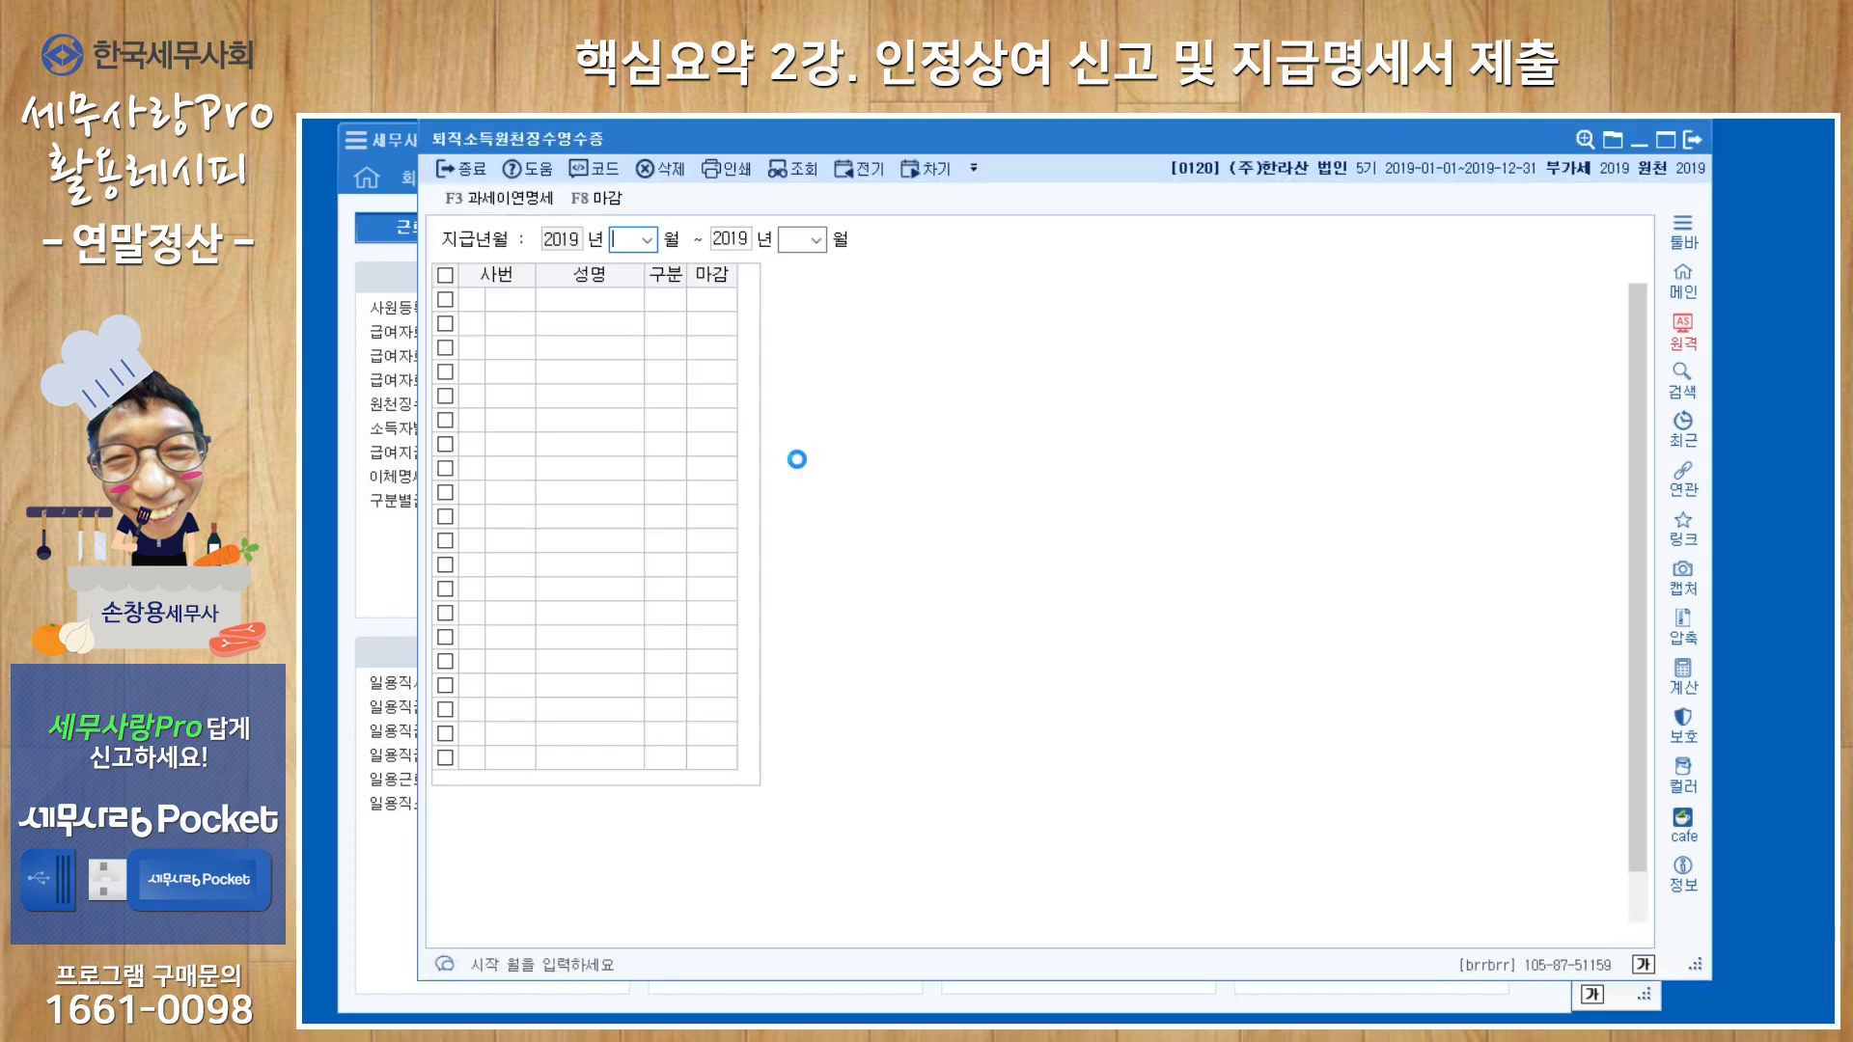
pyautogui.press('Return')
pyautogui.press('Return')
pyautogui.write('12')
pyautogui.press('Return')
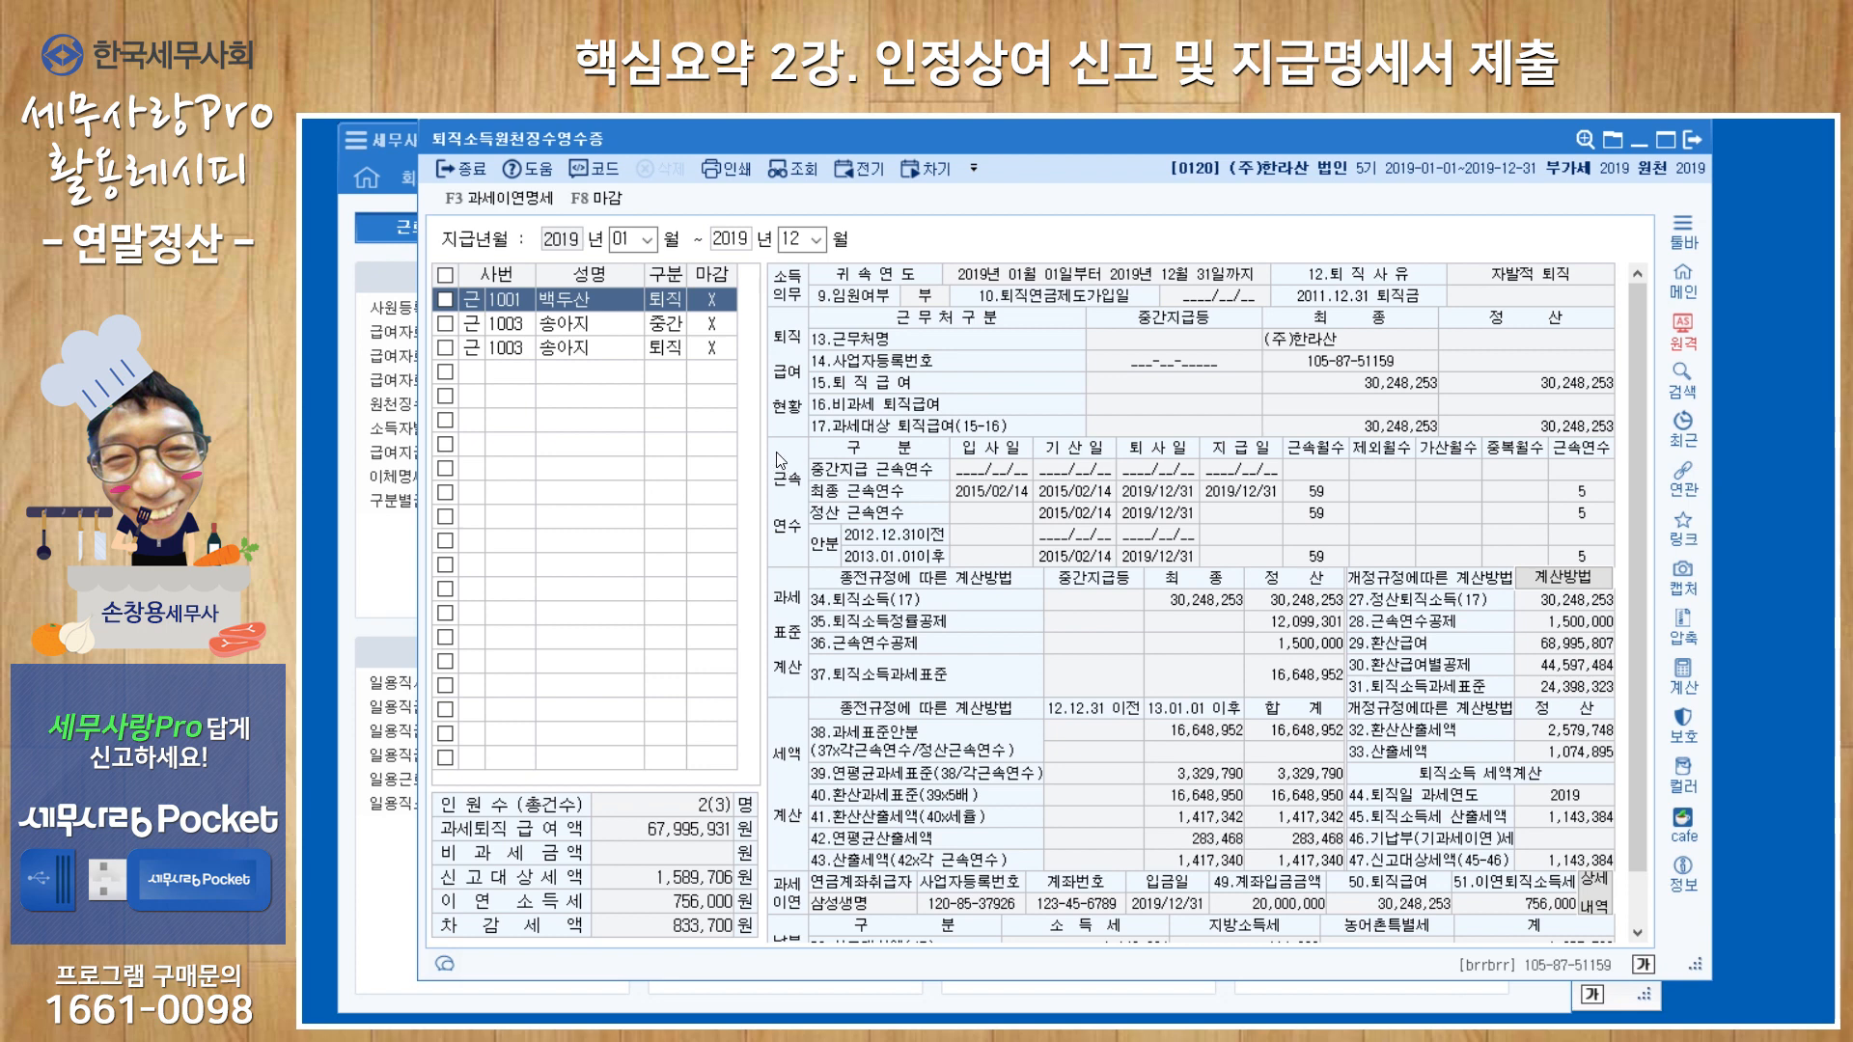
# Finalize all retirement-income statements with 강제마감 and exit the form.
pyautogui.click(598, 199)
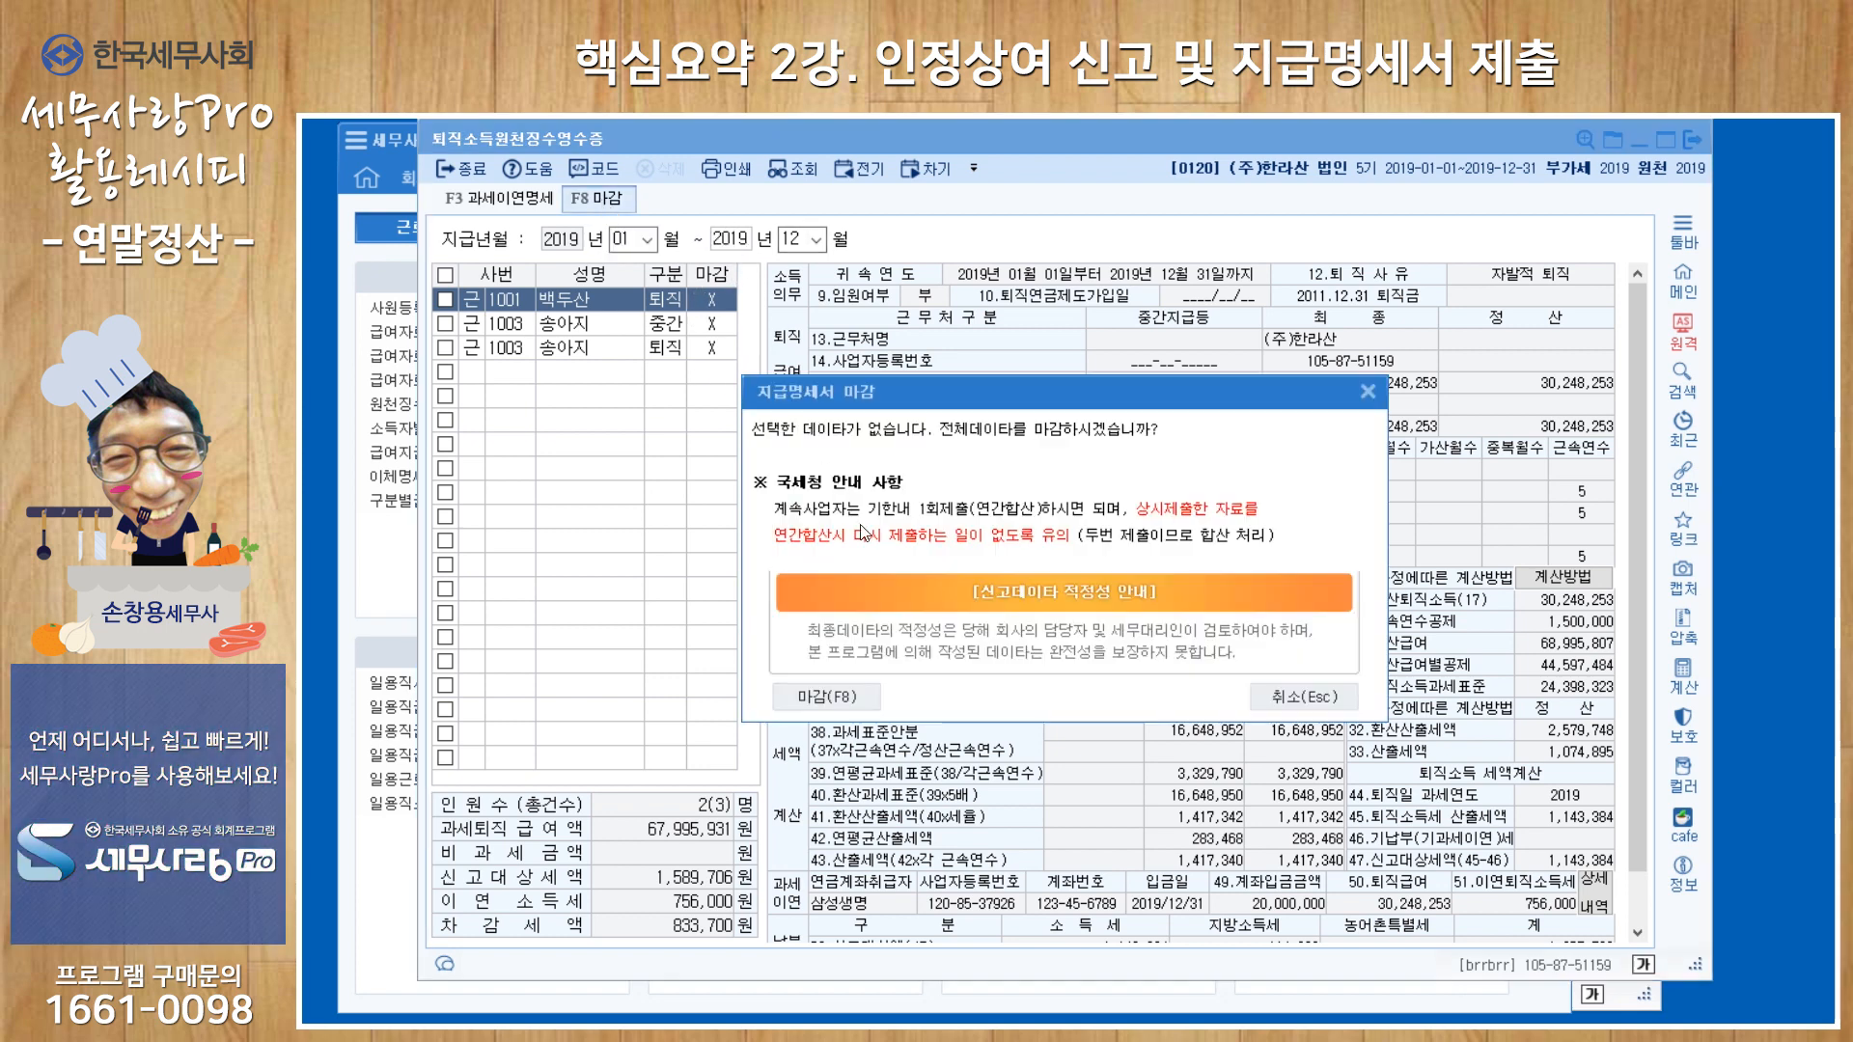
pyautogui.click(855, 699)
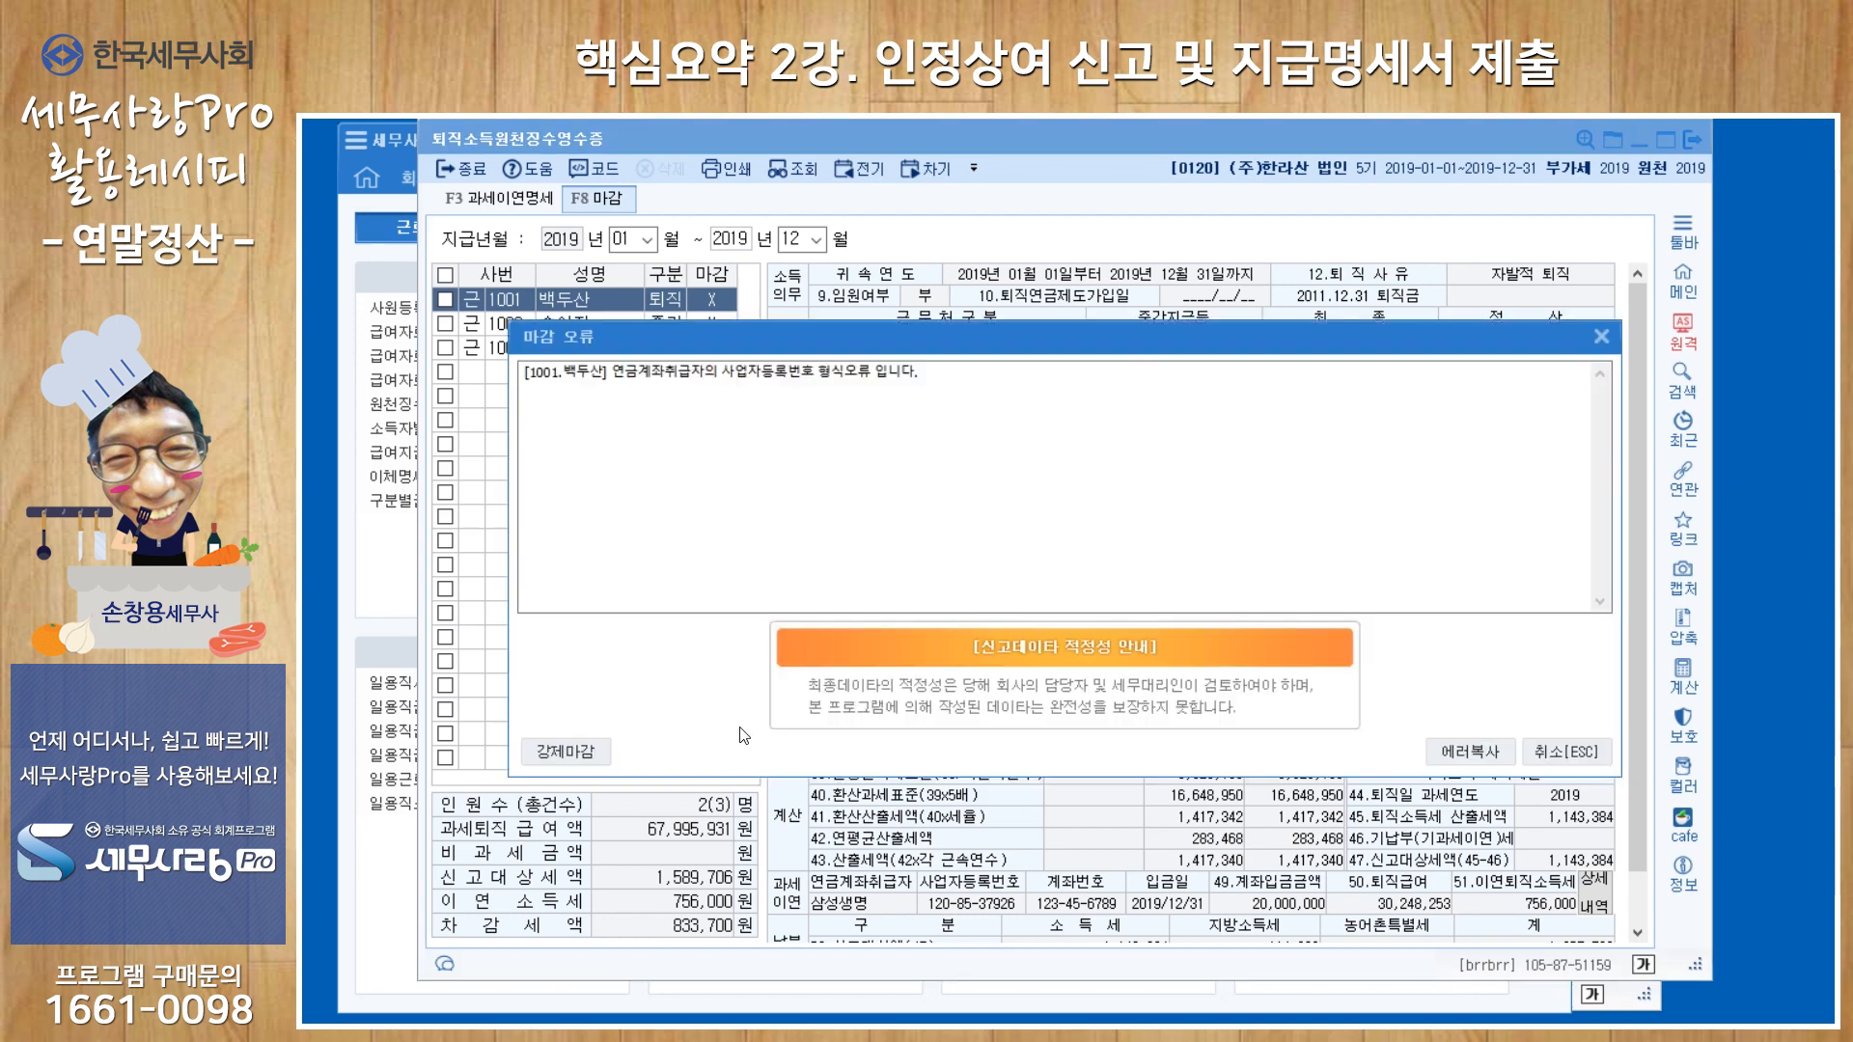
pyautogui.click(566, 752)
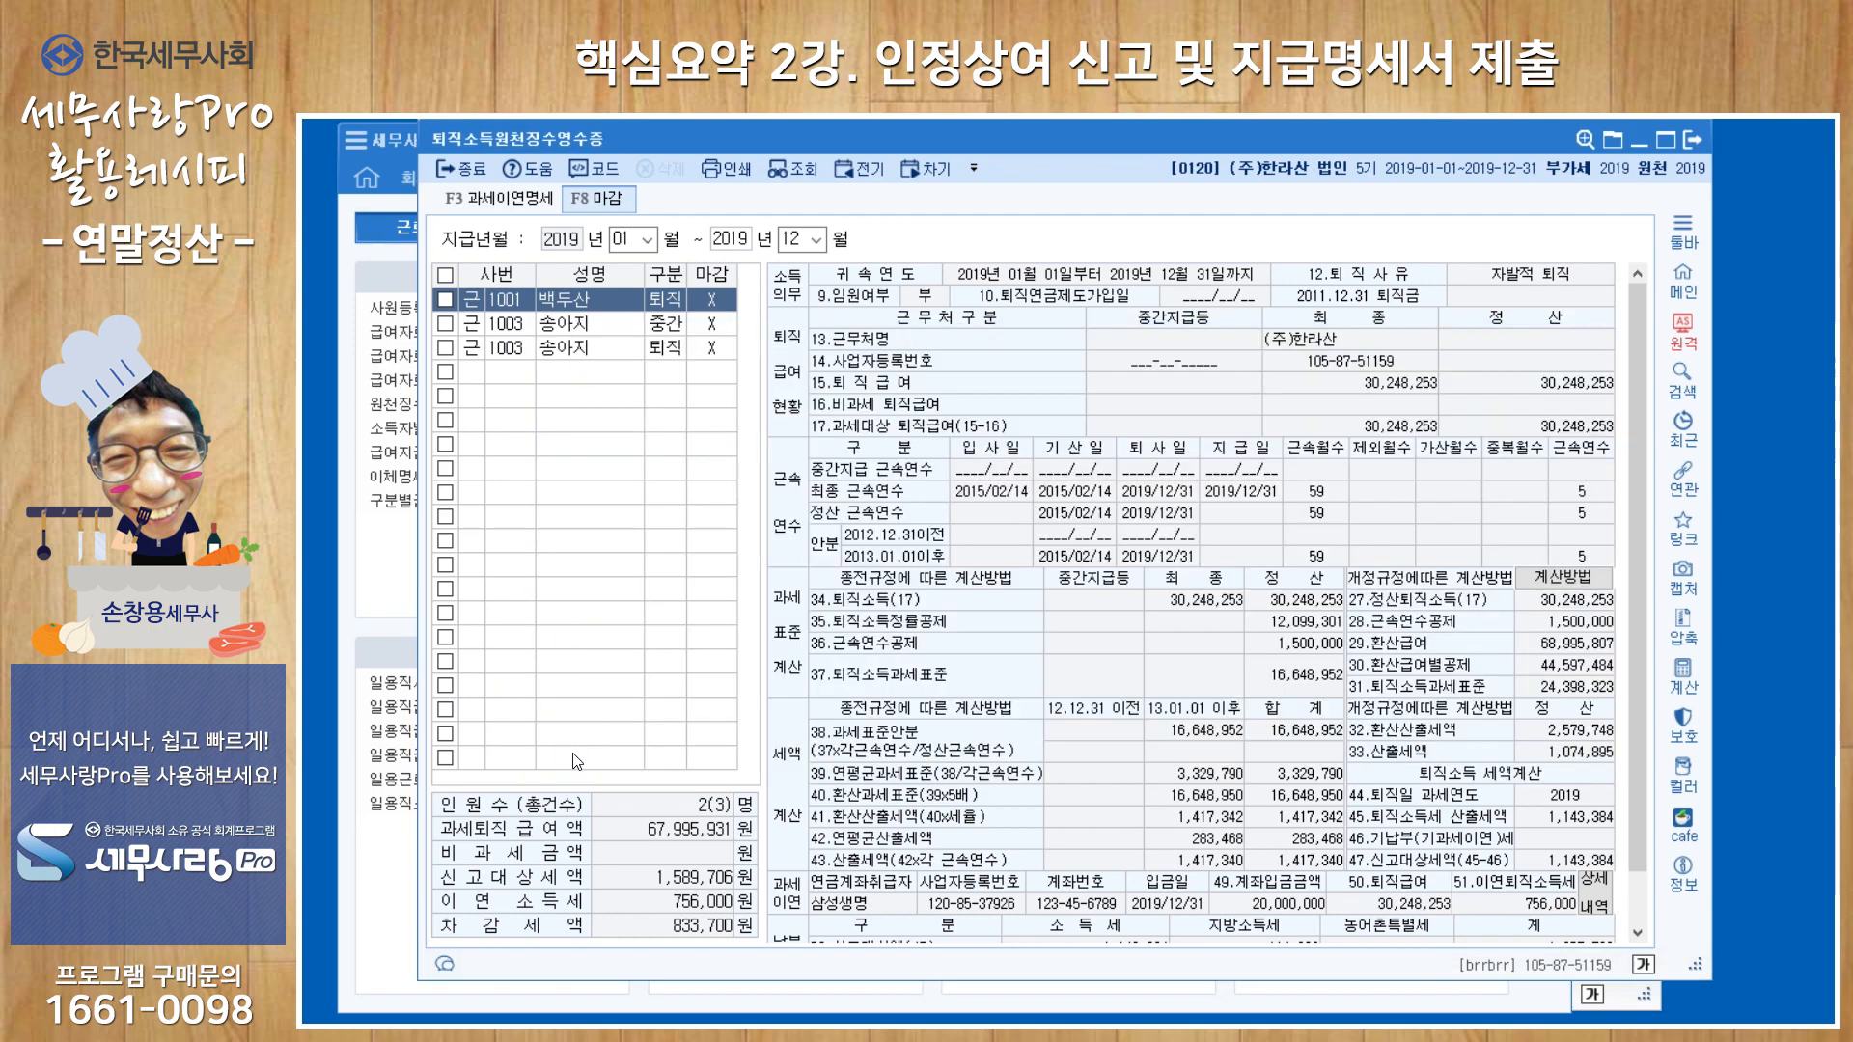
pyautogui.click(1691, 141)
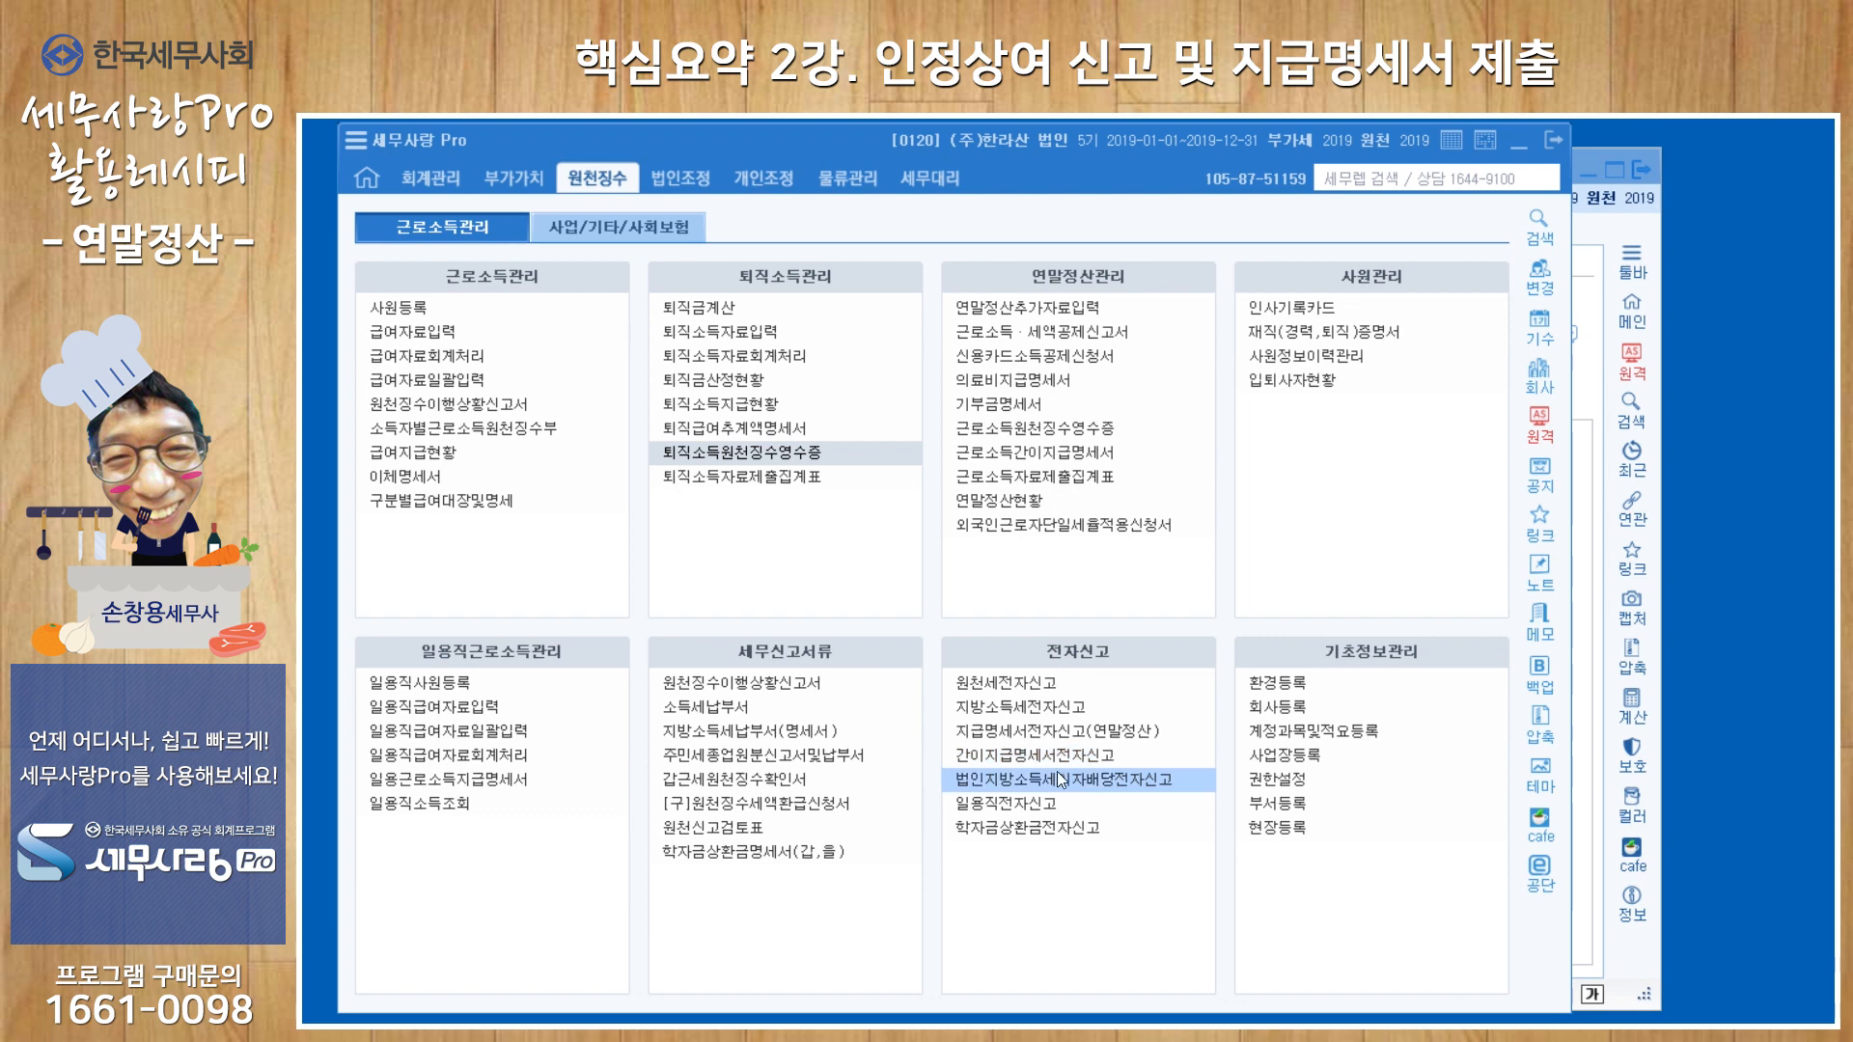
# Return to 지급명세서전자신고(연말정산) and load 1.근로소득지급명세서 by 1.회사구간별 for (주)한라산 only.
pyautogui.click(1046, 730)
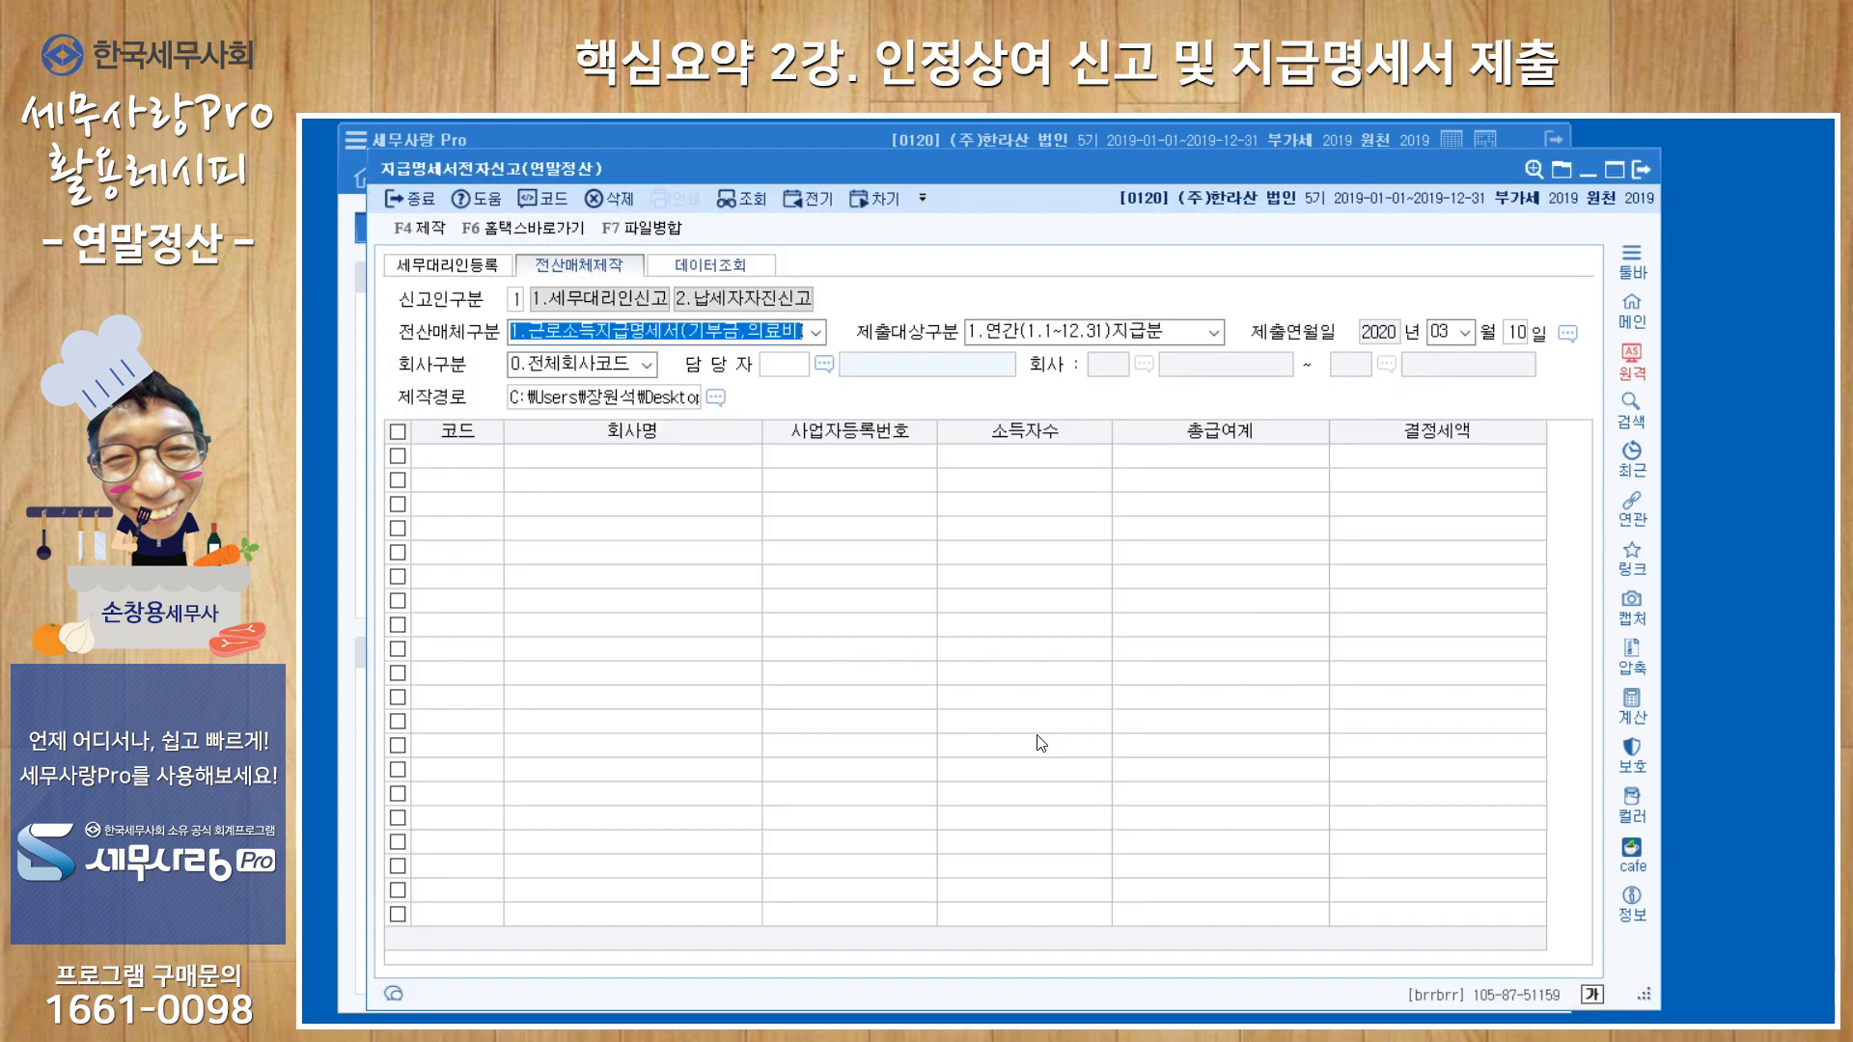
pyautogui.click(816, 334)
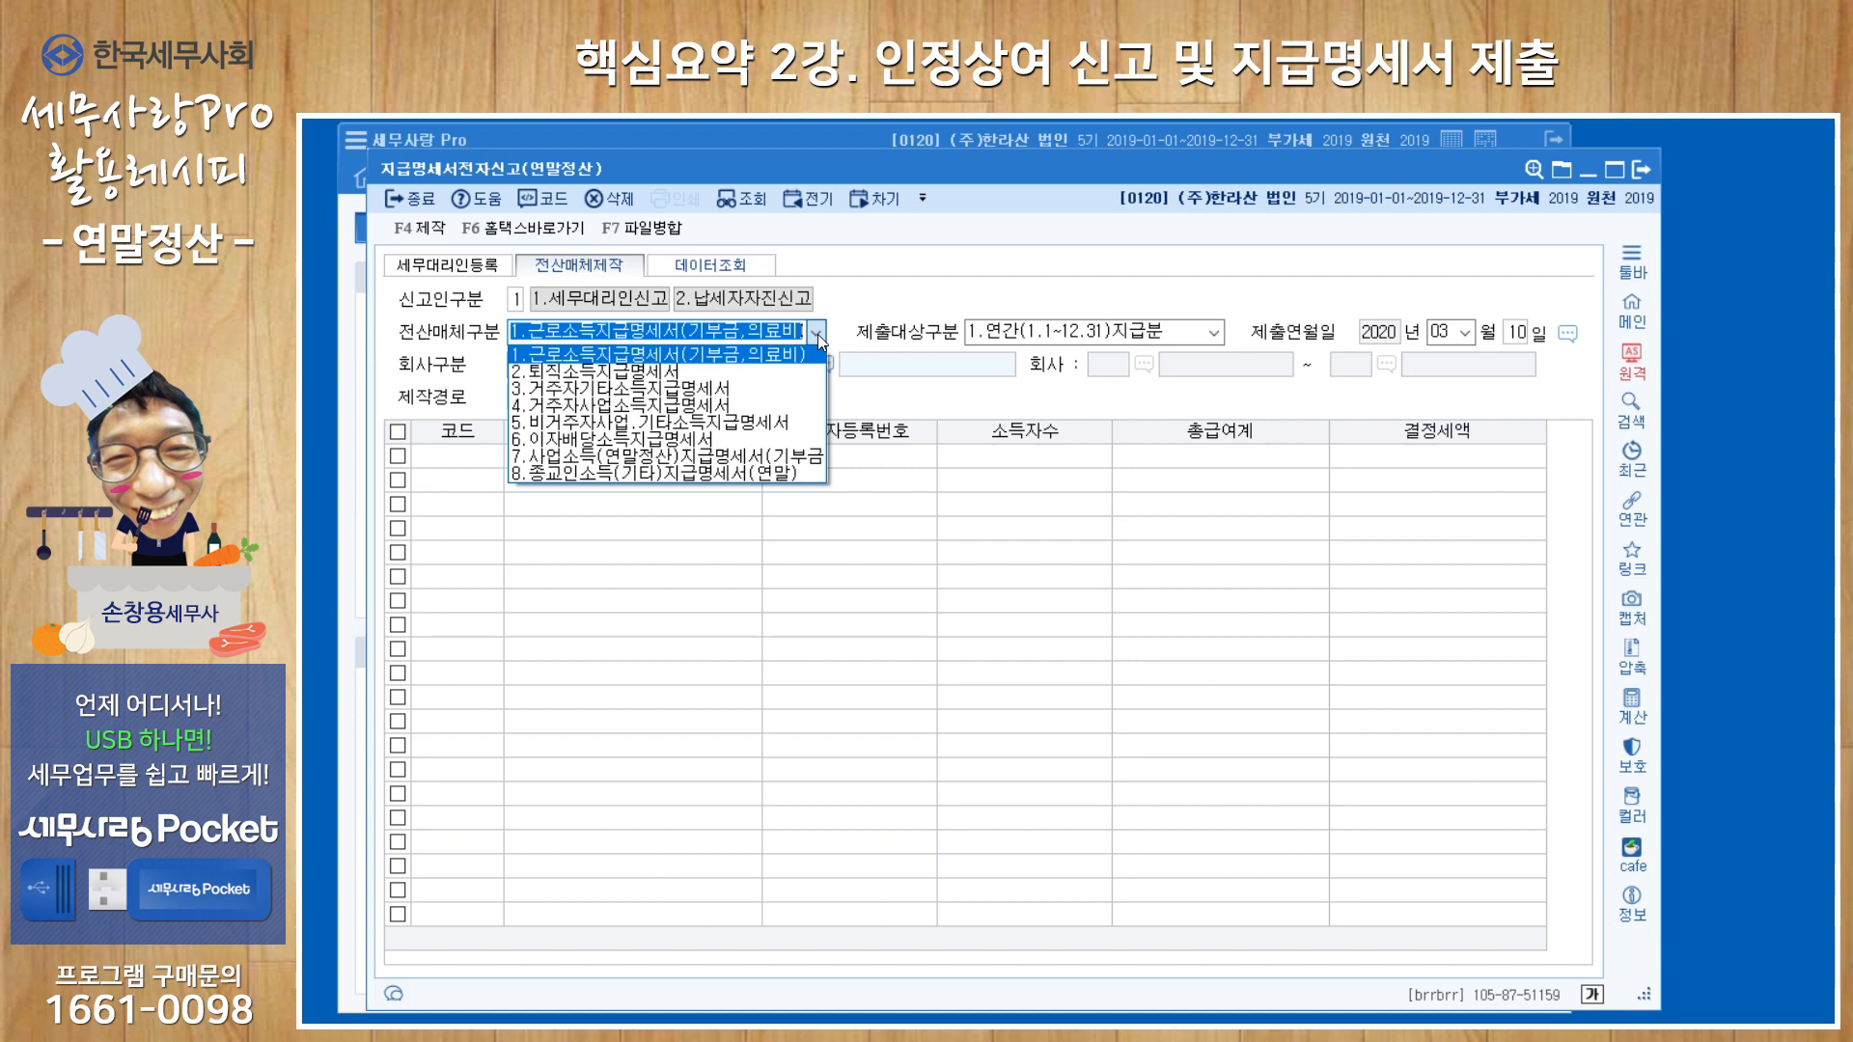
pyautogui.click(818, 334)
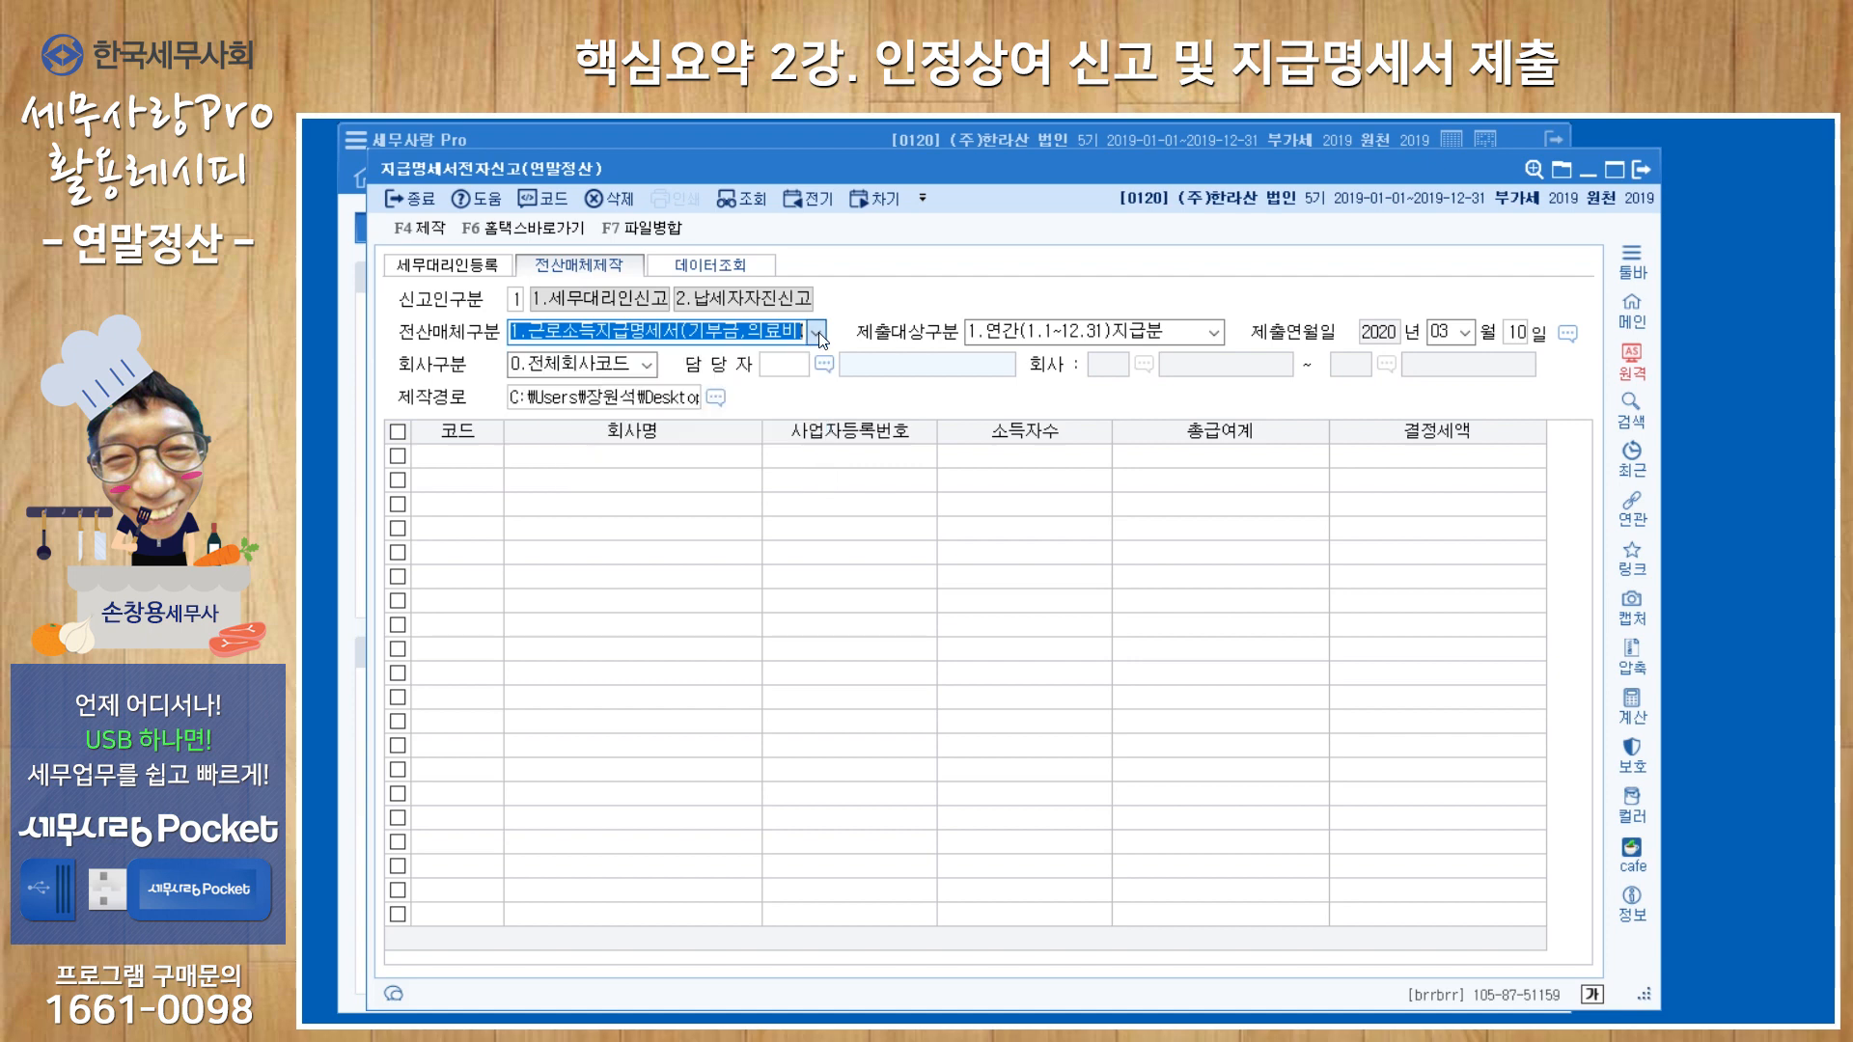
pyautogui.press('Return')
pyautogui.press('Return')
pyautogui.press('Return')
pyautogui.press('Return')
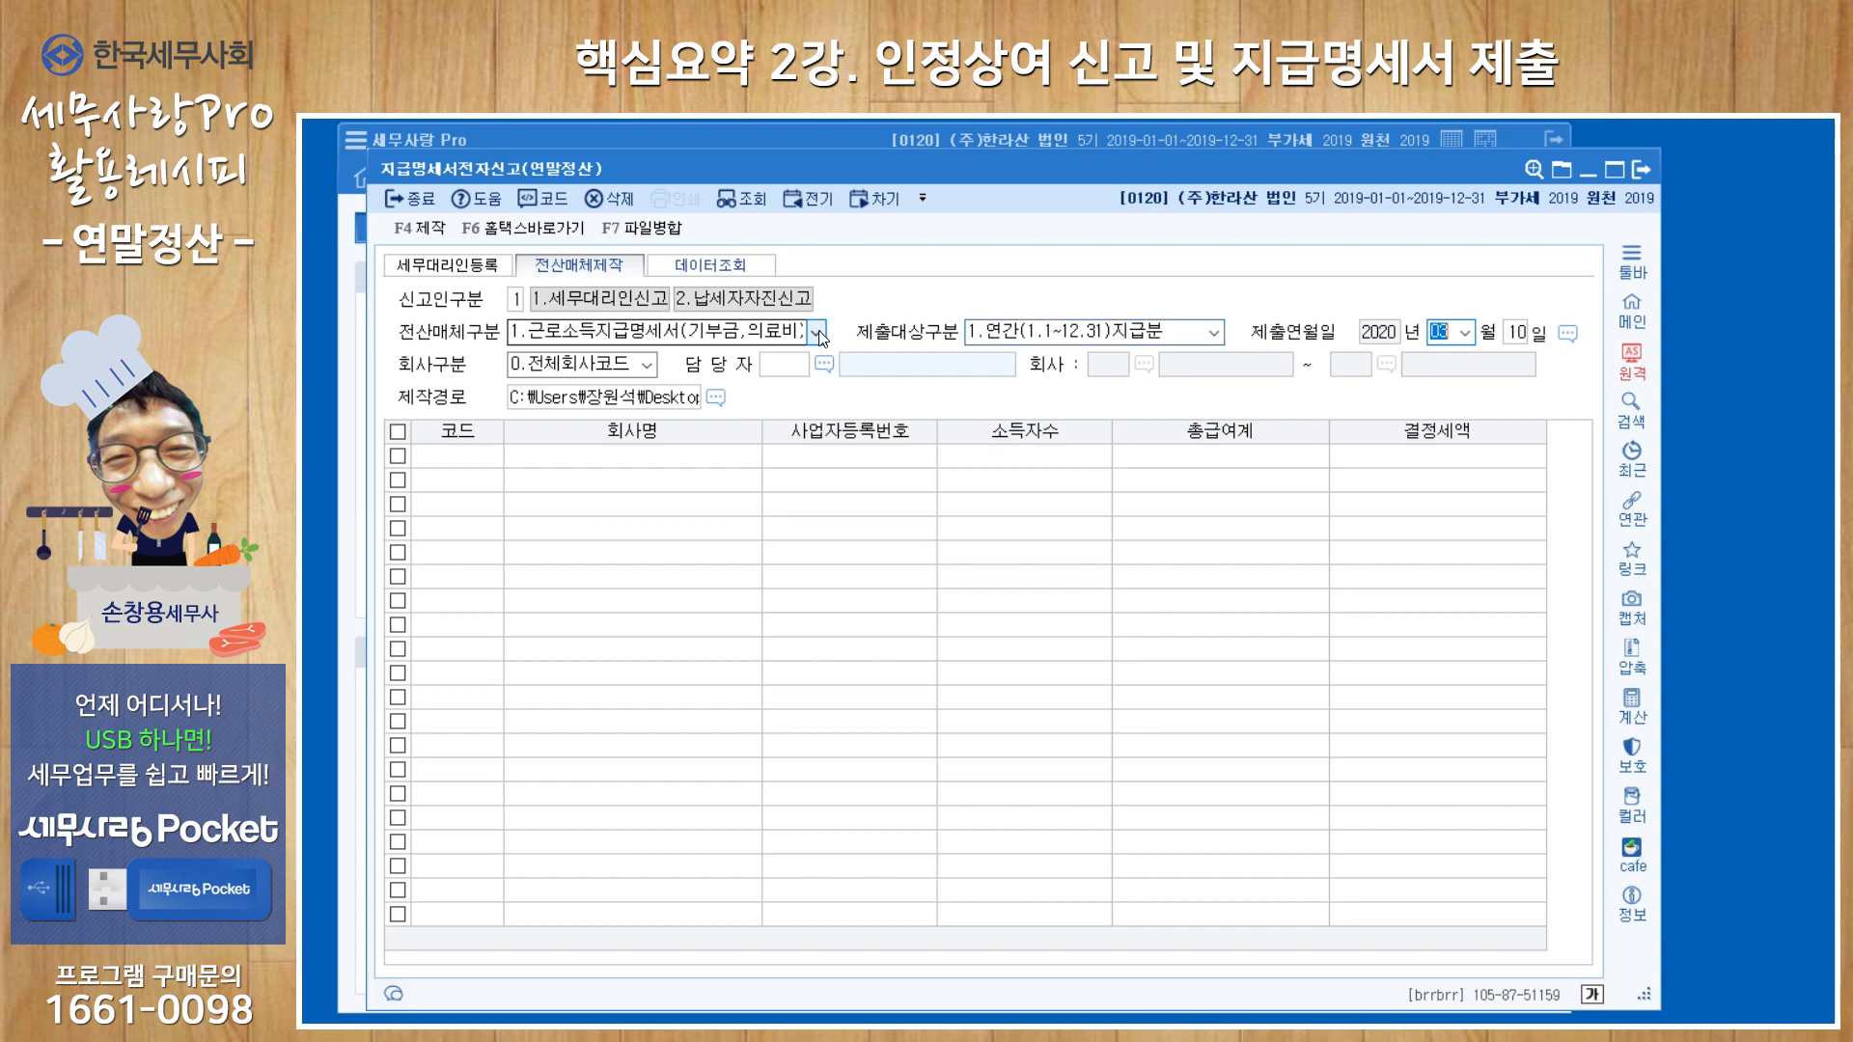
pyautogui.press('1')
pyautogui.press('Return')
pyautogui.press('Return')
pyautogui.press('Return')
pyautogui.press('Return')
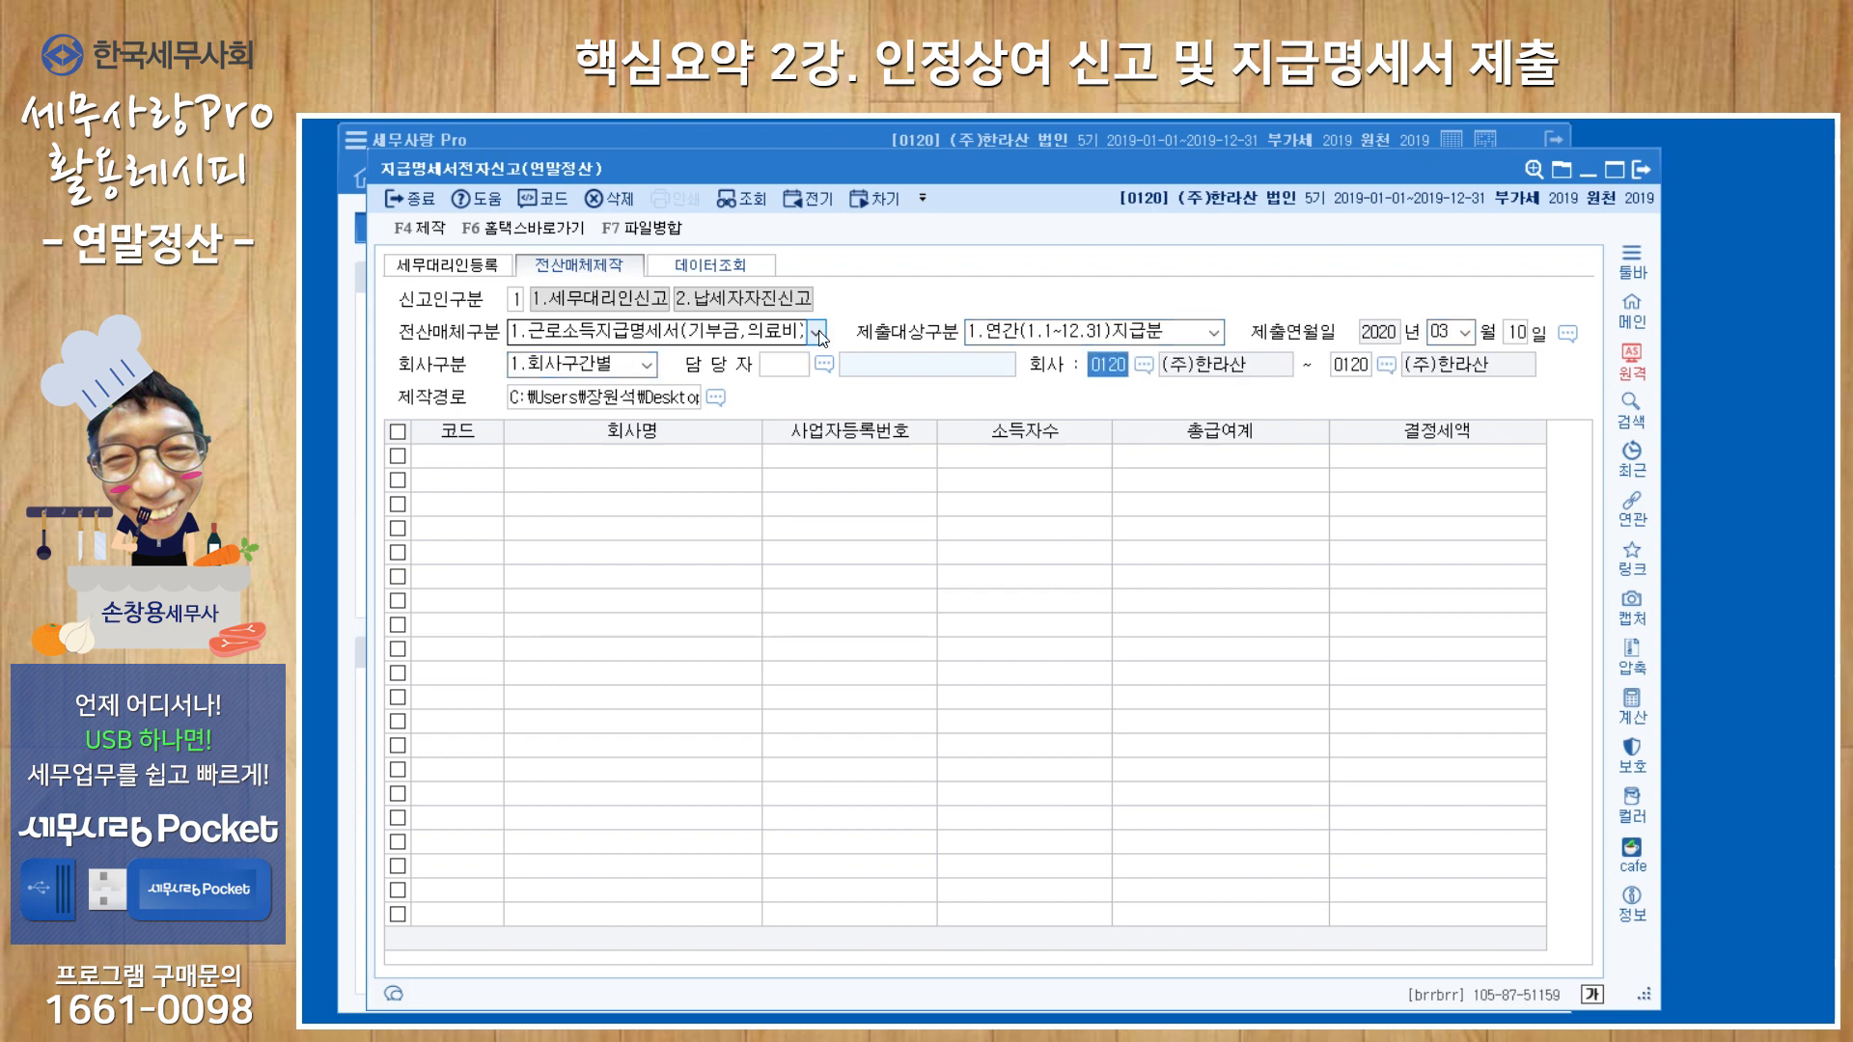
pyautogui.press('Return')
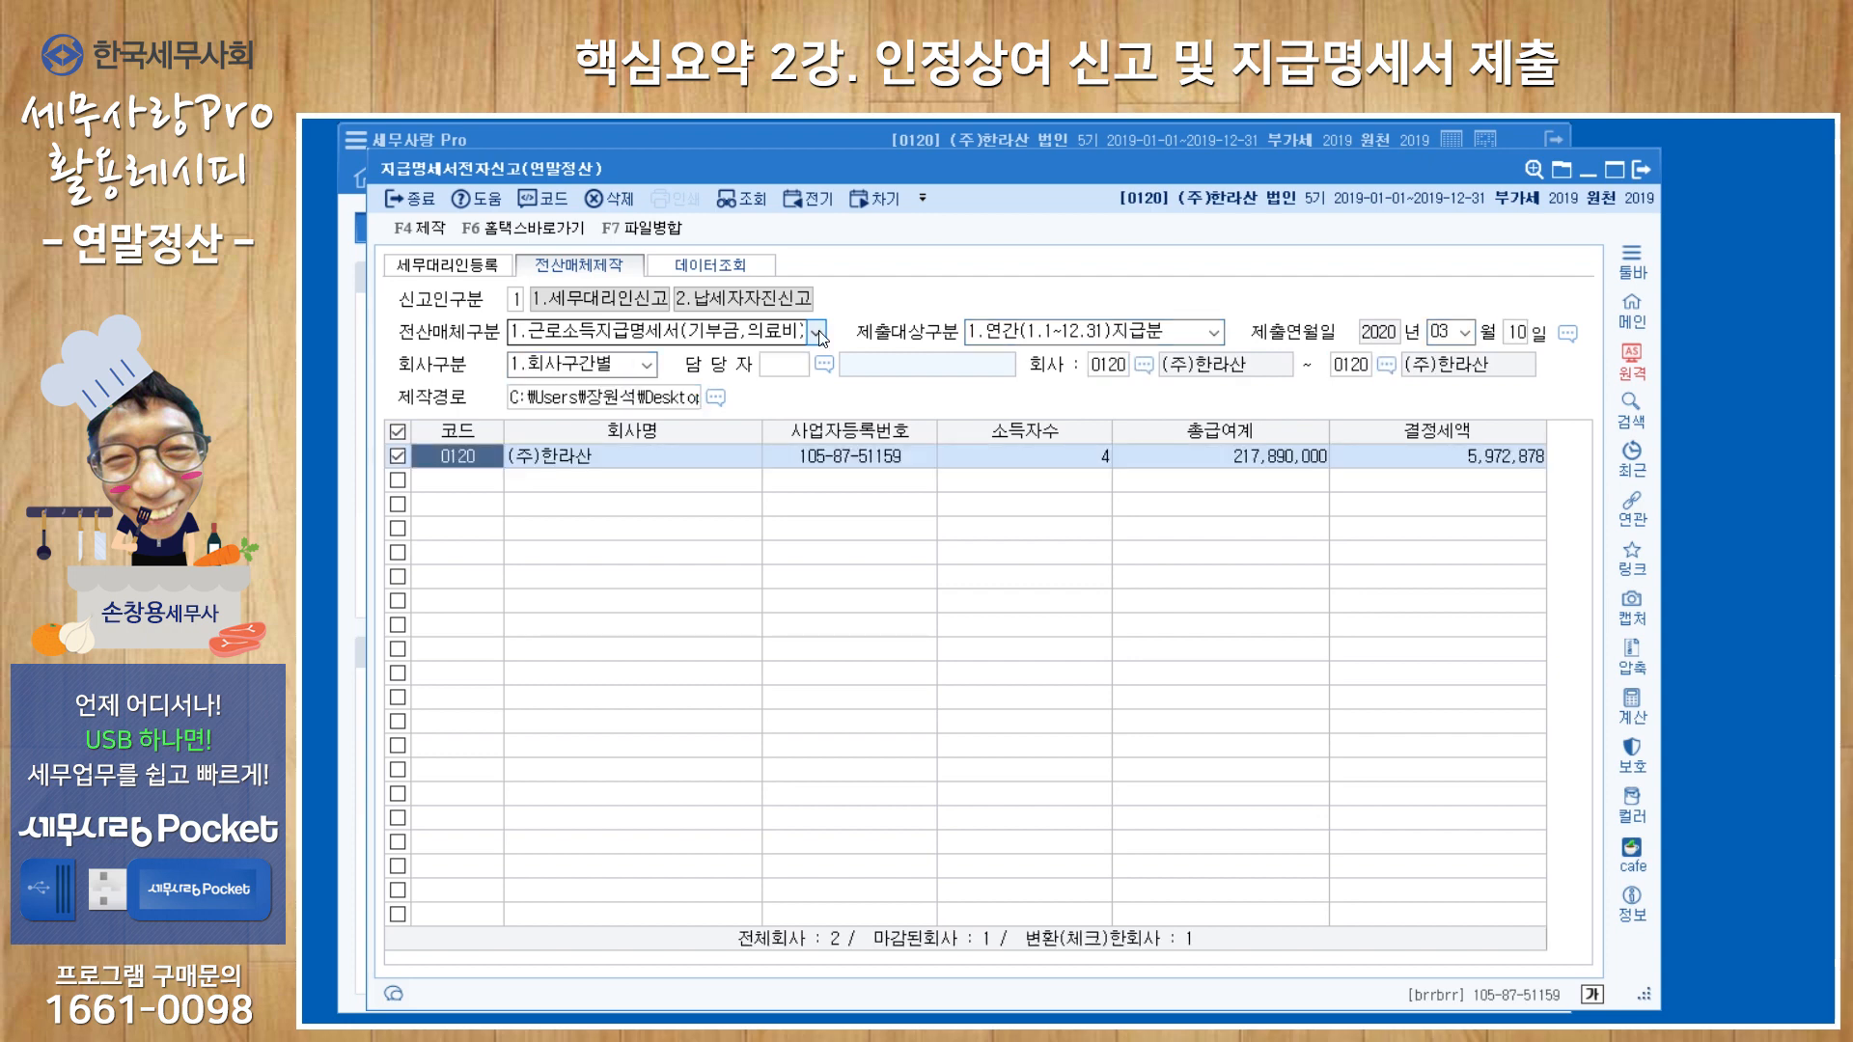
# Switch 전산매체구분 to 2.퇴직소득지급명세서 and load the statement by 1.회사구간별 for (주)한라산 only.
pyautogui.click(818, 333)
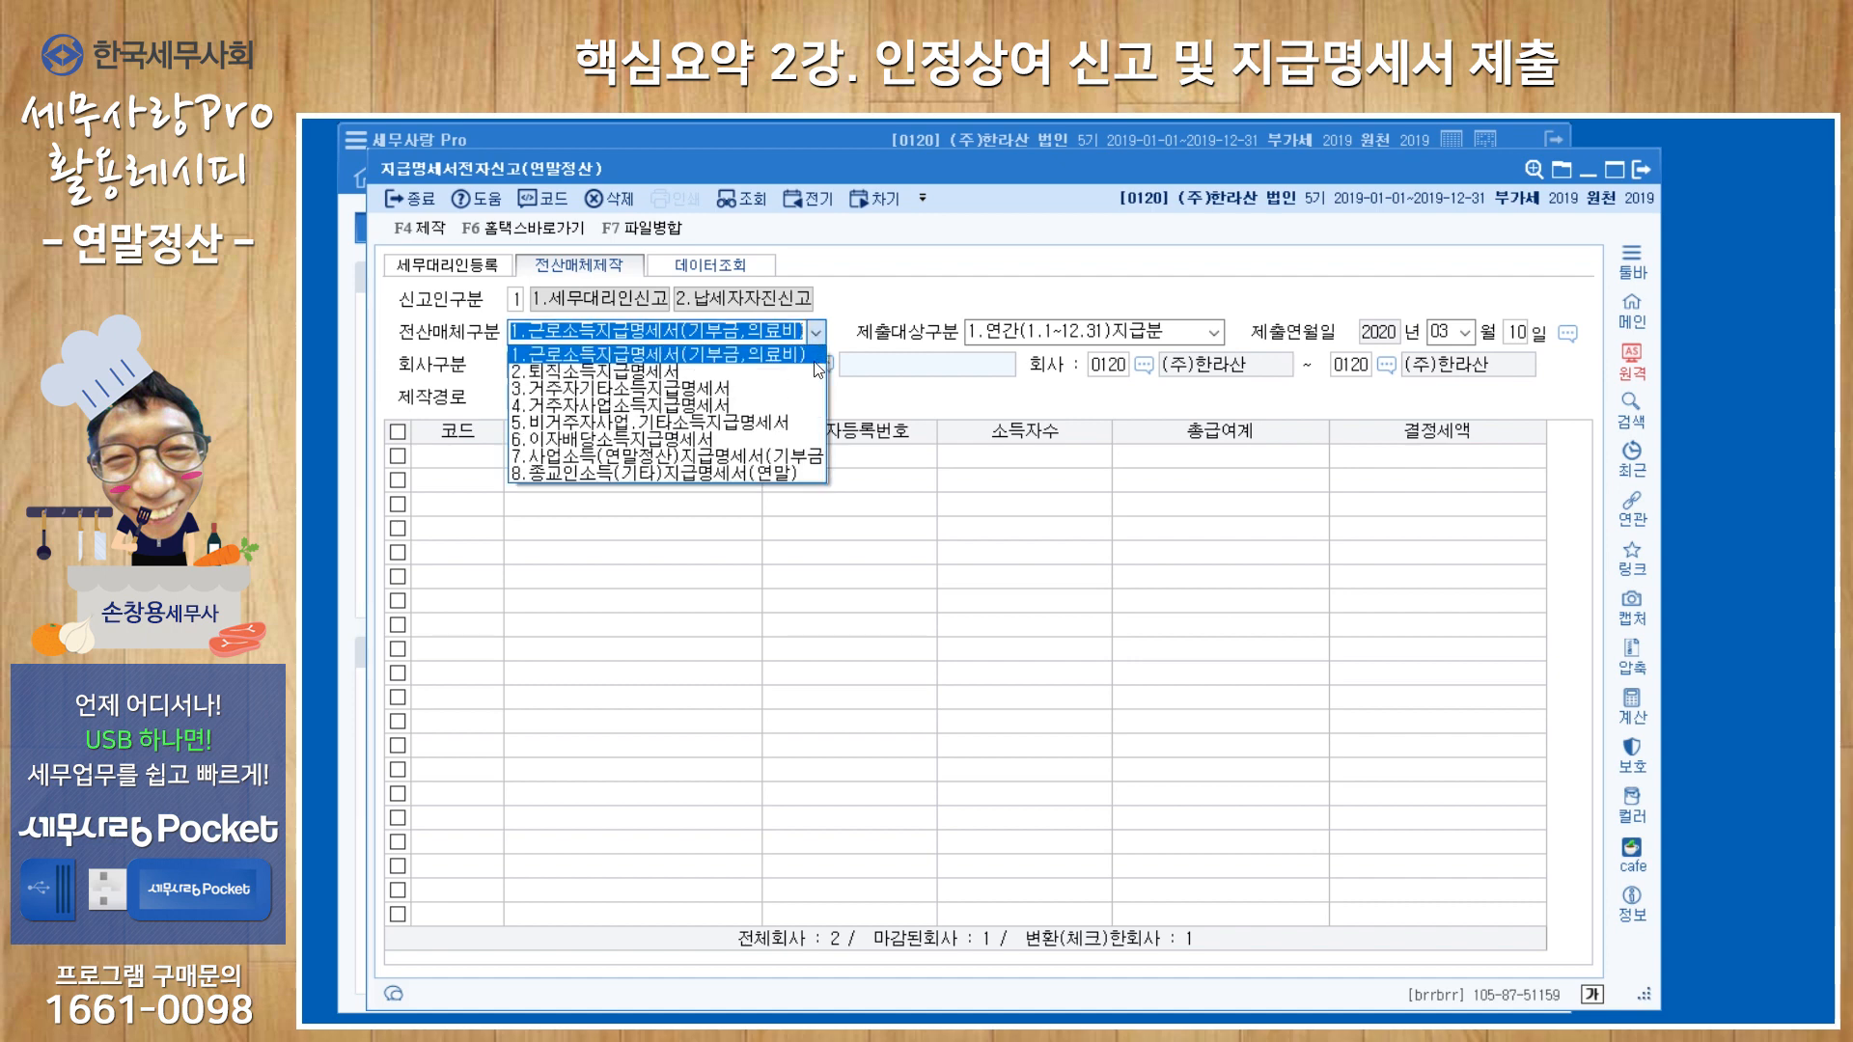
pyautogui.click(815, 370)
pyautogui.press('Return')
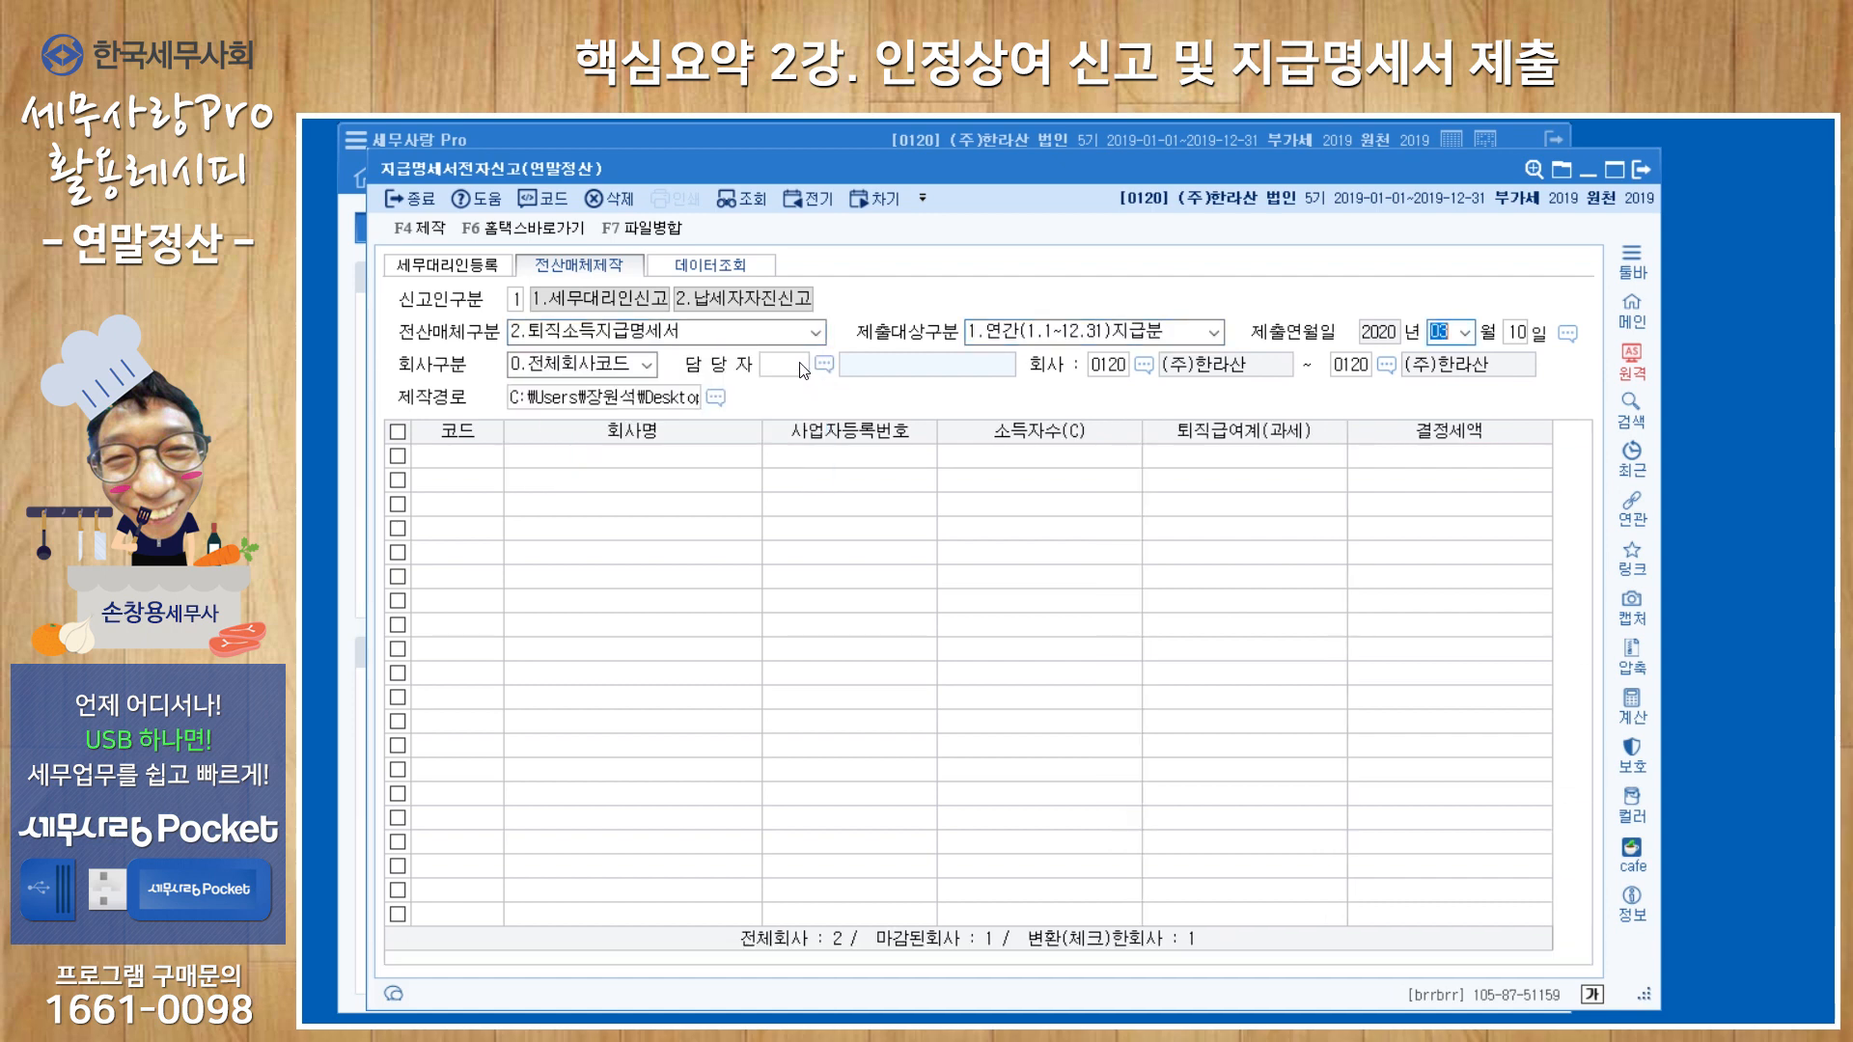
pyautogui.press('Return')
pyautogui.press('Return')
pyautogui.press('1')
pyautogui.press('Return')
pyautogui.press('Return')
pyautogui.press('Return')
pyautogui.press('Return')
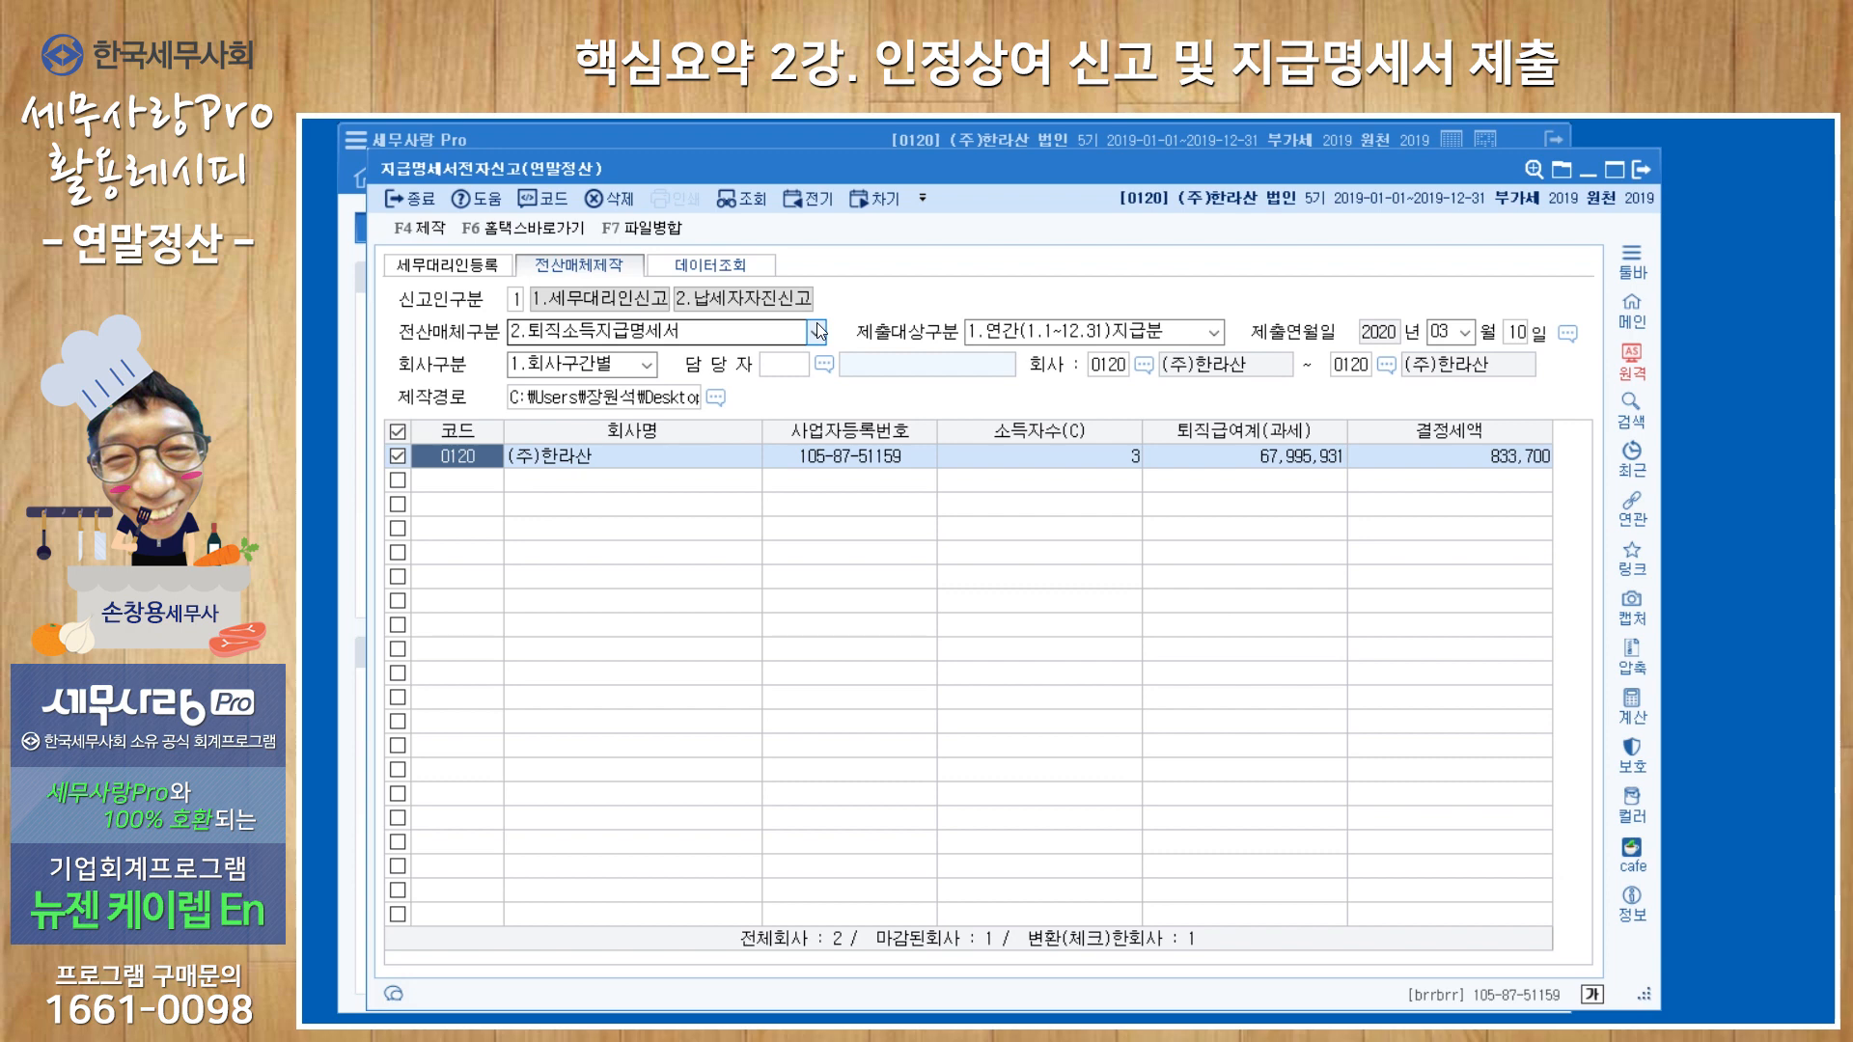
# Open 원천신고검토표 from the main window and review the monthly 급여자료입력 figures for 2019-01 to 2019-12 and the 일용/사업/기타 등 figures.
pyautogui.click(351, 588)
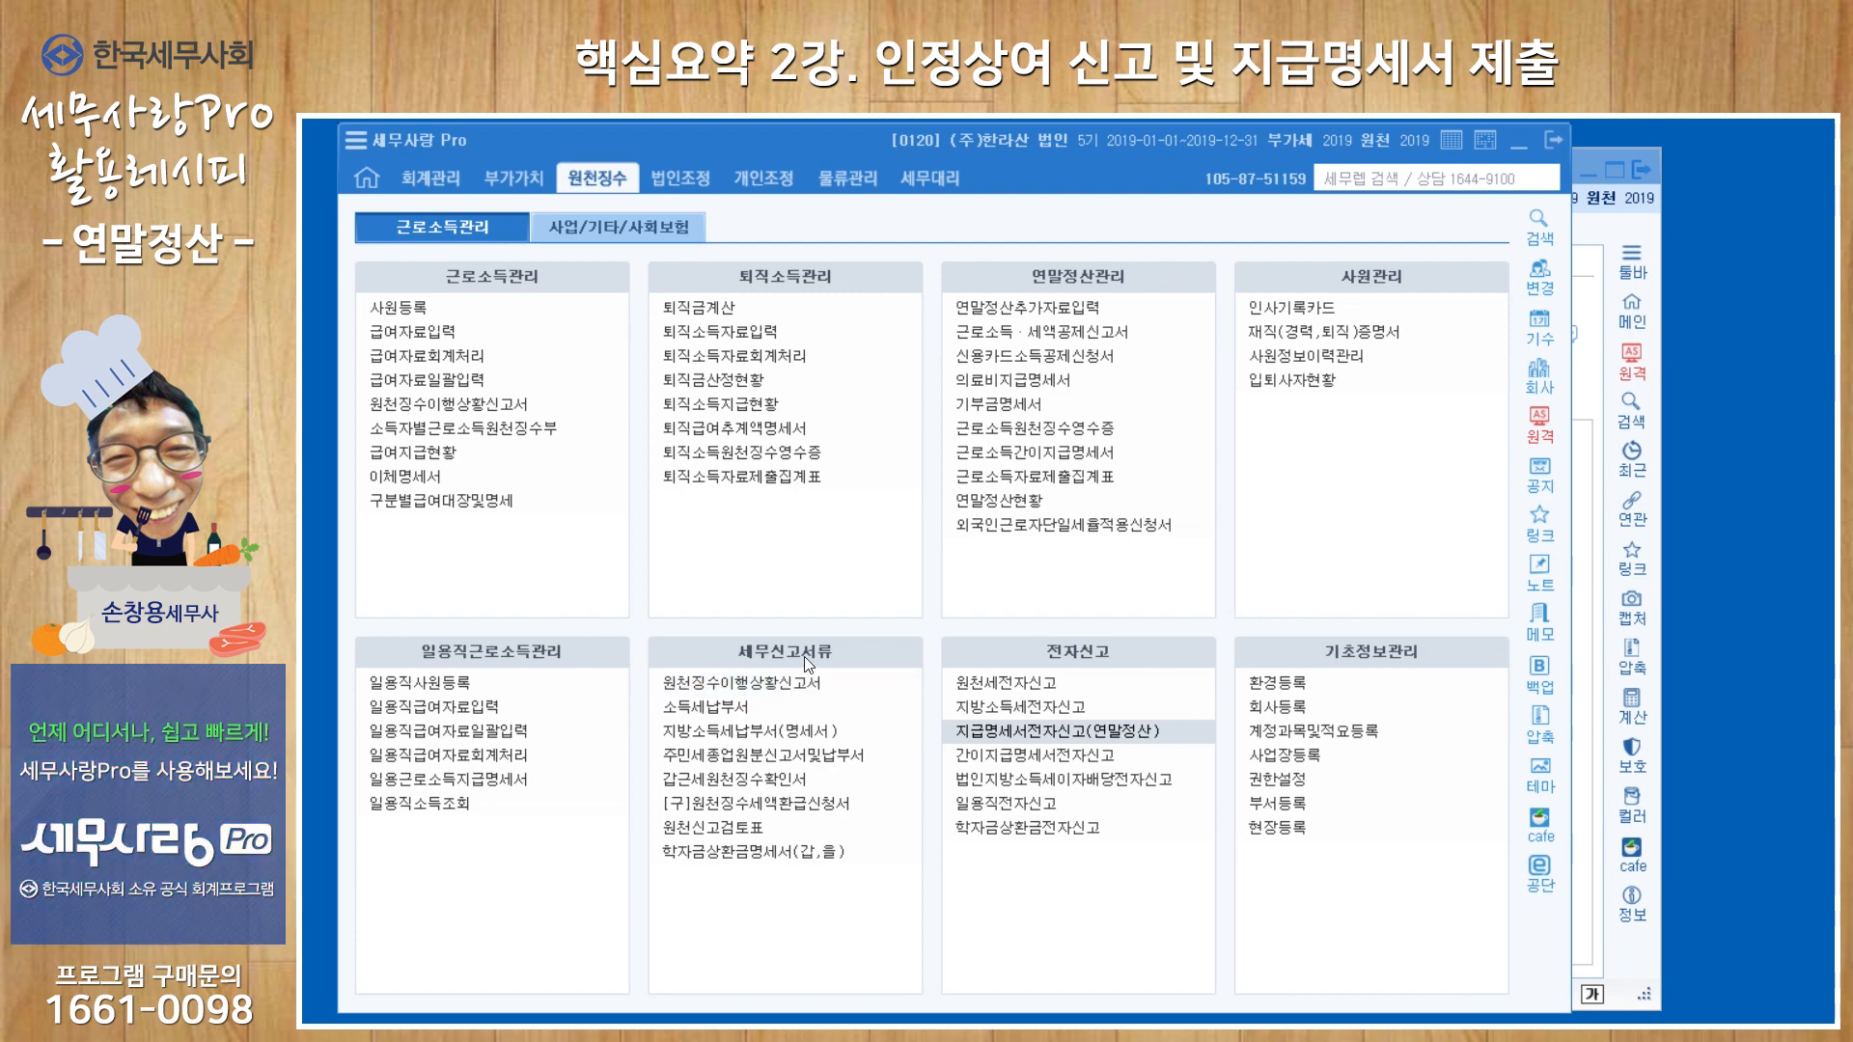
pyautogui.click(727, 831)
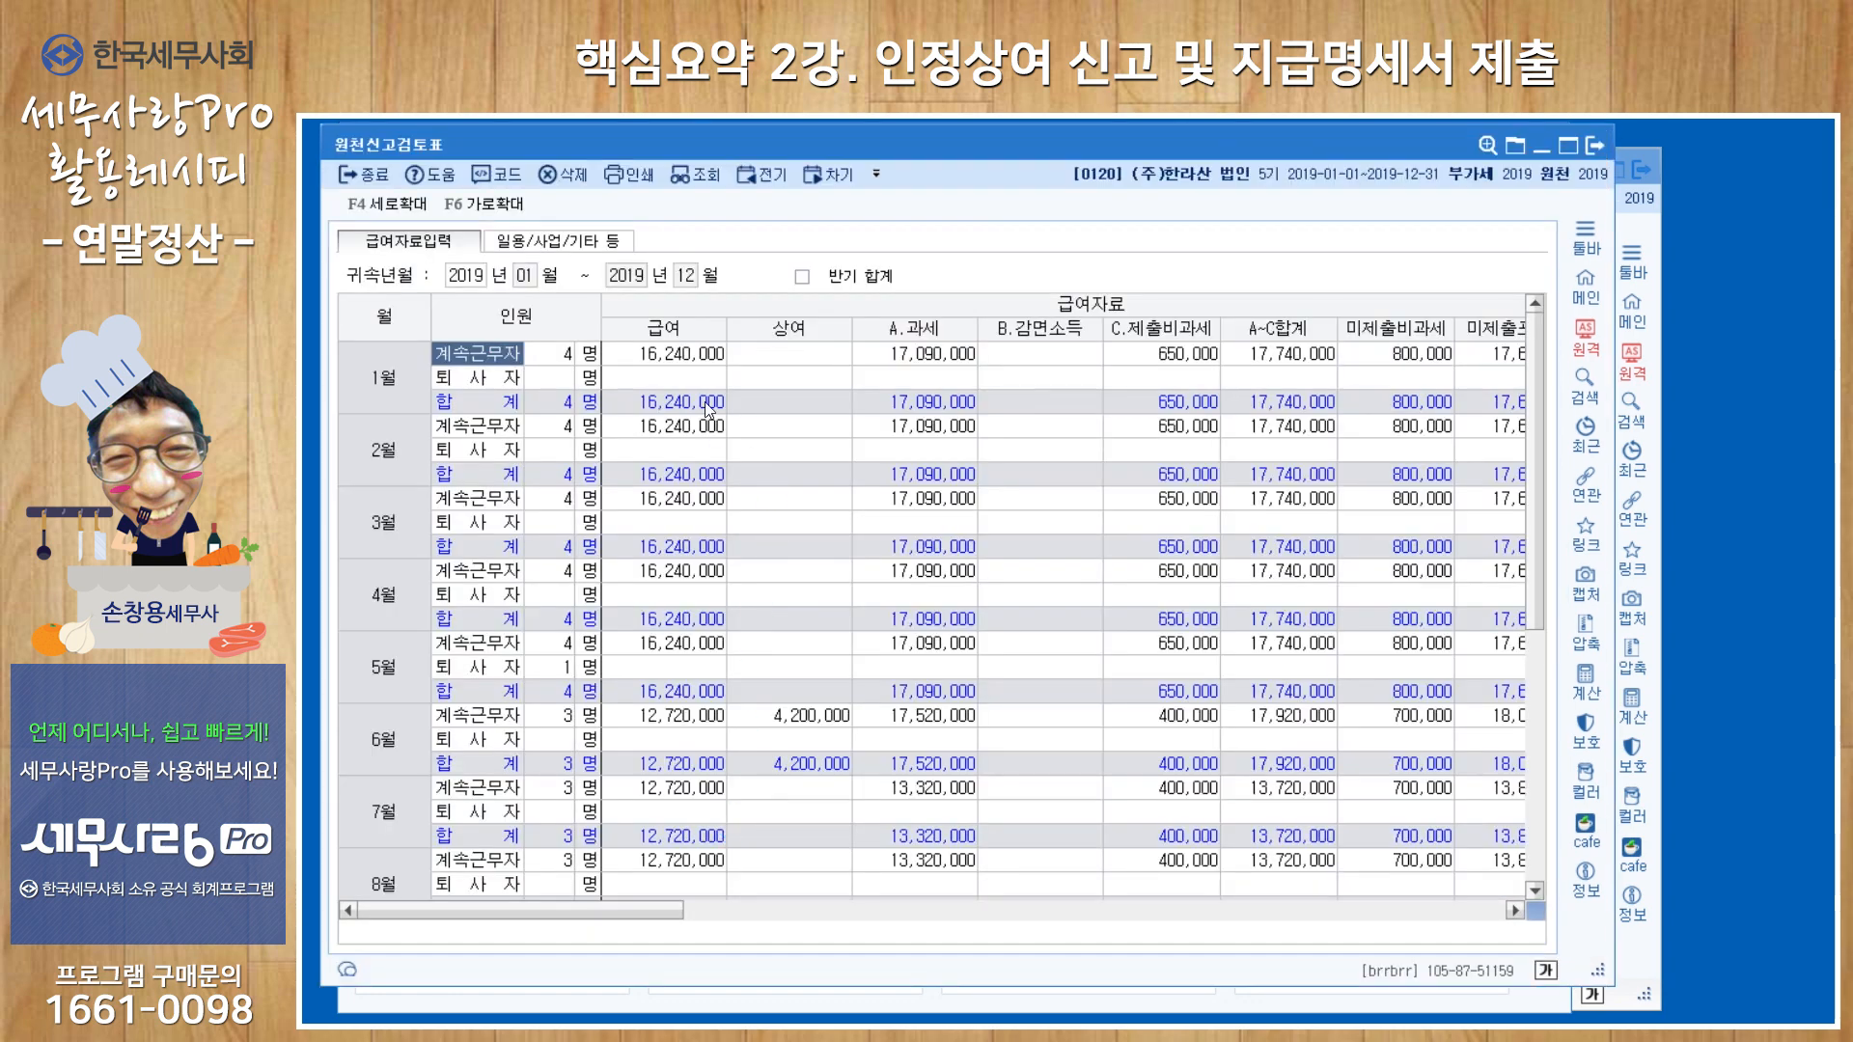
pyautogui.scroll(-6, 587, 500)
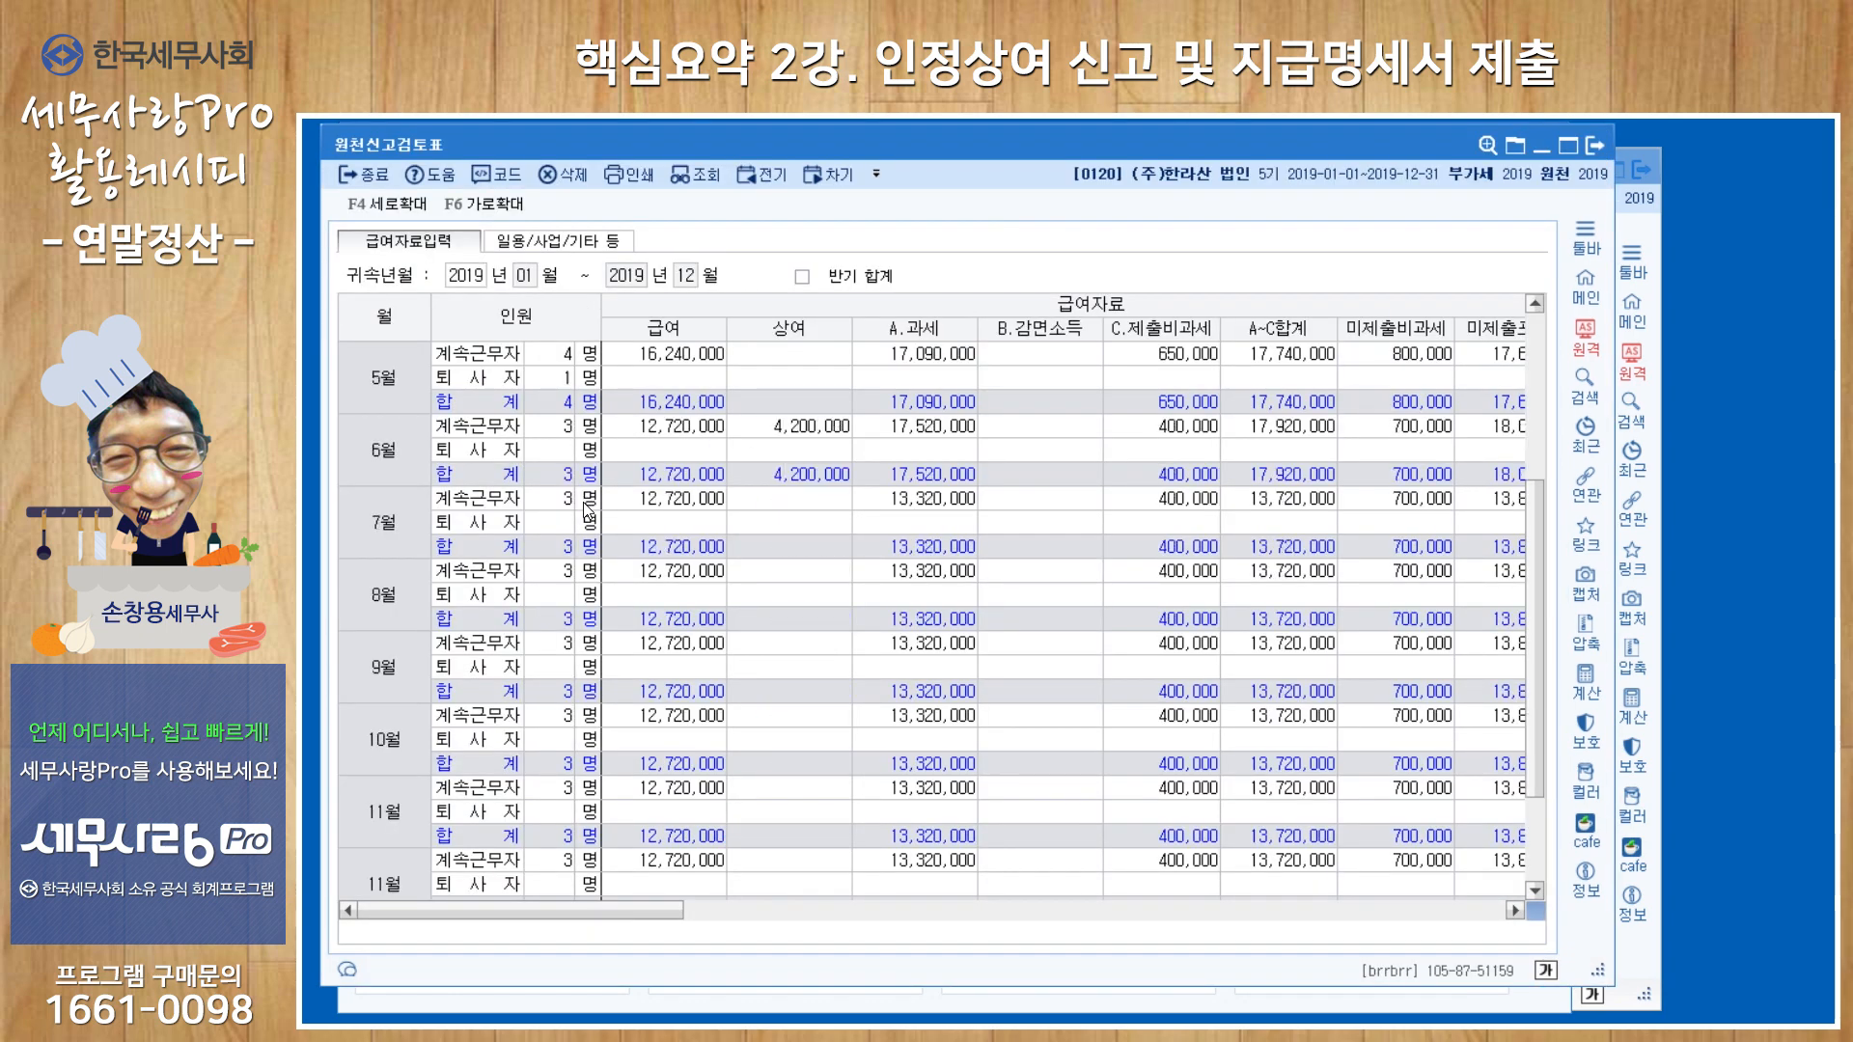
pyautogui.scroll(6, 590, 517)
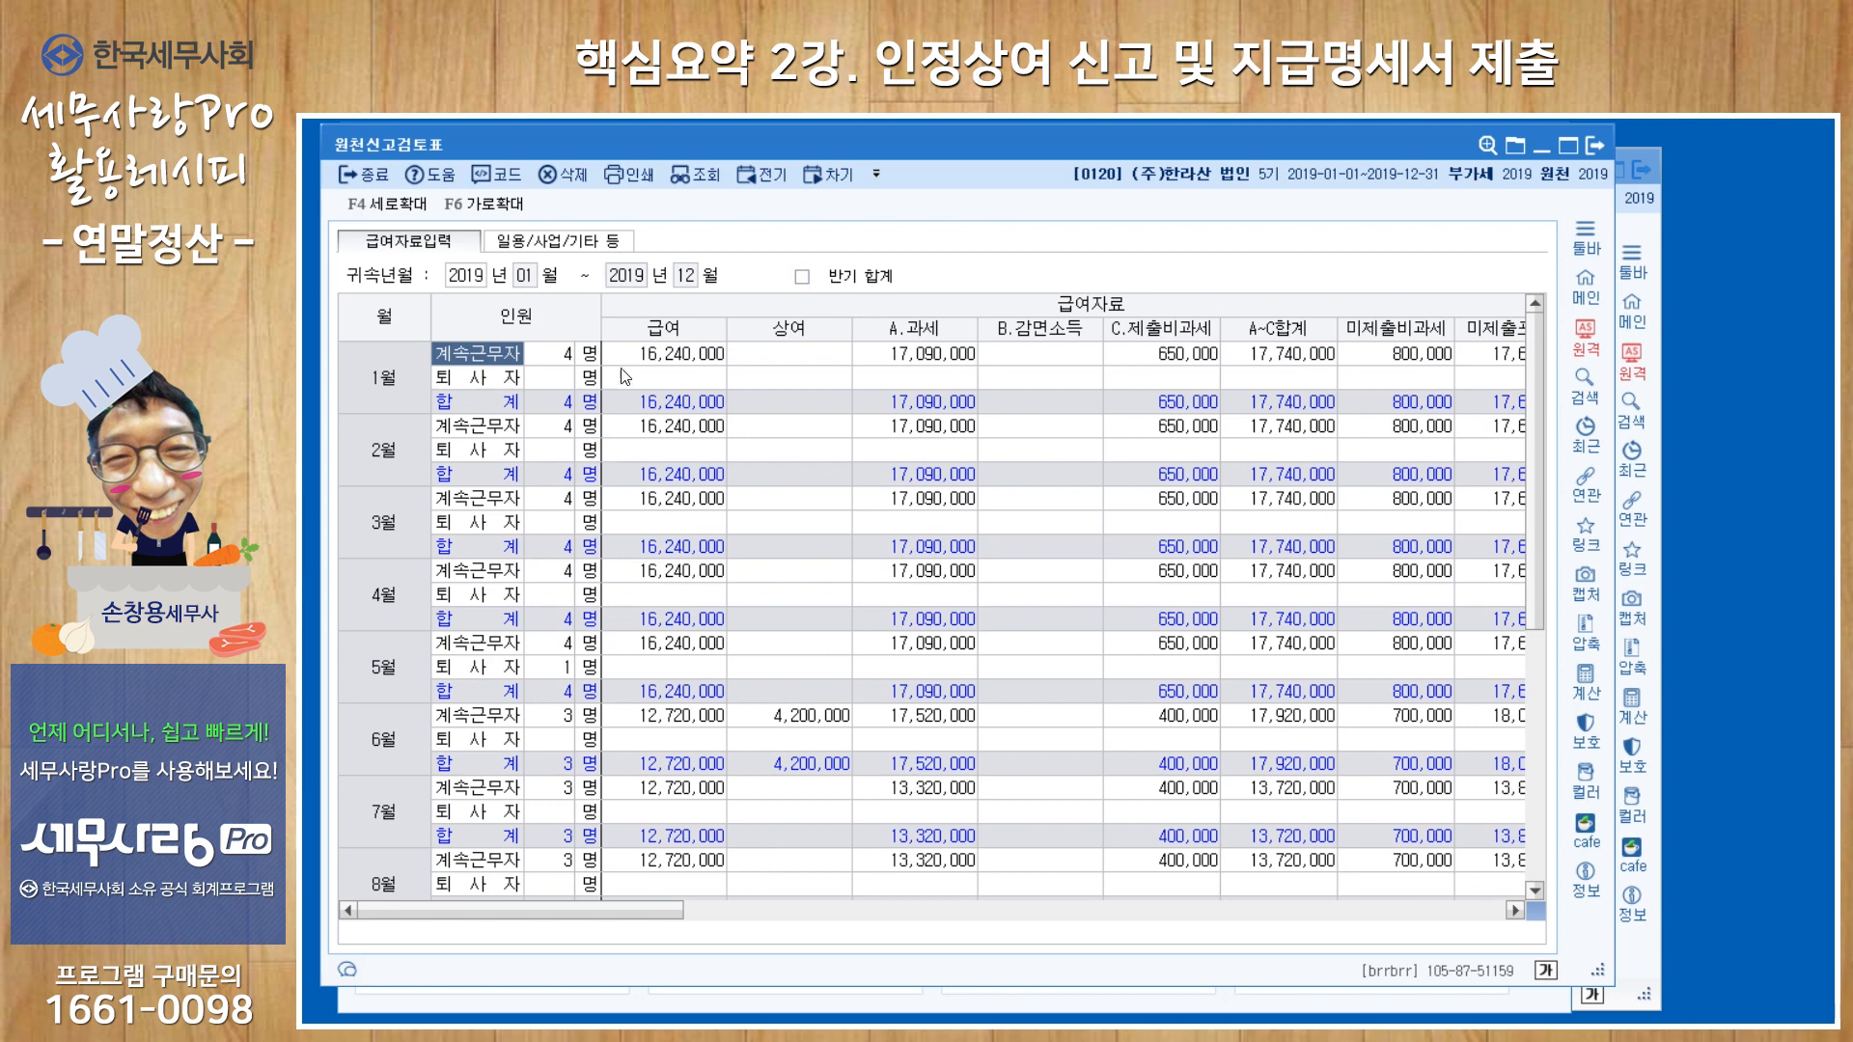
pyautogui.scroll(-6, 707, 741)
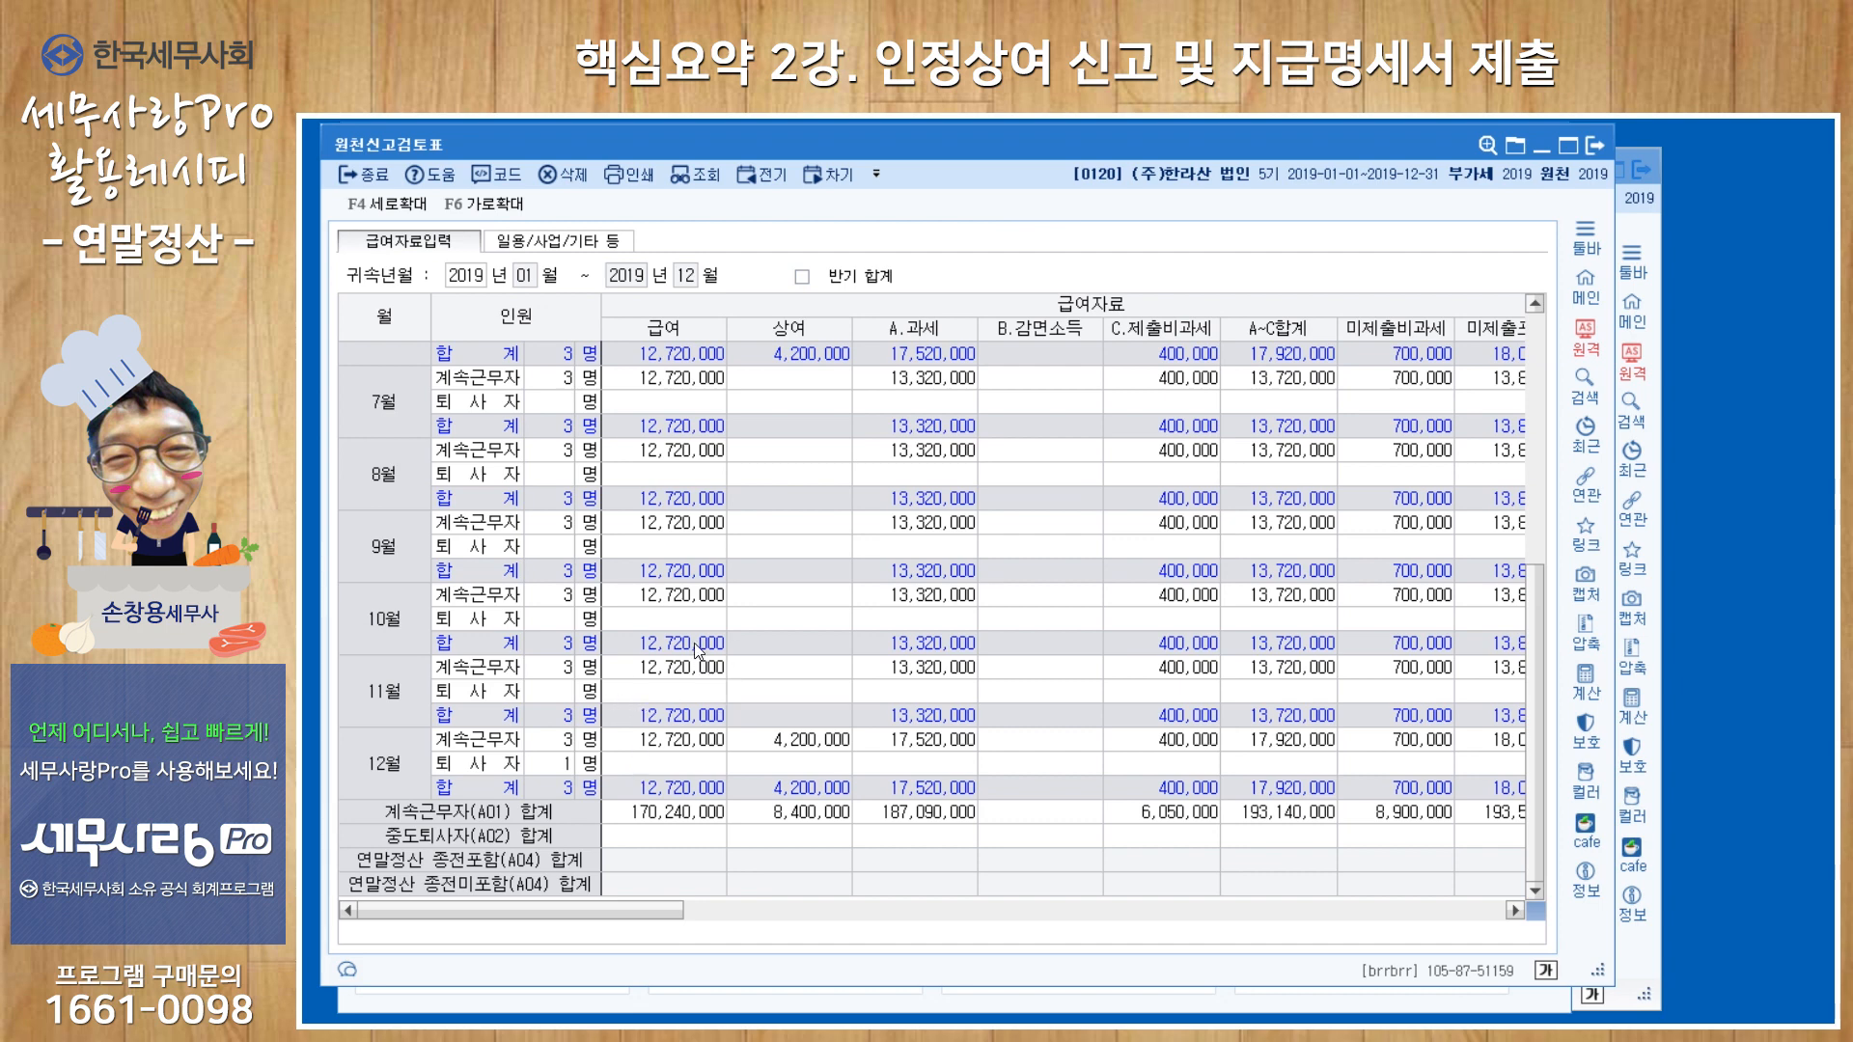
pyautogui.click(521, 242)
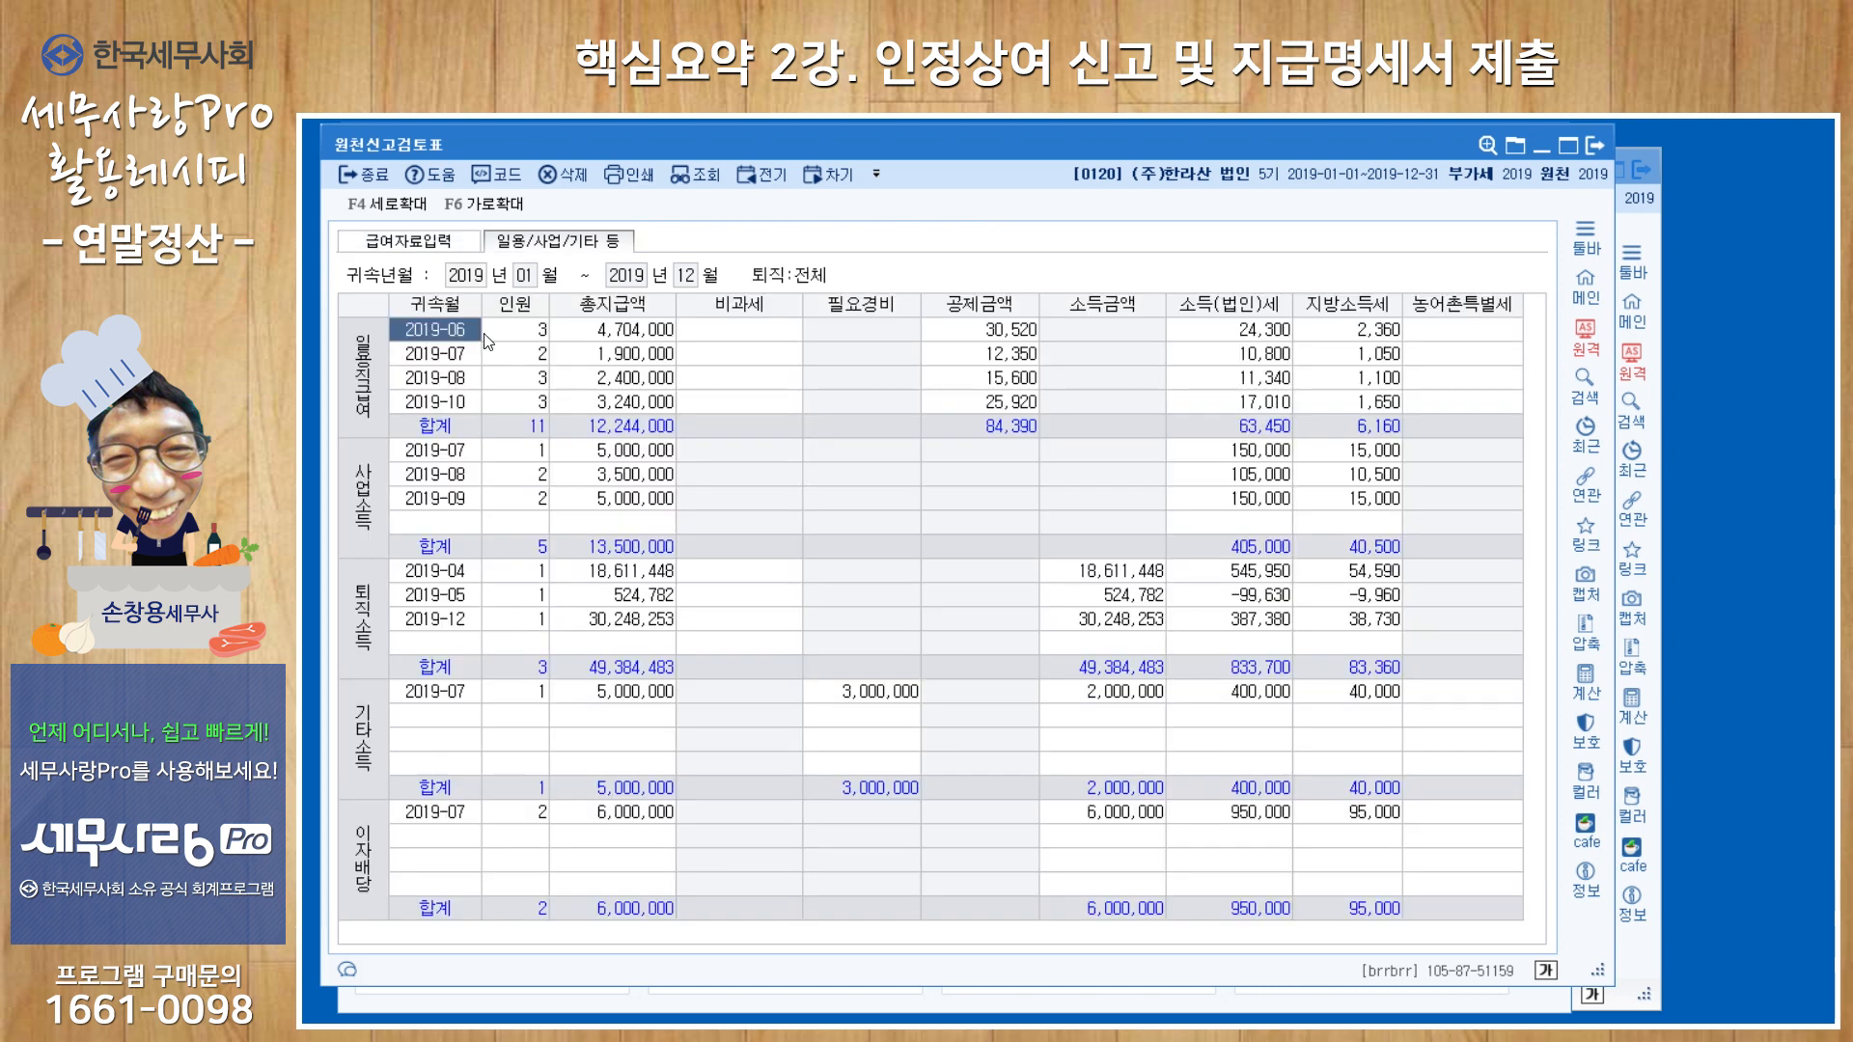